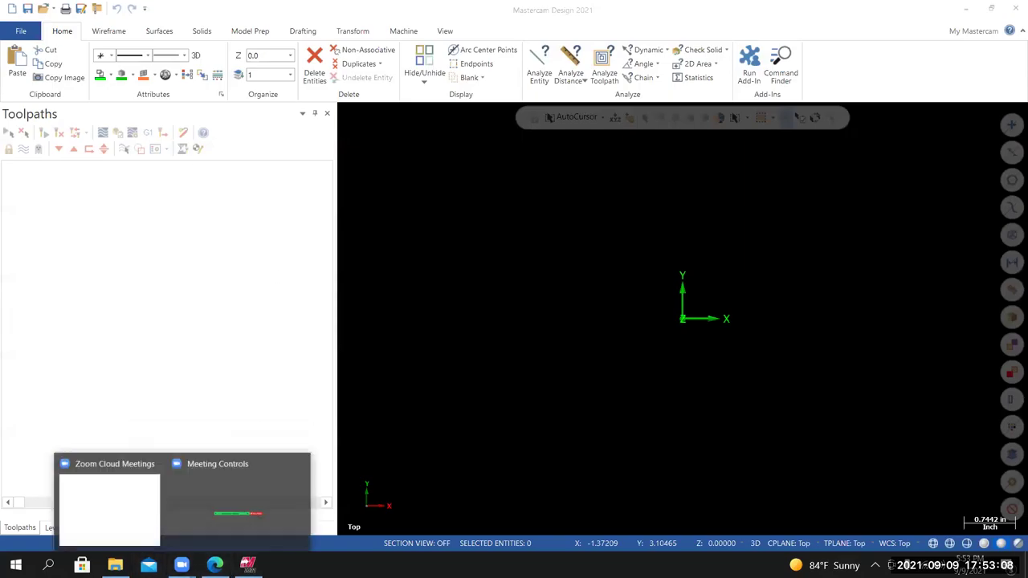
Switch to the MACT 160M course in the Edge browser and open the Drill project 0003 Discussion from its modules.
mouse_move(214, 564)
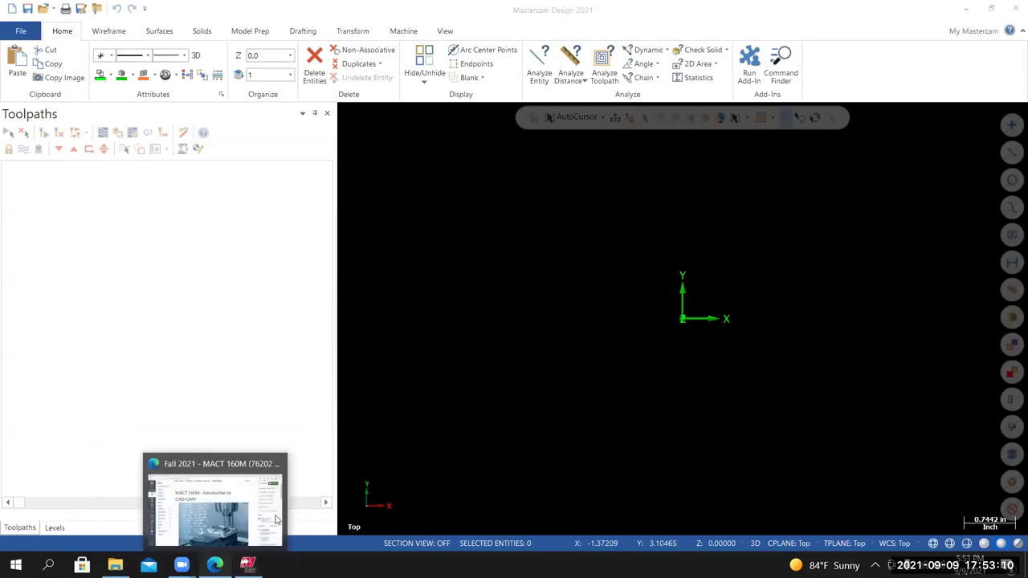
left_click(241, 514)
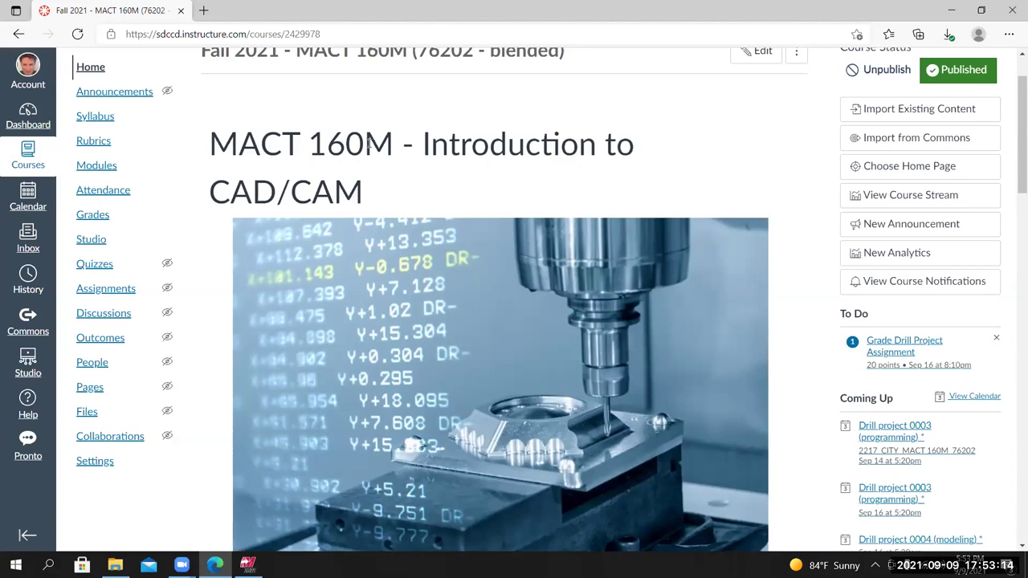
left_click(89, 166)
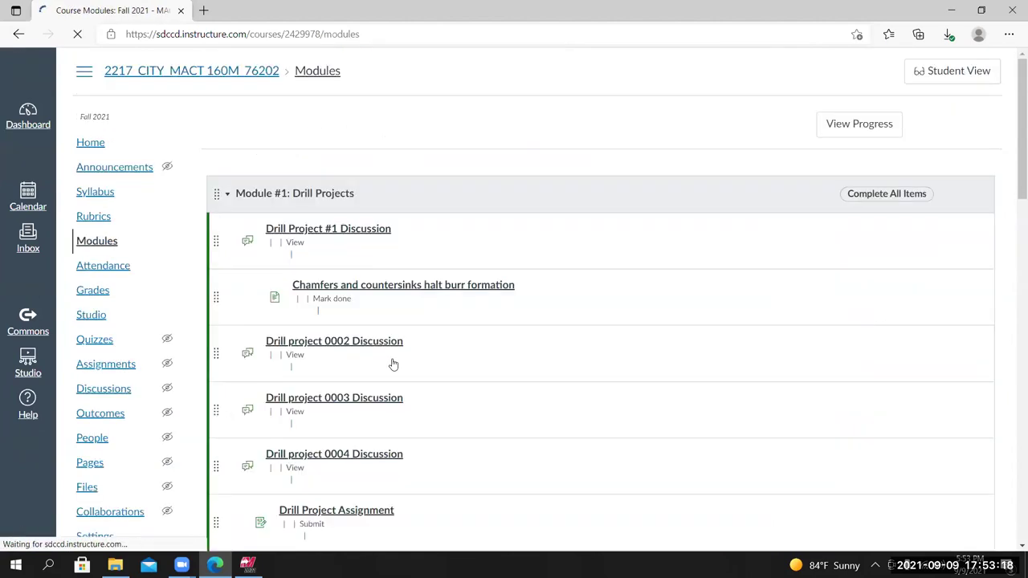
scroll(327, 310, "down", 1)
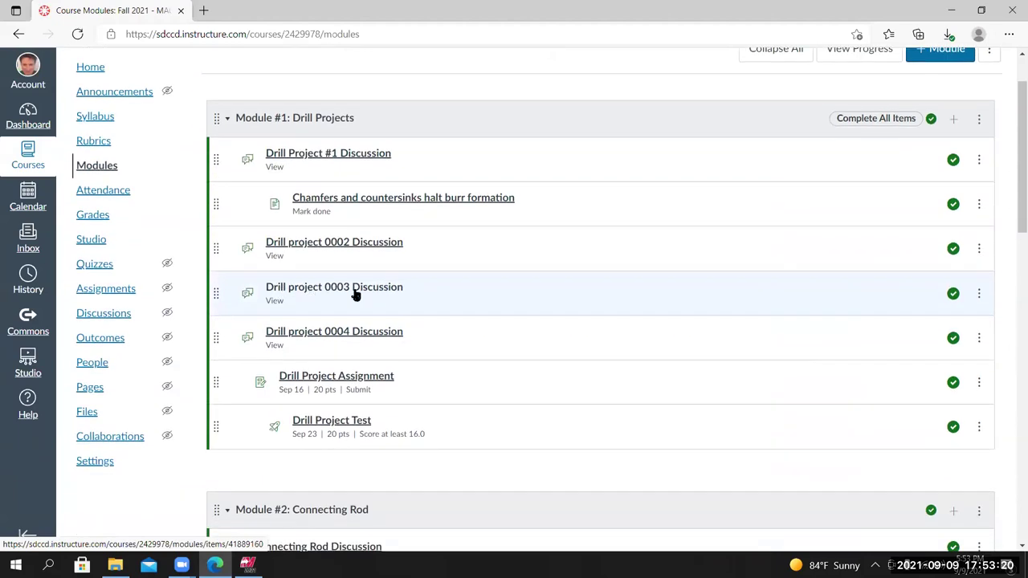
left_click(354, 291)
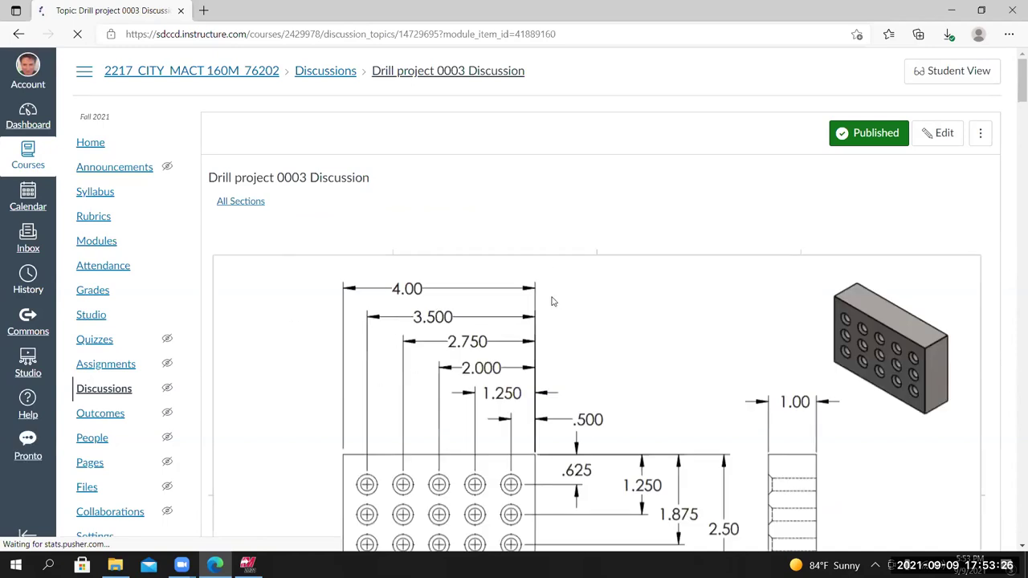
Examine the Drill project 0003 drawing for the block dimensions, hole positions, hole callout and notes.
scroll(554, 302, "down", 1)
scroll(553, 302, "down", 1)
scroll(552, 302, "down", 3)
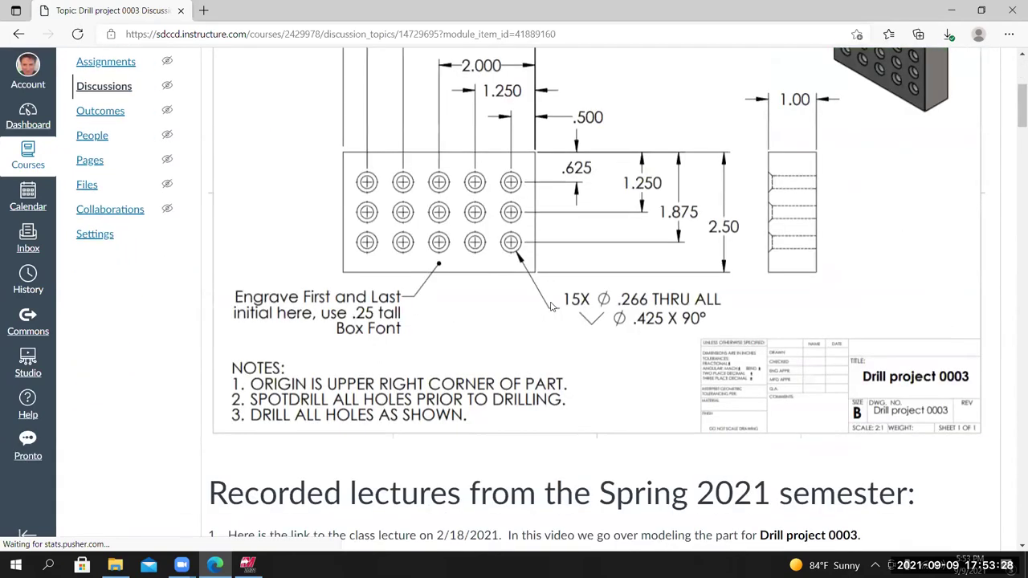
scroll(552, 305, "up", 2)
scroll(402, 224, "down", 1)
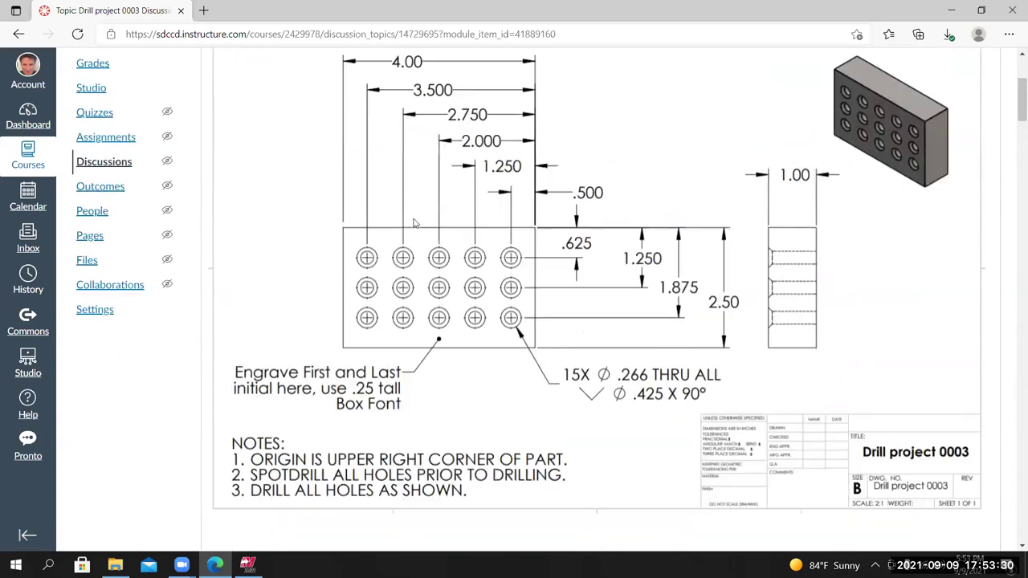
scroll(464, 258, "up", 1)
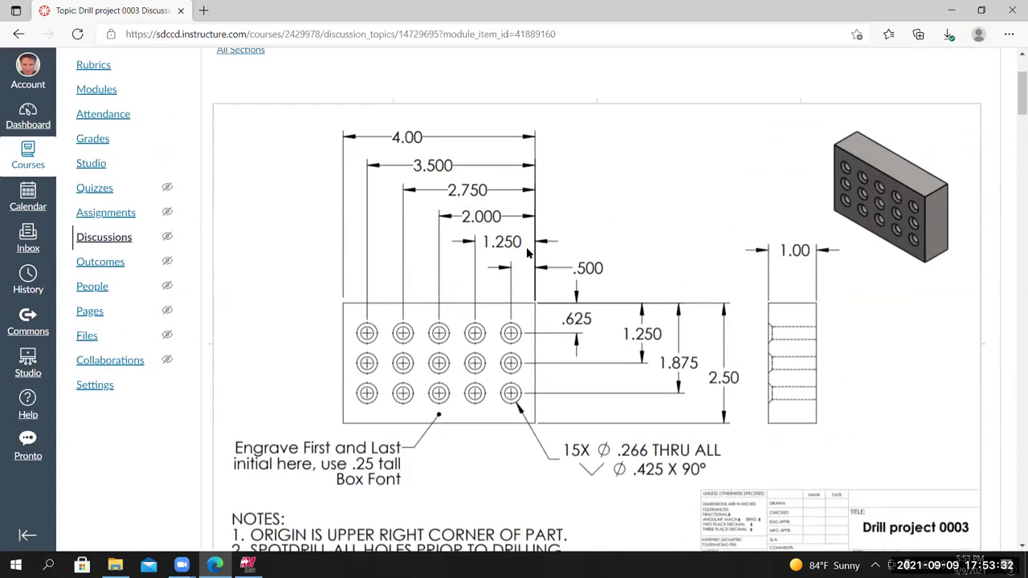
scroll(585, 257, "down", 1)
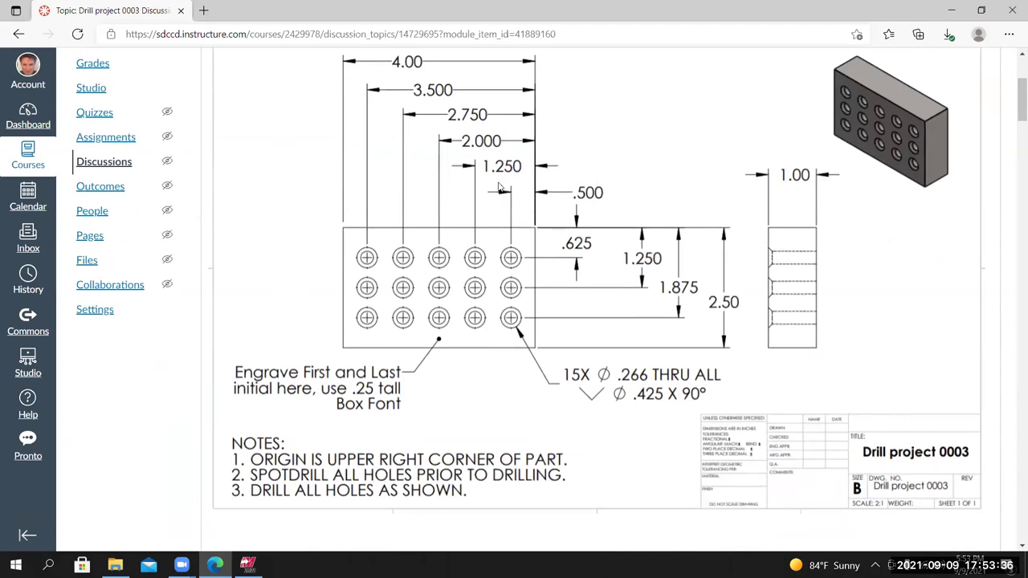
scroll(498, 189, "up", 1)
scroll(479, 218, "down", 1)
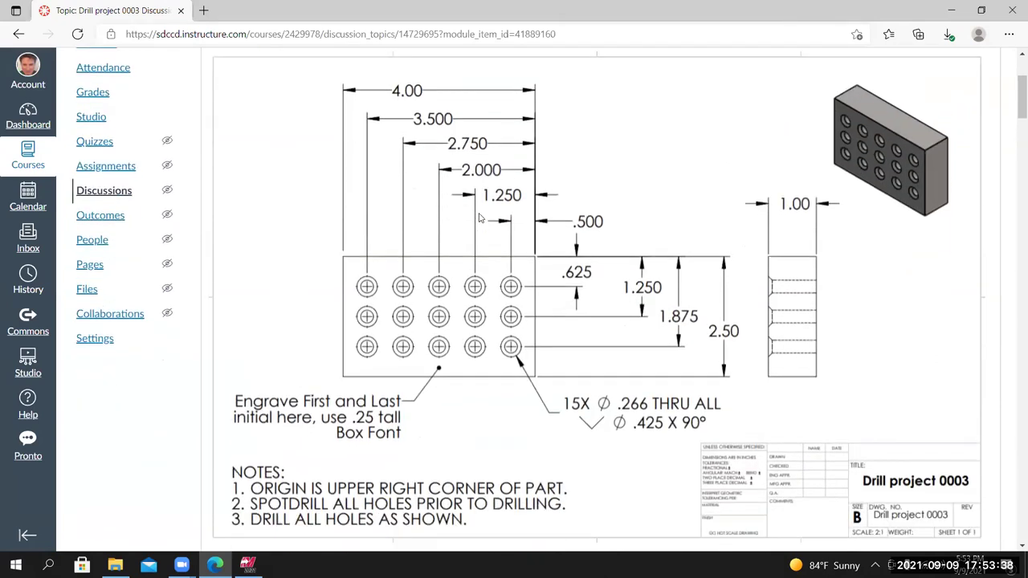
Look through the recorded Spring 2021 and Fall 2020 lectures listed for Drill project 0003.
scroll(479, 215, "down", 7)
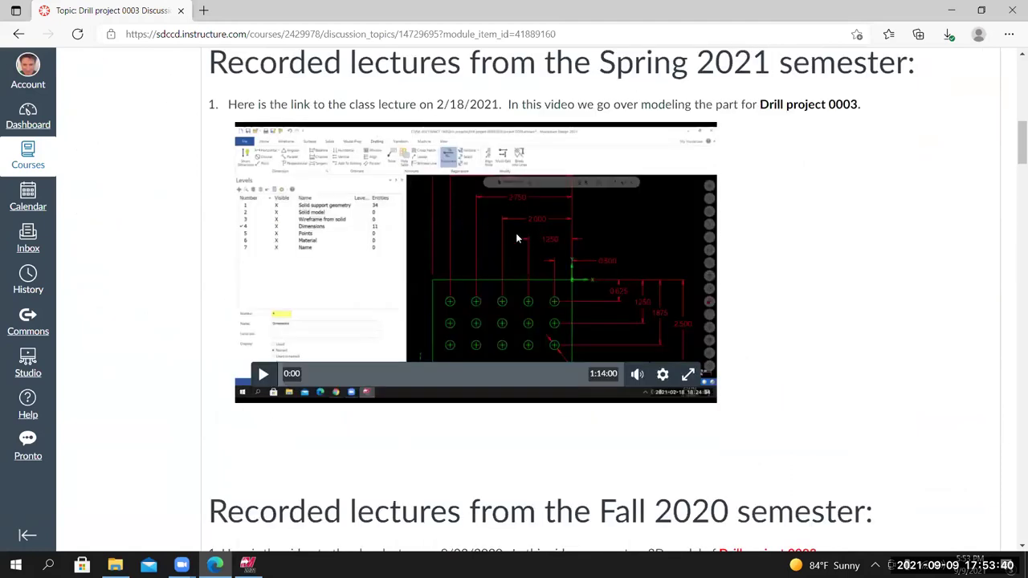
scroll(521, 226, "up", 1)
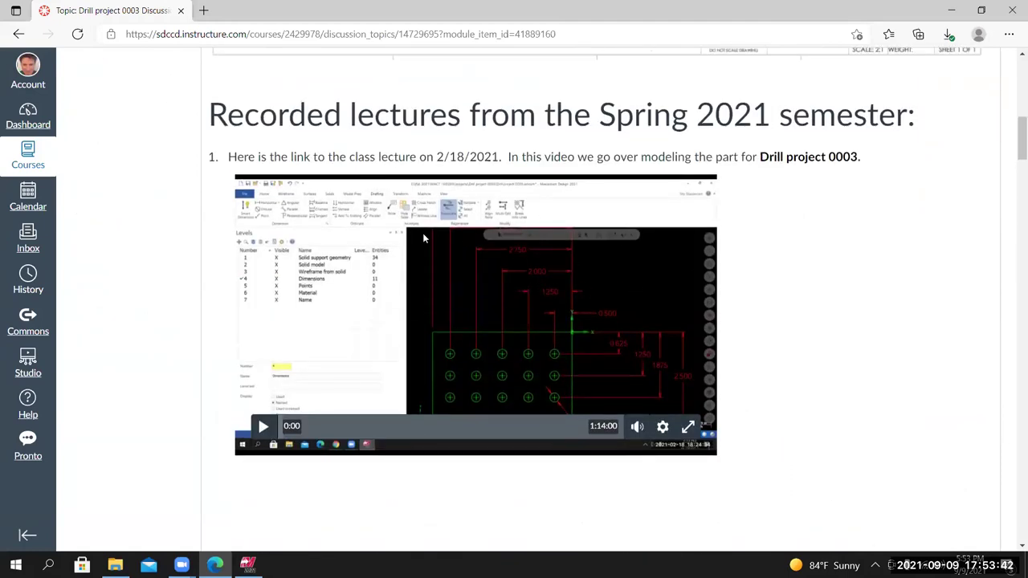
scroll(425, 234, "down", 3)
scroll(449, 176, "up", 3)
scroll(429, 231, "down", 2)
scroll(443, 217, "up", 2)
scroll(358, 199, "down", 3)
scroll(357, 199, "down", 3)
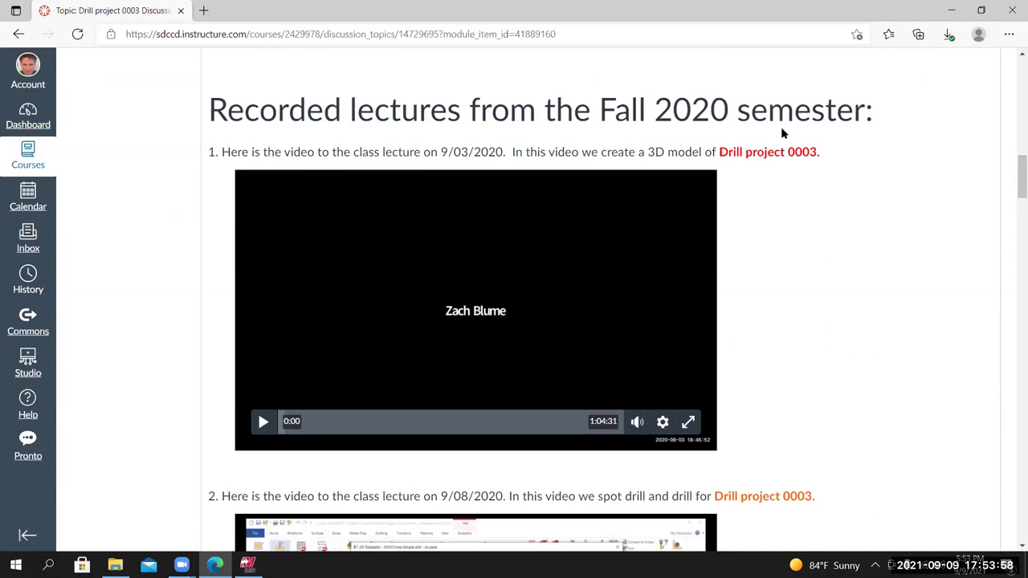
scroll(788, 136, "down", 1)
scroll(787, 139, "down", 3)
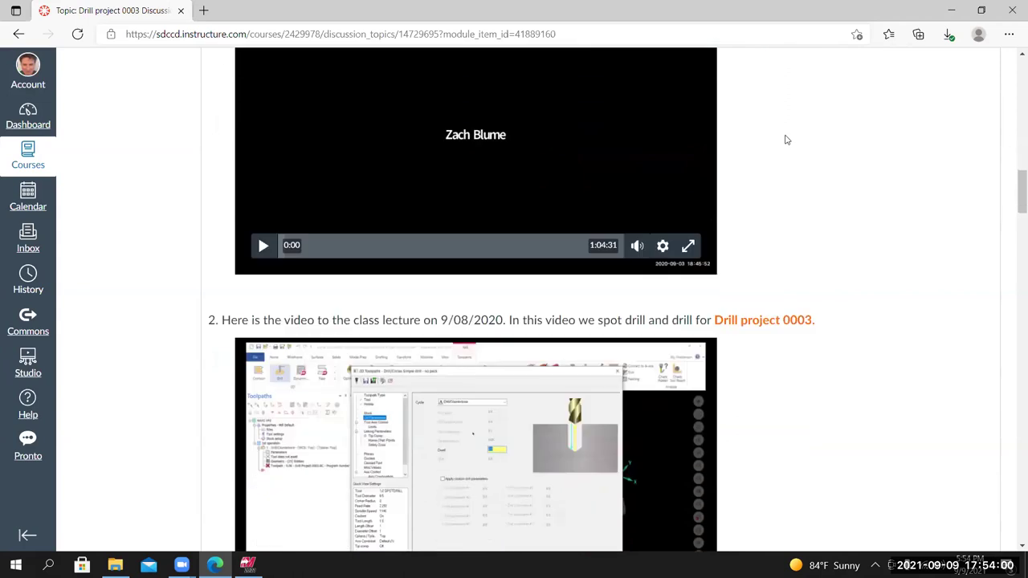
scroll(726, 212, "down", 1)
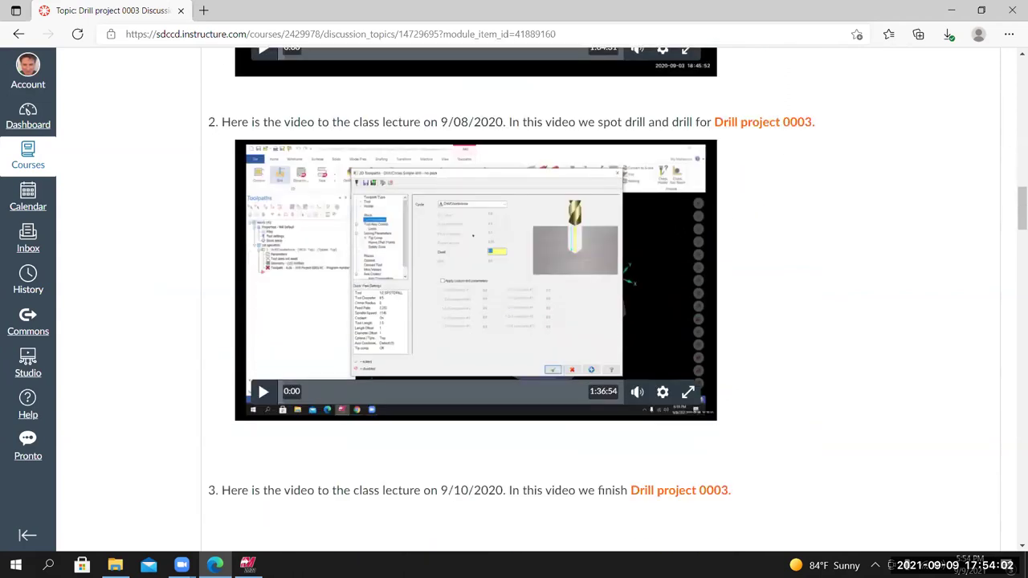
scroll(690, 229, "down", 3)
scroll(562, 241, "up", 2)
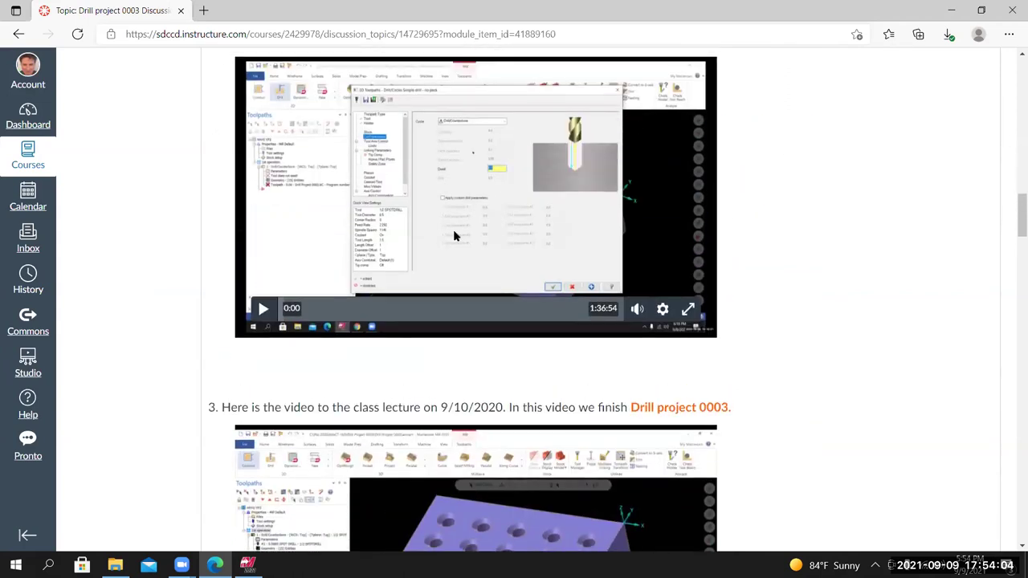
scroll(744, 187, "up", 8)
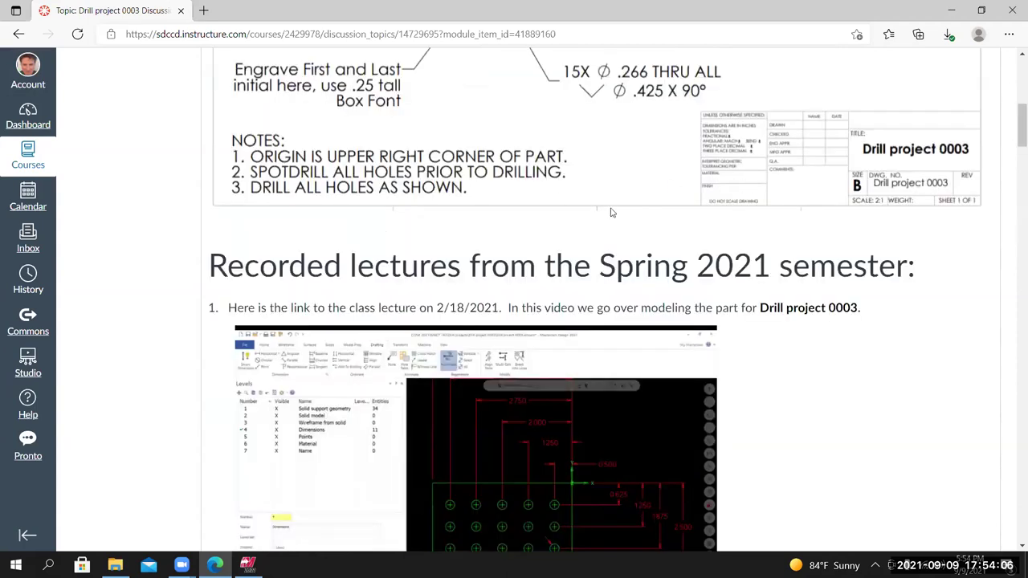
scroll(574, 212, "down", 3)
scroll(605, 231, "down", 2)
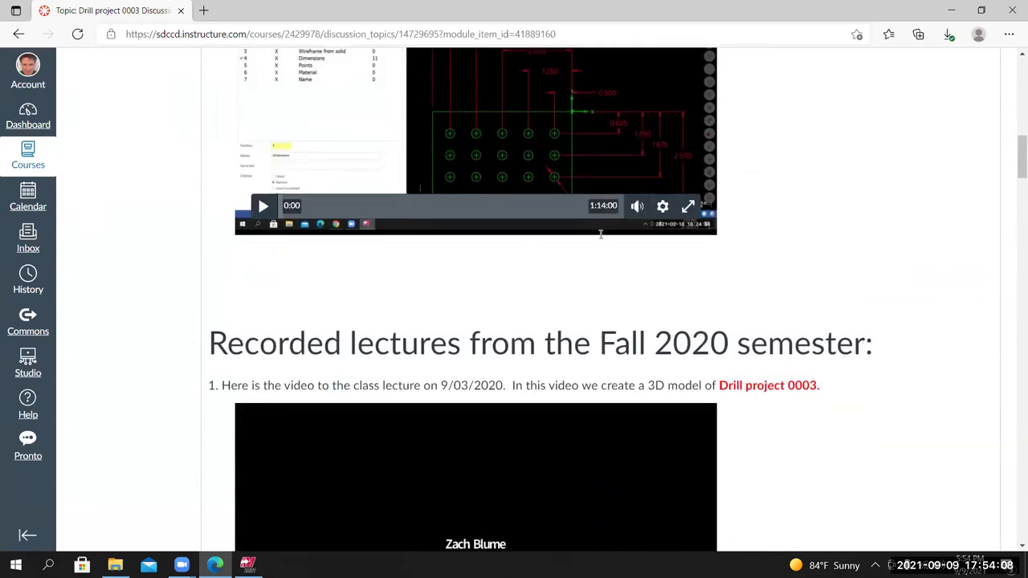
scroll(602, 243, "up", 2)
scroll(580, 247, "down", 8)
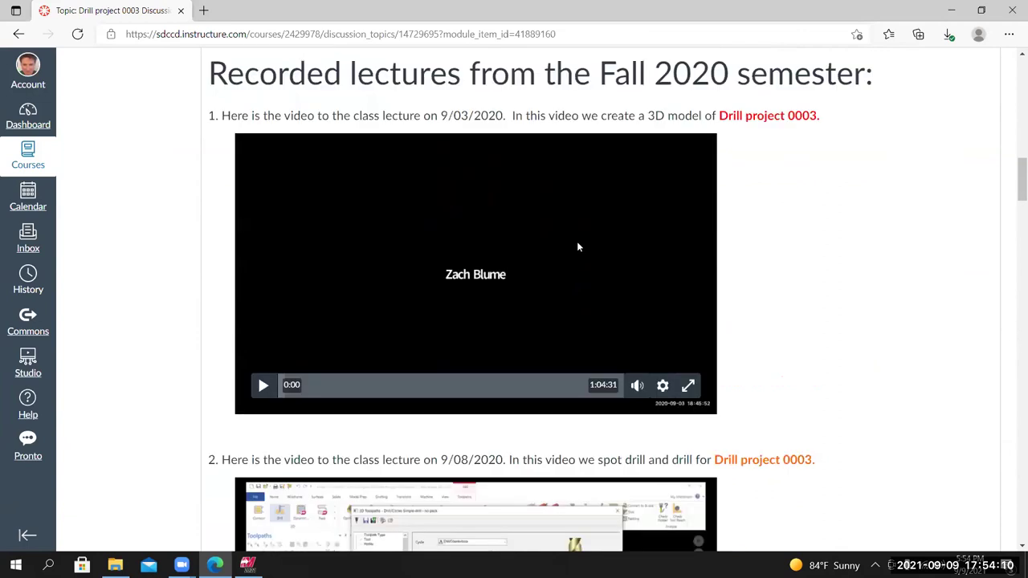
scroll(369, 201, "up", 4)
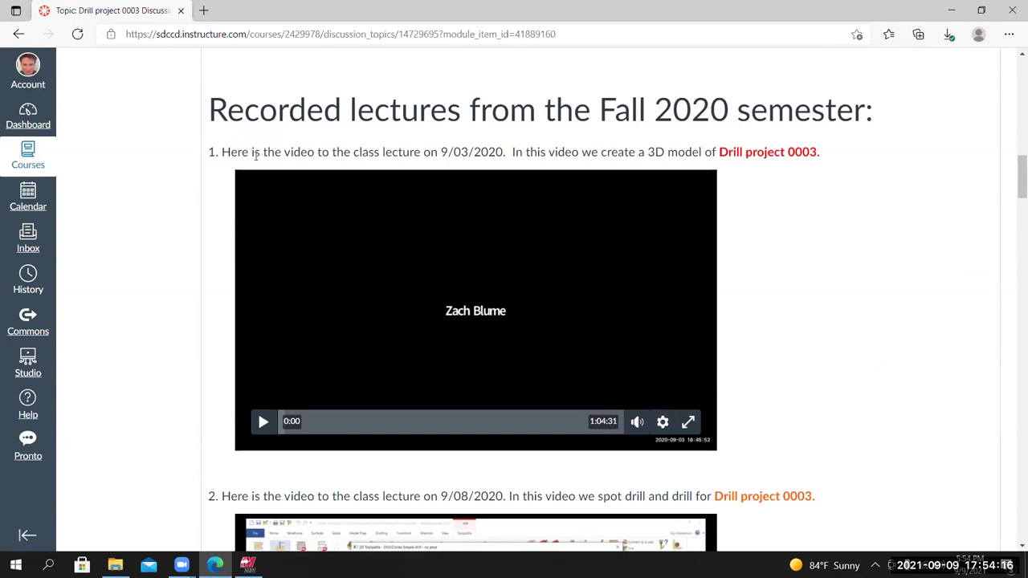
scroll(243, 195, "down", 1)
scroll(694, 208, "up", 2)
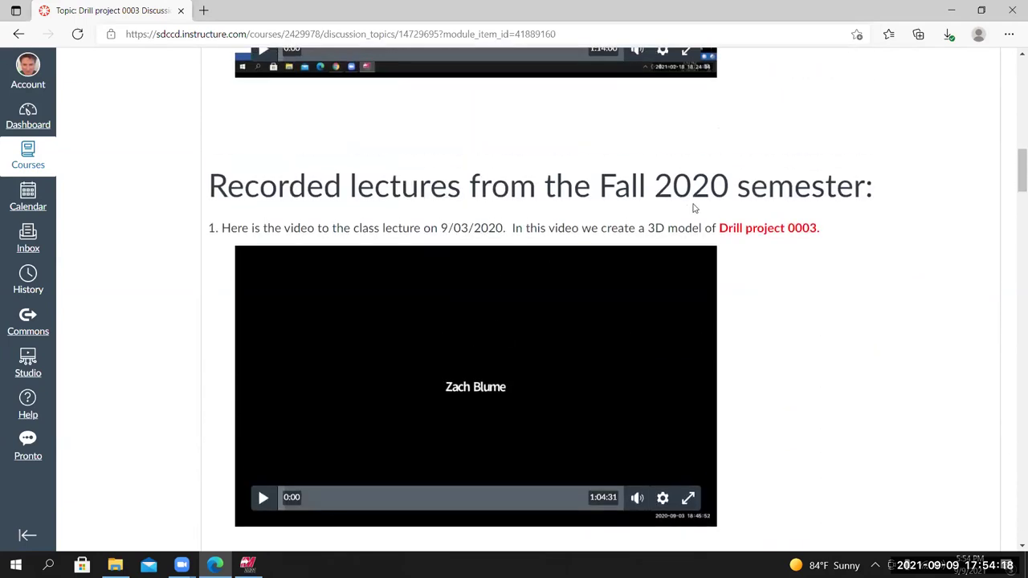
scroll(383, 276, "down", 3)
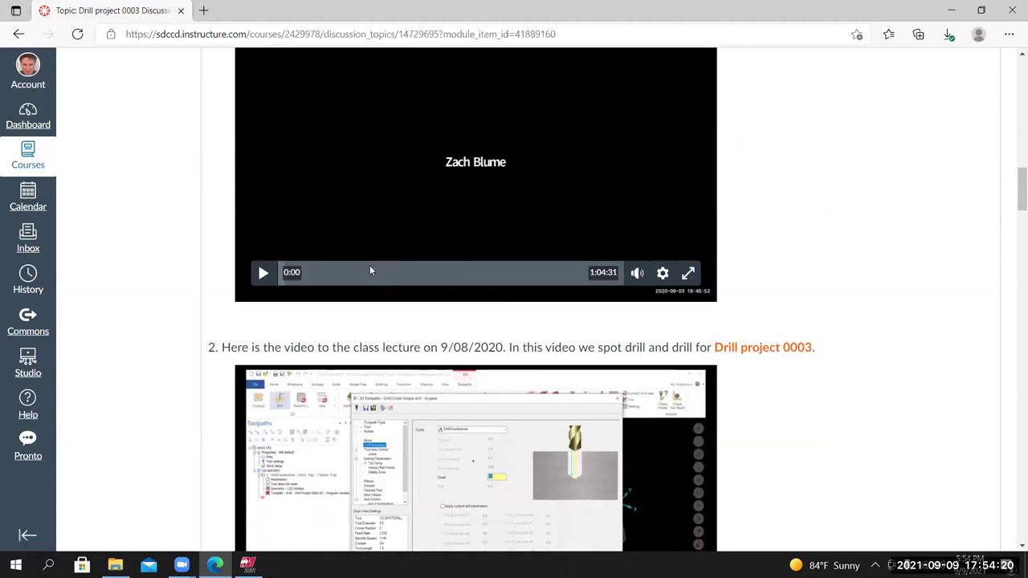
Read the modeling steps, toolpath steps, machine group properties and tool list for Drill project 0003, and return to the part drawing.
scroll(374, 257, "down", 4)
scroll(469, 202, "down", 5)
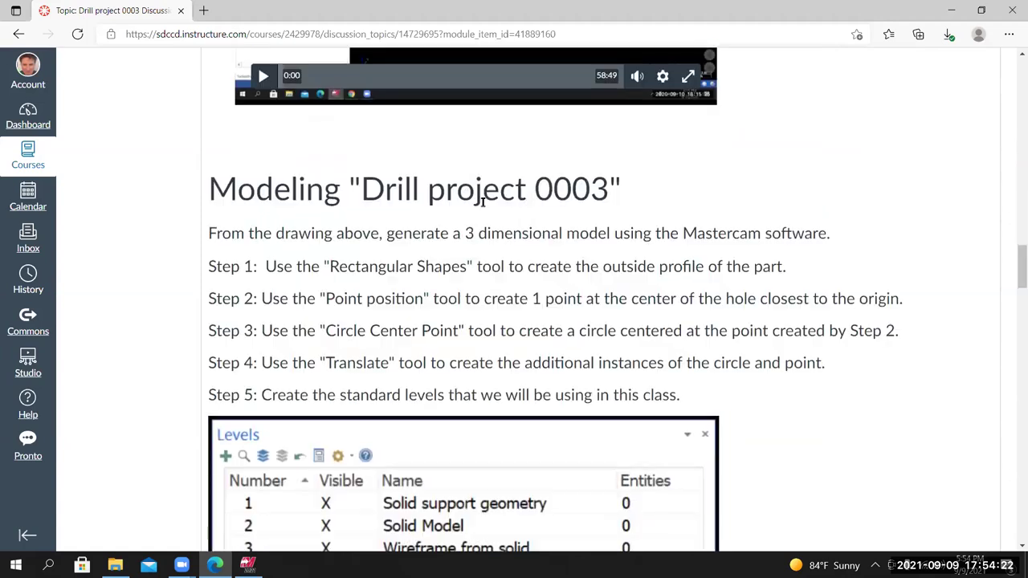
scroll(305, 241, "down", 1)
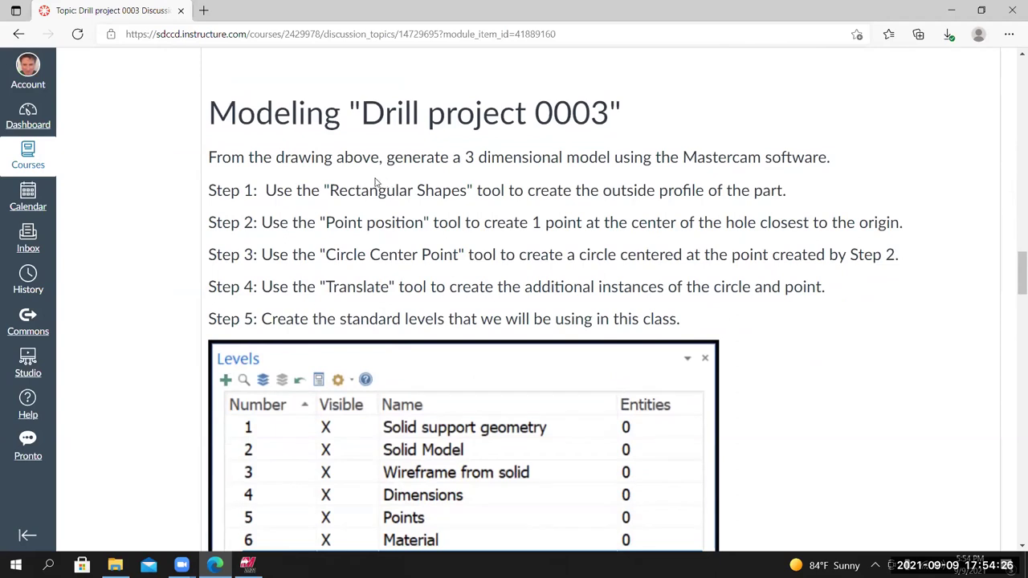
scroll(197, 255, "down", 2)
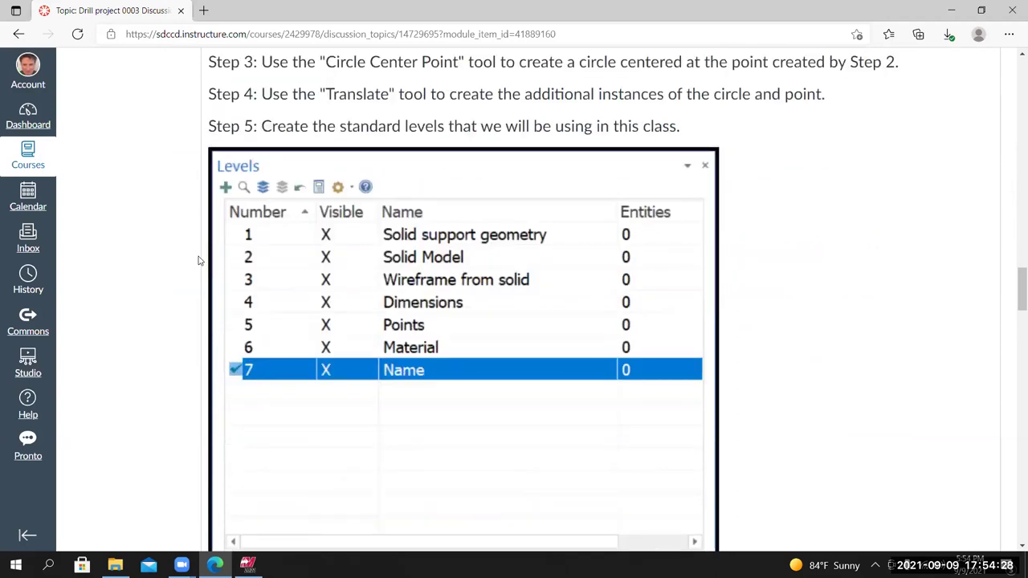
scroll(198, 259, "down", 7)
scroll(512, 135, "down", 10)
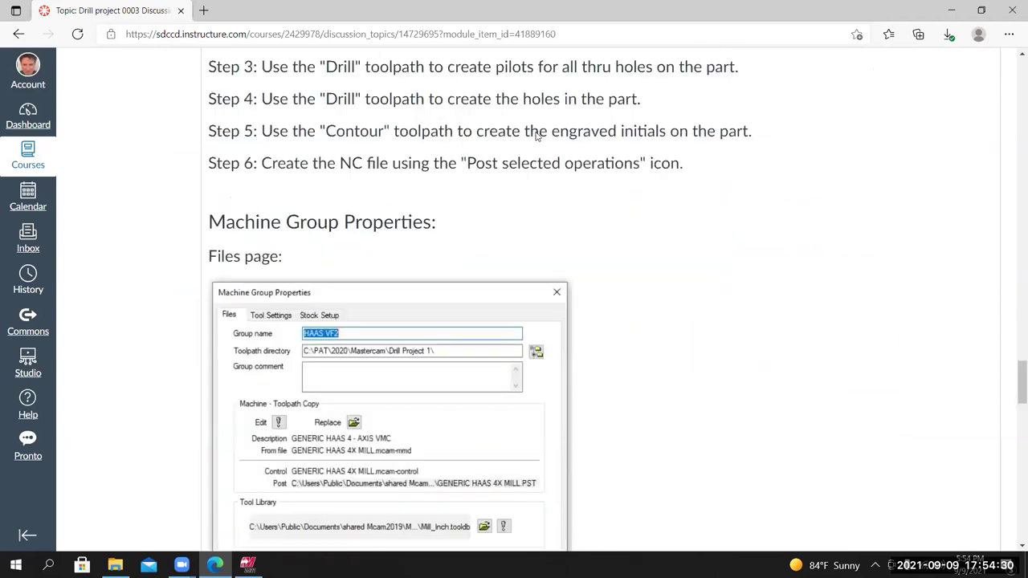
scroll(537, 137, "up", 2)
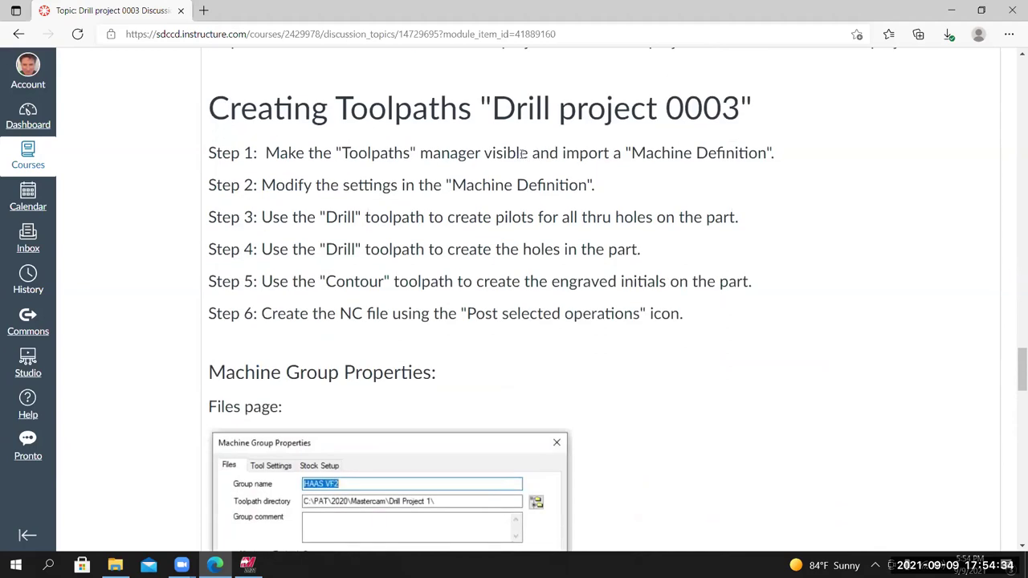
scroll(489, 283, "down", 8)
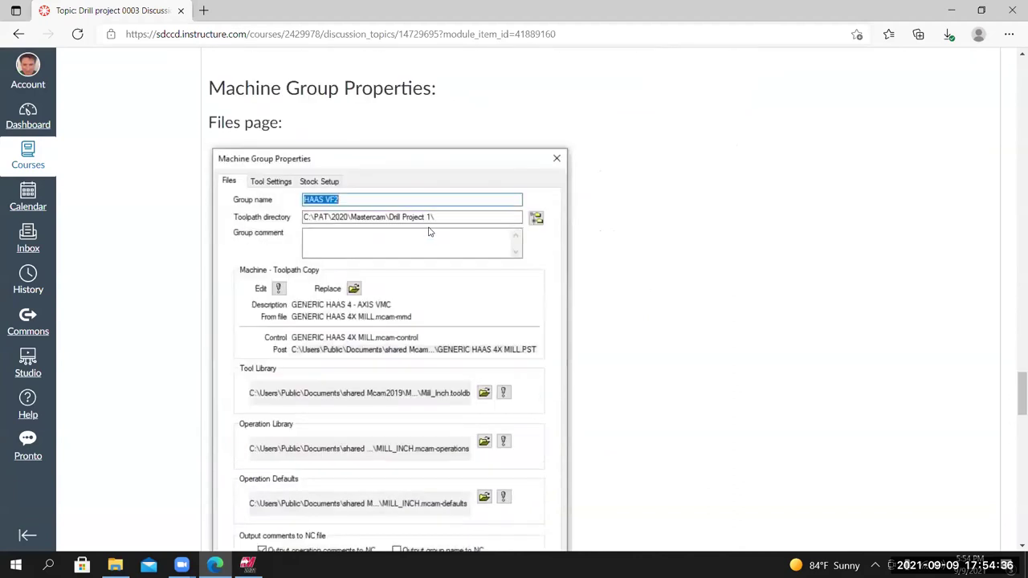
scroll(423, 251, "down", 9)
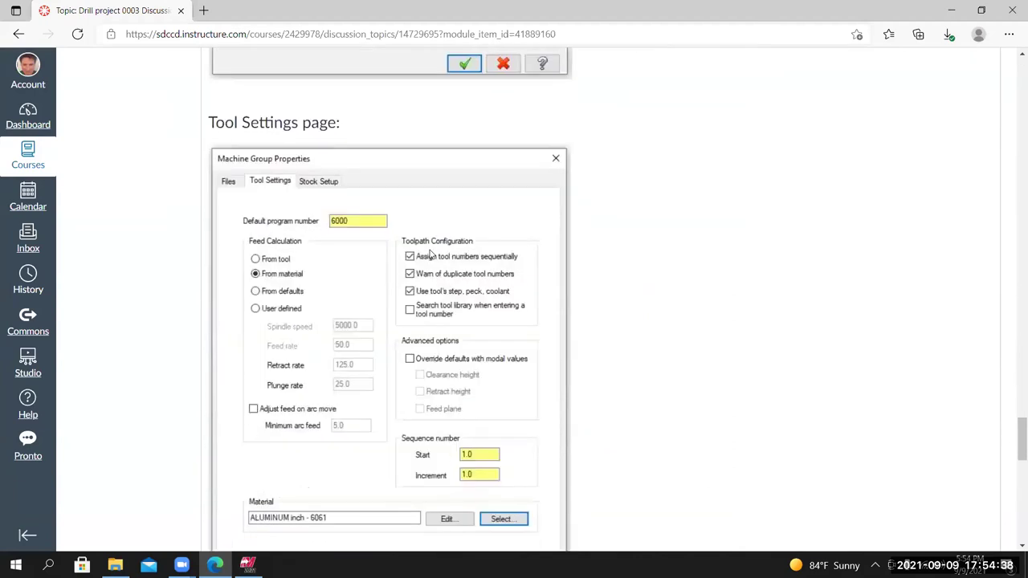
scroll(438, 265, "down", 5)
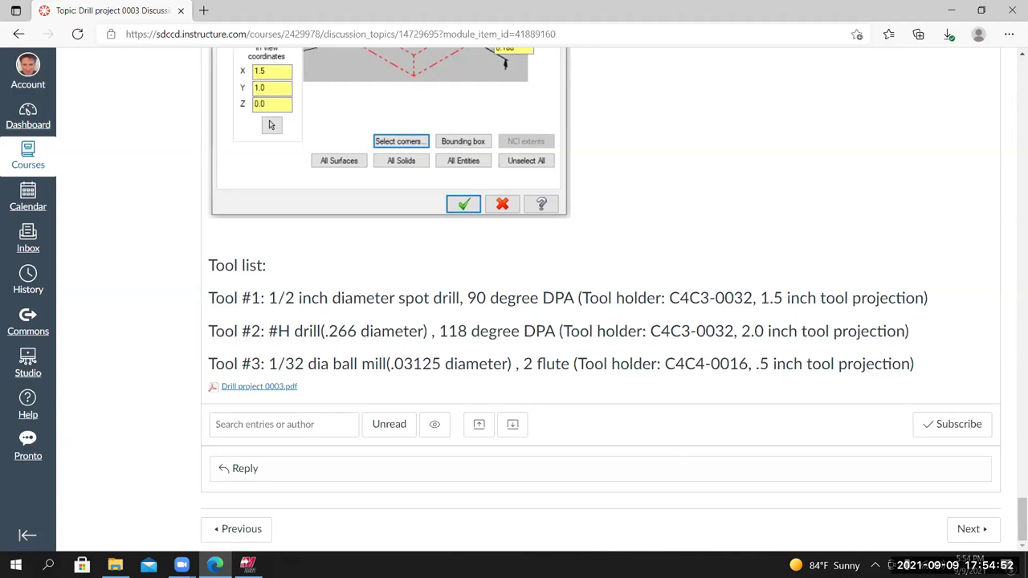
left_click_drag(1014, 512, 1015, 137)
scroll(143, 418, "up", 5)
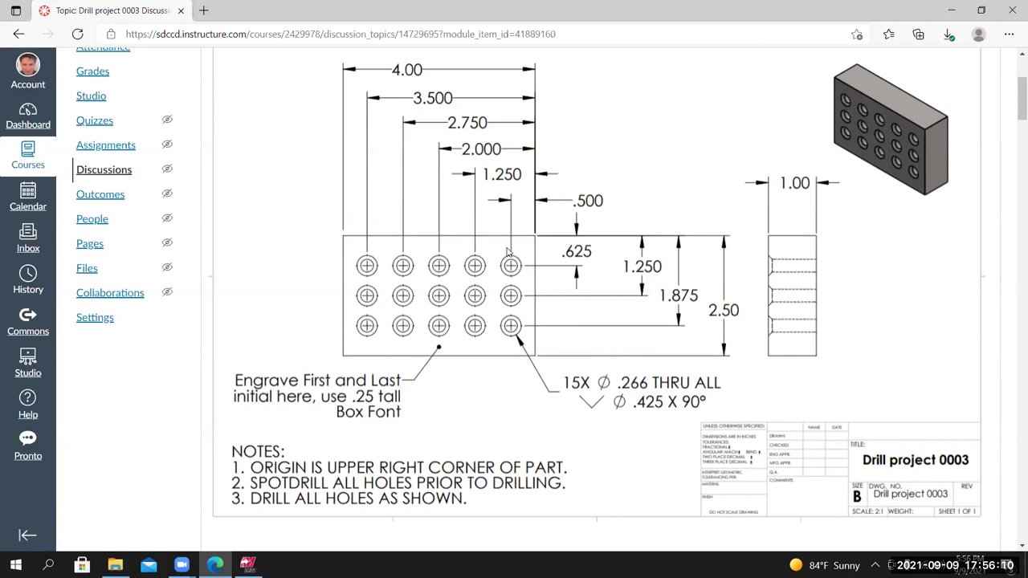
Switch to Mastercam, hide the Toolpaths and Levels managers, and display both managers again.
left_click(248, 565)
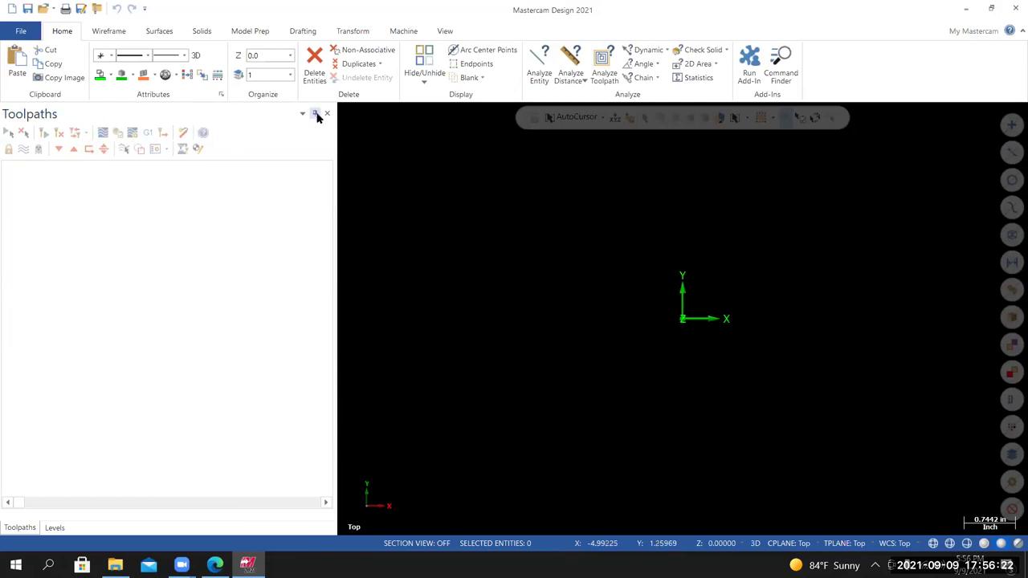
left_click(445, 31)
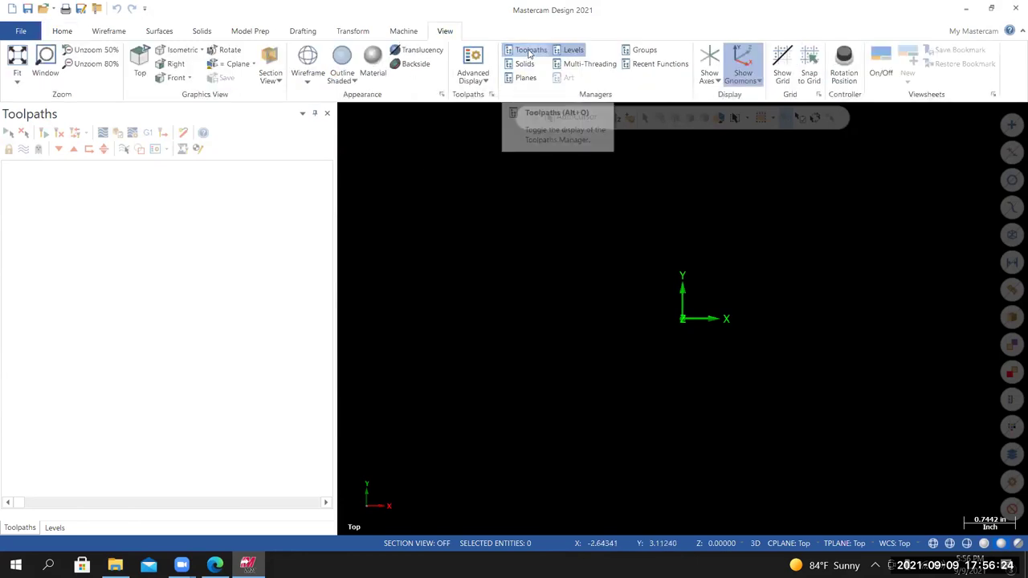
left_click(572, 50)
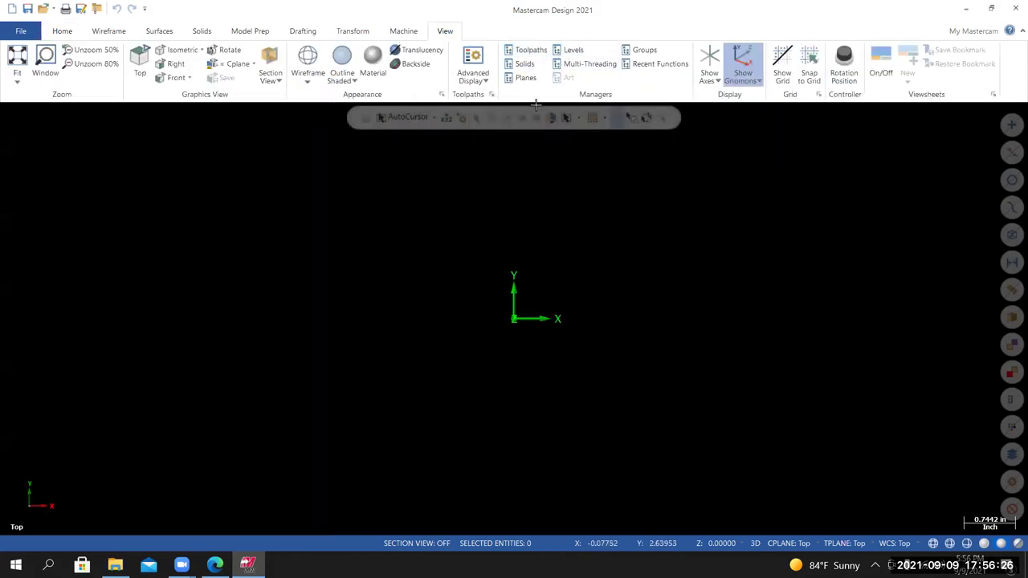
left_click(526, 50)
left_click(573, 49)
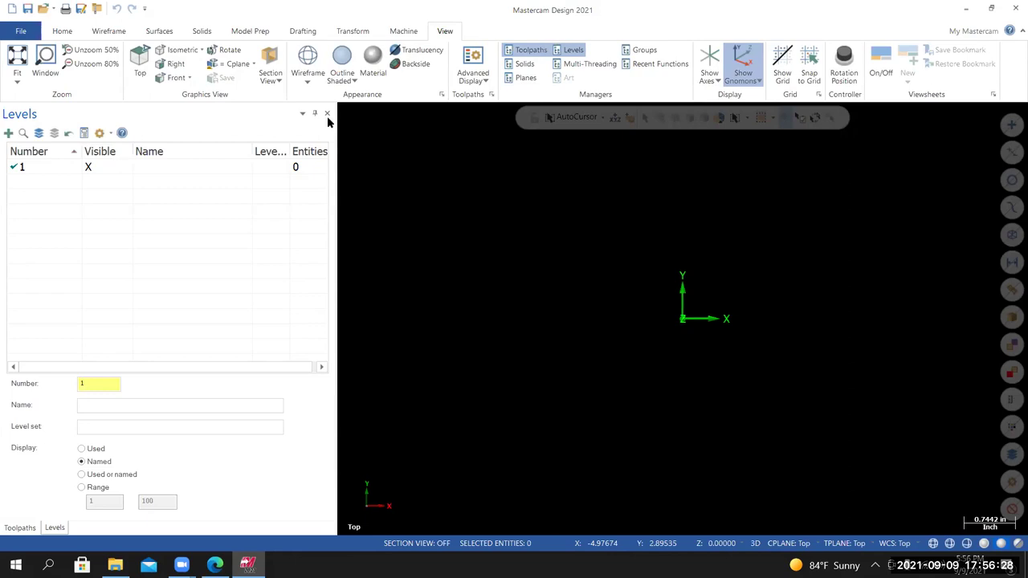
Hide the Levels and Toolpaths managers, and check the block size and origin corner on the Drill project 0003 drawing in the browser.
left_click(327, 114)
left_click(327, 114)
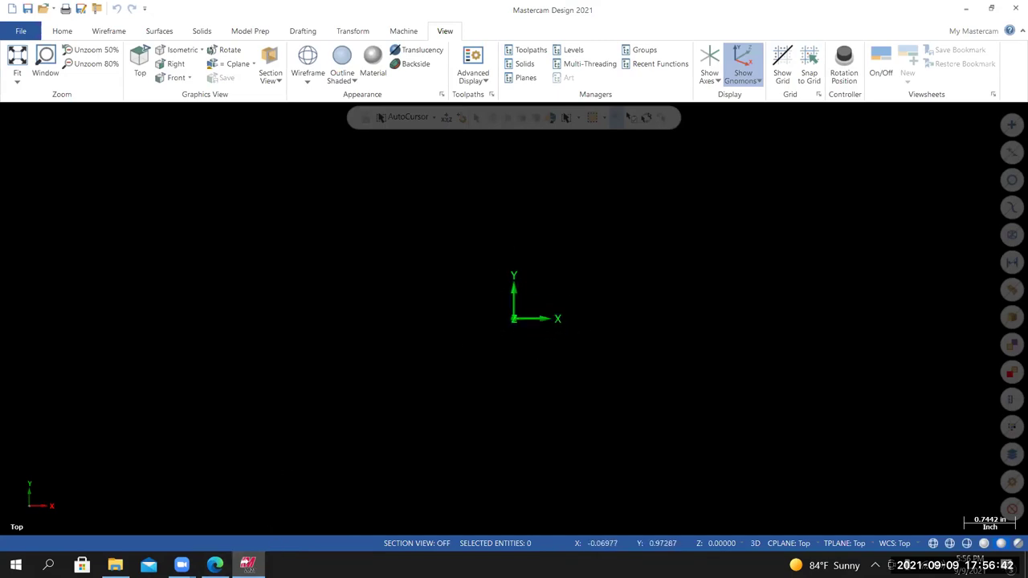
left_click(216, 566)
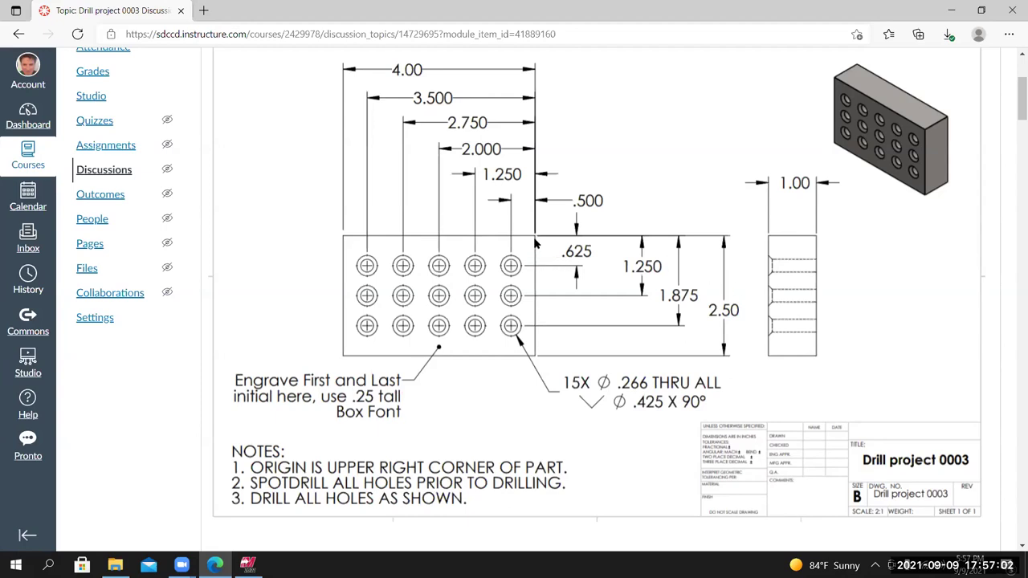
key("super+shift+s")
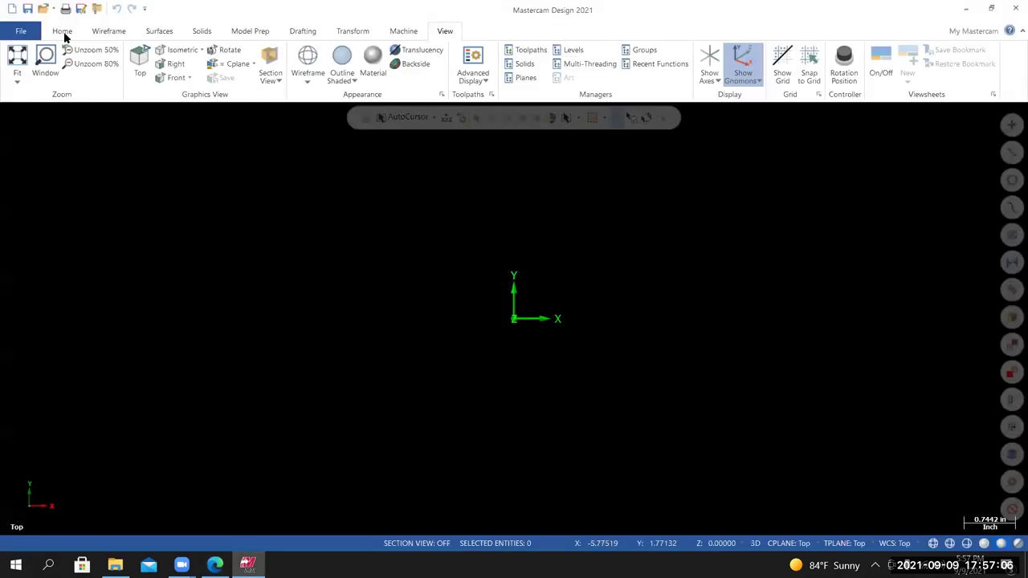
Set up a rectangular shape by base point with its upper-right corner as origin, width 4.0 and height 2.5.
left_click(62, 31)
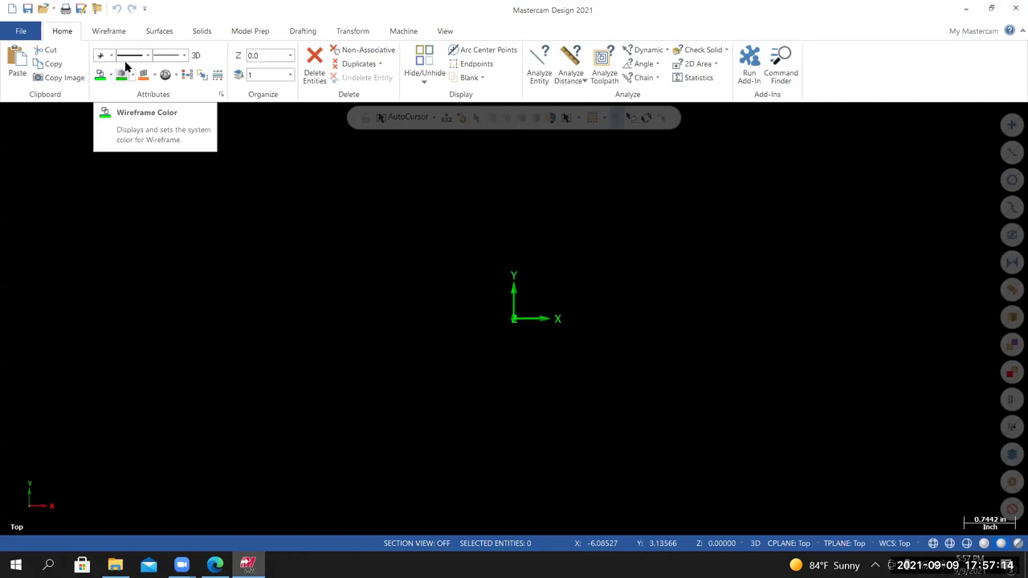
left_click(113, 32)
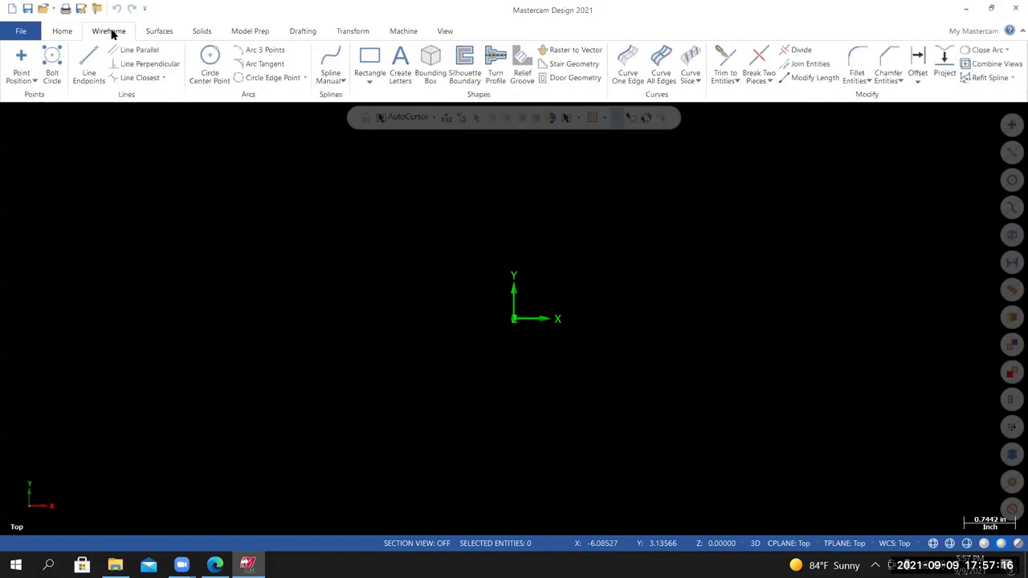
left_click(369, 82)
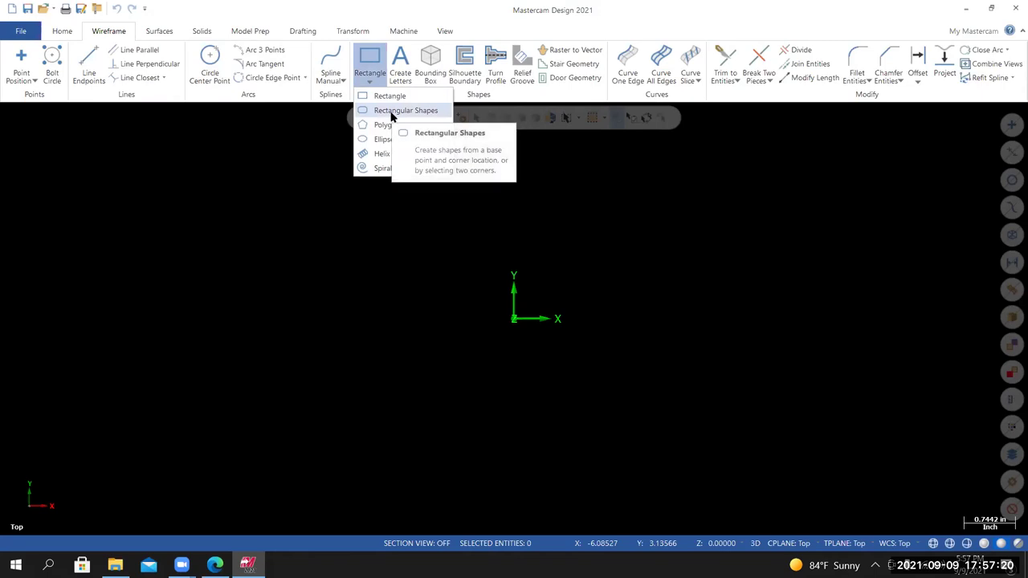
left_click(391, 112)
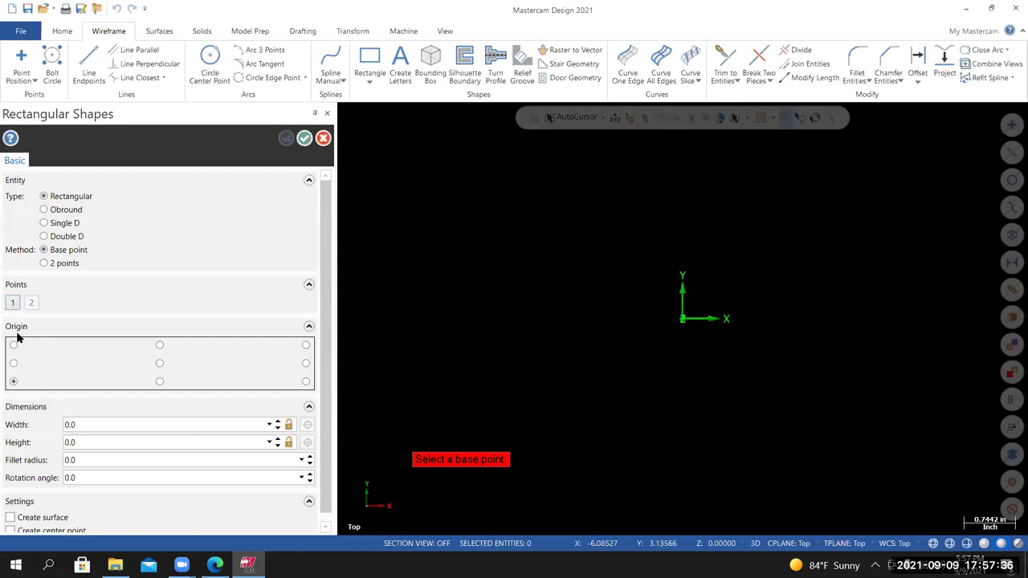
left_click(306, 346)
left_click(88, 426)
type("4.0")
left_click(87, 442)
type("2.5")
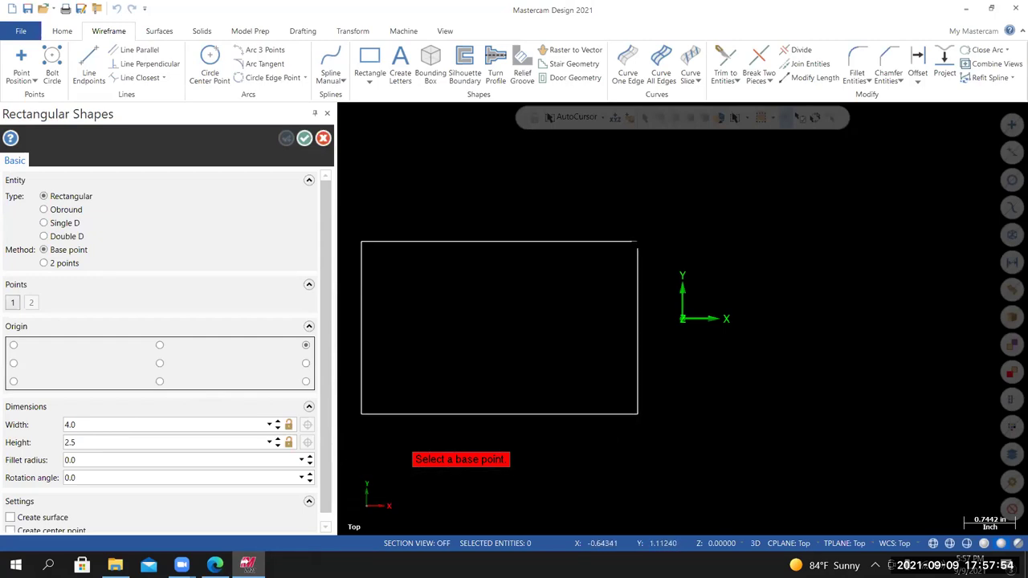
Place the rectangle's upper-right corner on the coordinate origin and accept the shape.
scroll(679, 344, "up", 2)
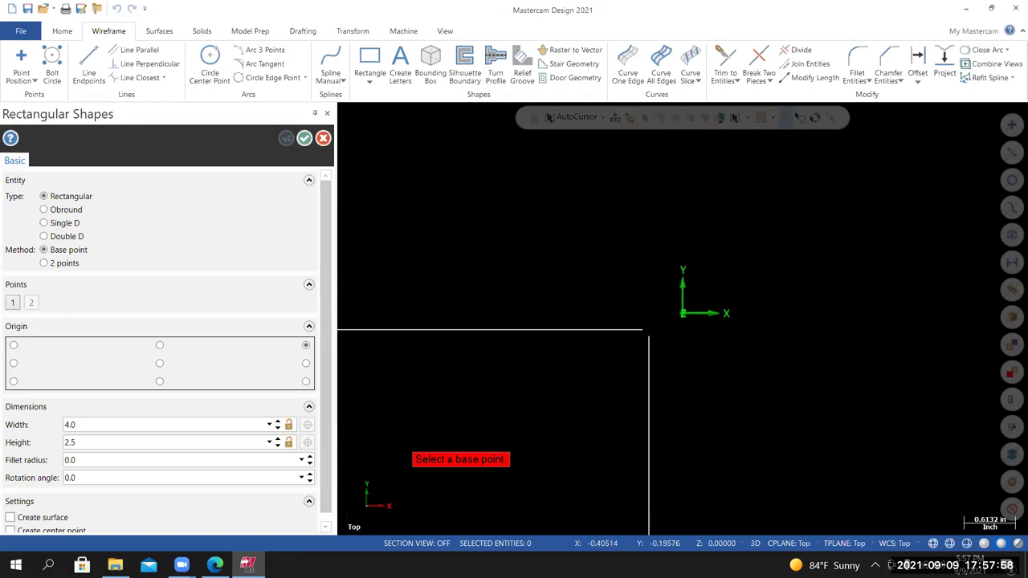
scroll(647, 330, "down", 2)
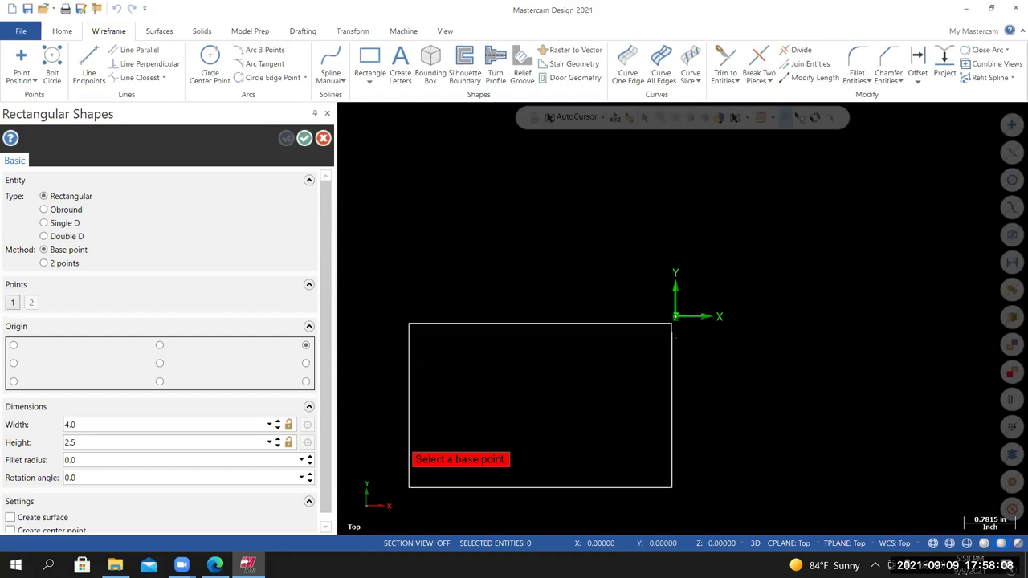
left_click(675, 317)
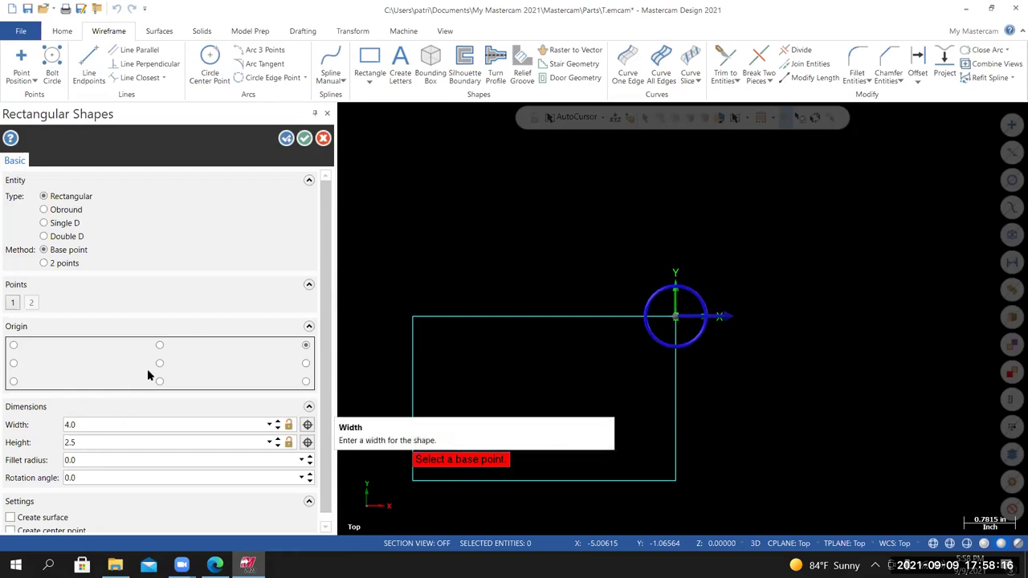
left_click(303, 140)
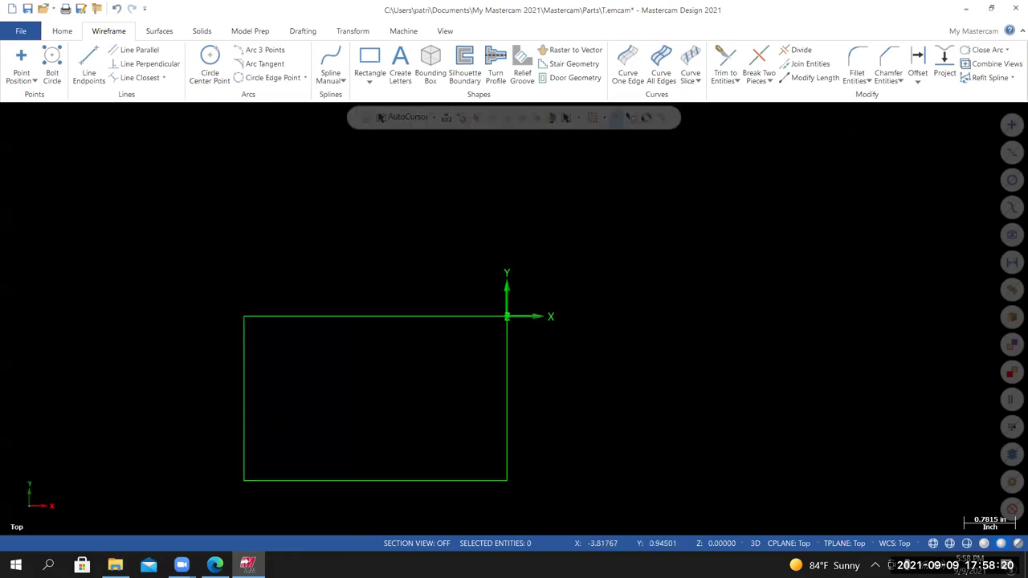
Analyze the position of the rectangle's lower-left corner to check its coordinates.
scroll(241, 243, "down", 1)
scroll(252, 245, "down", 2)
scroll(169, 405, "up", 3)
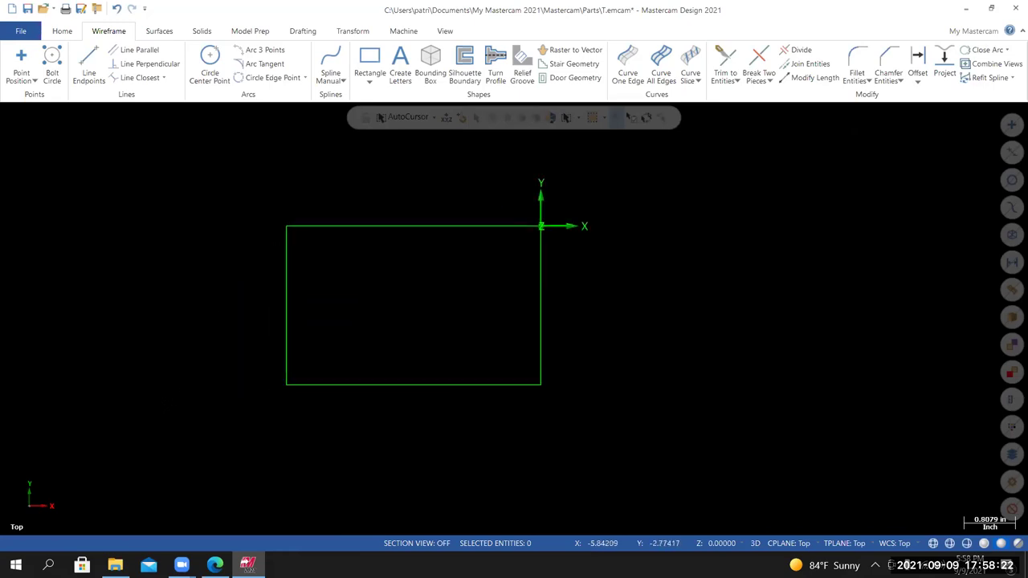
scroll(212, 375, "down", 2)
scroll(220, 353, "up", 3)
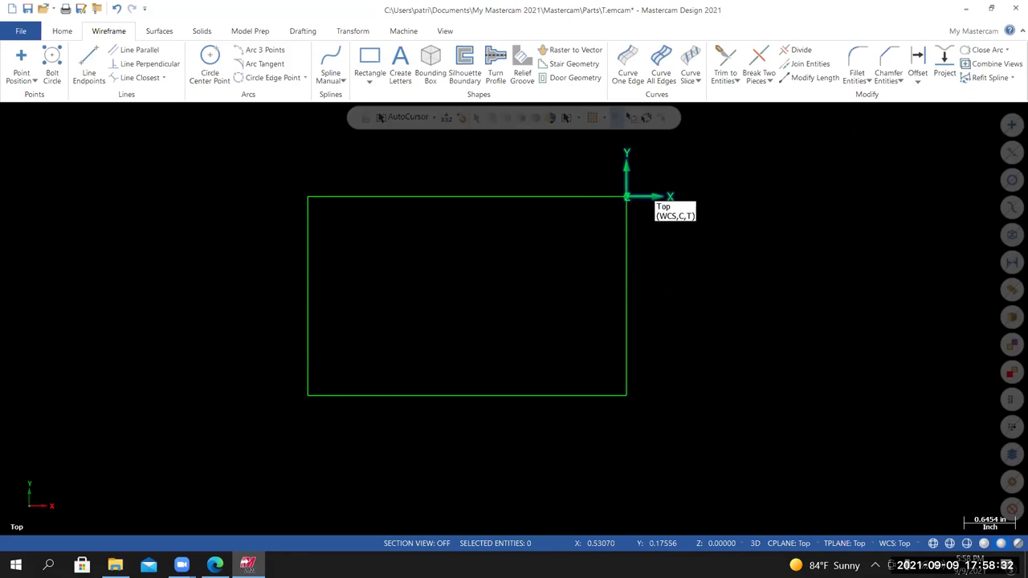
left_click(64, 33)
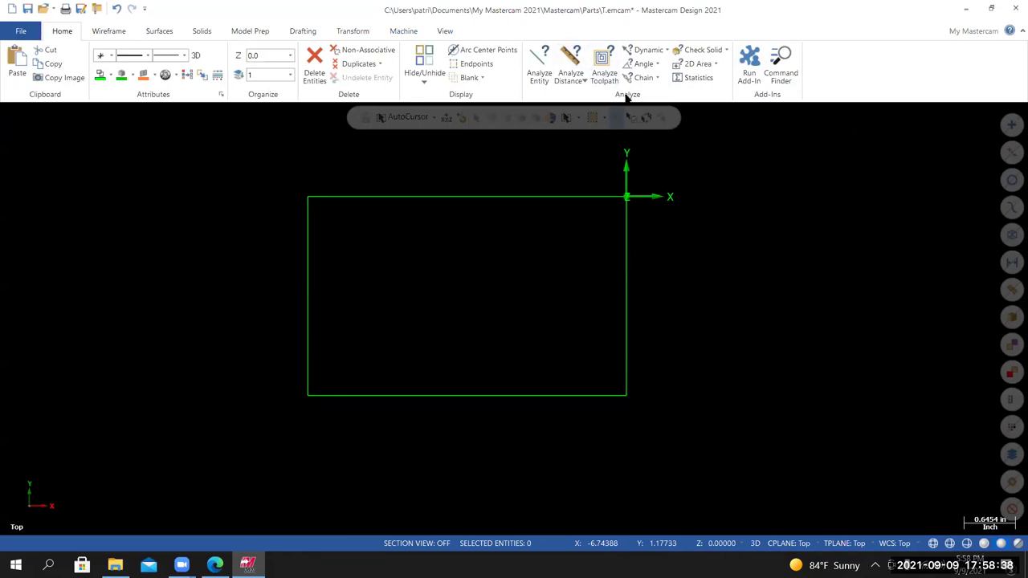
left_click(667, 51)
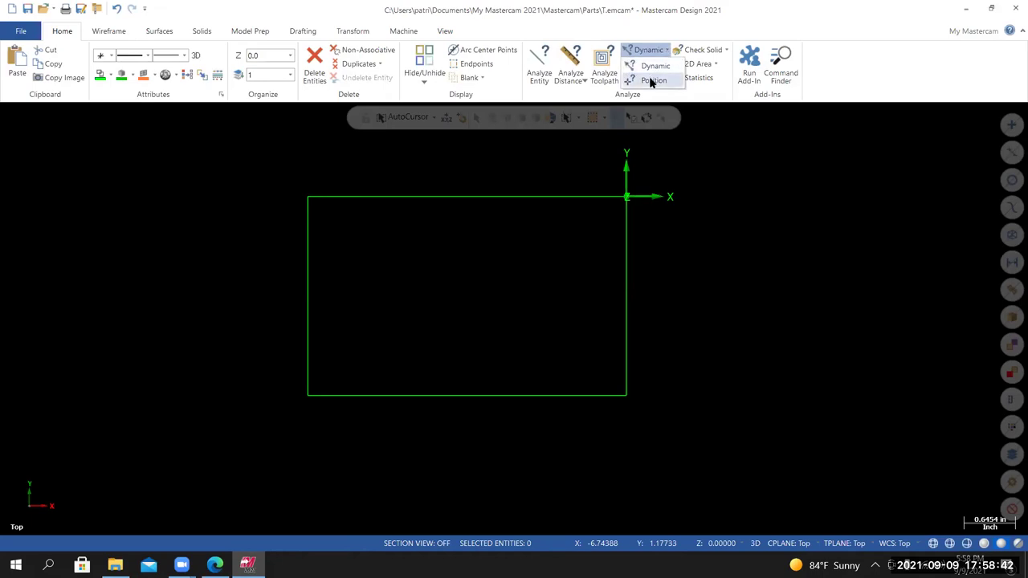
left_click(653, 81)
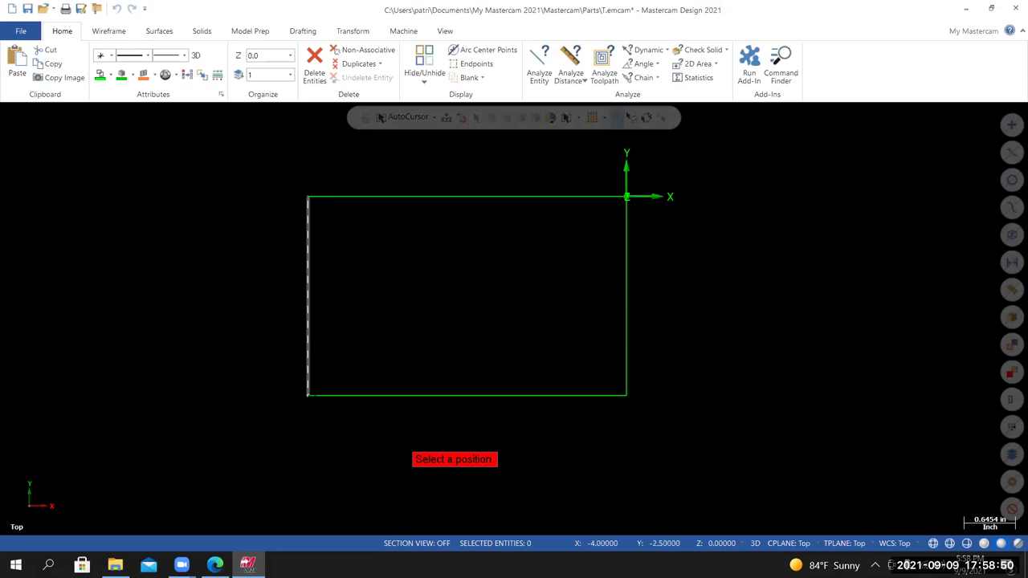
left_click(308, 394)
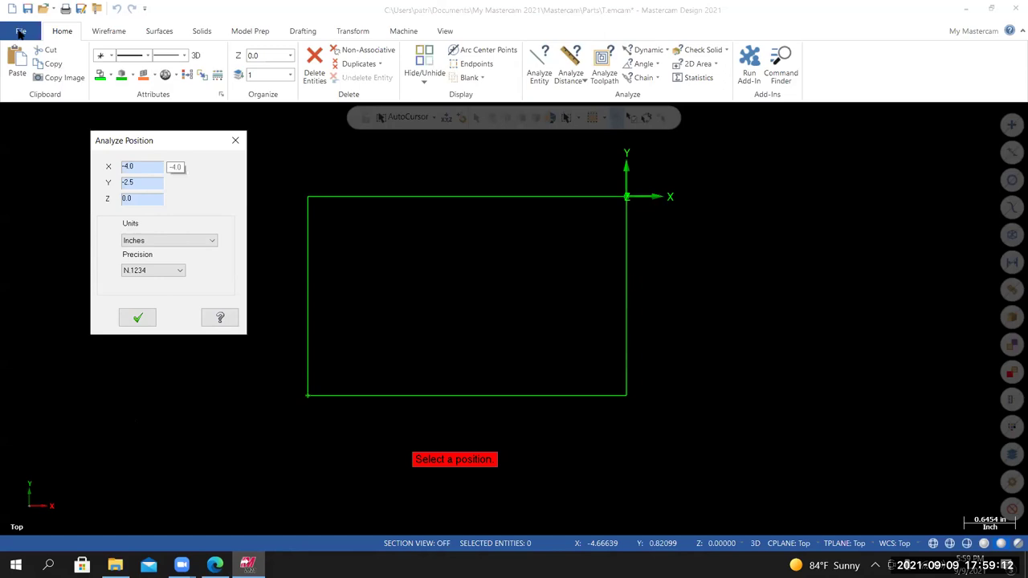
left_click(137, 319)
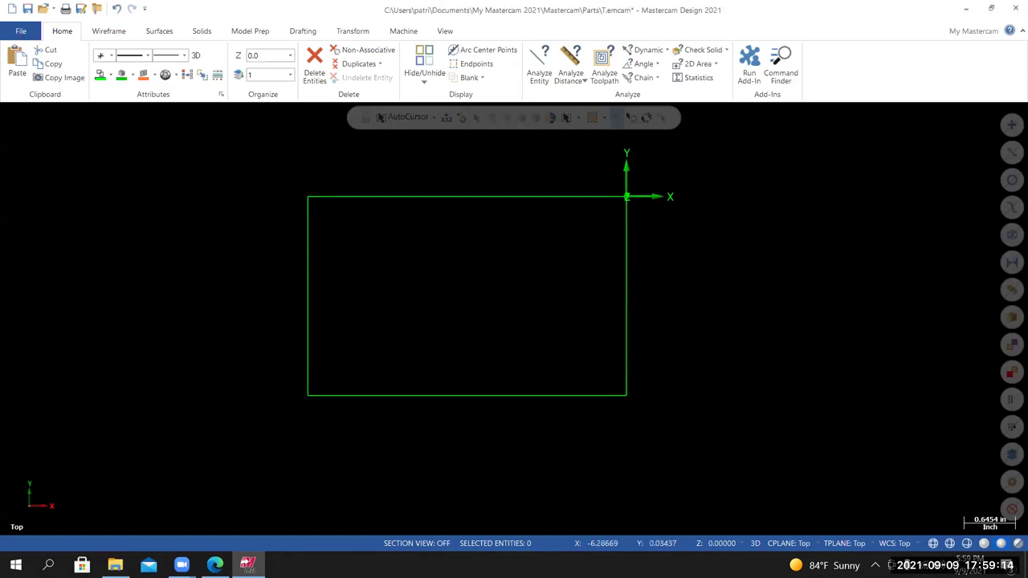
Start saving the part under a new name and browse to the MACT 160 Fall folder on the C: drive.
left_click(20, 31)
left_click(28, 165)
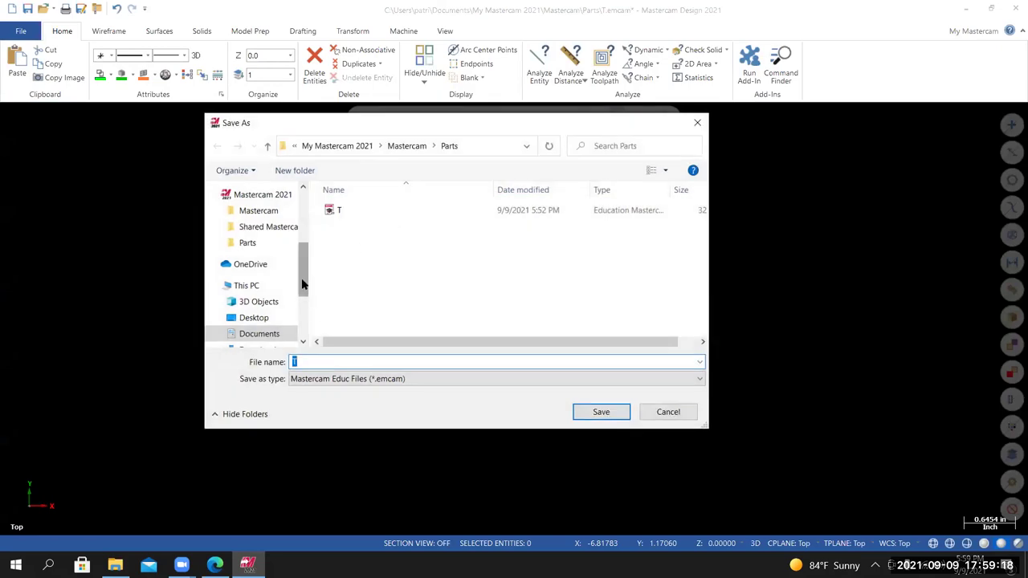
left_click_drag(301, 282, 302, 321)
left_click(271, 303)
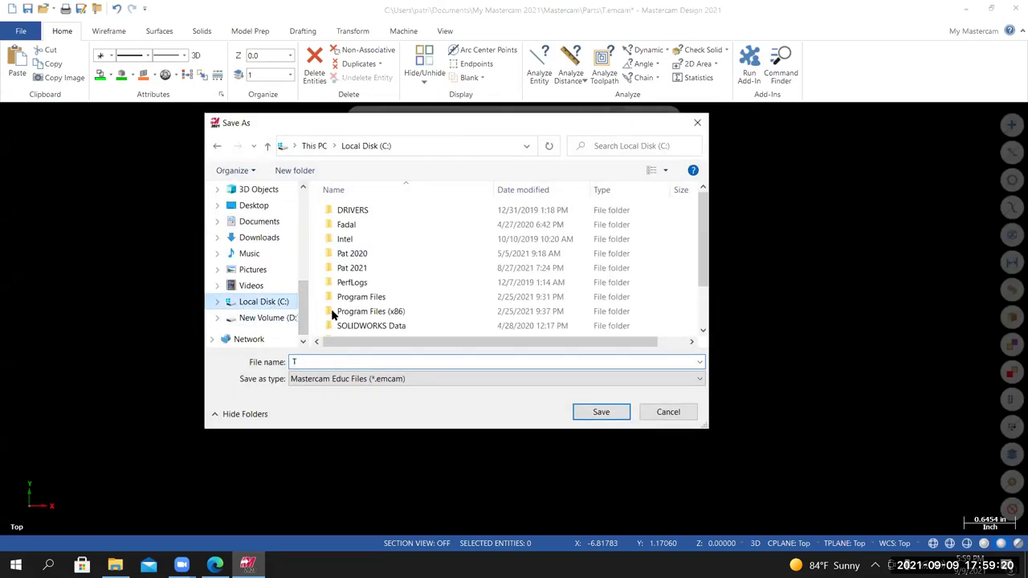
double_click(356, 270)
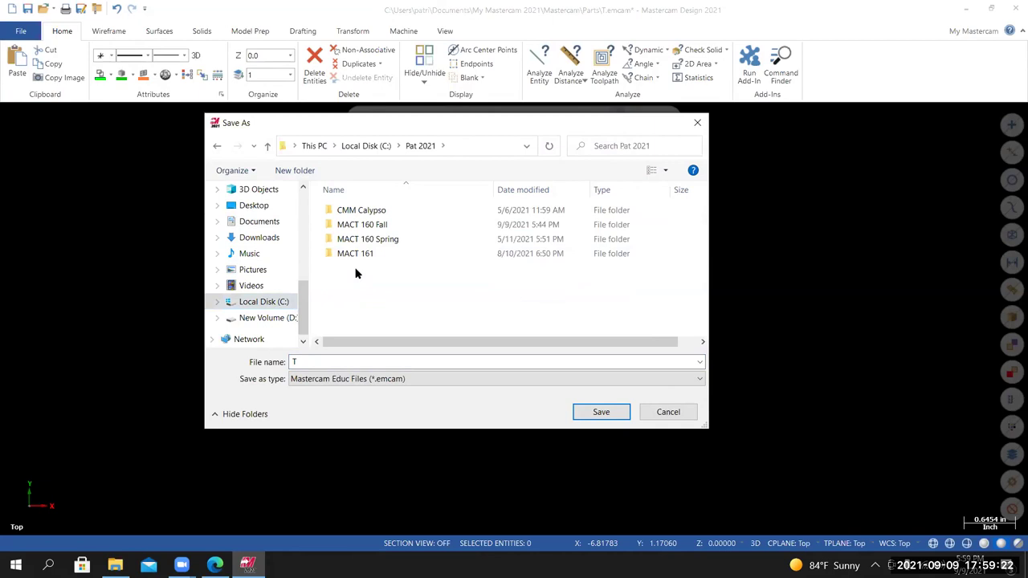
double_click(370, 229)
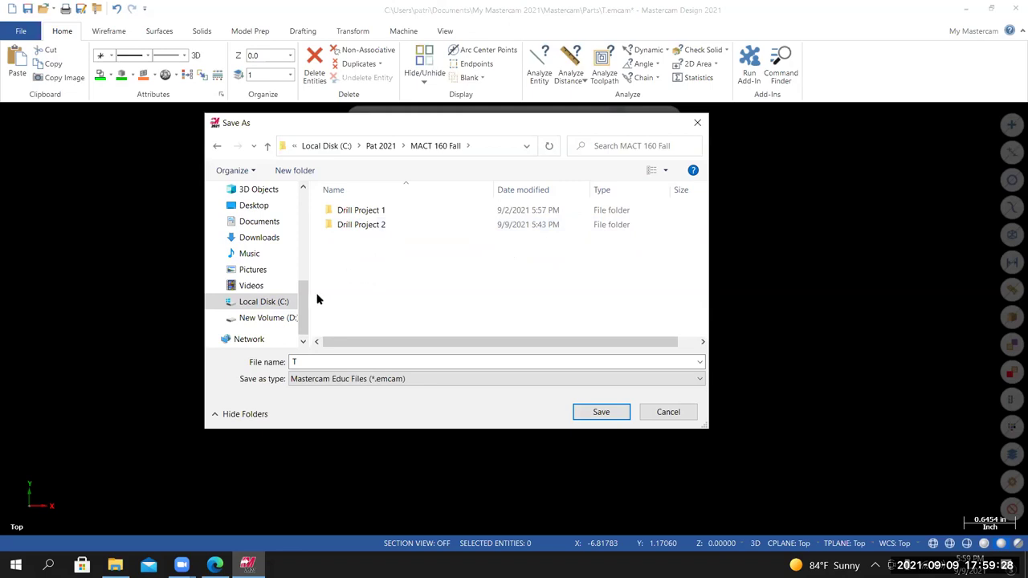
Create a folder named Drill Project 3 inside the MACT 160 Fall folder.
right_click(369, 270)
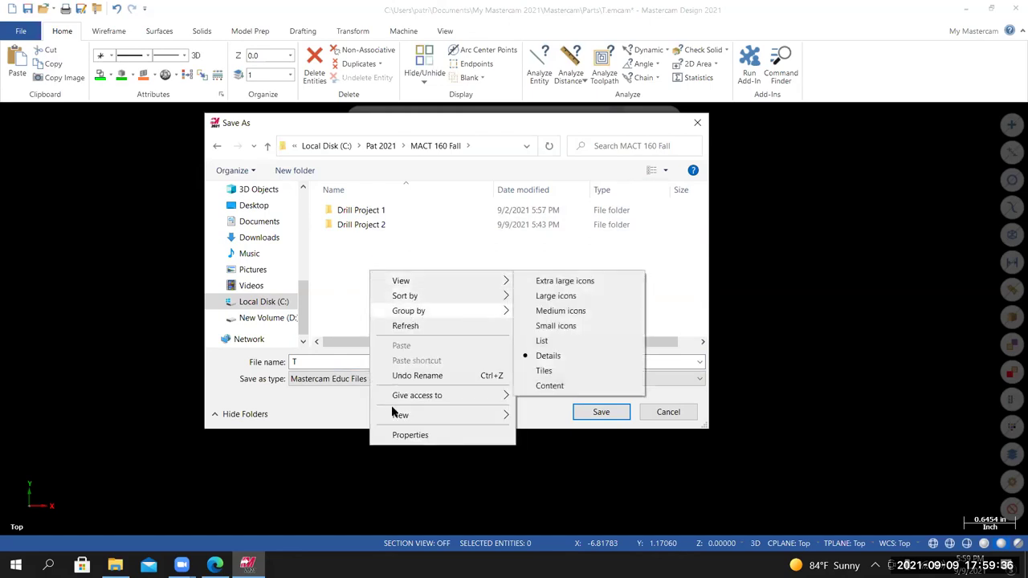
mouse_move(400, 417)
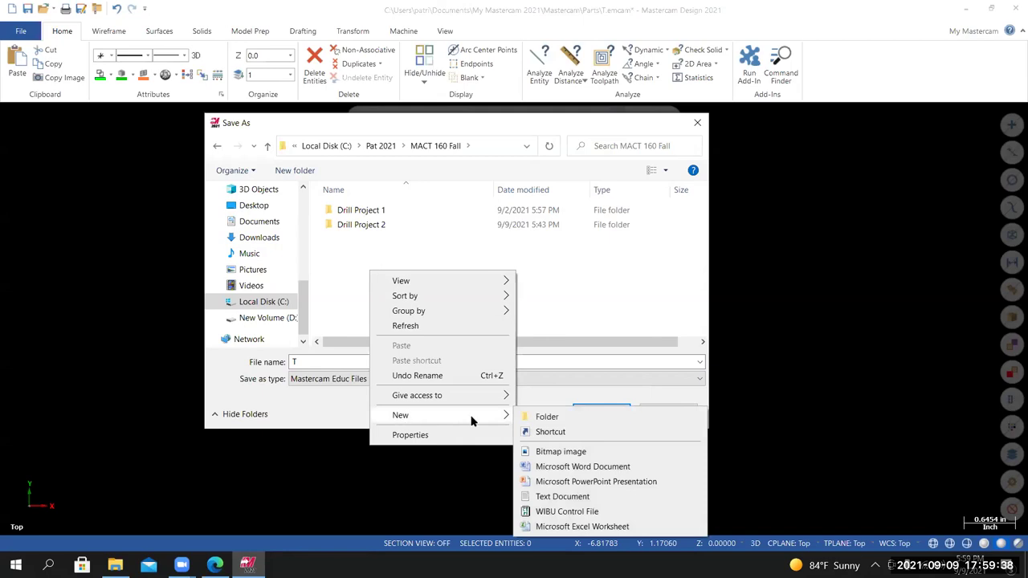
left_click(545, 417)
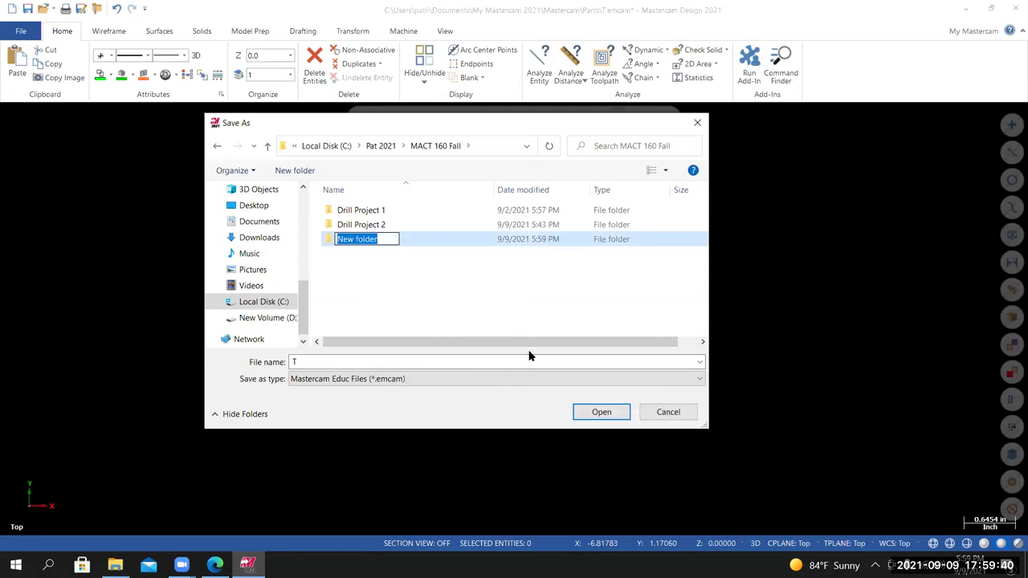
type("Drill Por")
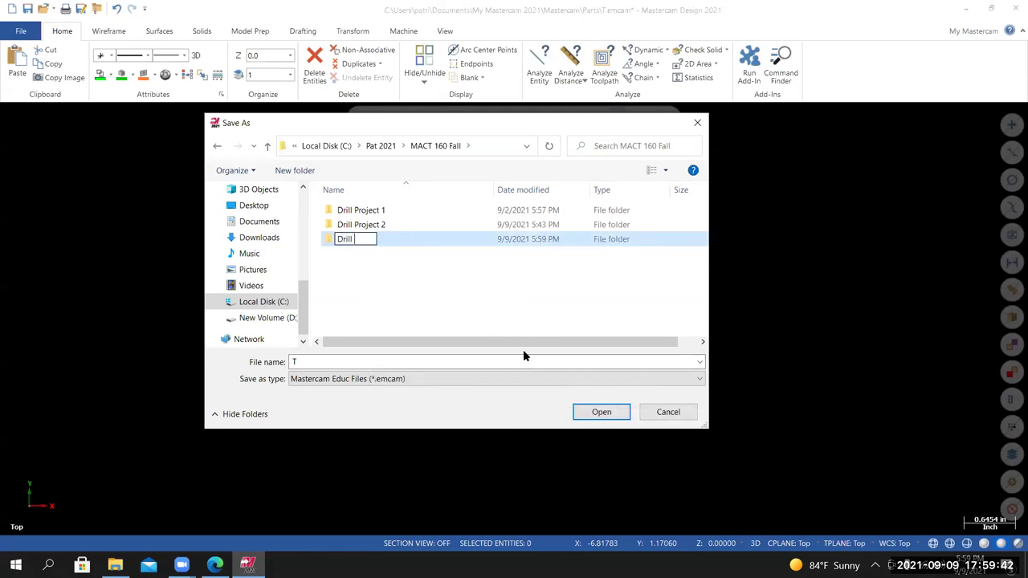
key("BackSpace")
key("BackSpace")
type("roject 3")
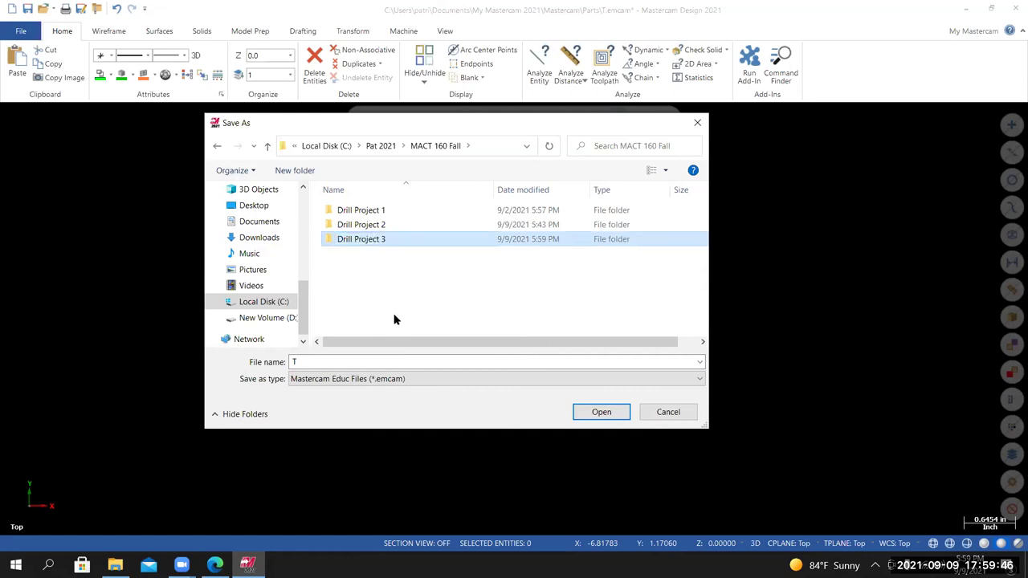
Save the part as Drill Project 3 in the Drill Project 3 folder.
double_click(359, 240)
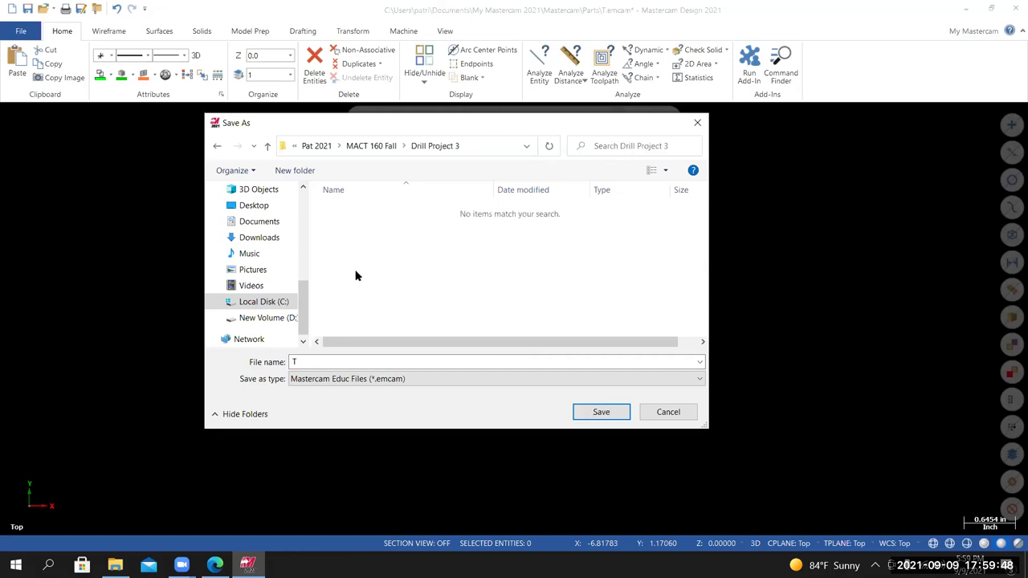
left_click(324, 365)
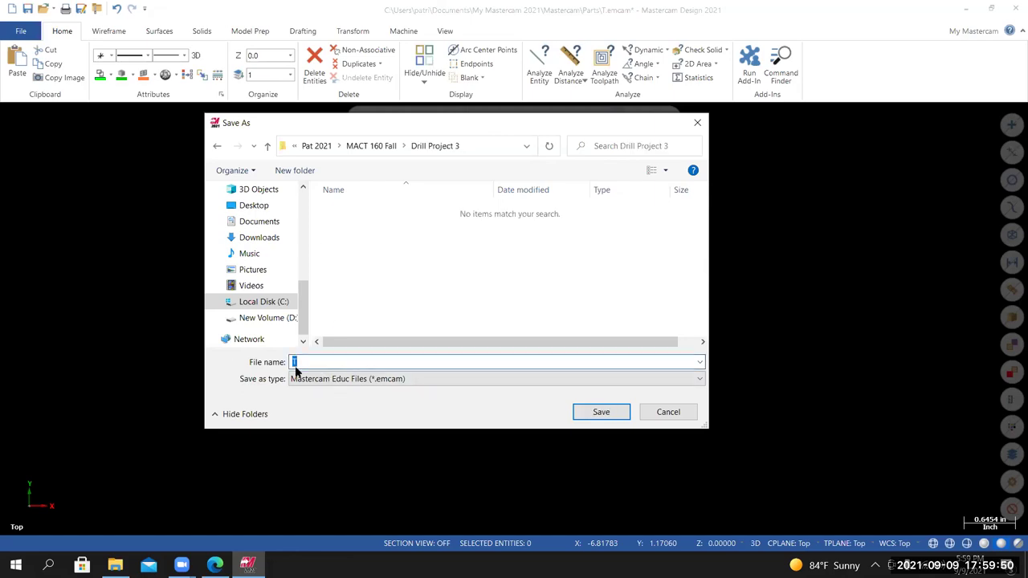
type("Dri")
type("ll Porj")
type("roject 3")
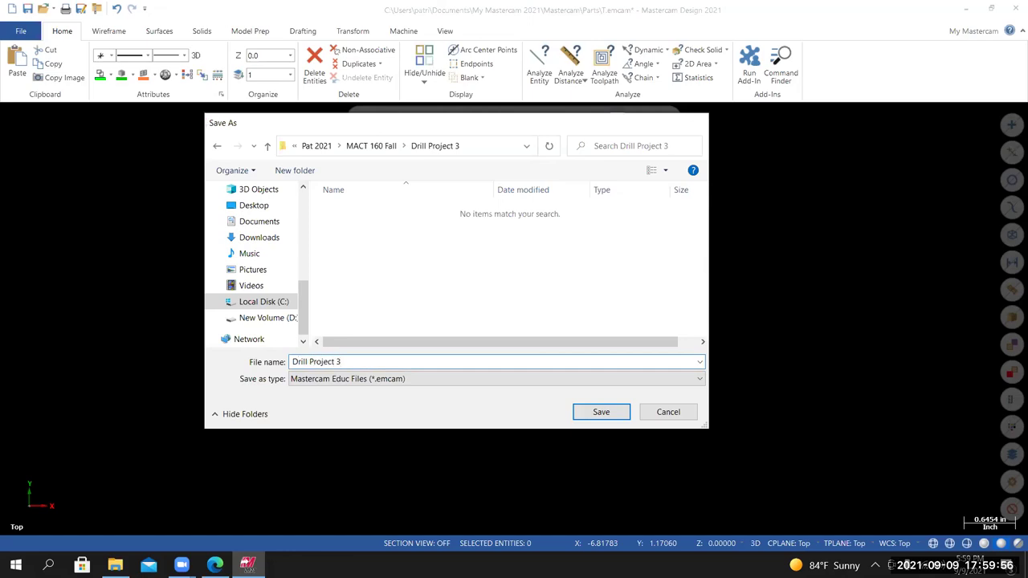
key("Return")
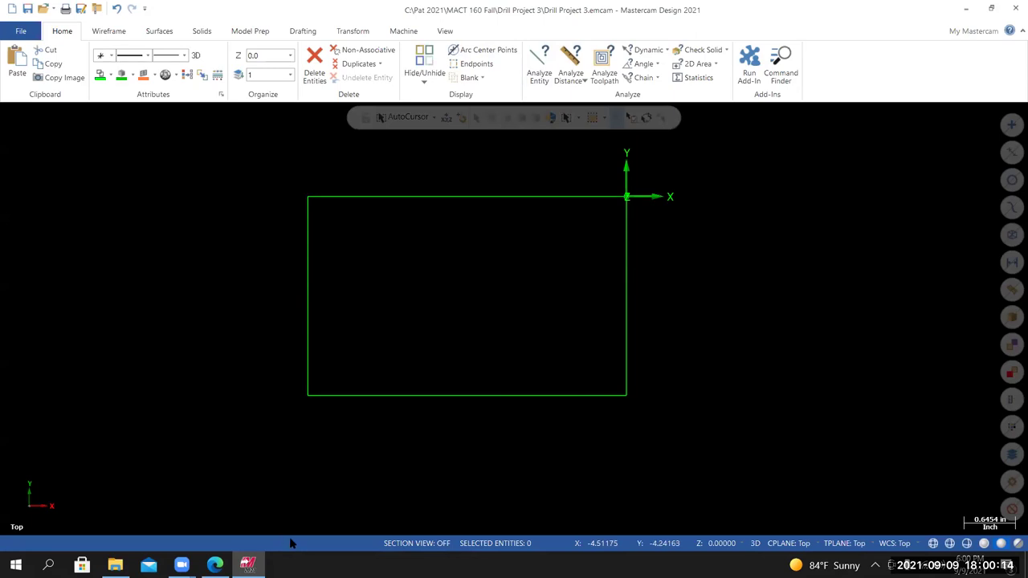
Switch to the Drill project 0003 course page in Edge and find the written modeling steps below the drawing.
left_click(216, 566)
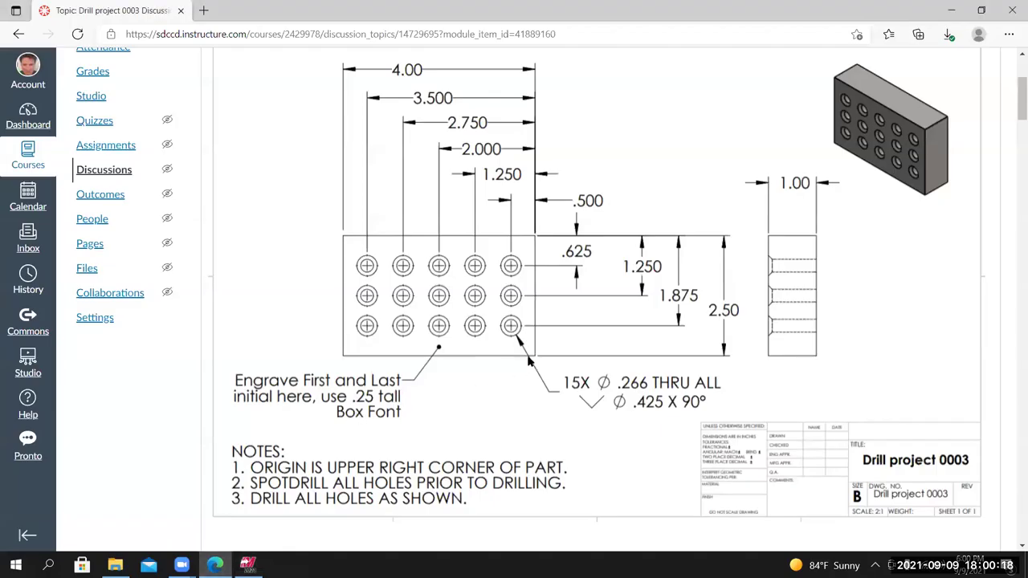
scroll(514, 357, "down", 2)
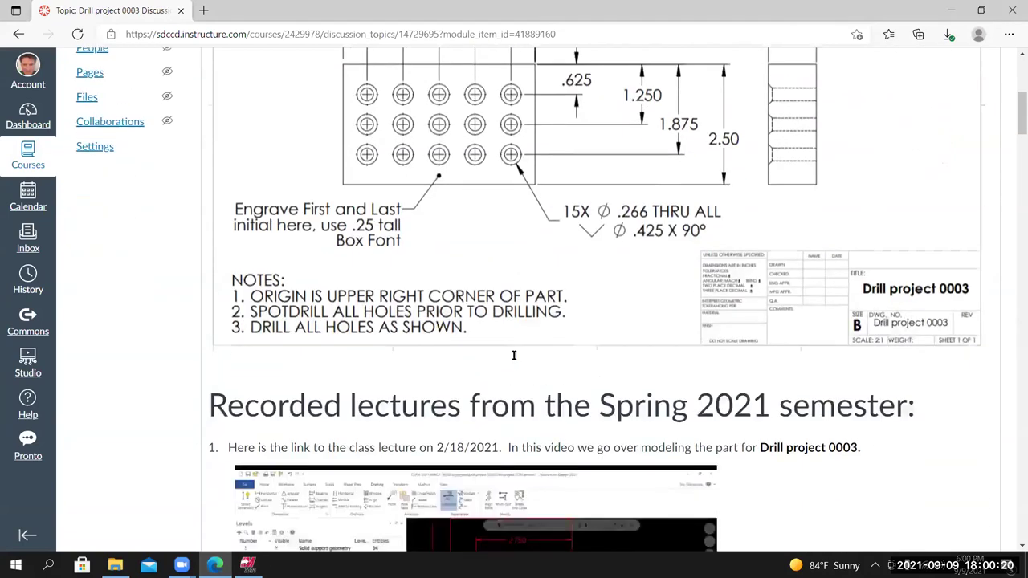
scroll(498, 356, "down", 10)
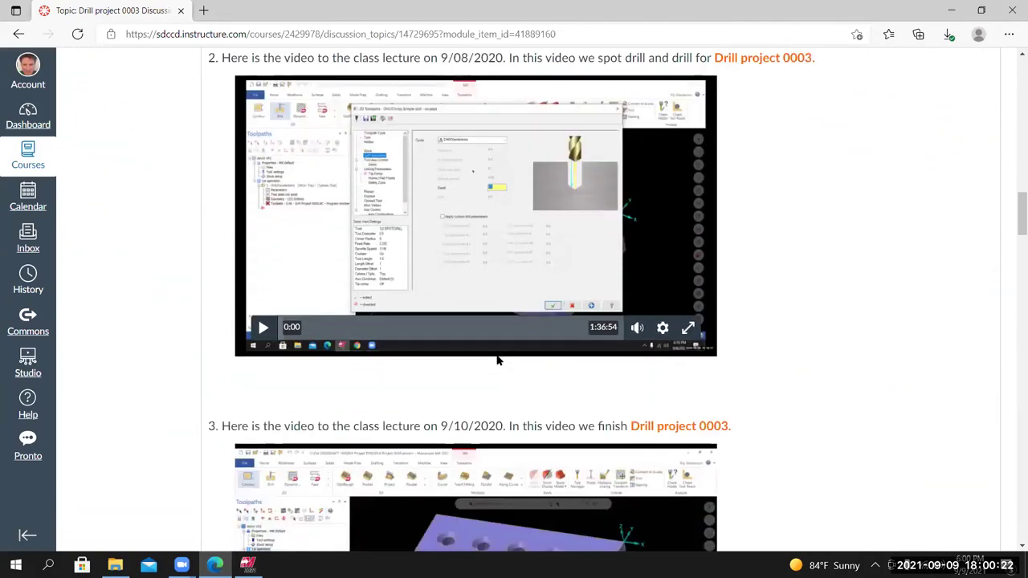
scroll(496, 364, "down", 5)
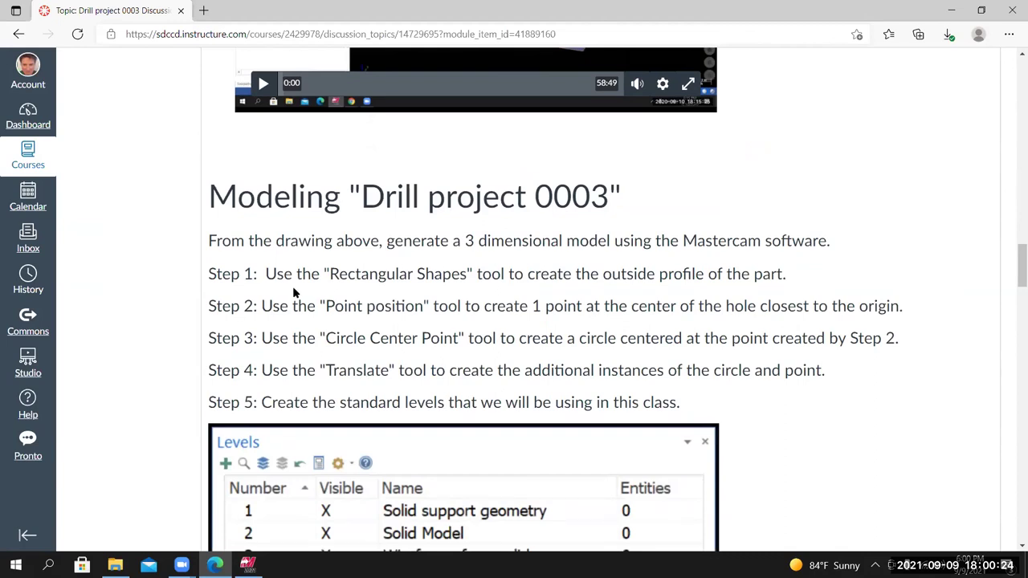
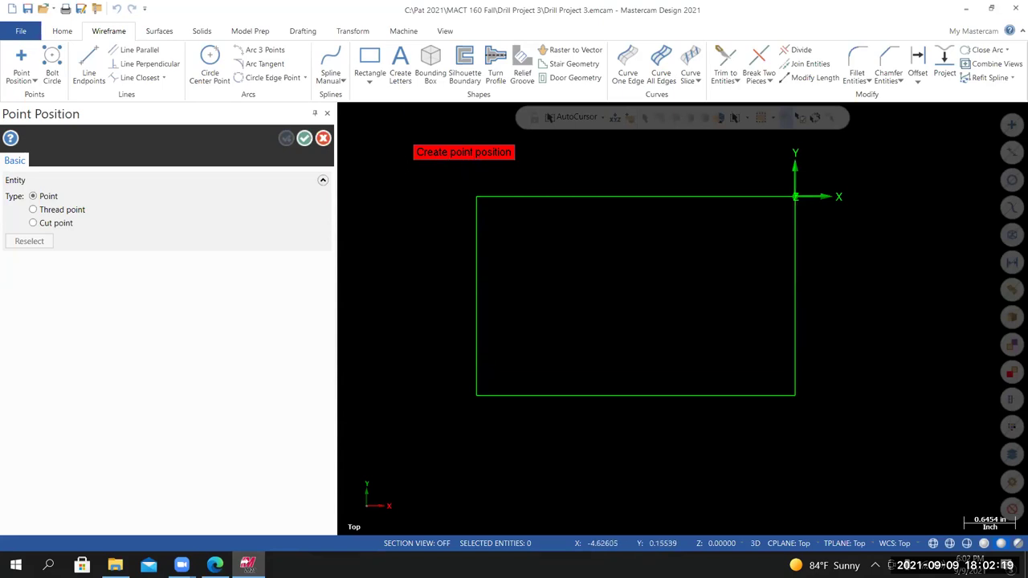
Create a point at X -0.5, Y -0.625 for the center of the hole closest to the origin.
key("space")
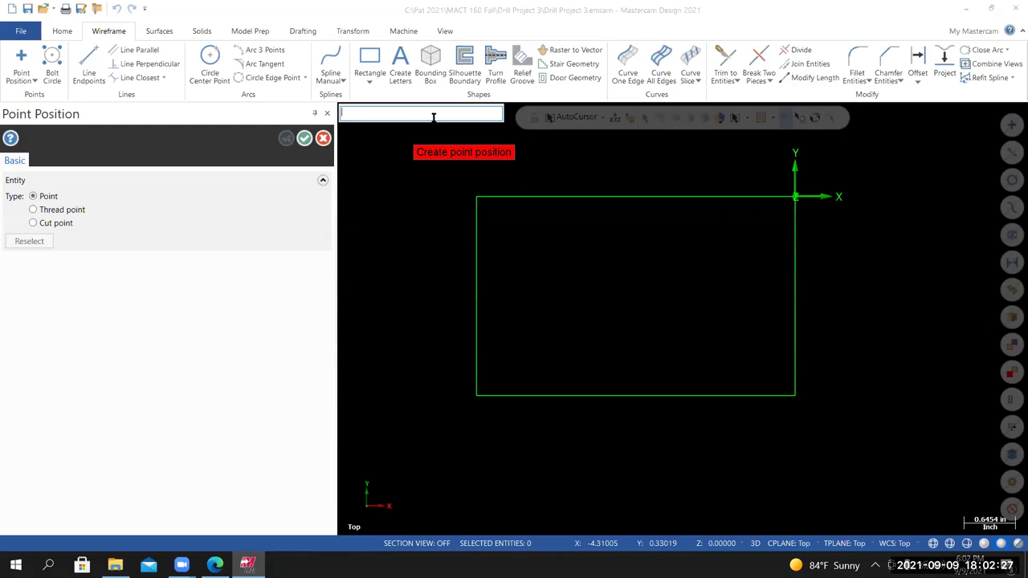
type("x-5y-.62")
key("Return")
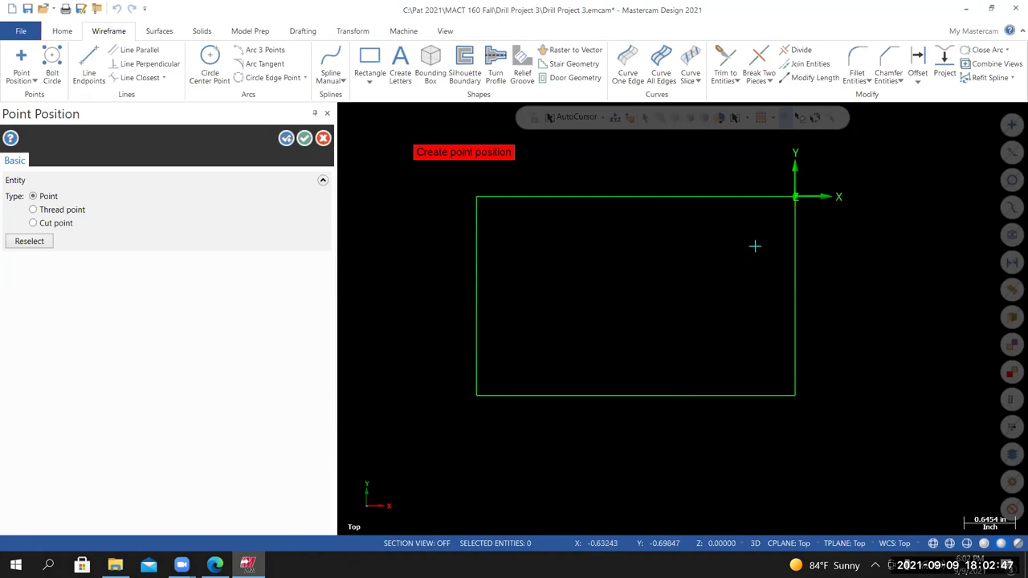
left_click(304, 139)
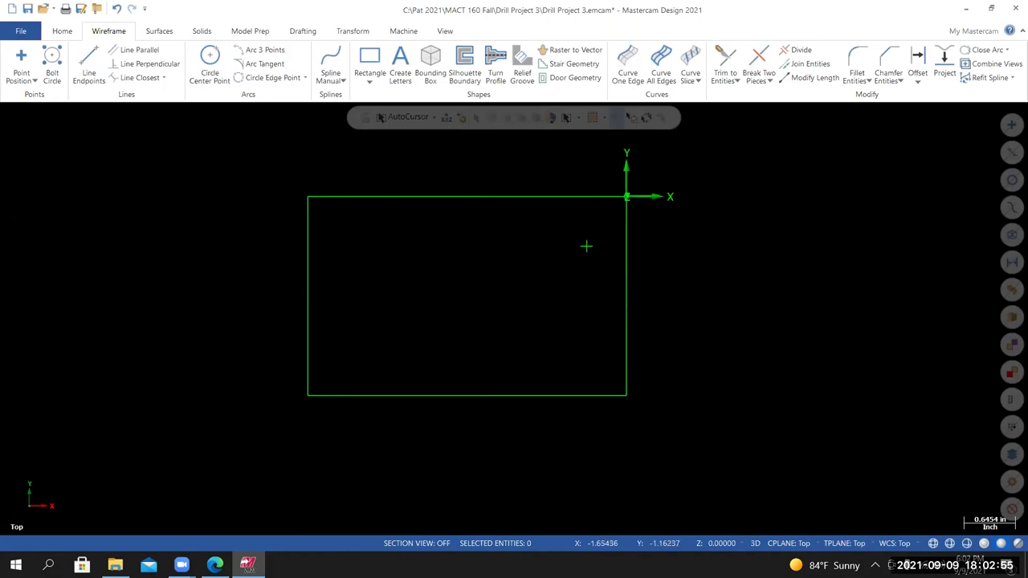
Analyze the position of the hole-center point to check its coordinates.
left_click(62, 30)
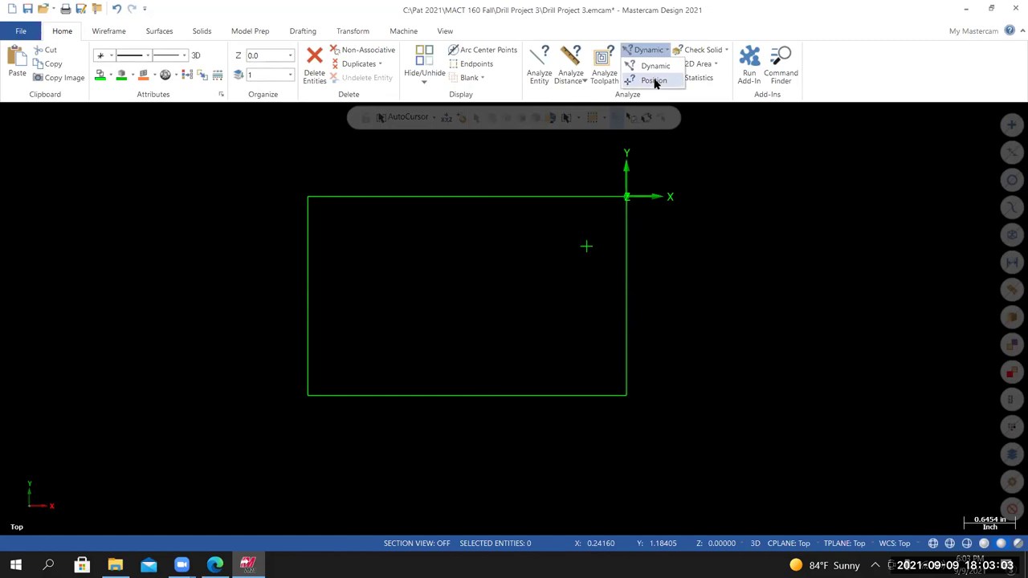
left_click(654, 80)
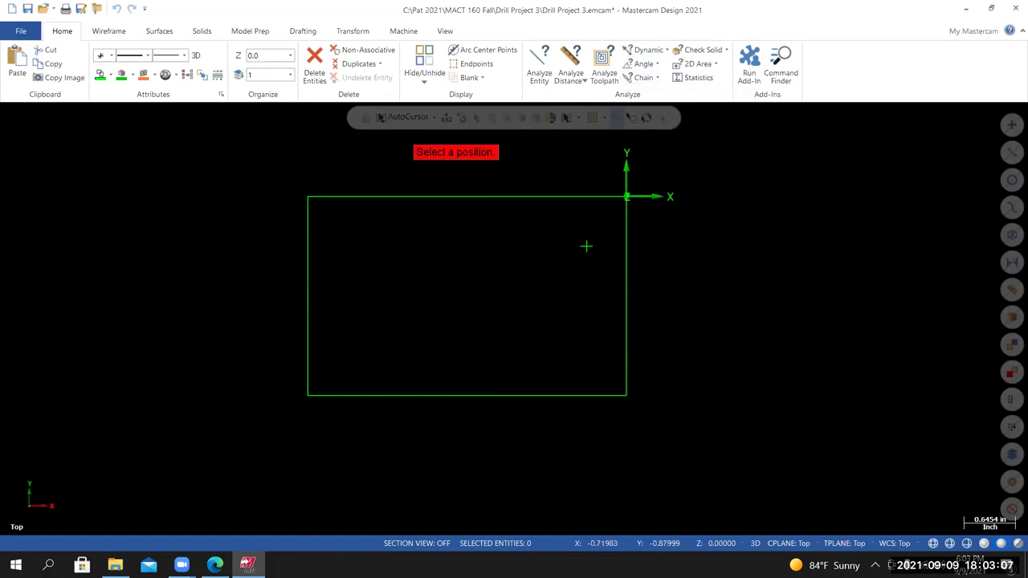
left_click(586, 246)
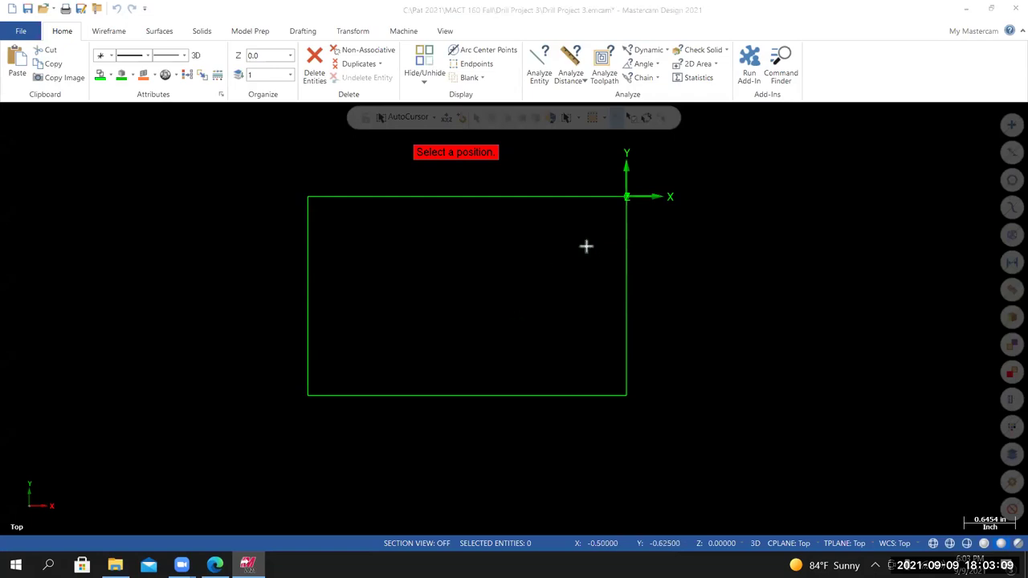
left_click_drag(171, 141, 176, 162)
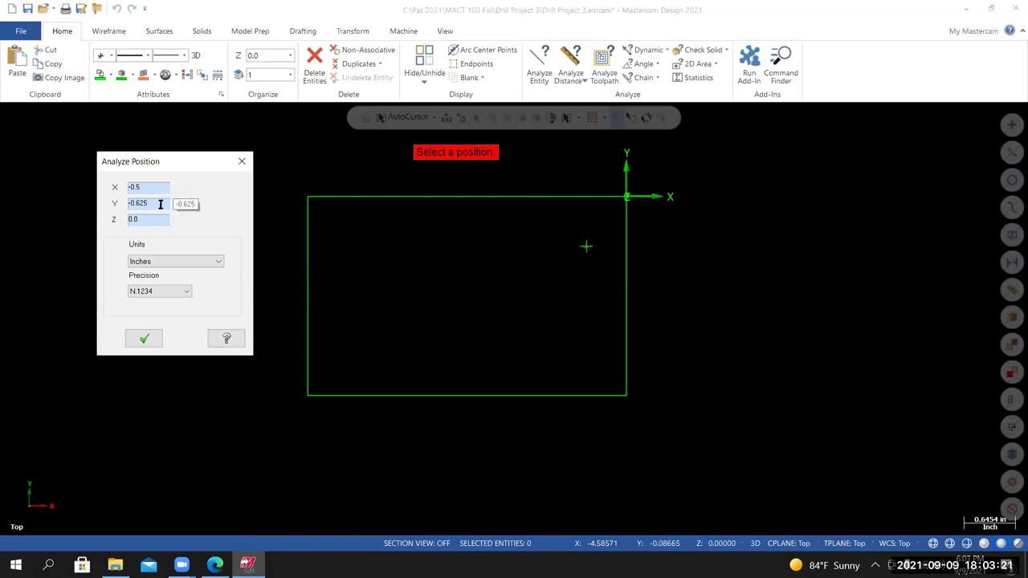
left_click_drag(174, 163, 187, 167)
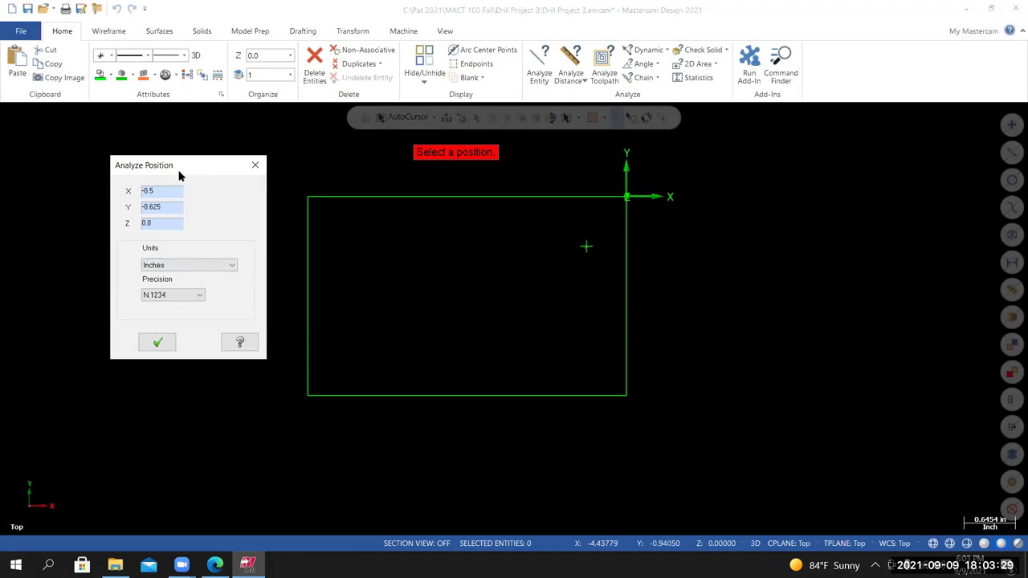
left_click_drag(179, 176, 186, 169)
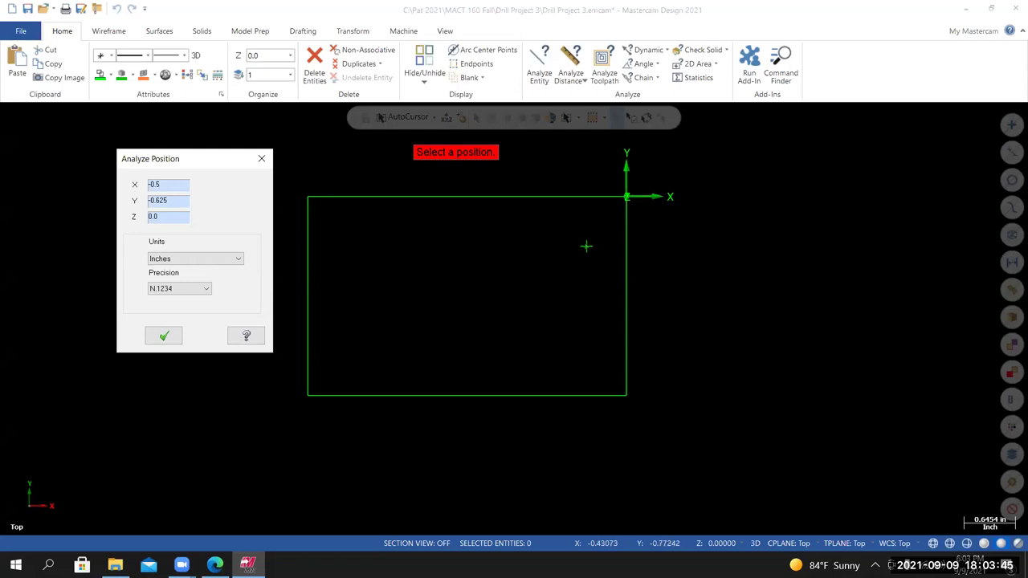
left_click(164, 331)
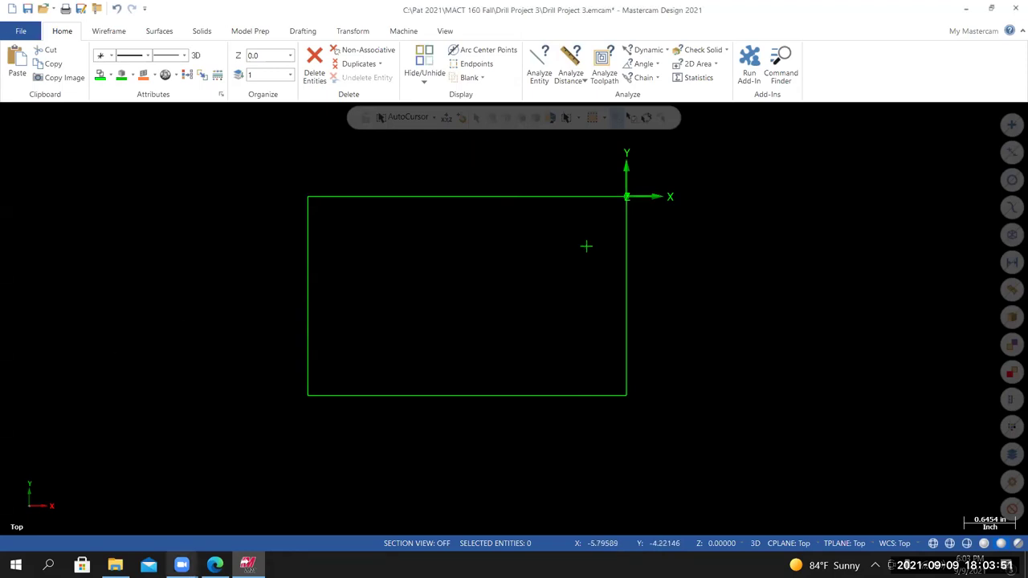
Switch to the course page in Edge, read the Step 3 modeling instruction, and return to Mastercam.
left_click(215, 565)
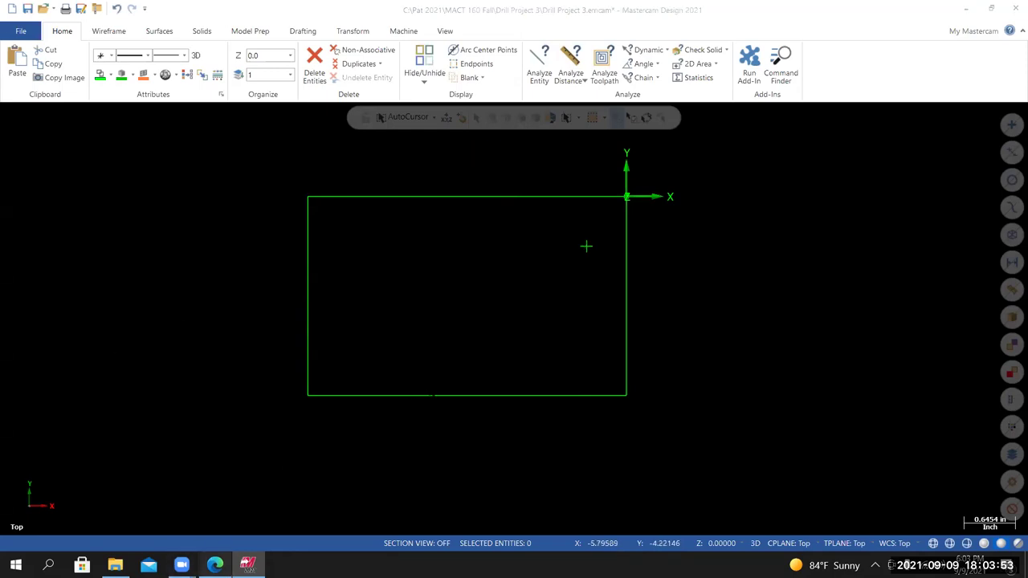
scroll(985, 211, "down", 5)
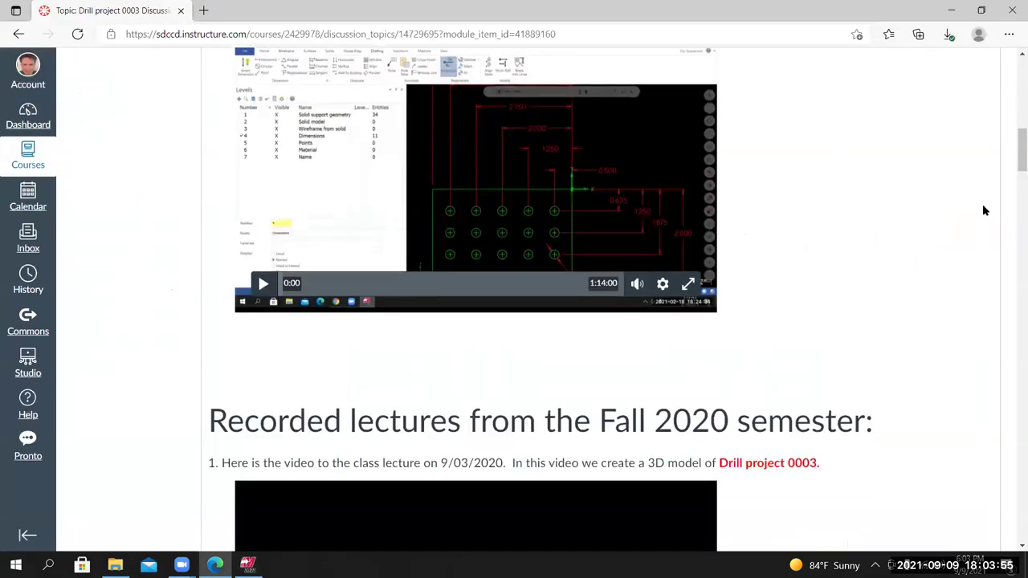
scroll(1013, 245, "down", 6)
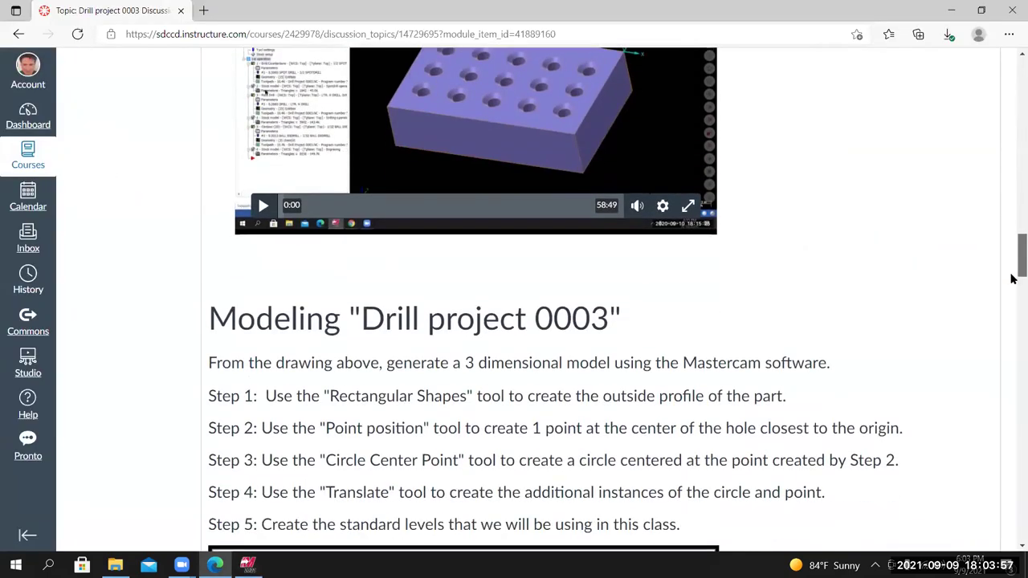
scroll(306, 190, "down", 3)
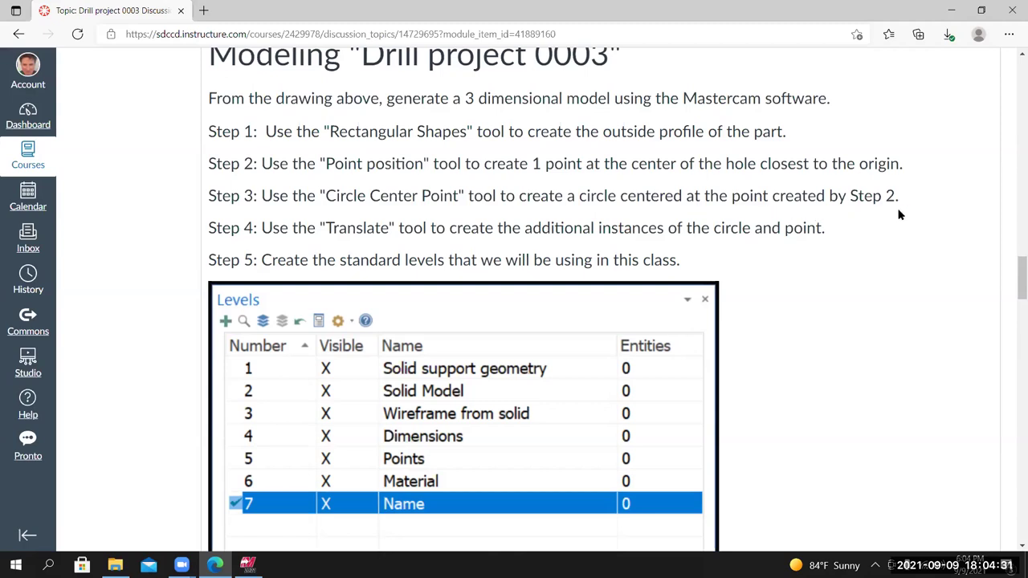
left_click(247, 566)
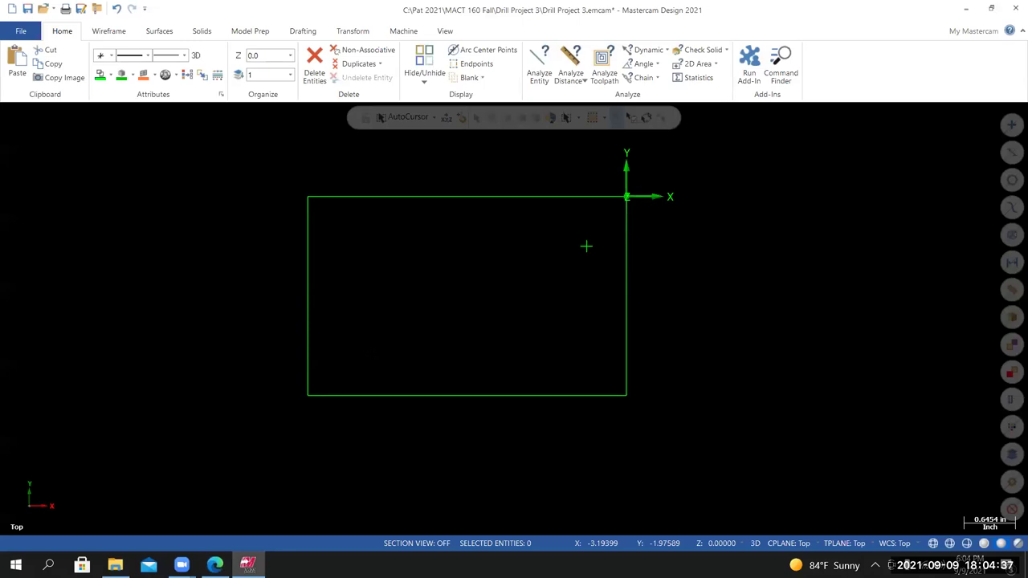
Return to the course page in Edge and examine the hole callout on the Drill project 0003 drawing.
left_click(215, 566)
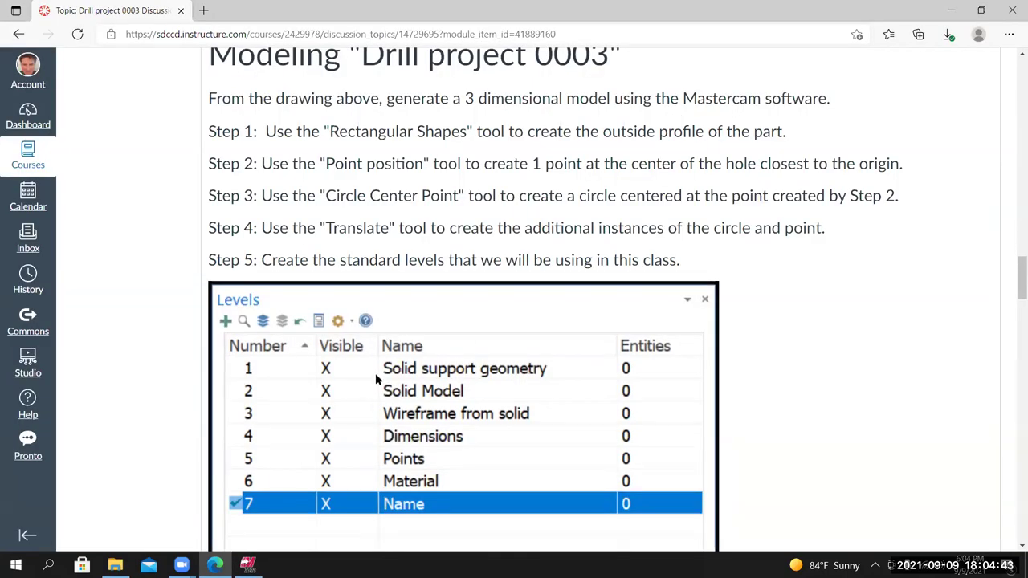
scroll(373, 373, "up", 10)
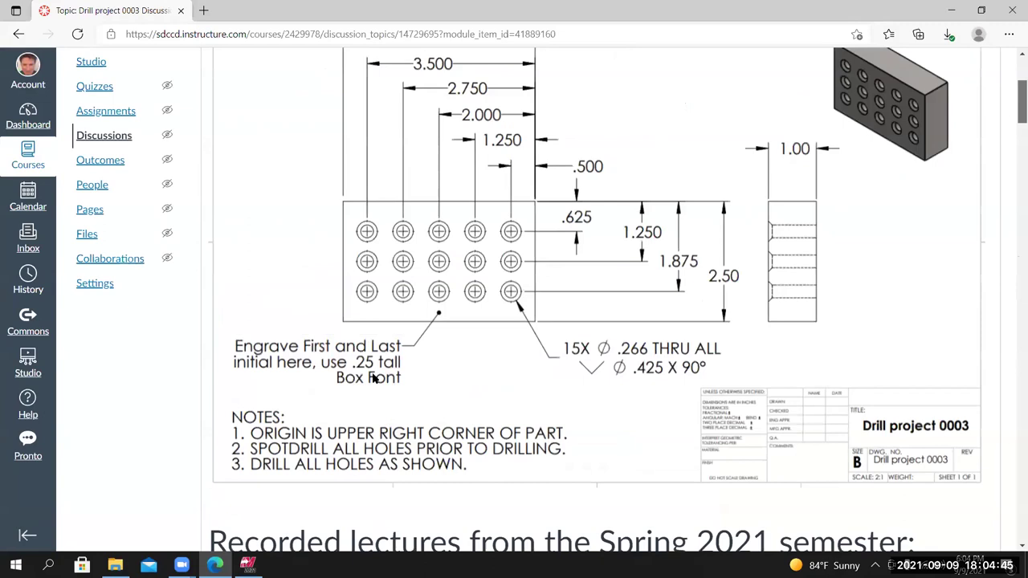
scroll(372, 379, "down", 1)
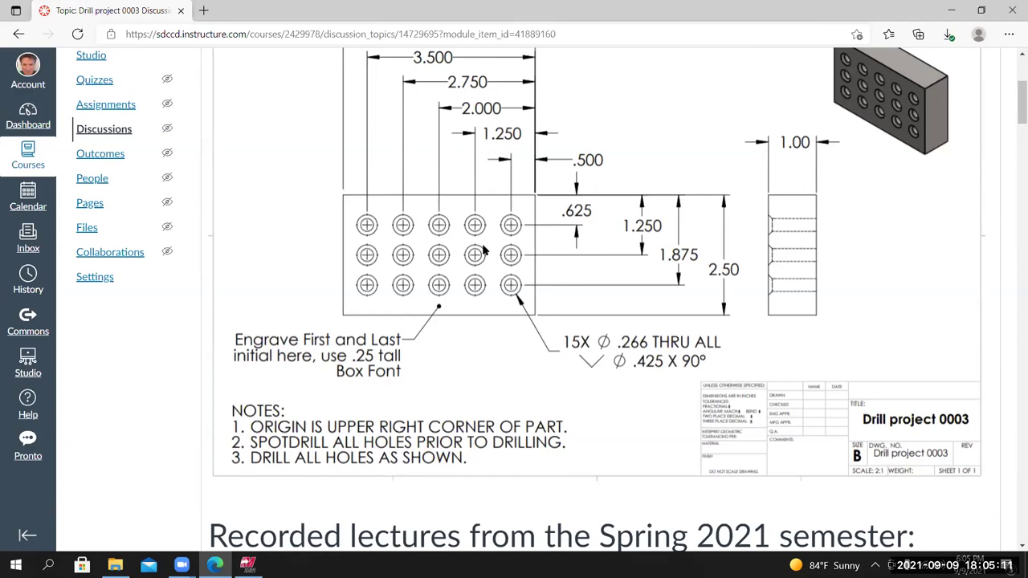
In Mastercam, create a 0.425 diameter center-point circle on the hole-center point, then save the part.
left_click(248, 566)
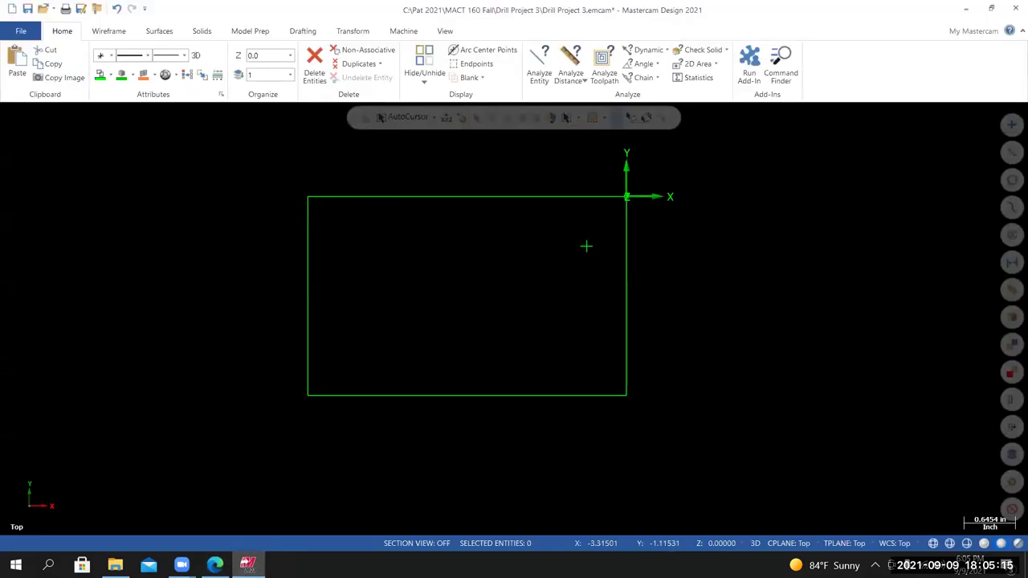
left_click(114, 33)
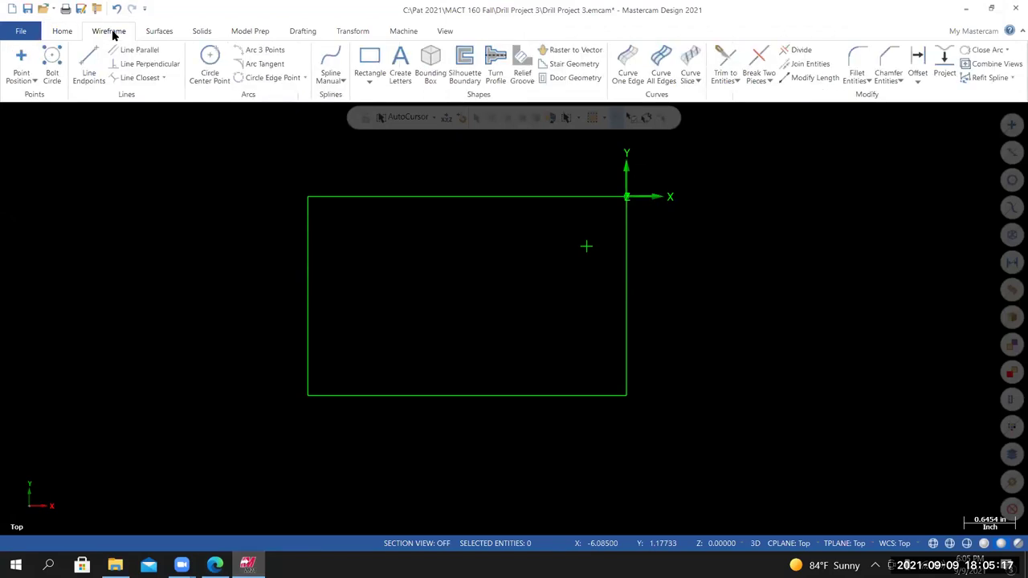
left_click(211, 61)
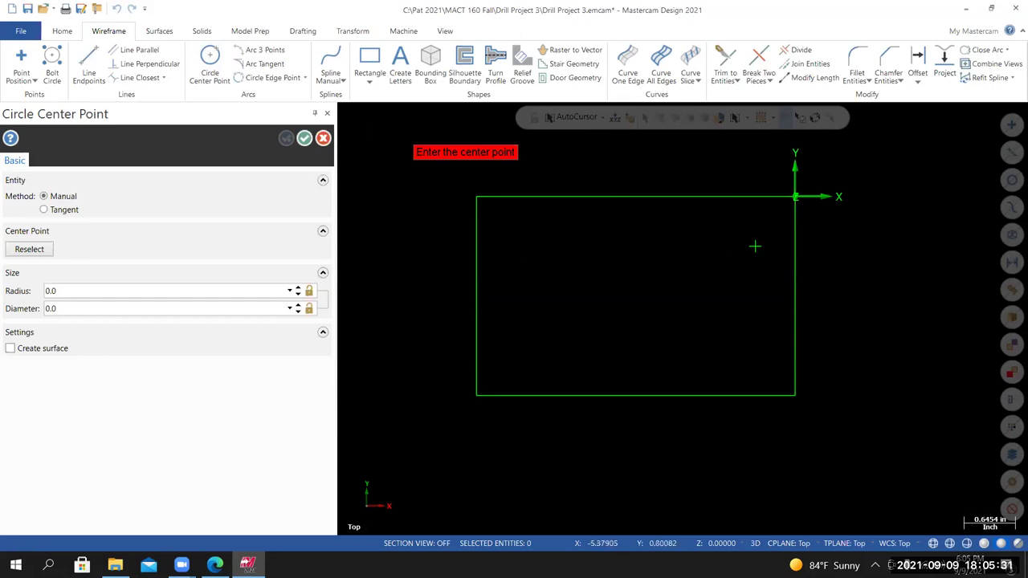
left_click(80, 309)
left_click(215, 566)
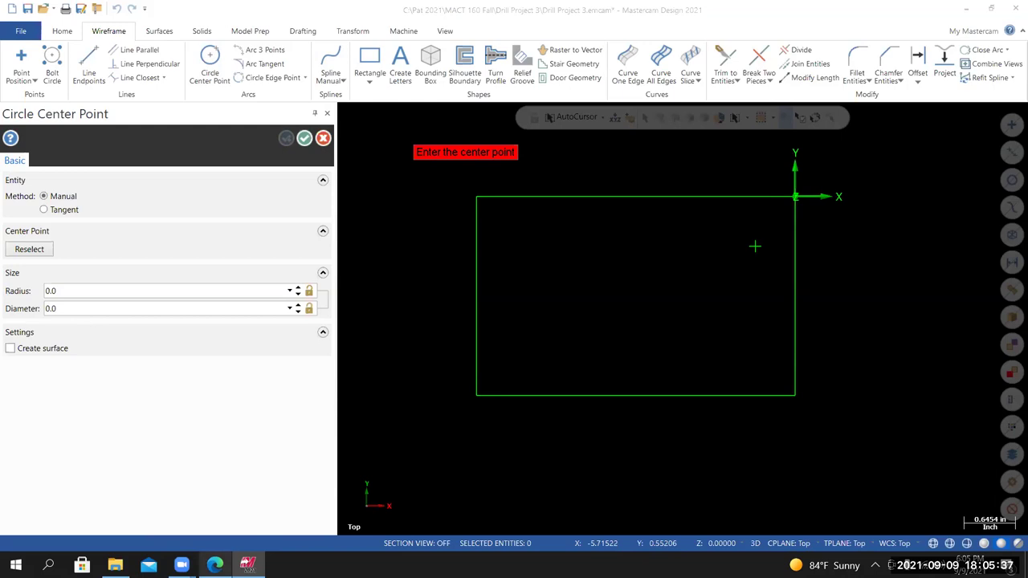
key("alt+Tab")
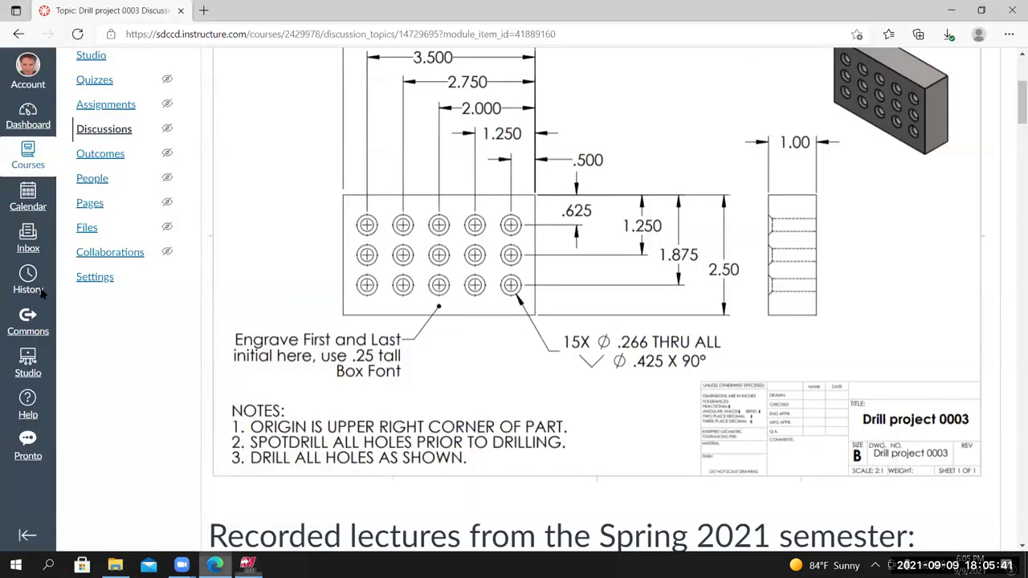
key("alt+Tab")
key("Return")
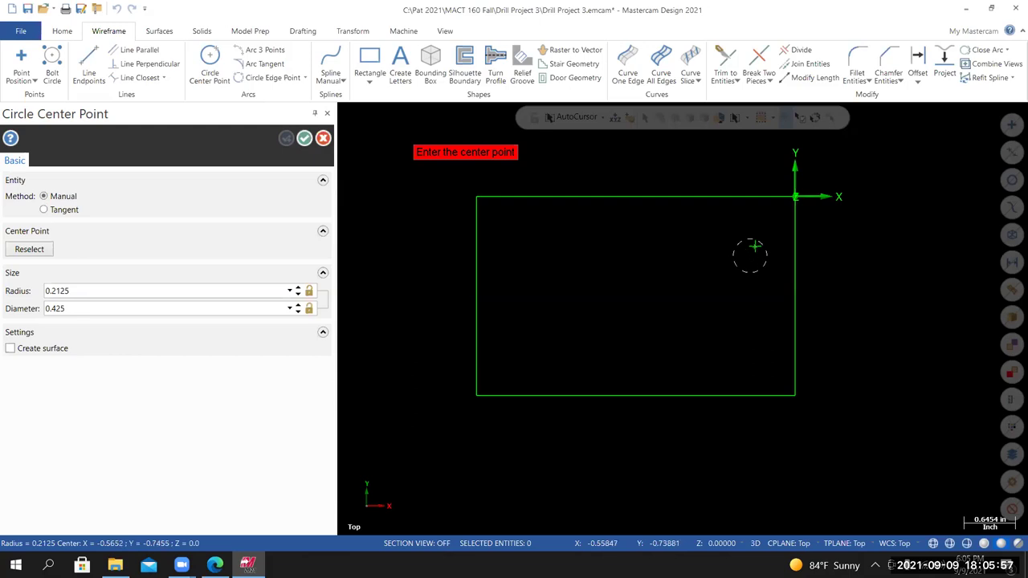
left_click(755, 246)
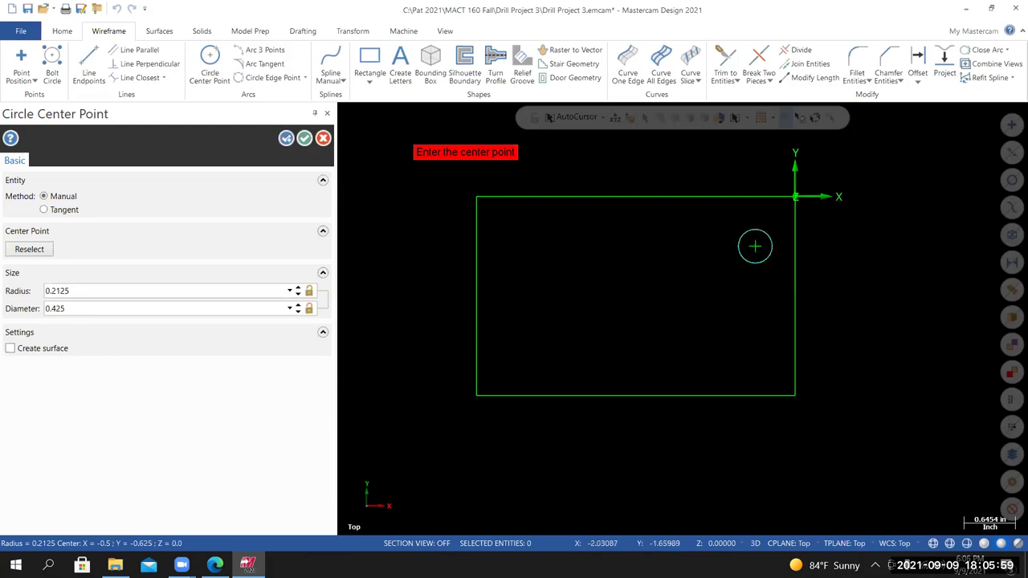
left_click(305, 138)
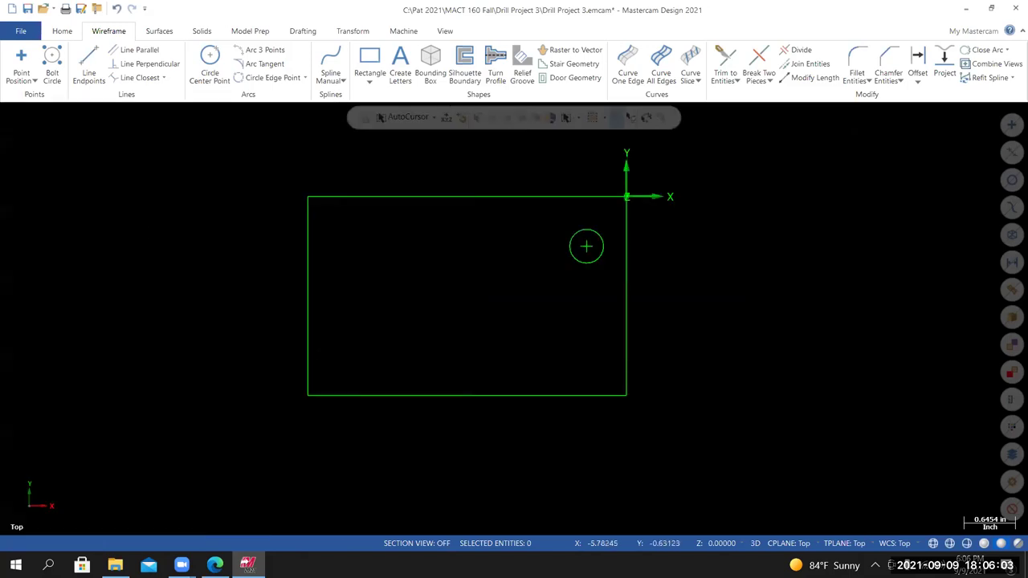
left_click(21, 31)
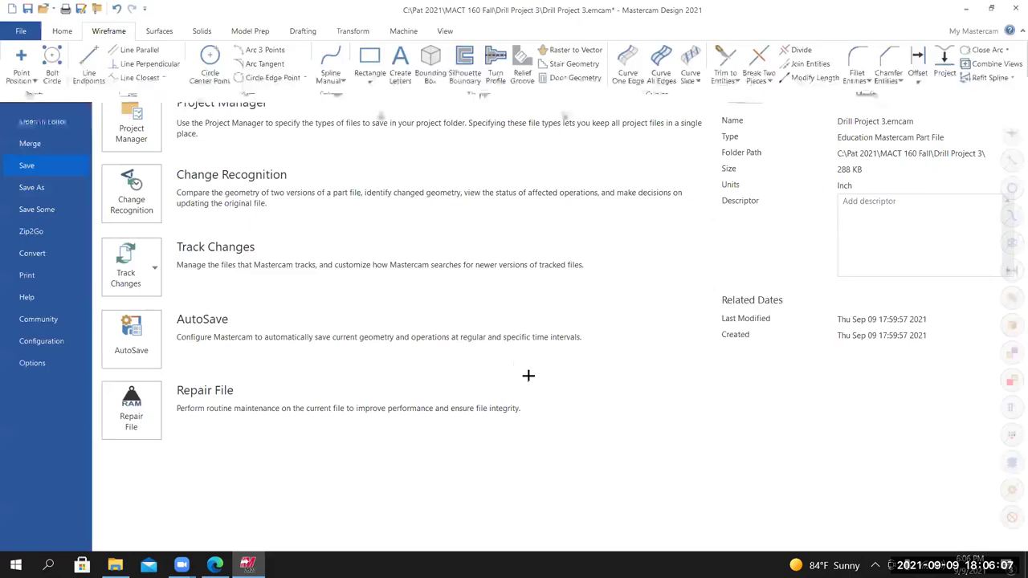
key("ctrl+s")
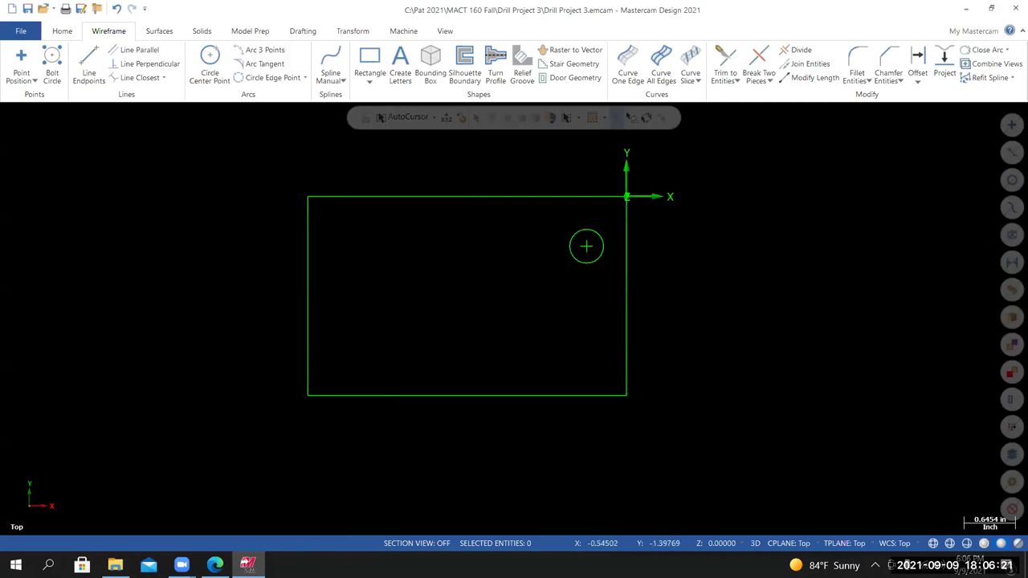
Switch to the course page in Edge, read the Step 4 modeling instruction, and examine the horizontal hole spacing on the drawing.
left_click(214, 564)
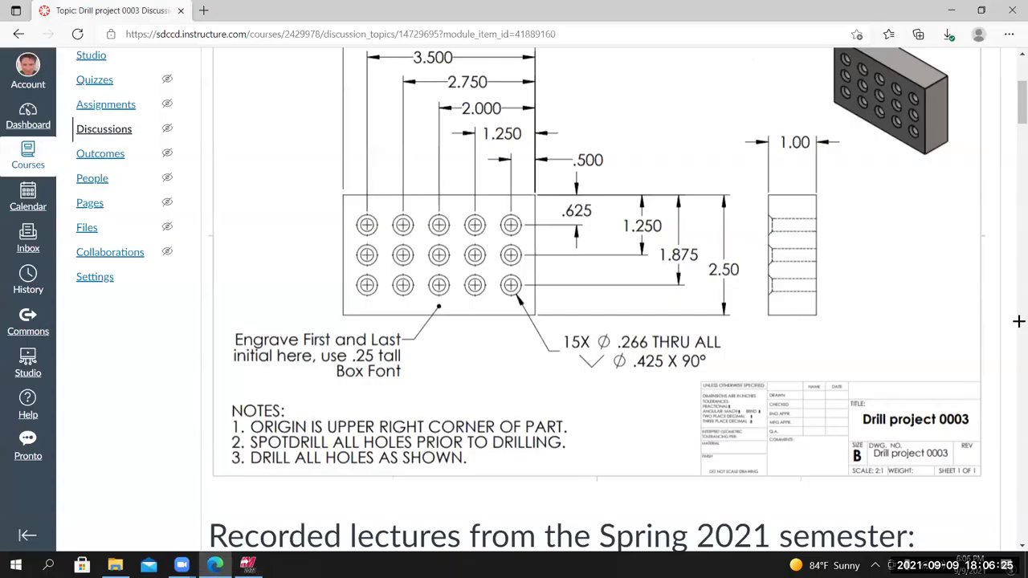
scroll(1019, 350, "down", 10)
scroll(1019, 335, "down", 8)
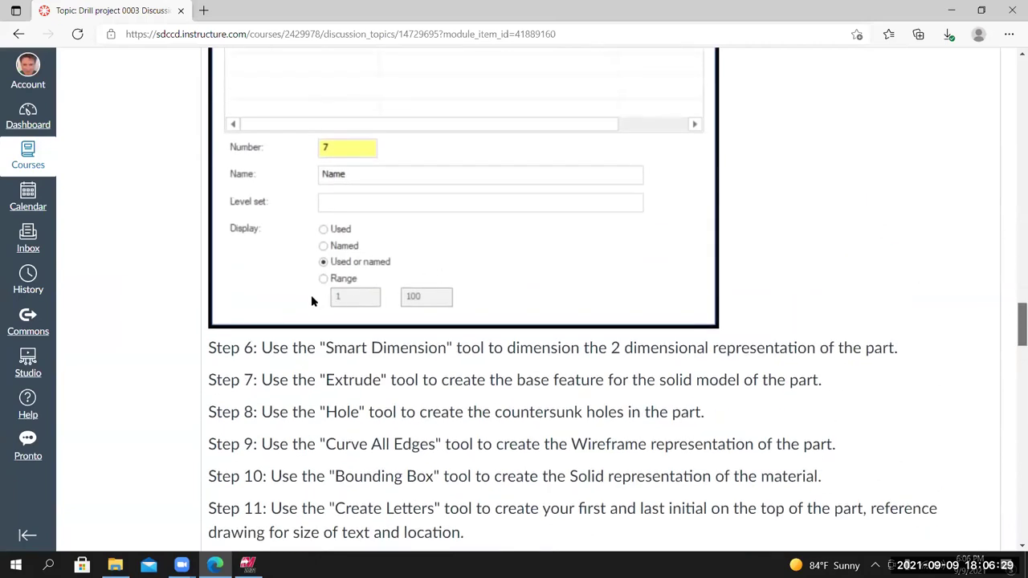
scroll(311, 295, "up", 6)
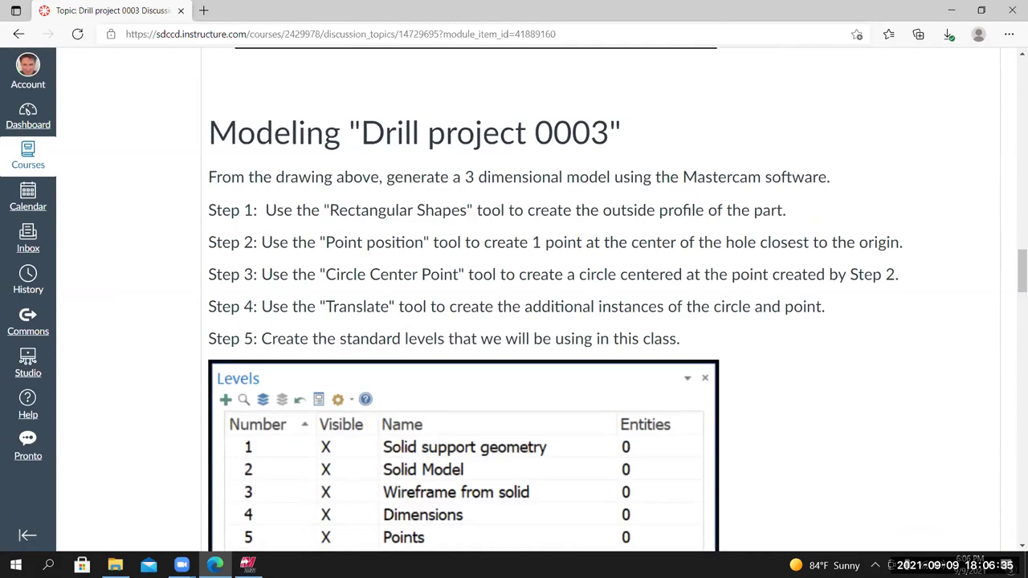
scroll(1012, 273, "up", 4)
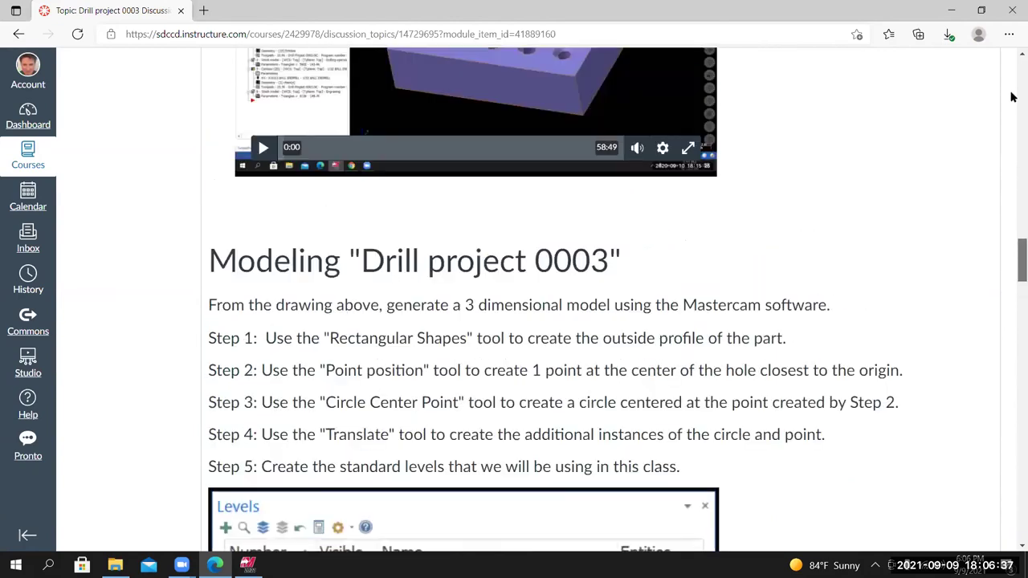
scroll(574, 344, "up", 4)
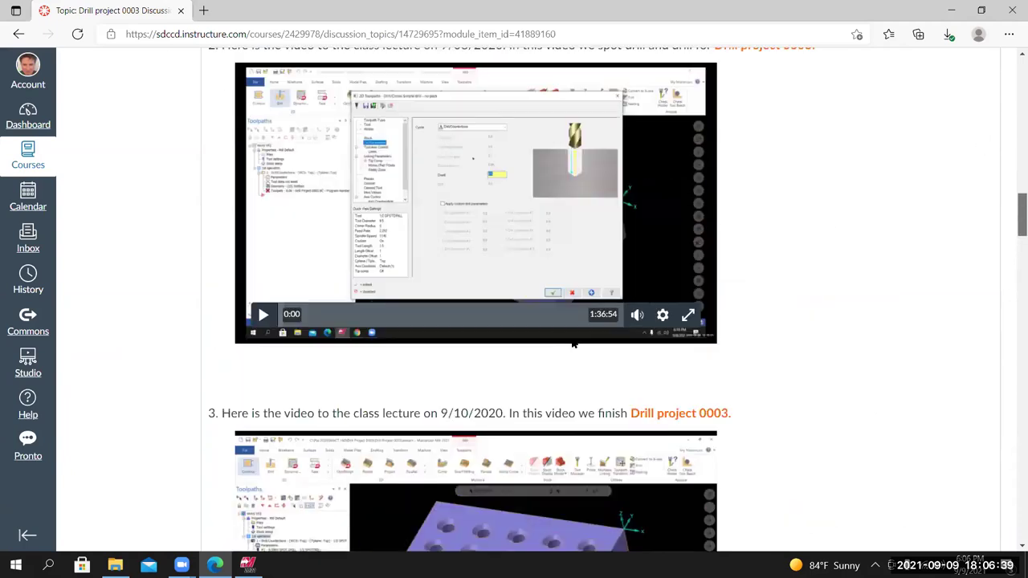
scroll(536, 304, "up", 10)
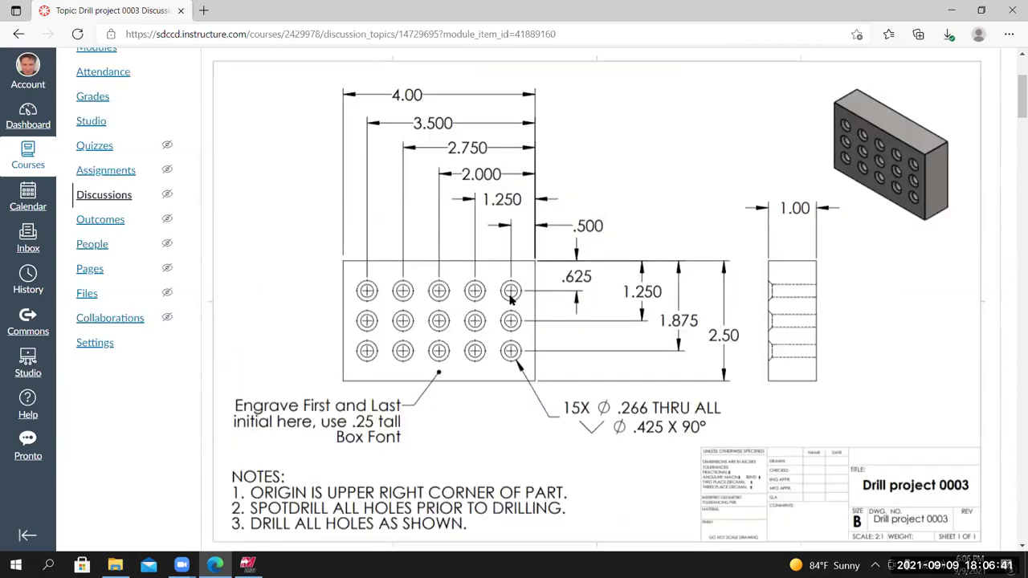
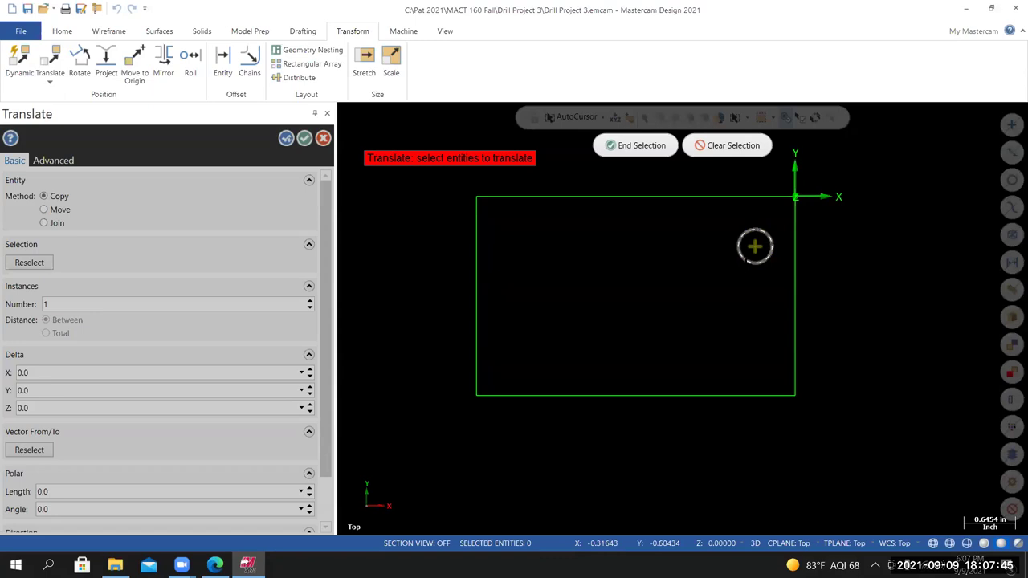
In Mastercam, use Translate to copy the hole point and circle with 4 instances, X delta 0.75, on the opposite side.
left_click(635, 145)
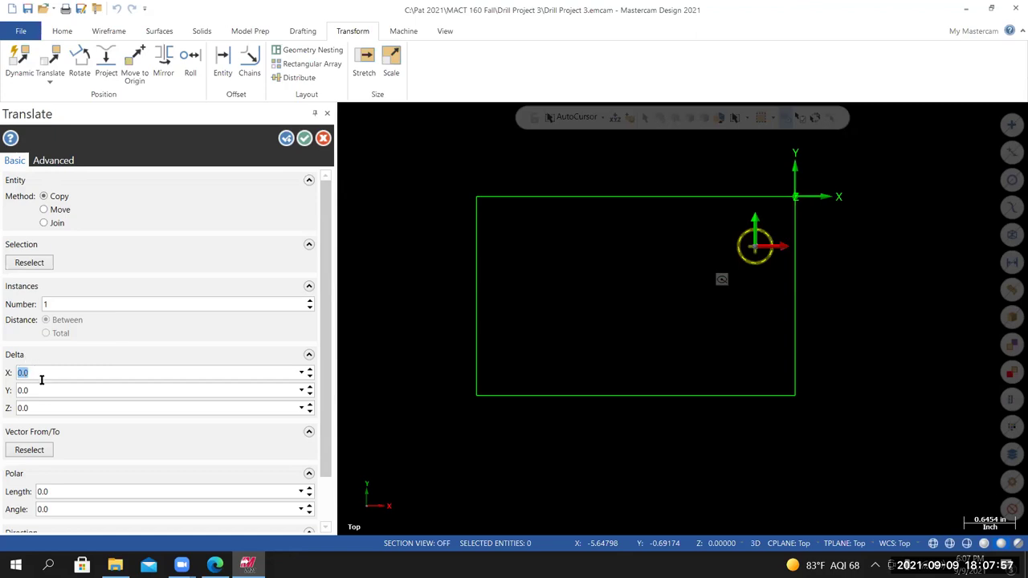
type("0.75")
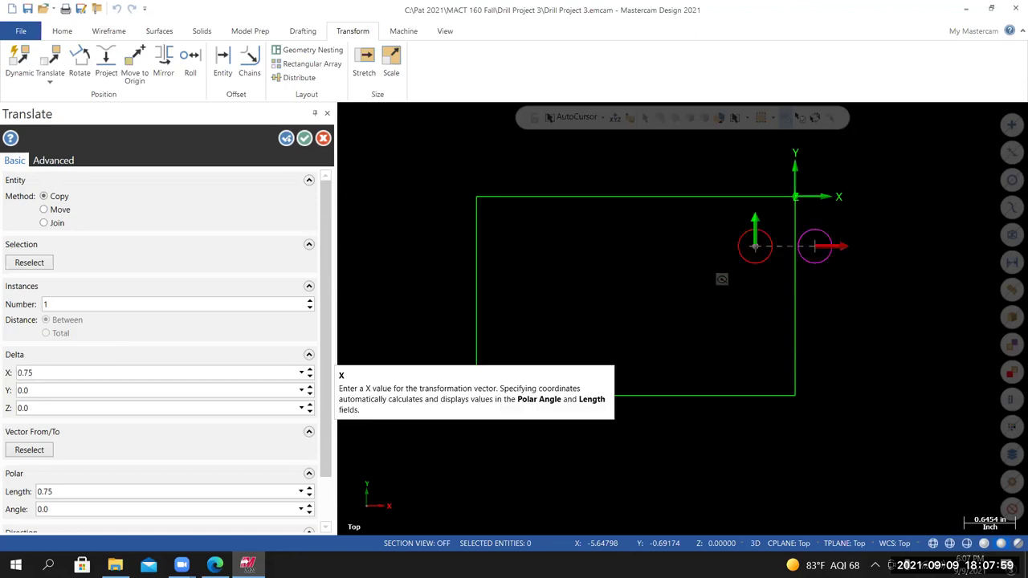
scroll(326, 299, "down", 1)
scroll(325, 299, "down", 2)
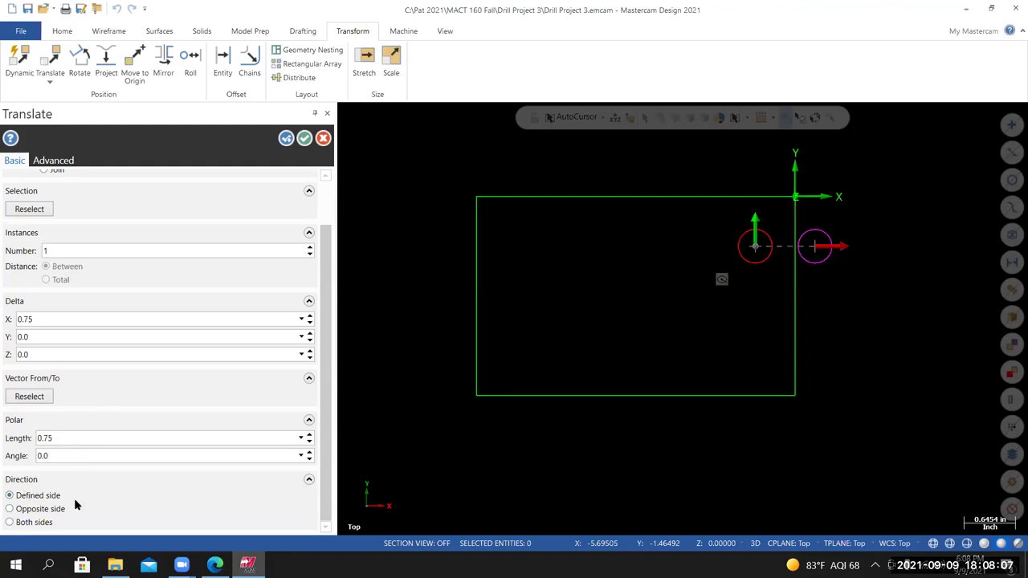
left_click(9, 510)
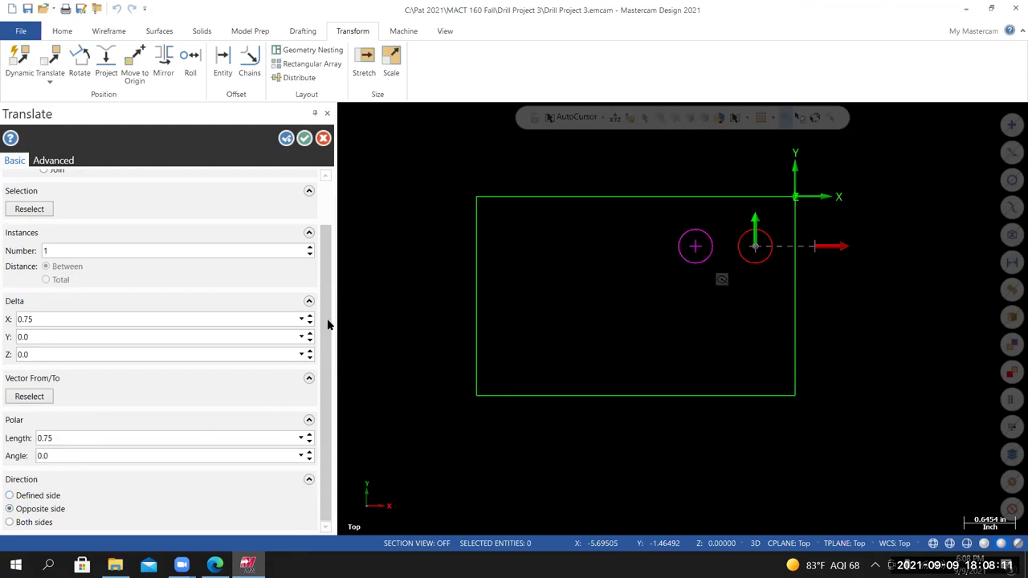
scroll(76, 301, "up", 2)
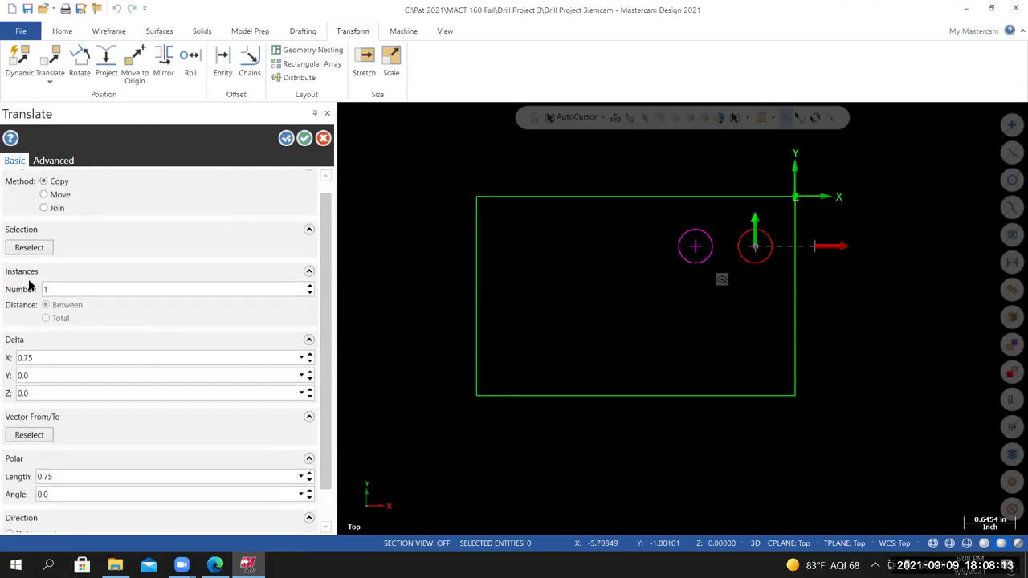
left_click(310, 287)
left_click(310, 287)
left_click(310, 287)
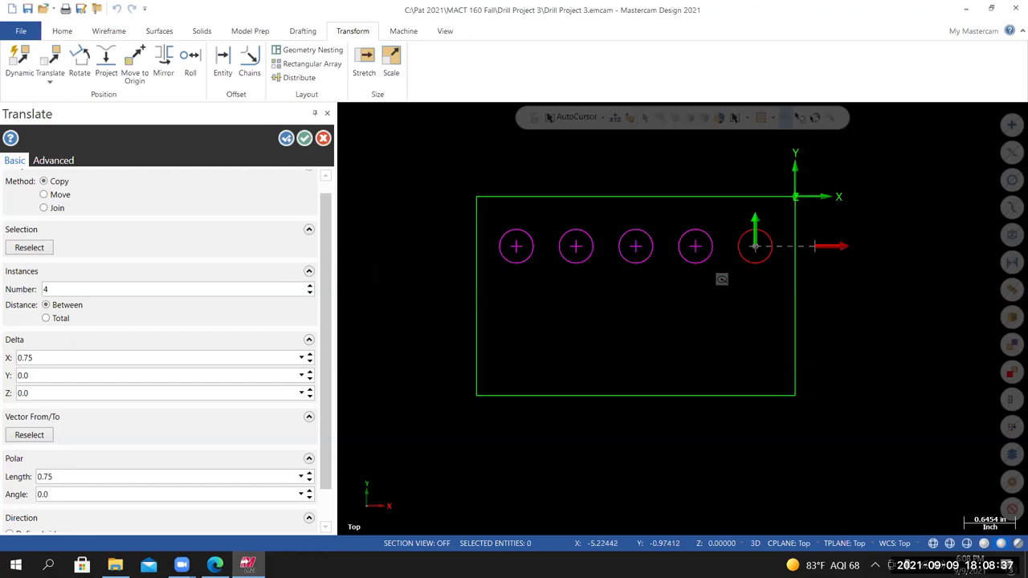
left_click(286, 139)
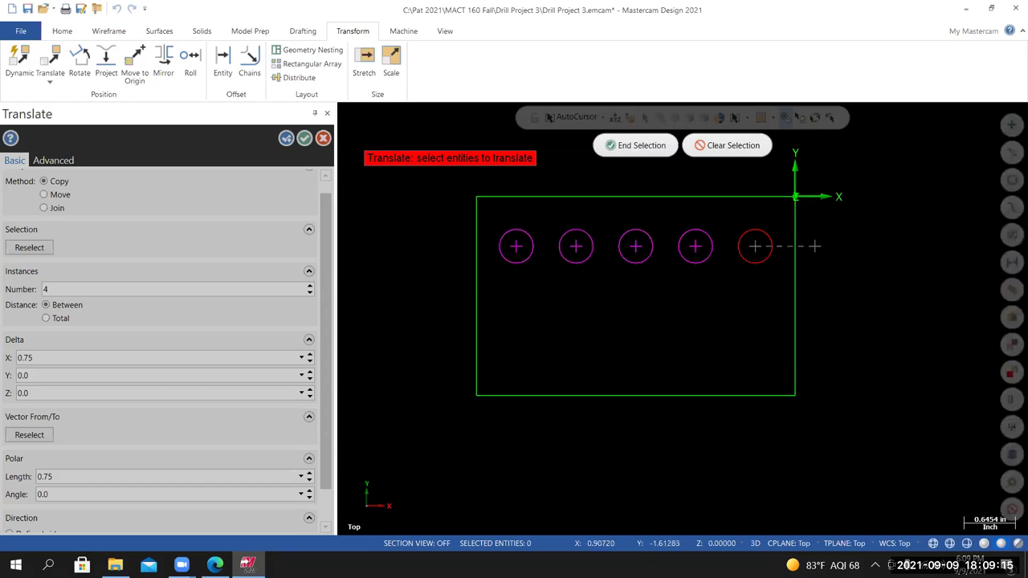
Select all five circles and points in the hole row for another Translate copy and set the X delta to 0.
left_click(1012, 482)
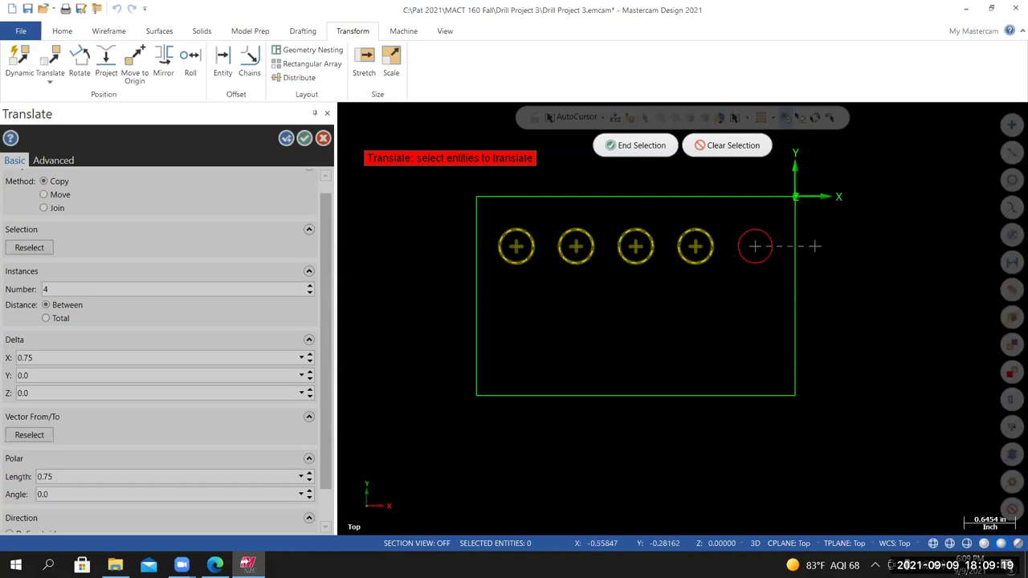
left_click(755, 246)
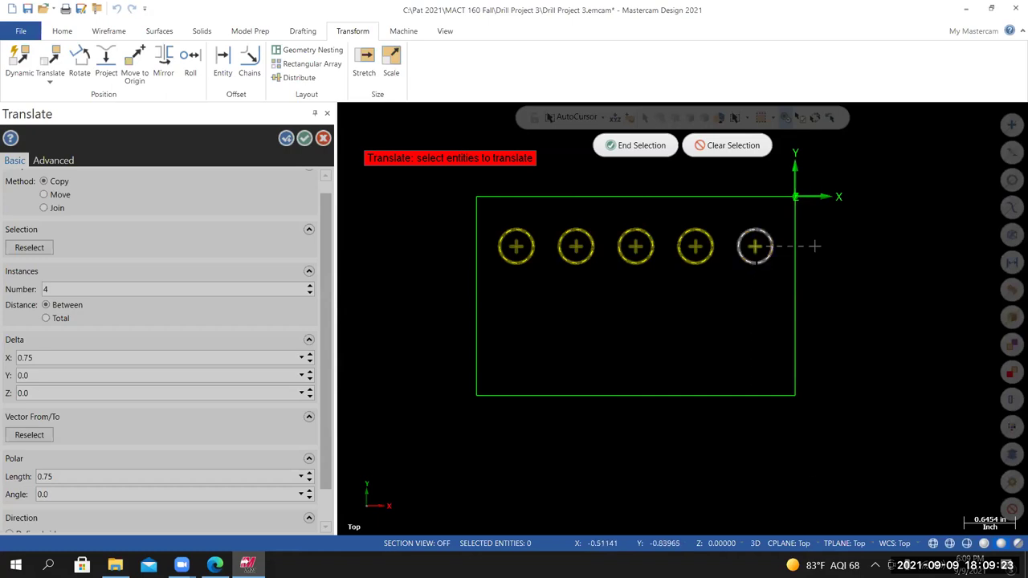
left_click(638, 145)
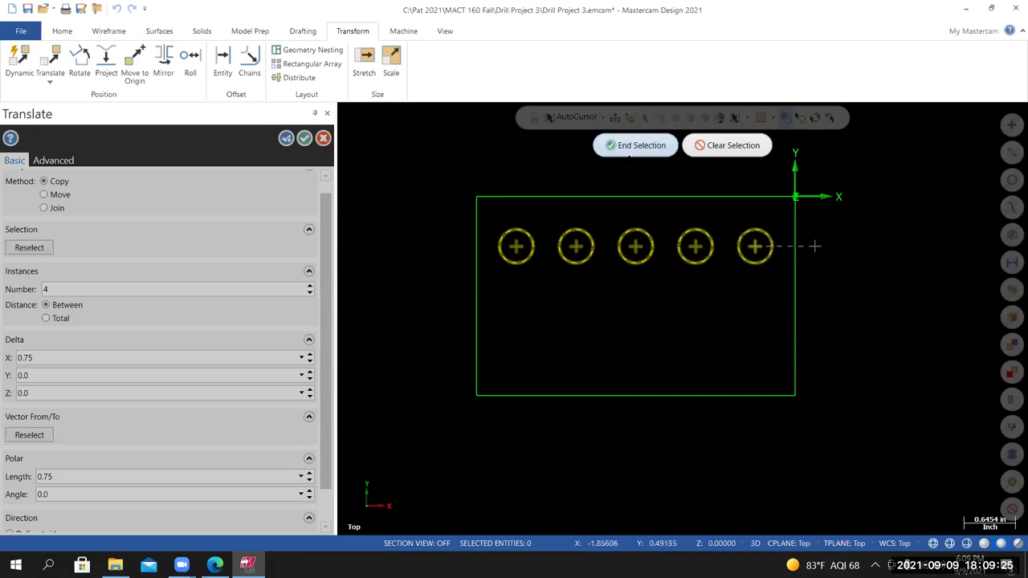
scroll(593, 332, "down", 5)
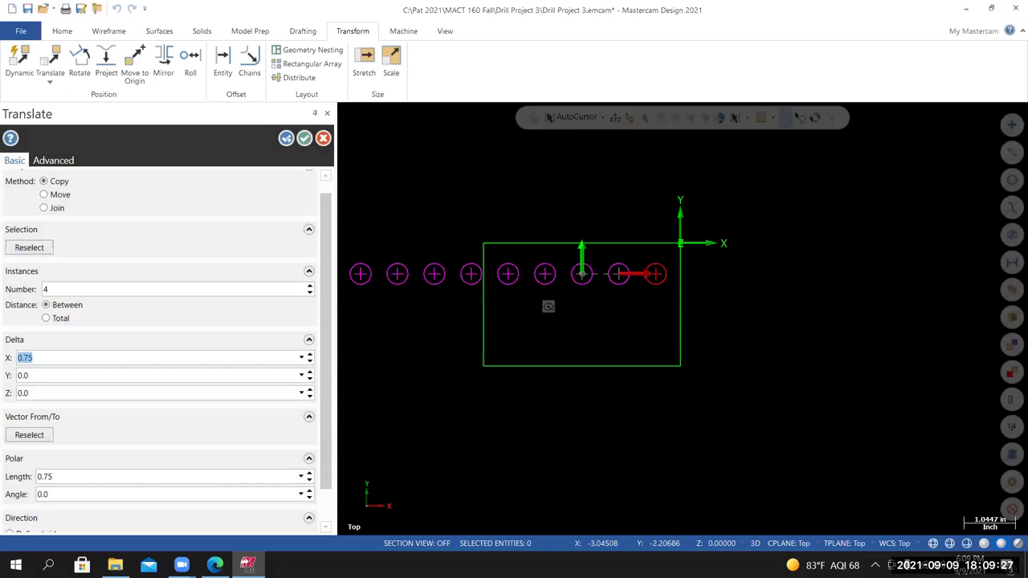
scroll(420, 344, "up", 2)
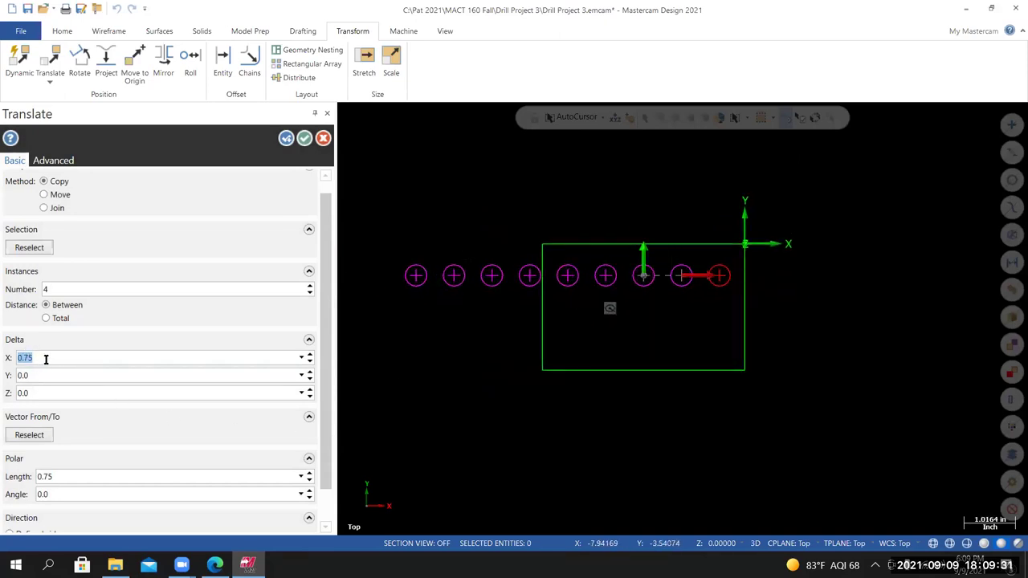
type("0")
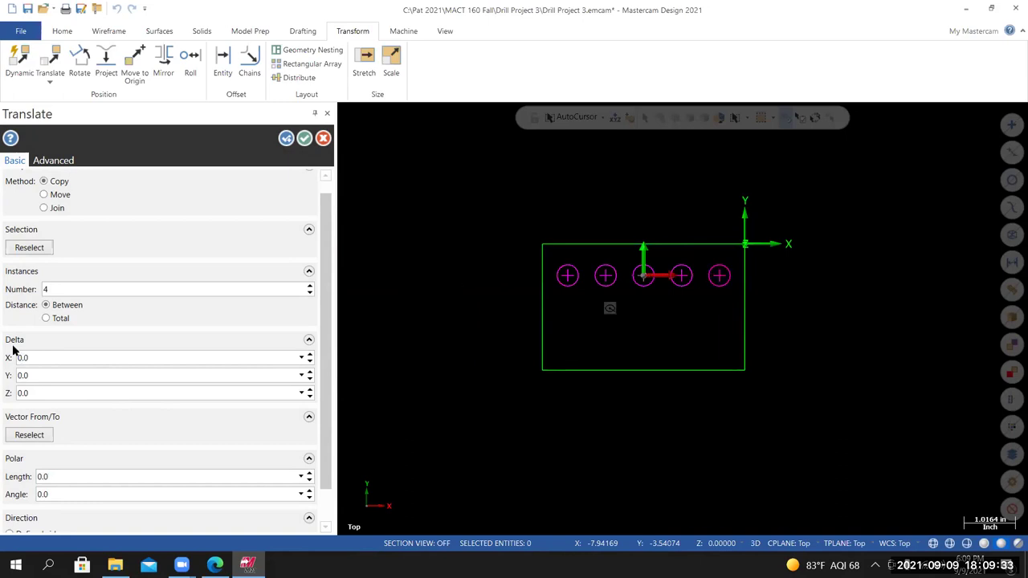
Copy the hole row with Y delta 1.875-1.25 and 2 instances, checking the vertical spacing against the drawing in Edge.
left_click(48, 375)
left_click(225, 554)
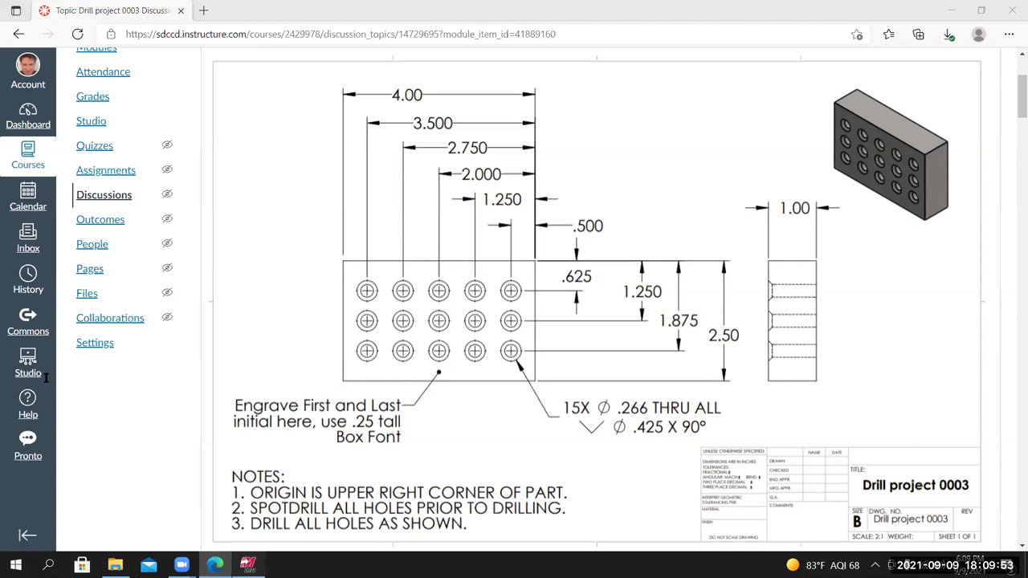
left_click(247, 565)
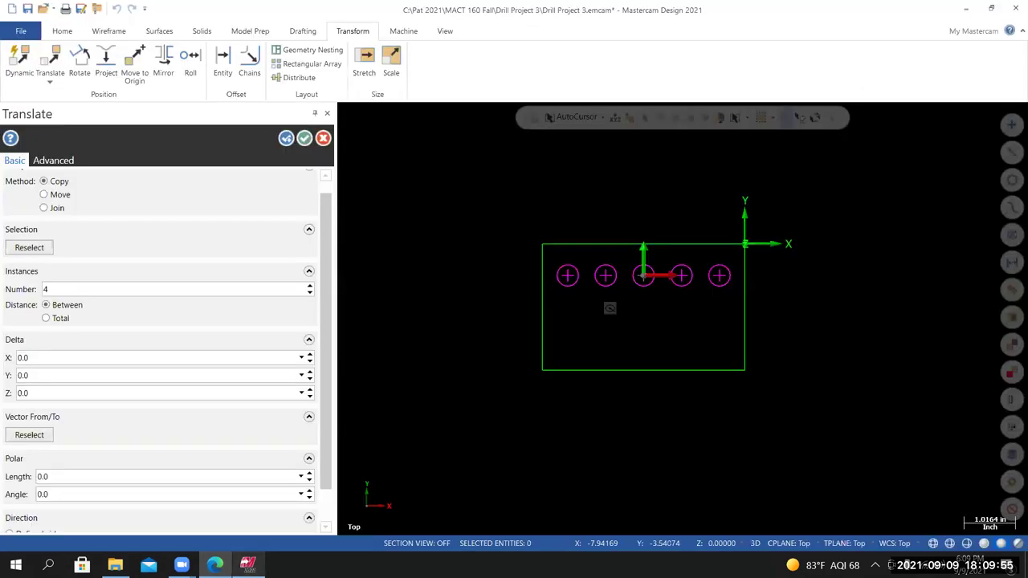
left_click(29, 375)
type("1.875-")
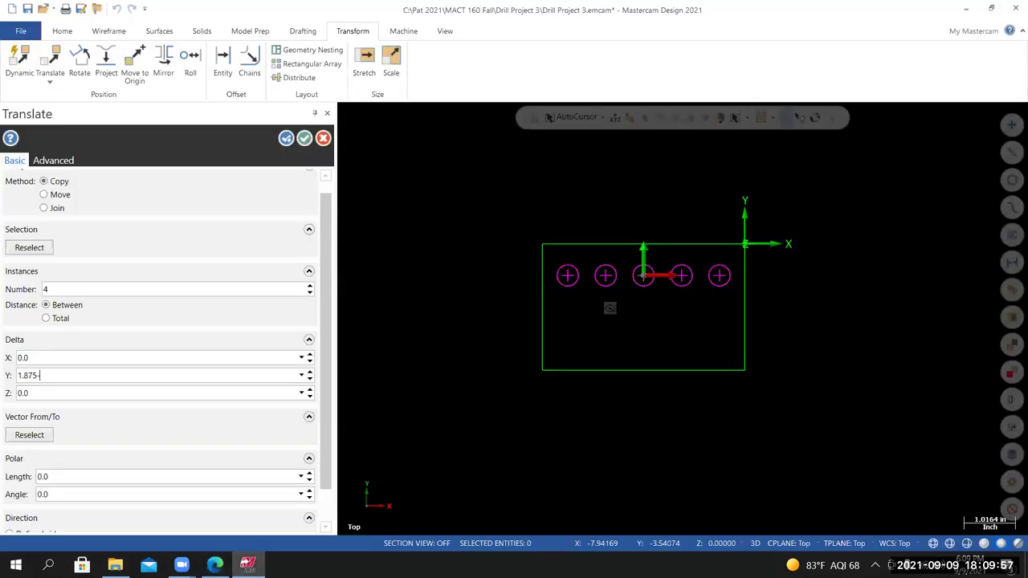
type("1.25")
key("Return")
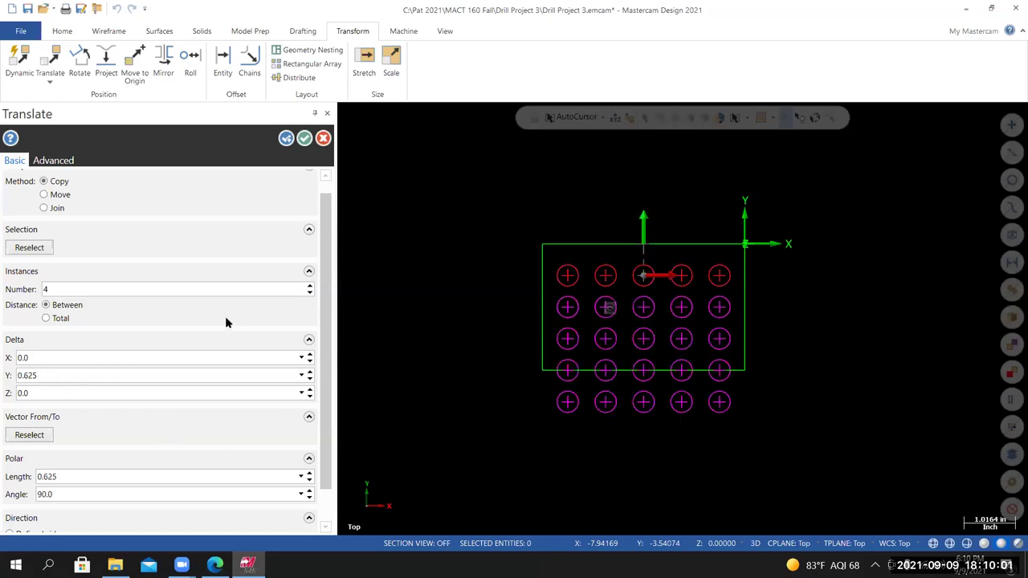
left_click(310, 294)
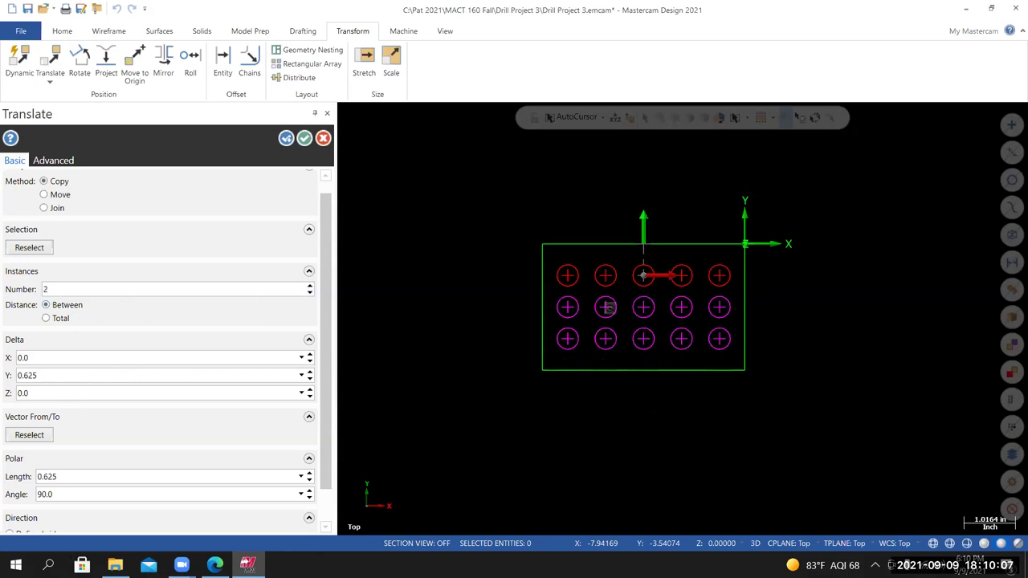
left_click(214, 566)
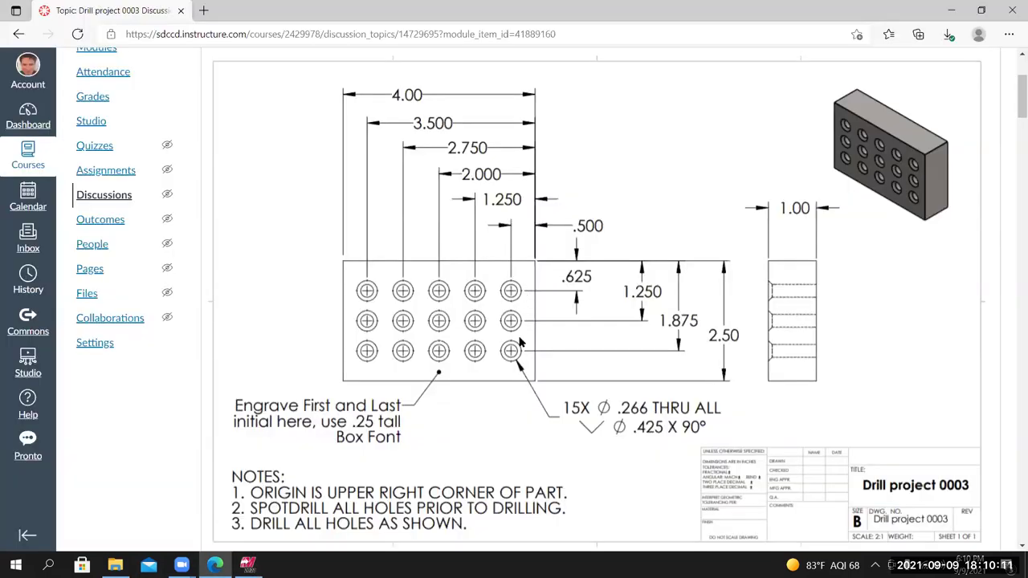
left_click(248, 565)
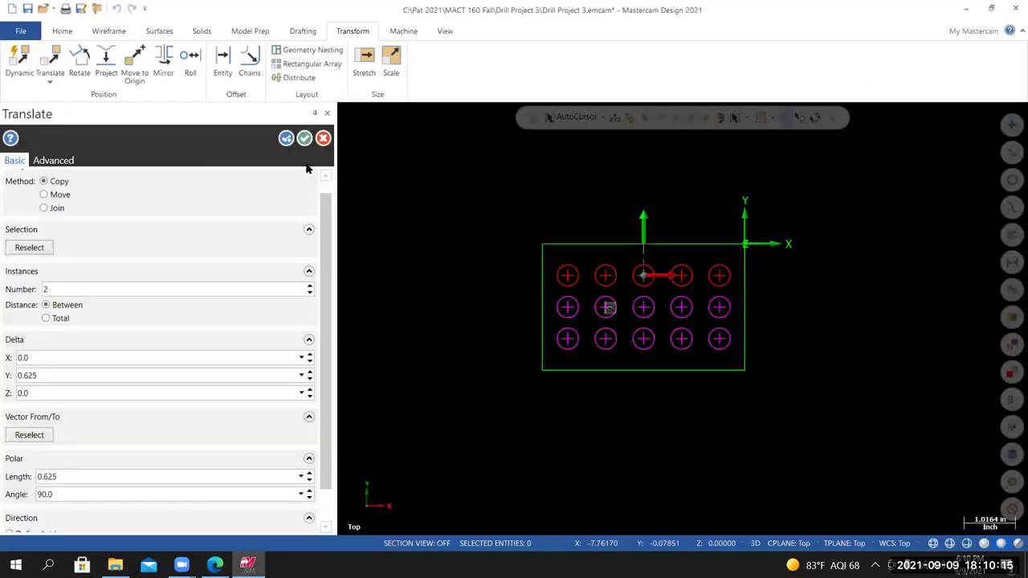
left_click(305, 138)
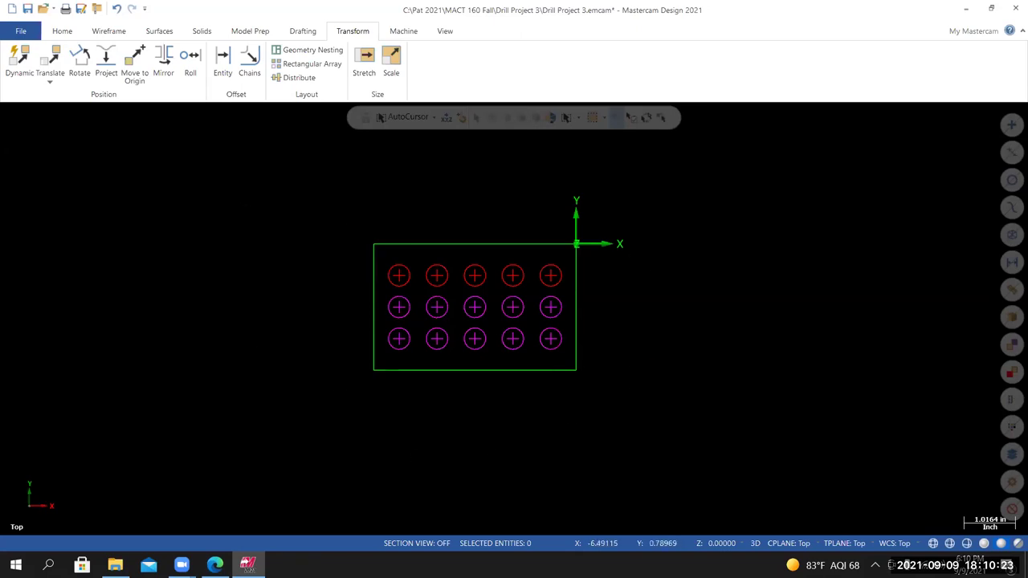
Clear the transform result colors from the hole pattern and save the part.
right_click(248, 203)
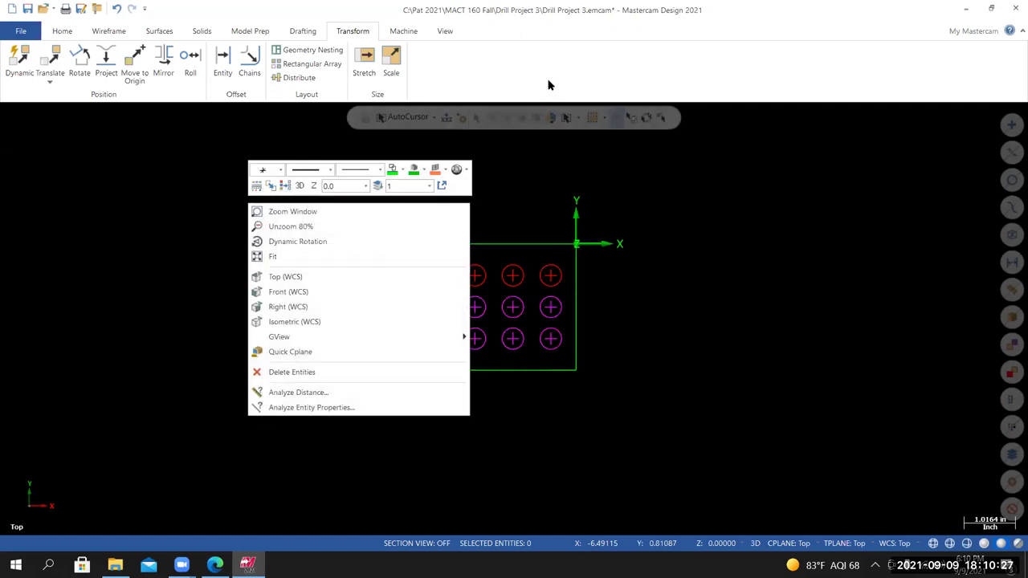
left_click(63, 32)
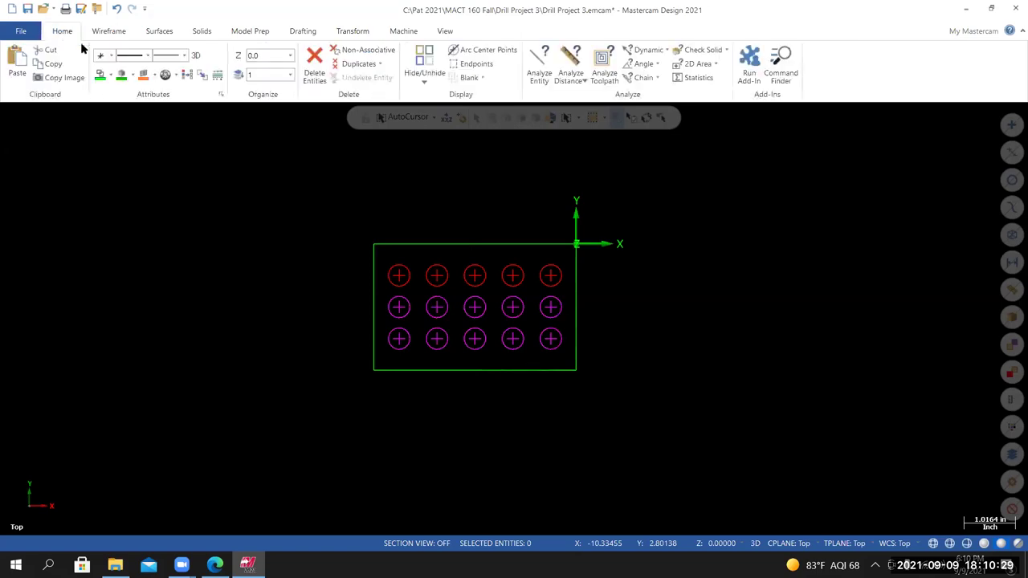
left_click(187, 76)
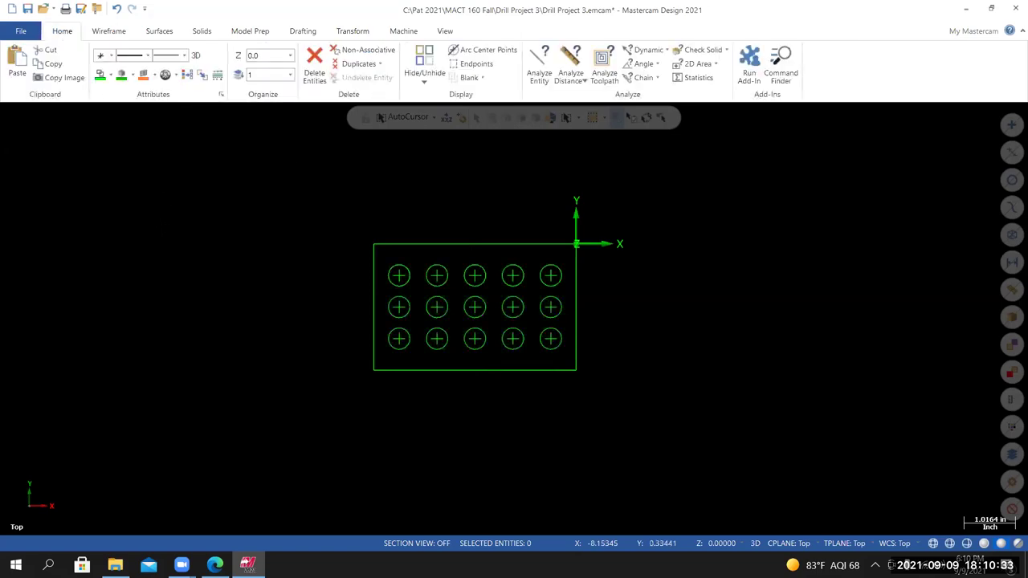
left_click(22, 32)
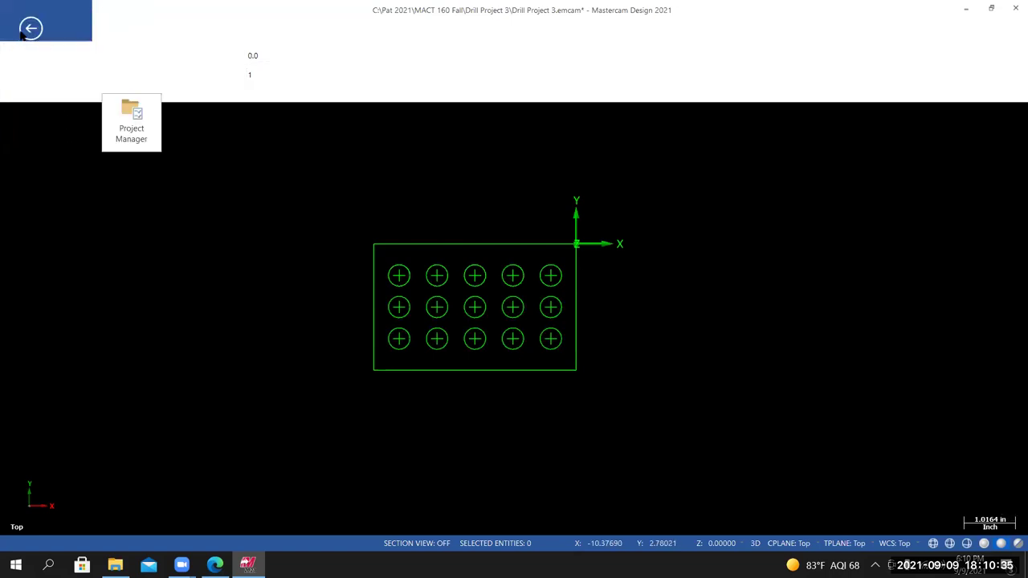
left_click(24, 167)
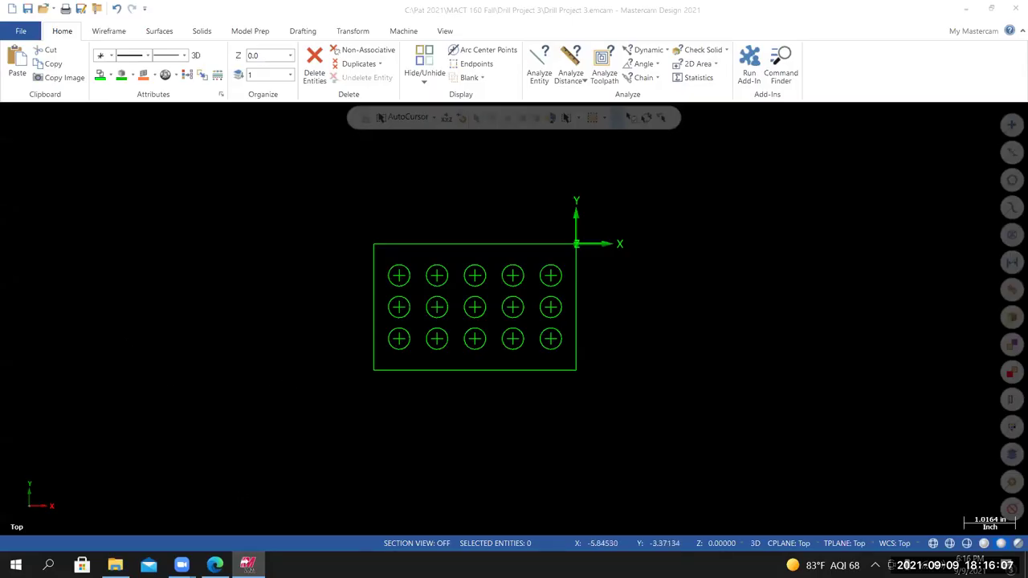
Switch to Edge and examine the Drill project 0003 modeling instructions down to the standard levels table in Step 5.
key("alt+Tab")
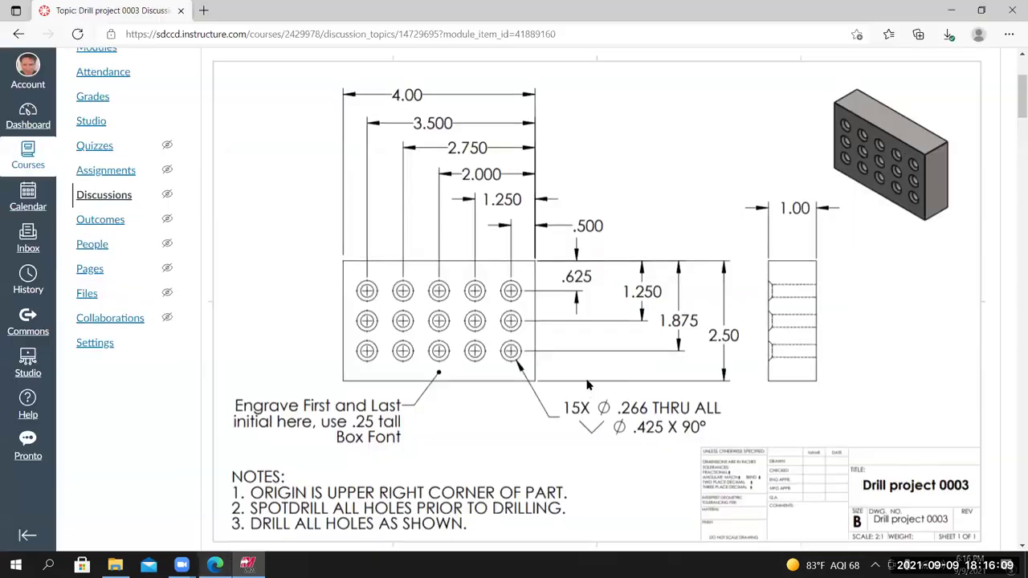
scroll(643, 373, "down", 5)
scroll(642, 374, "down", 10)
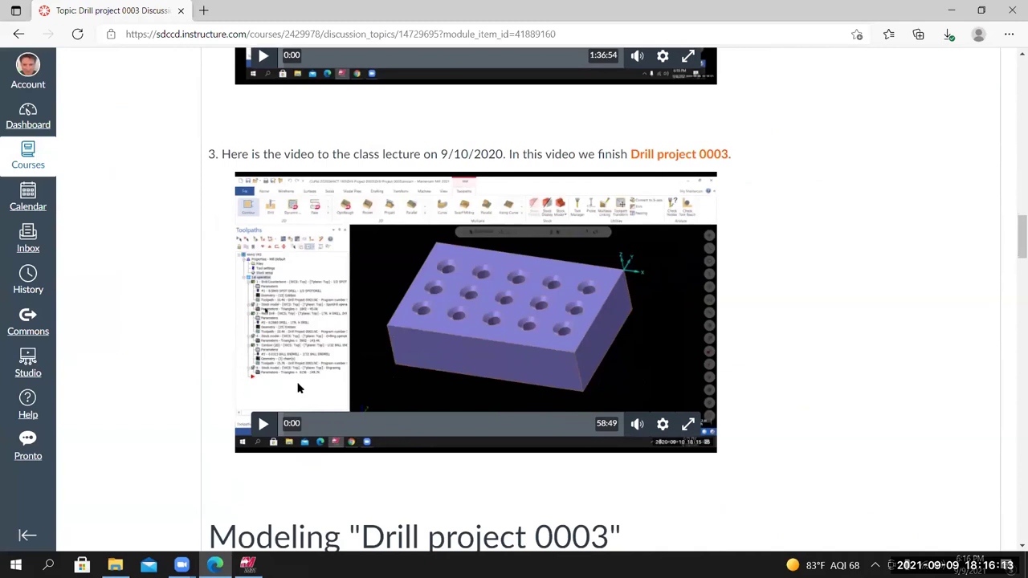
scroll(298, 389, "down", 5)
scroll(274, 262, "down", 1)
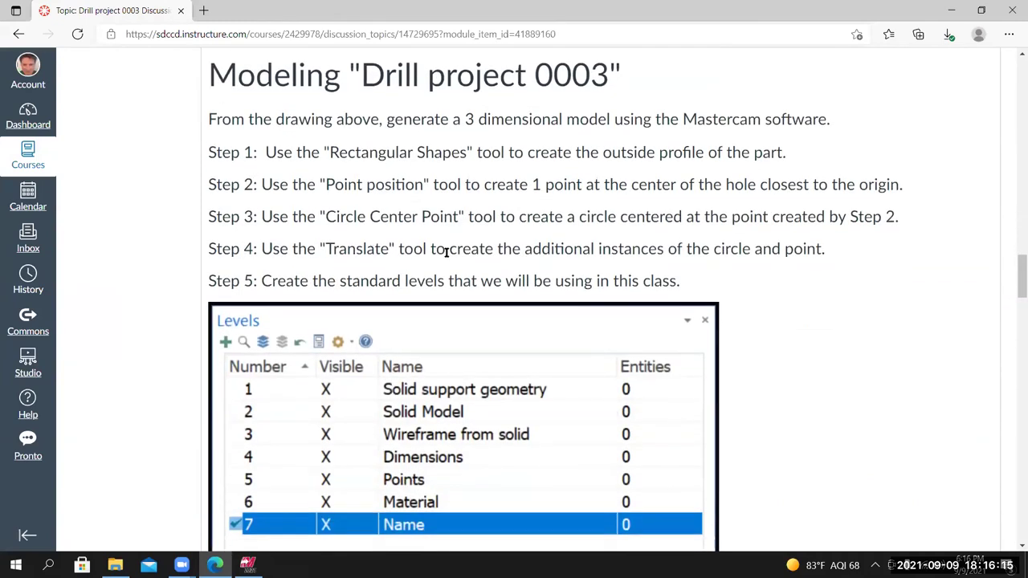
scroll(438, 283, "down", 1)
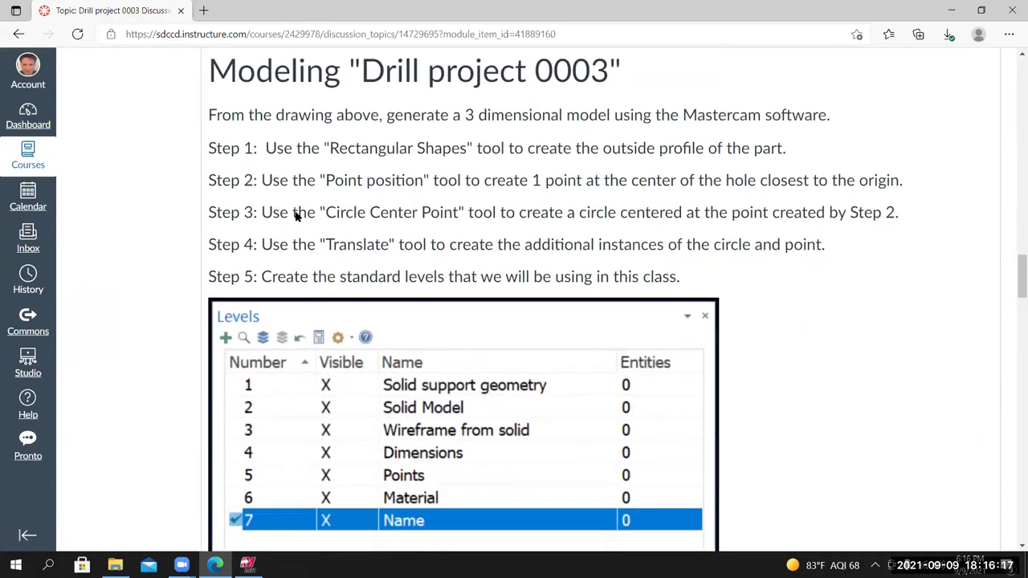
scroll(299, 216, "down", 1)
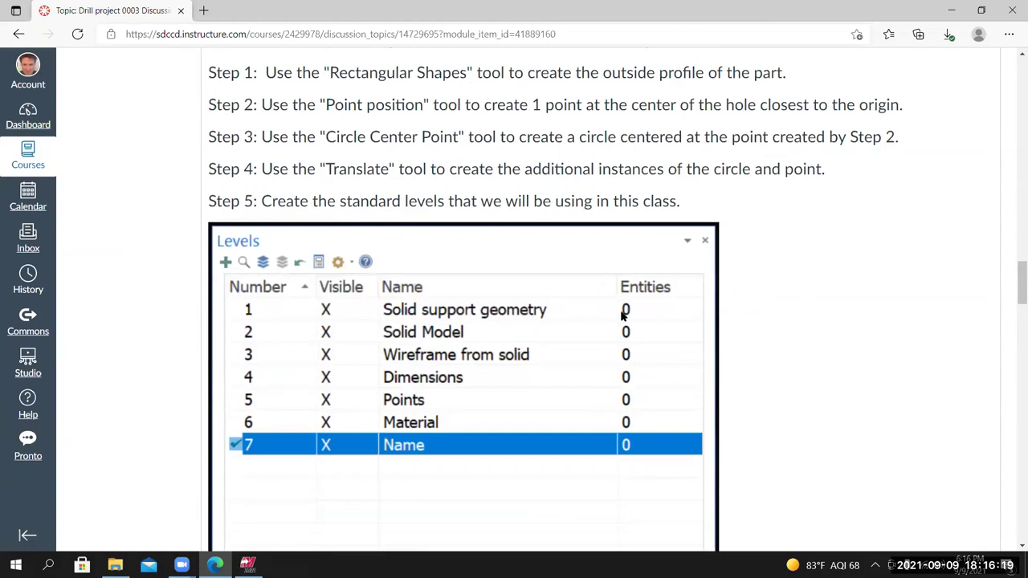
scroll(475, 323, "down", 2)
scroll(475, 331, "up", 1)
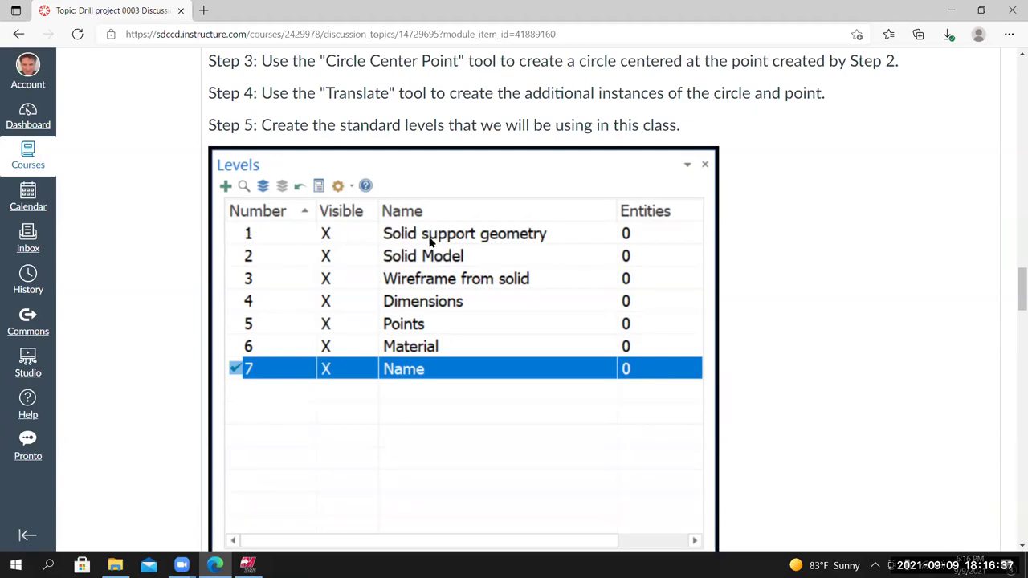
Switch to Mastercam, show the Levels manager and name level 1 Solid Support Geometry, checking the name against the instructions in Edge.
left_click(247, 566)
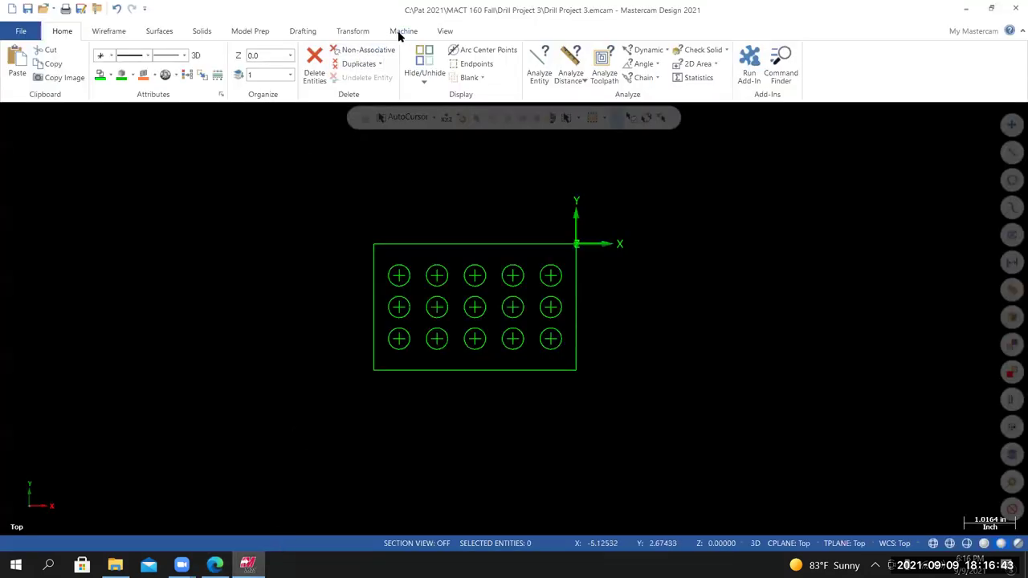
left_click(446, 33)
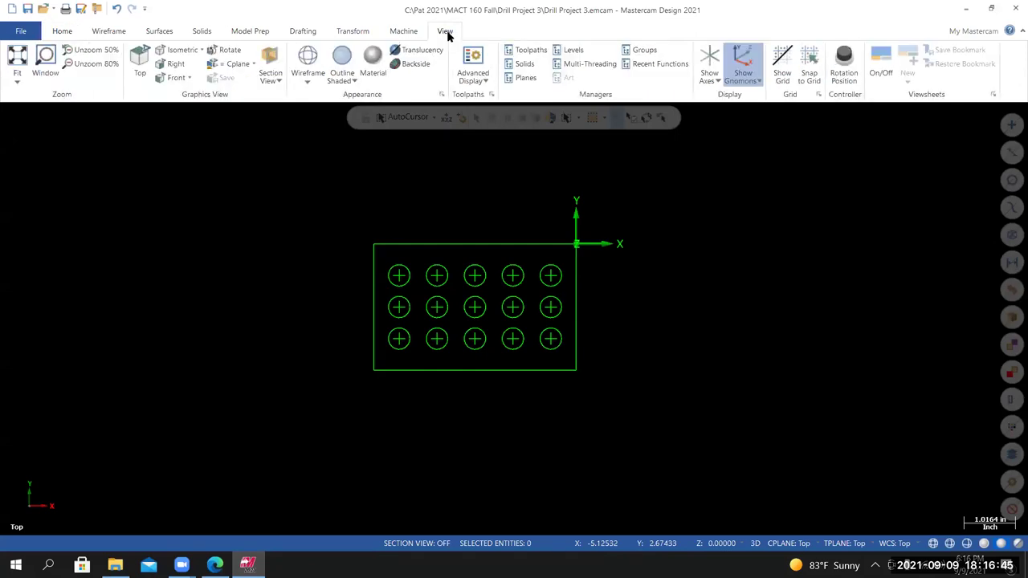
left_click(572, 51)
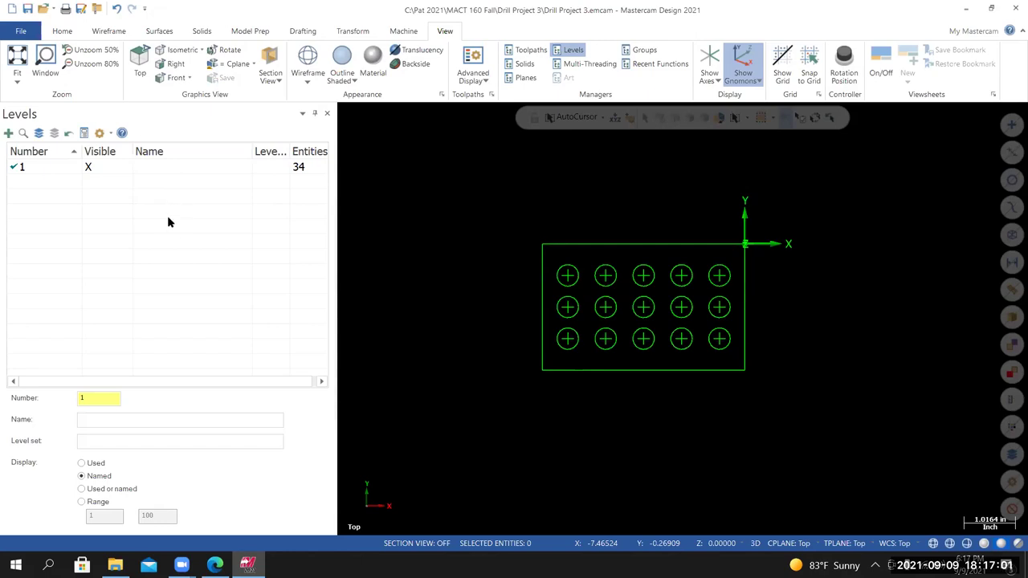
key("alt+Tab")
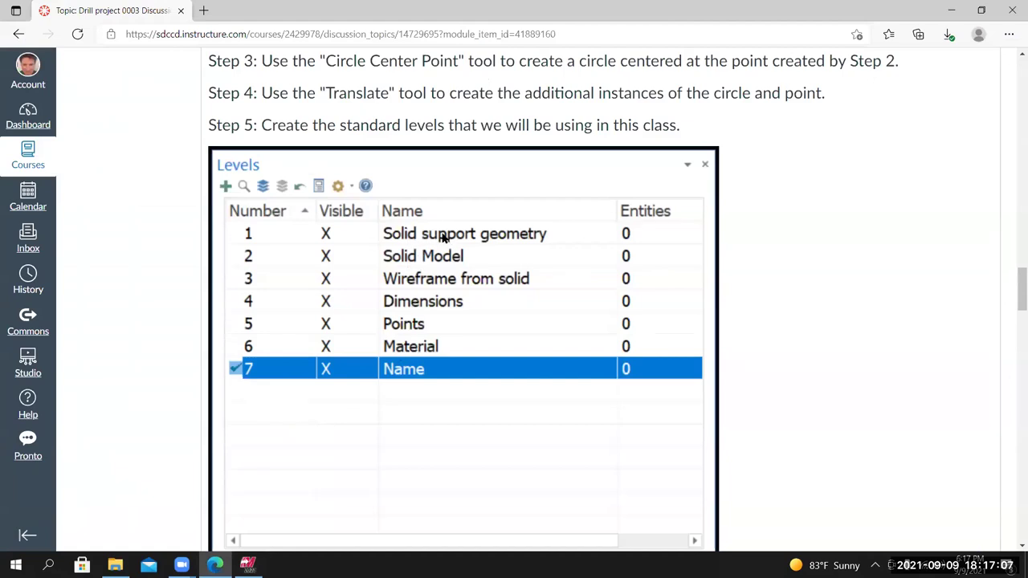
key("alt+Tab")
double_click(158, 167)
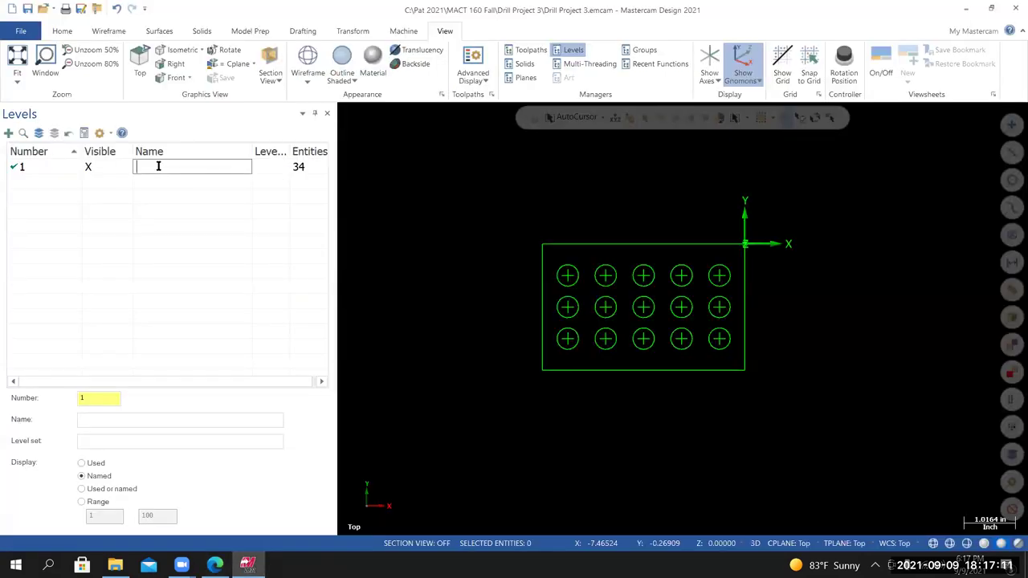
type("Solid Support Geometry")
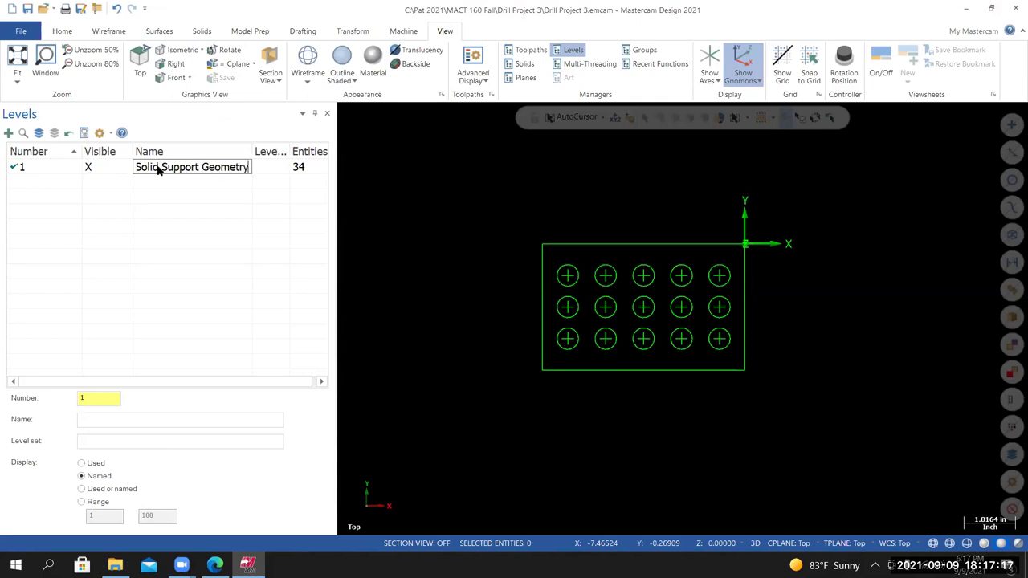
key("Return")
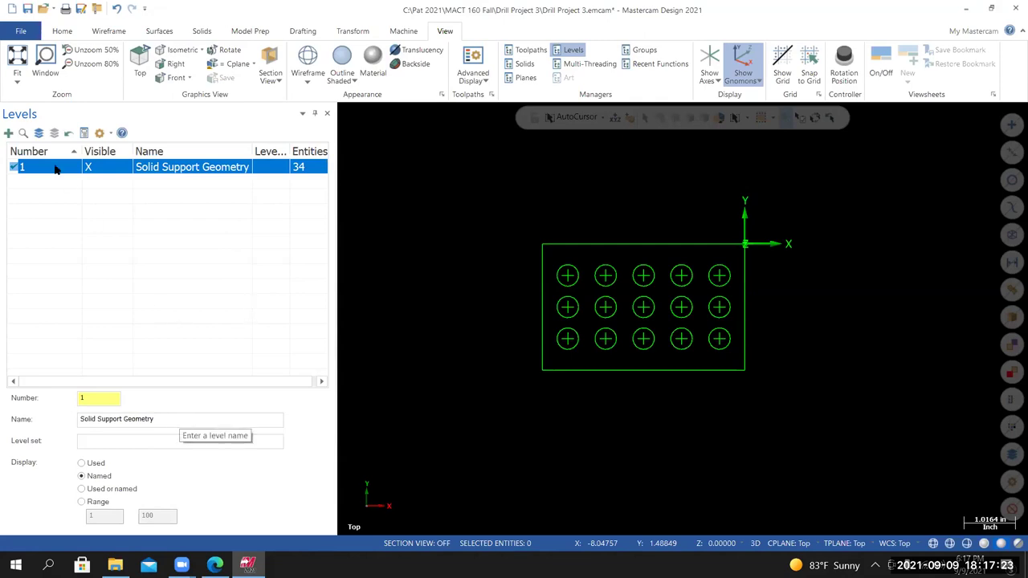
Add level 2 in the Levels manager and name it Solid Model.
left_click(8, 134)
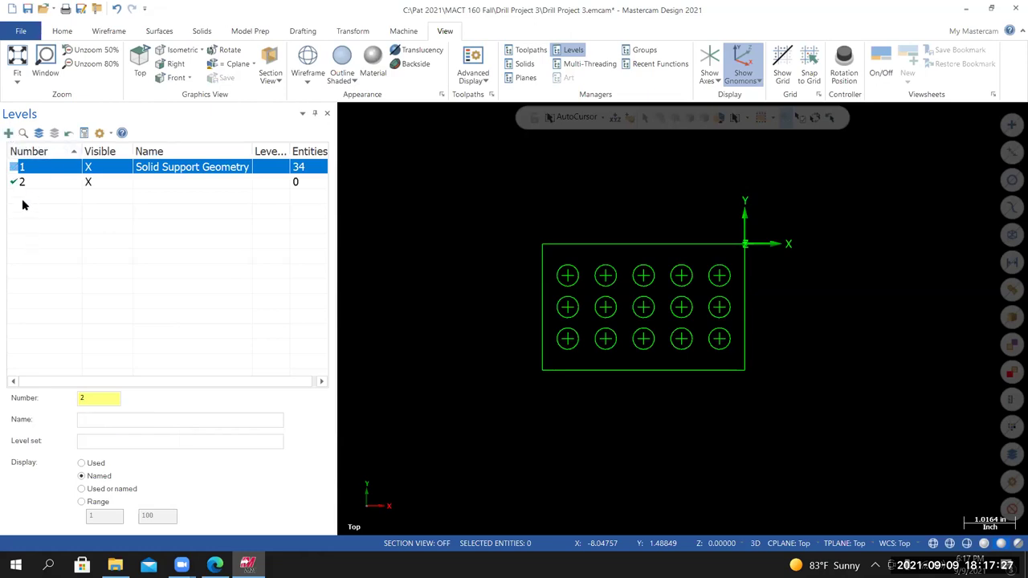
double_click(149, 185)
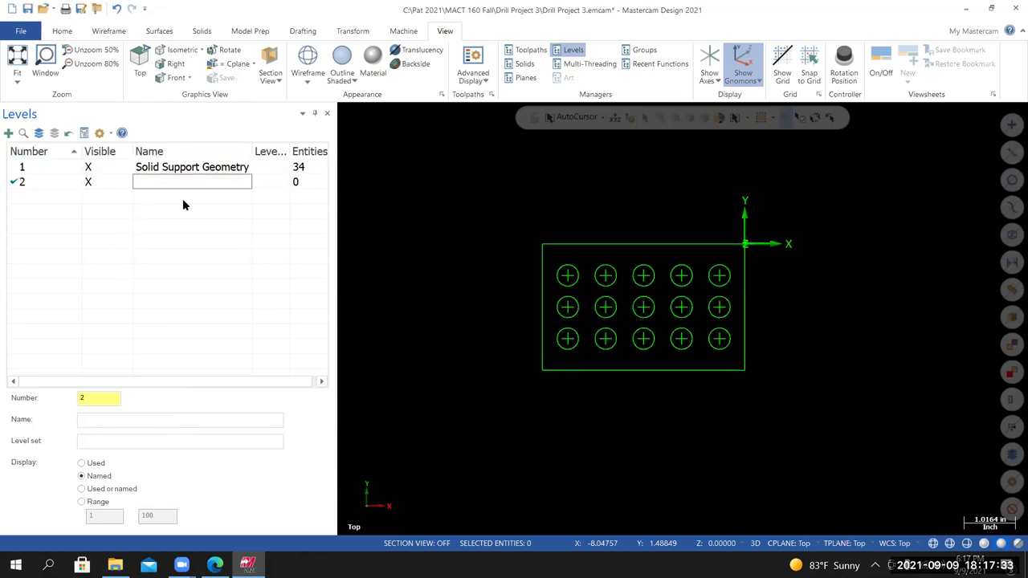
type("Solid Model")
key("Return")
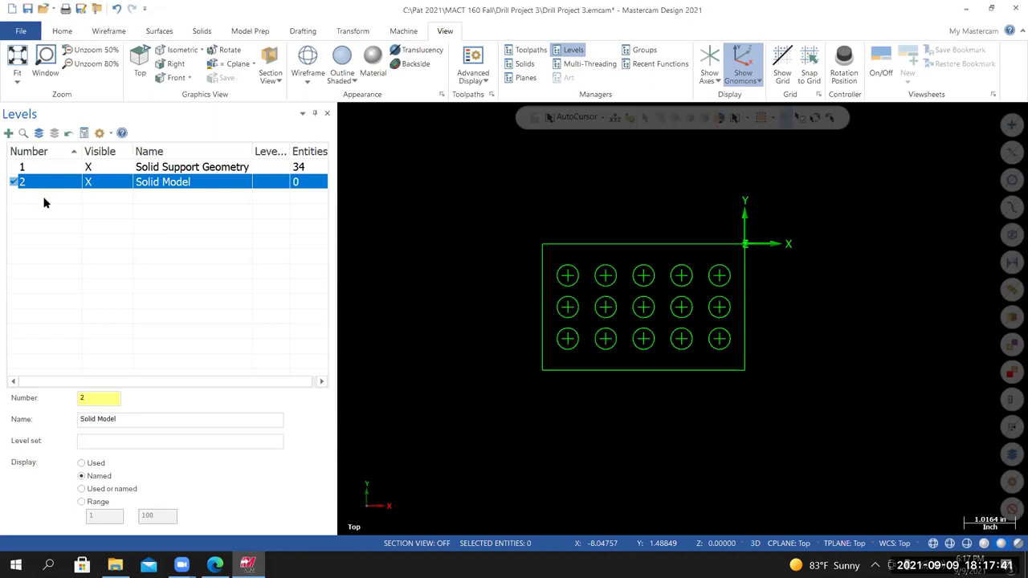
Add level 3 in the Levels manager and name it Wireframe From Solid.
left_click(8, 134)
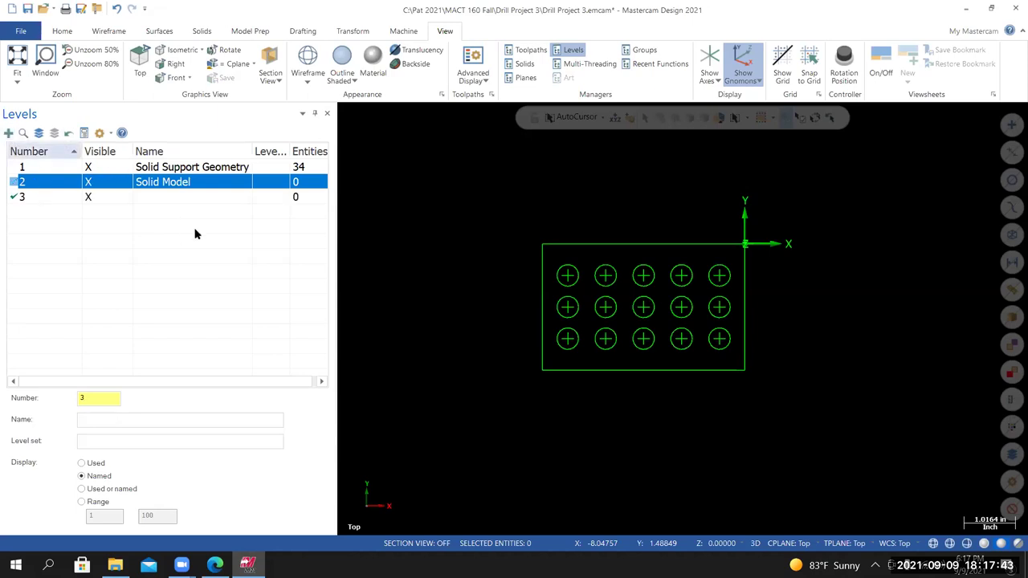
double_click(158, 198)
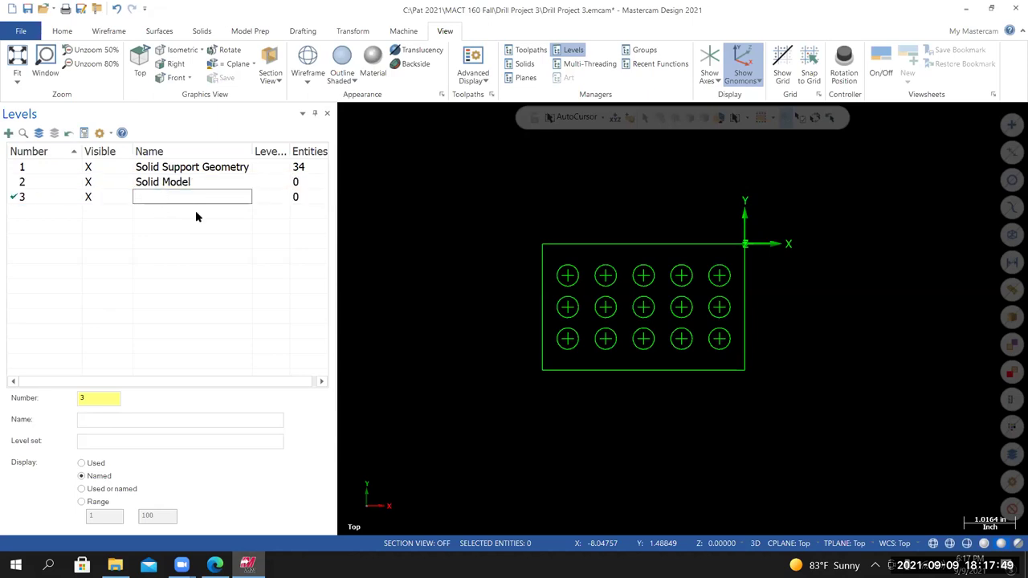
type("Wireframe From sol")
key("BackSpace")
type("olid")
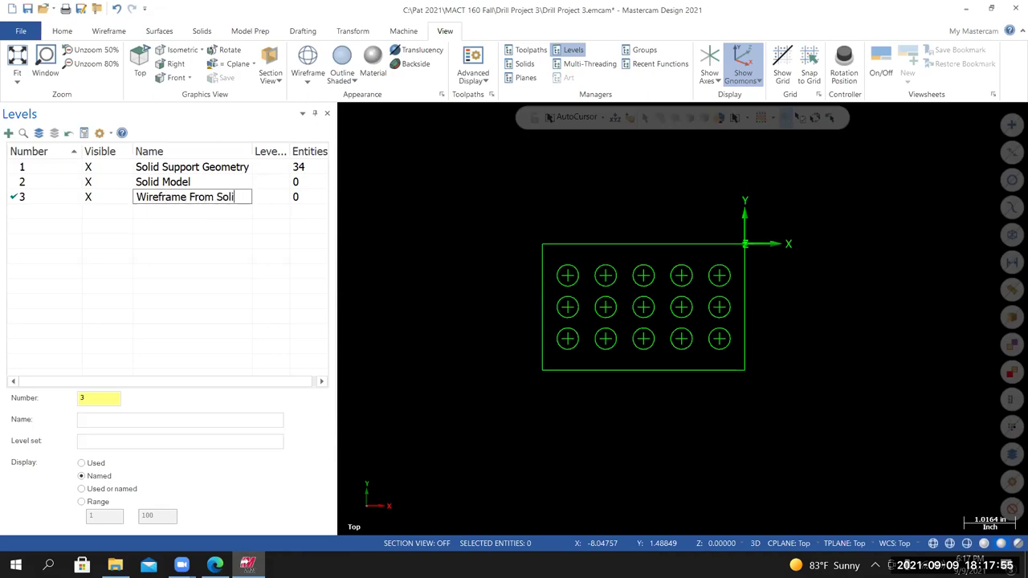
key("Return")
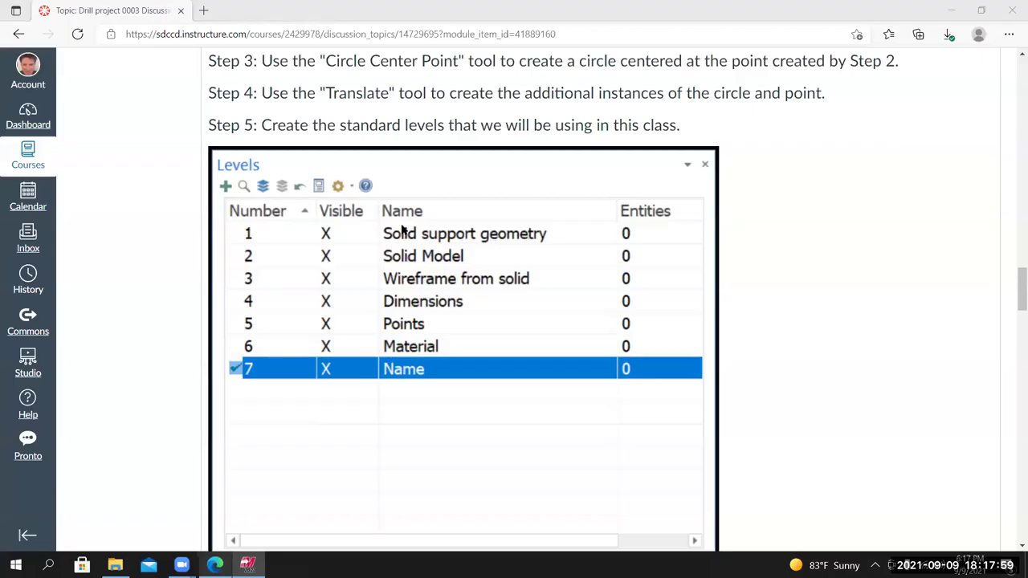
Check the next level name in Edge, return to Mastercam and add level 4 named Dimensions.
left_click(391, 294)
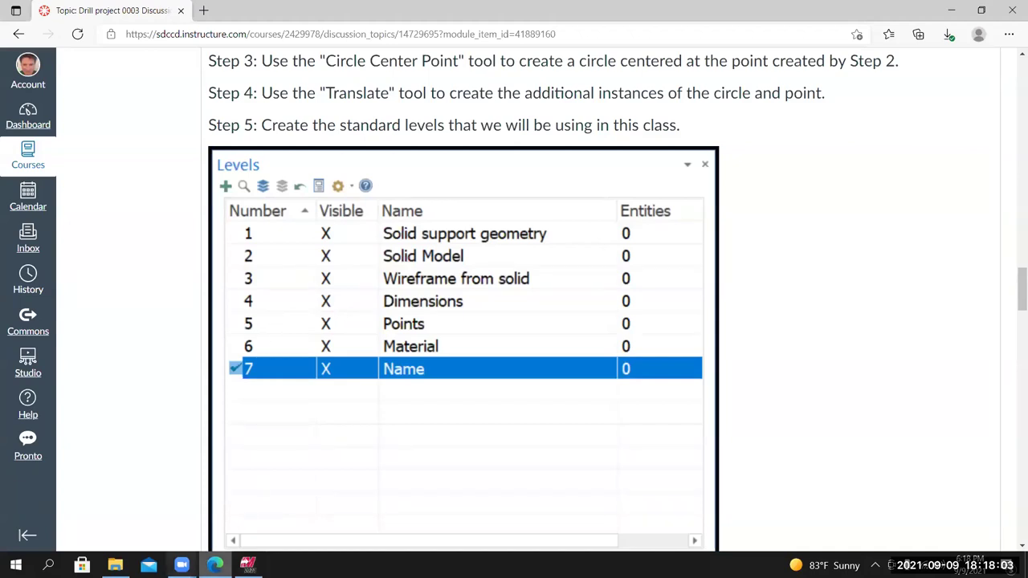
left_click(248, 565)
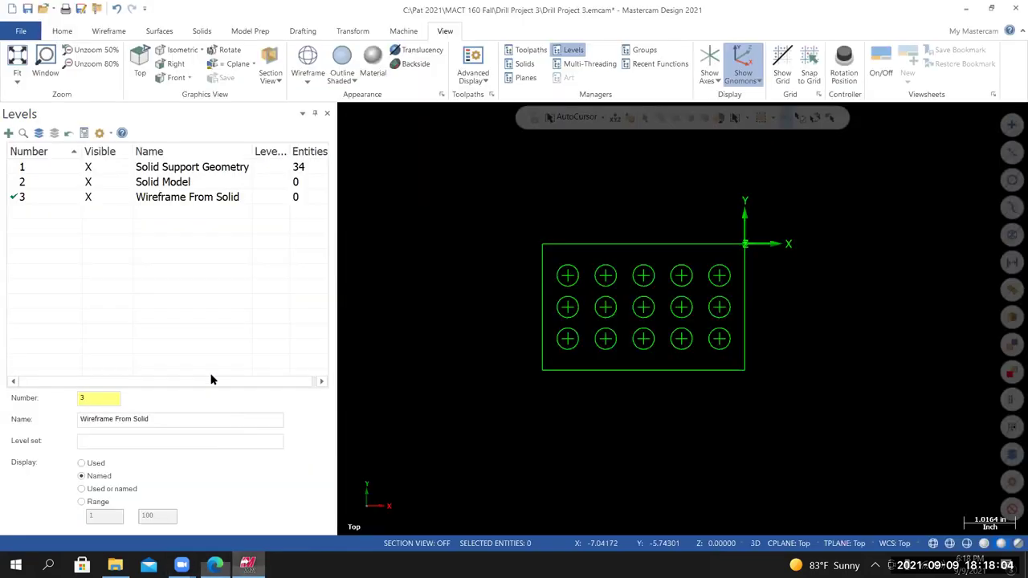
left_click(8, 133)
double_click(157, 212)
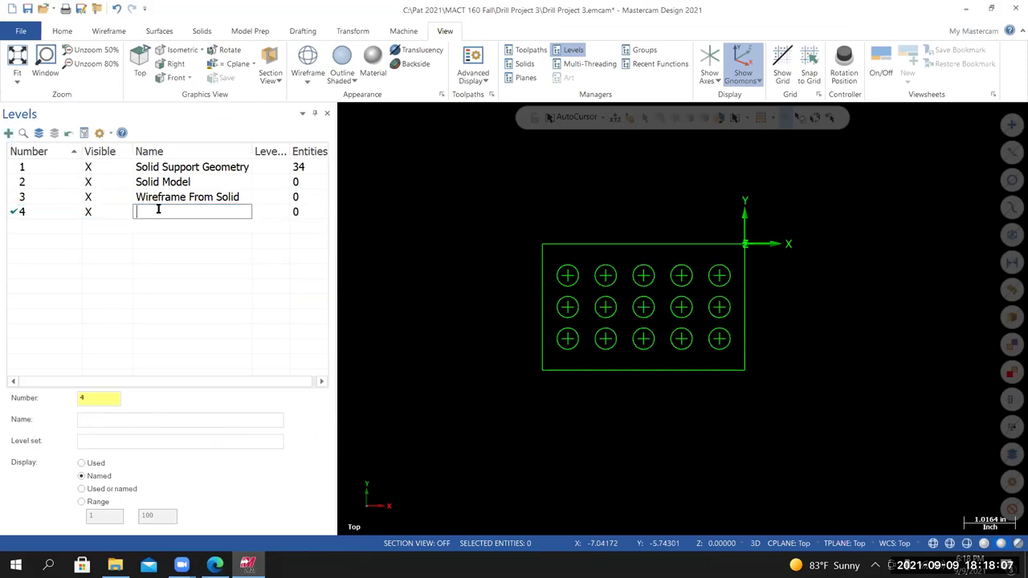
type("Dimensions")
key("Return")
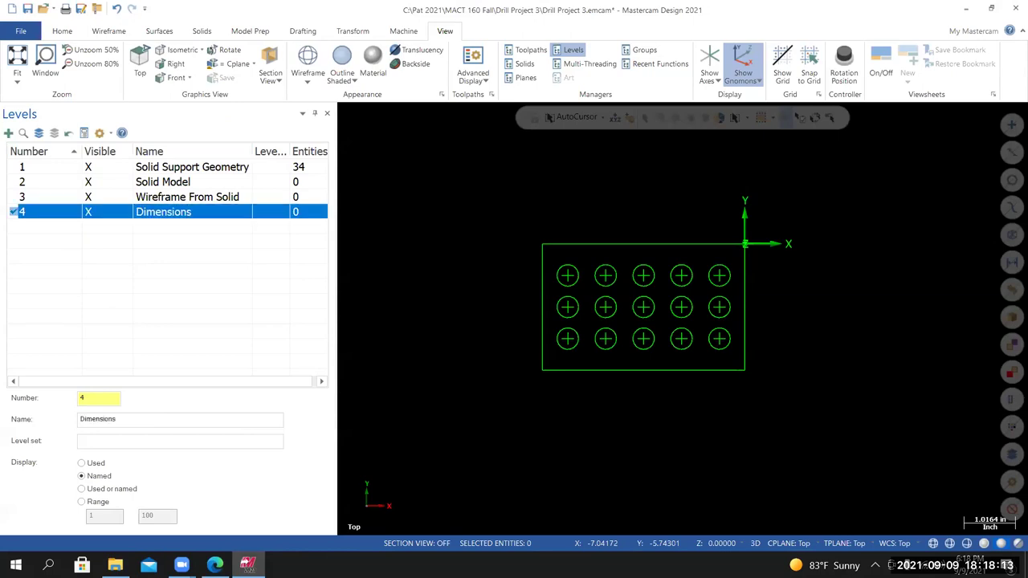
Look up the fifth level name in Edge, return to Mastercam and add level 5 named Points.
left_click(215, 564)
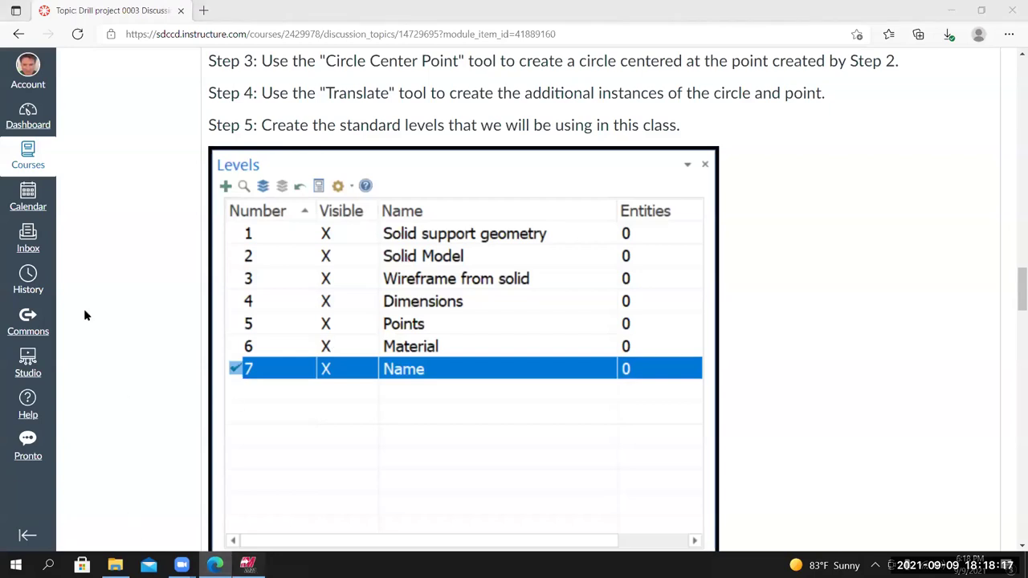
key("alt+Tab")
left_click(8, 133)
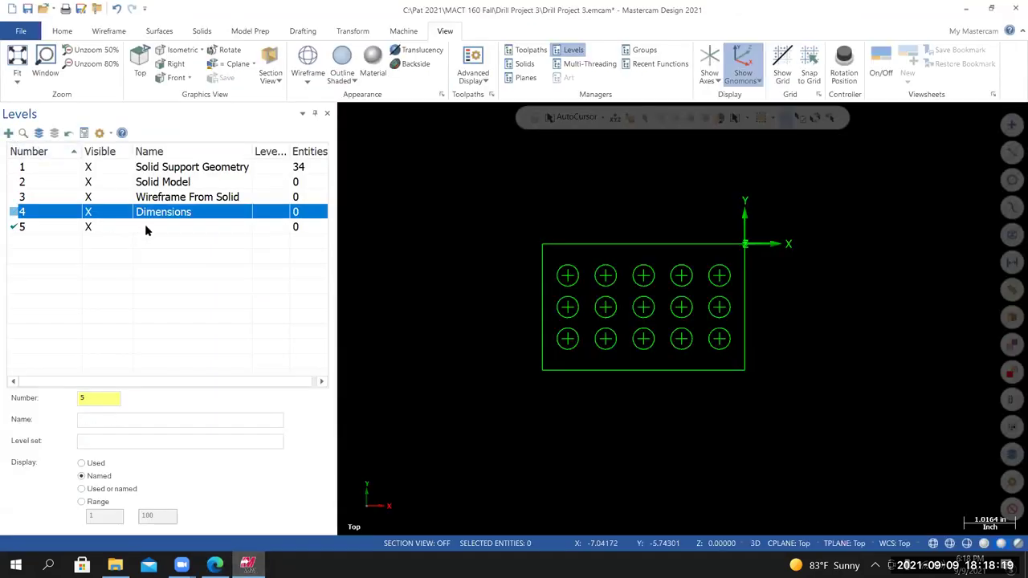
double_click(145, 229)
type("Points")
key("Return")
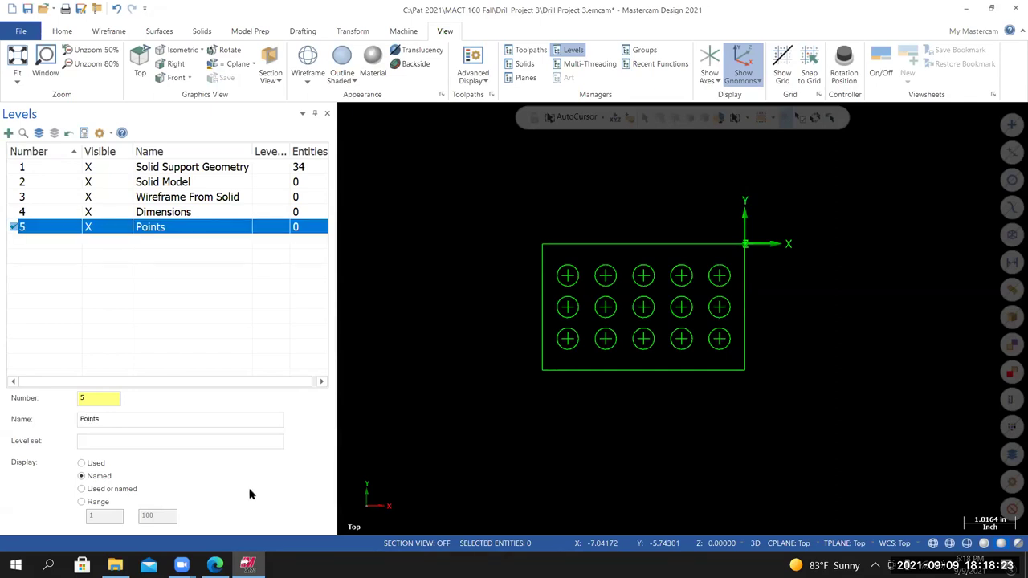
Look up the sixth level name in Edge, return to Mastercam and add level 6 named Material.
left_click(215, 566)
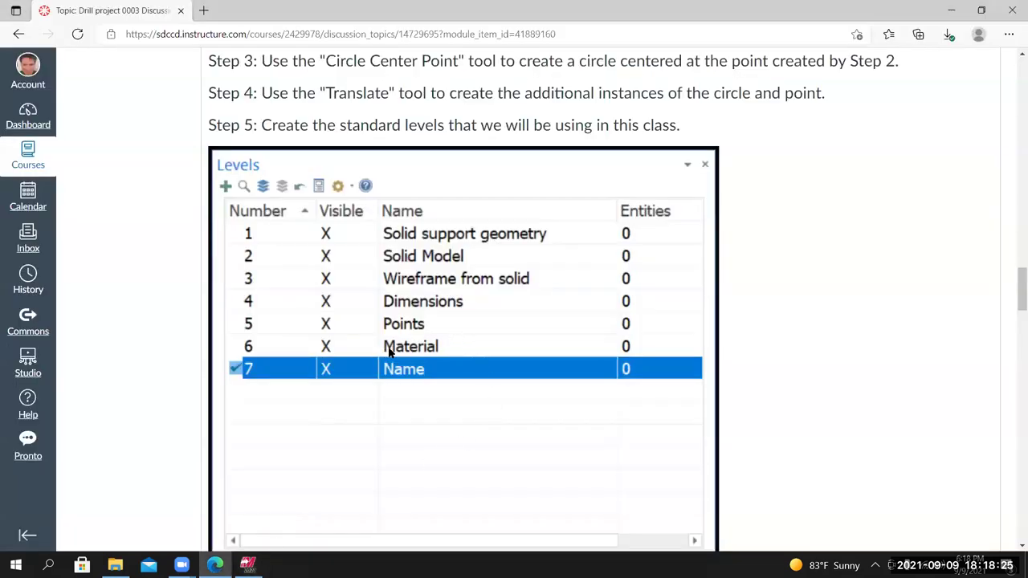
left_click(248, 566)
left_click(8, 133)
type("M")
type("ati")
type("erial")
key("Return")
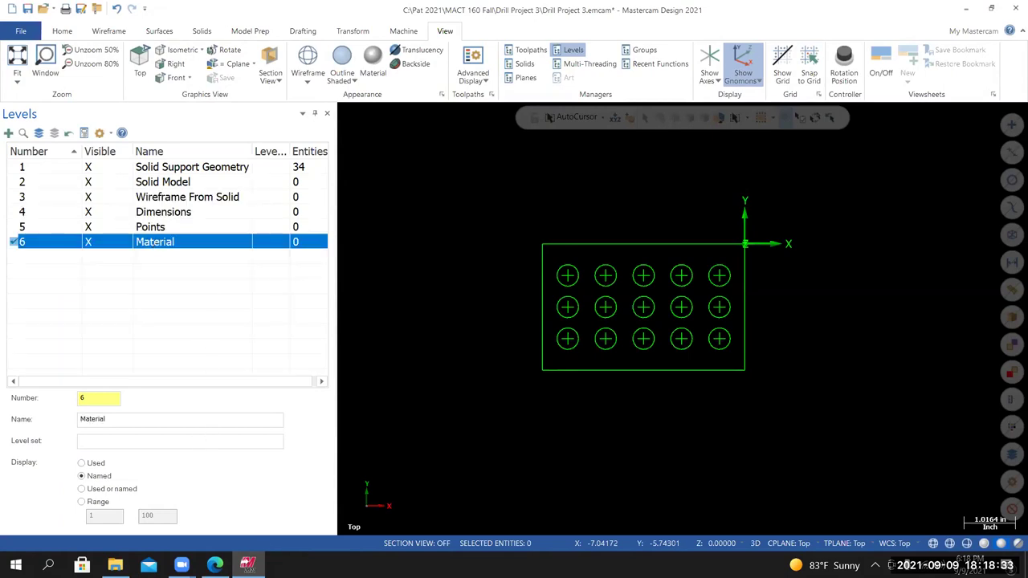
Check the last level name in Edge, return to Mastercam and add level 7 named Name.
key("alt+Tab")
left_click(248, 565)
left_click(163, 258)
type("Name")
key("Return")
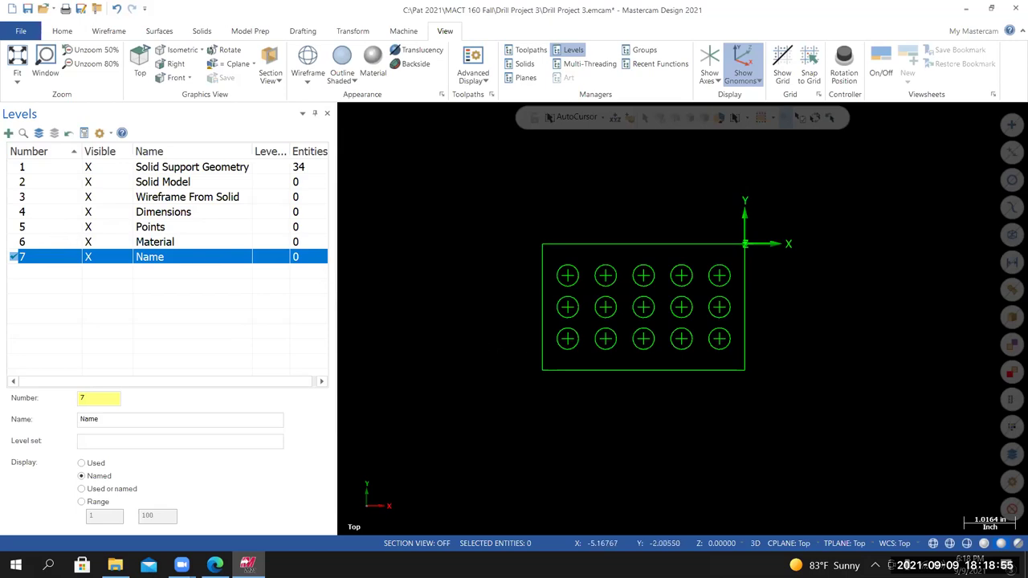
Move all the hole centre points to level 5, Points, without using the active level, and save the part file.
left_click(62, 31)
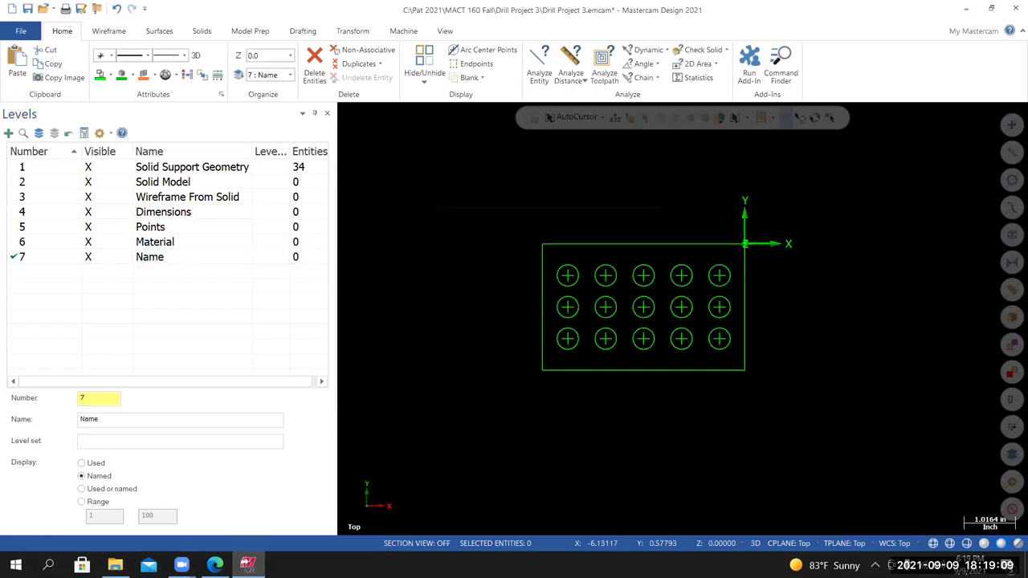
right_click(440, 186)
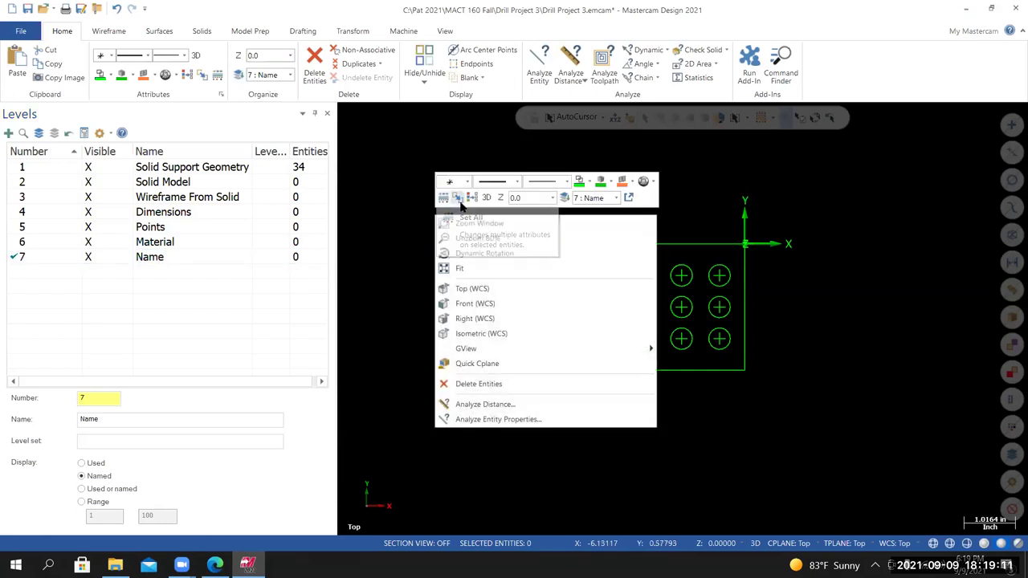
left_click(566, 199)
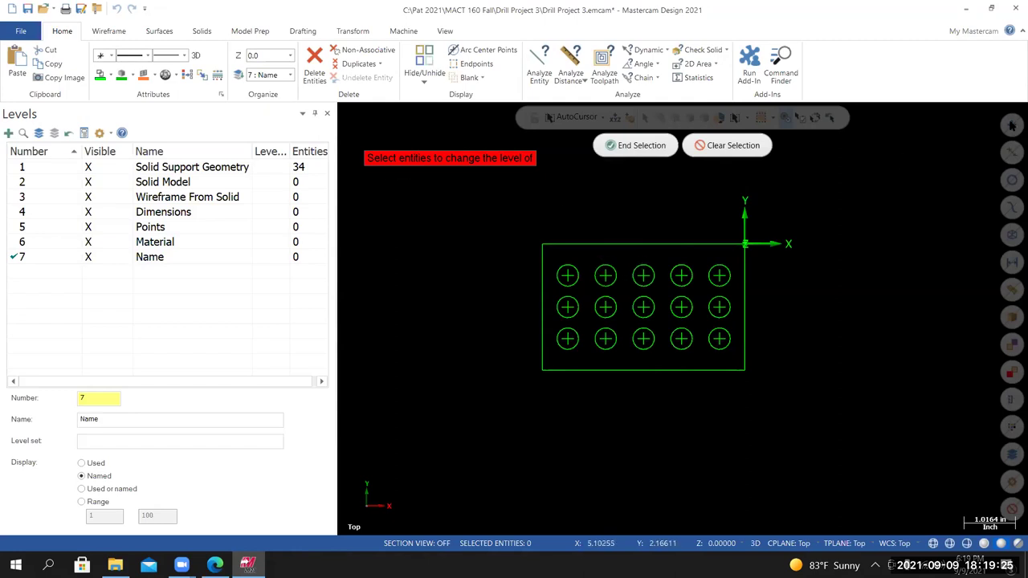
left_click(1011, 125)
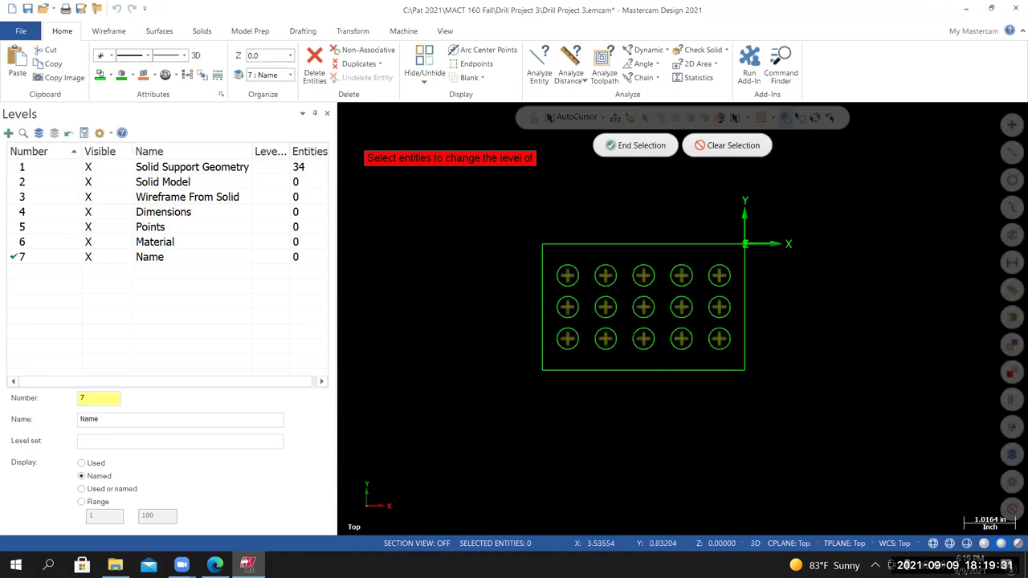
left_click(633, 147)
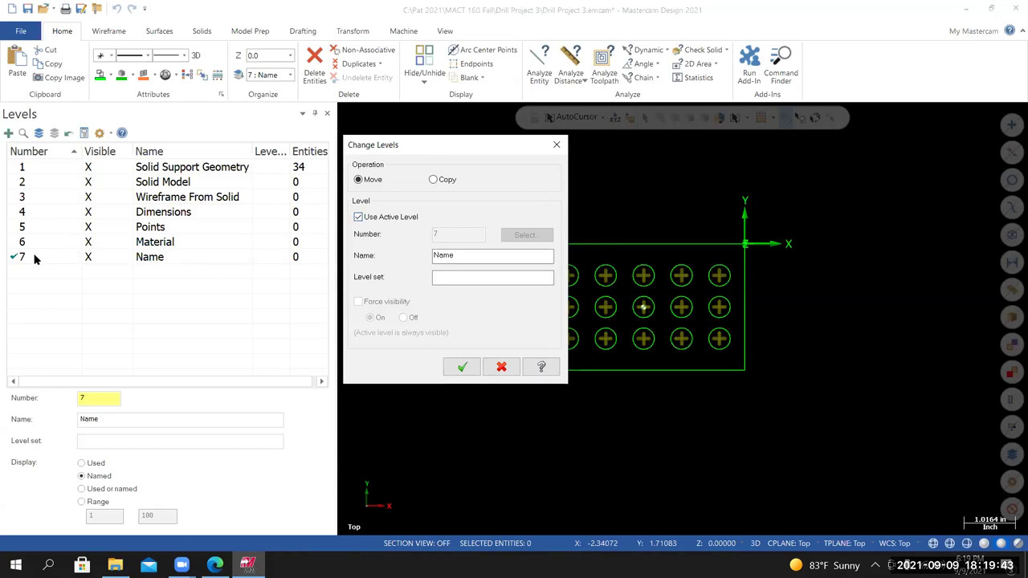
left_click(358, 217)
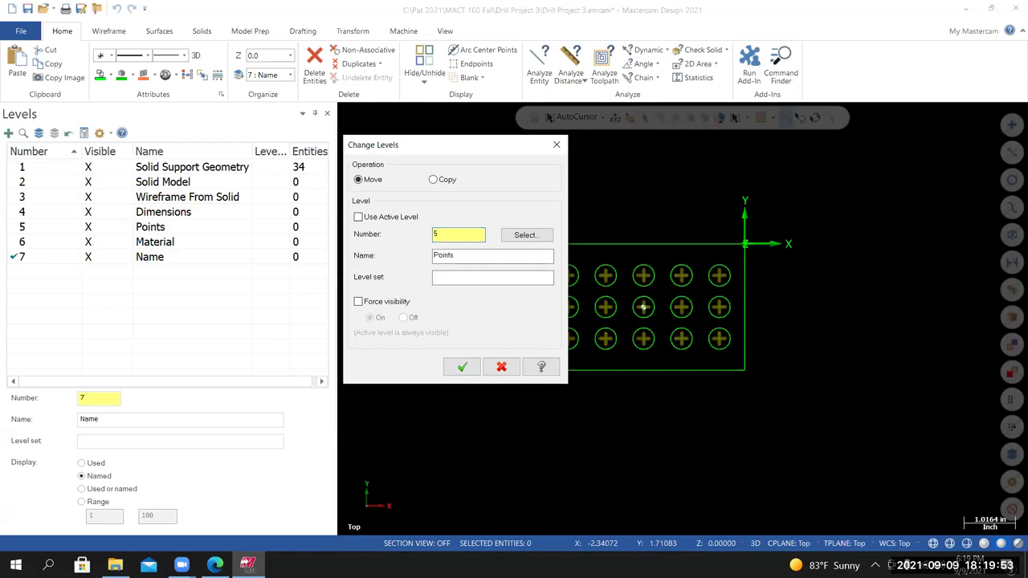
left_click(461, 367)
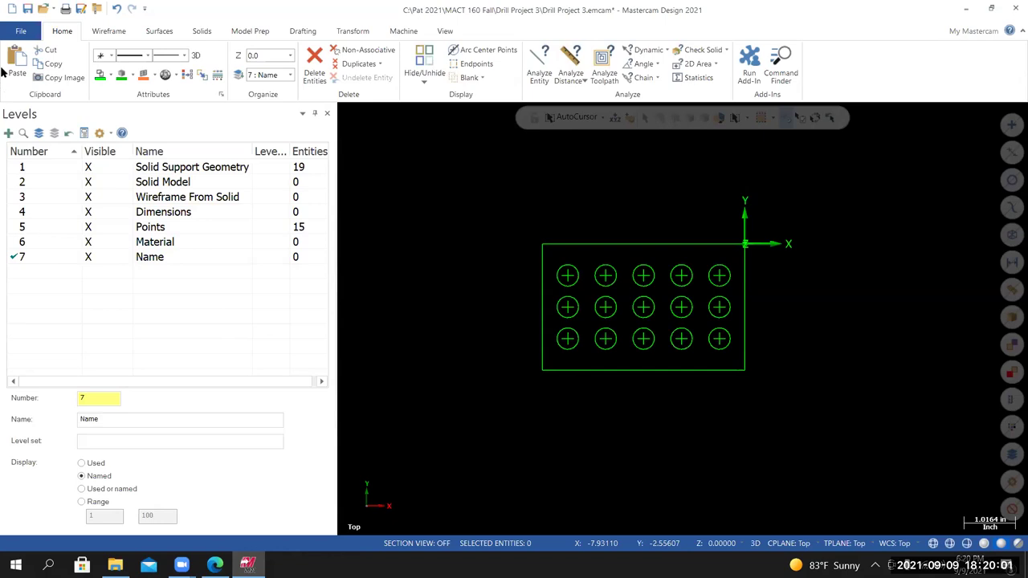
left_click(21, 30)
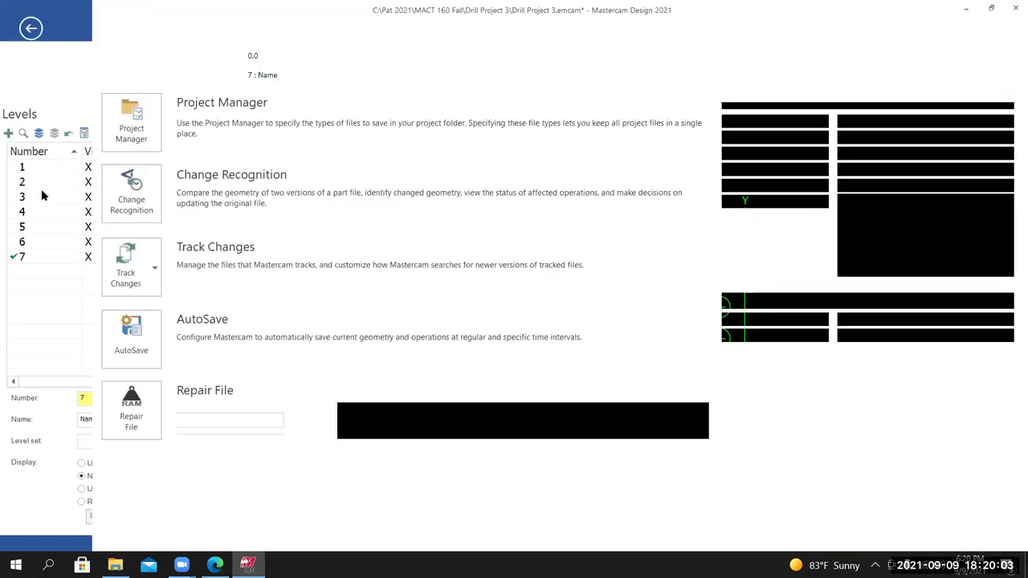
left_click(29, 166)
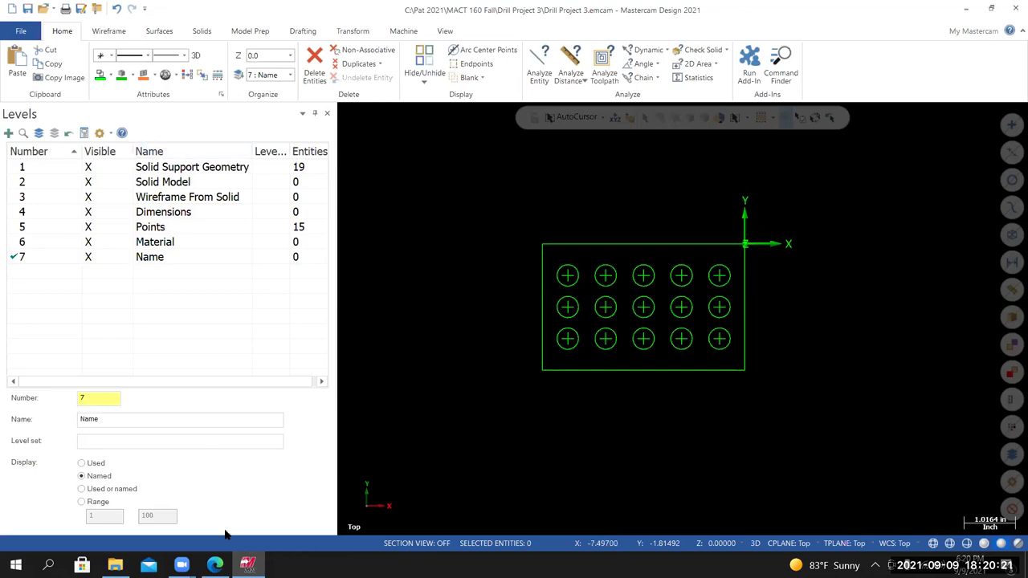
Switch to Edge and review the remaining modelling instructions from Step 6 on and the dimensions on the part drawing.
left_click(214, 566)
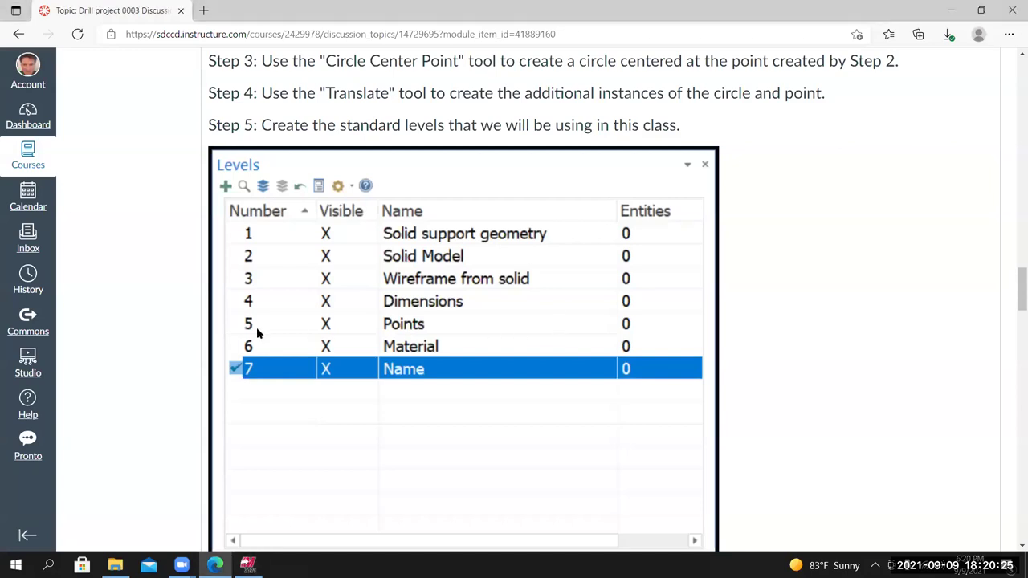
scroll(270, 328, "down", 5)
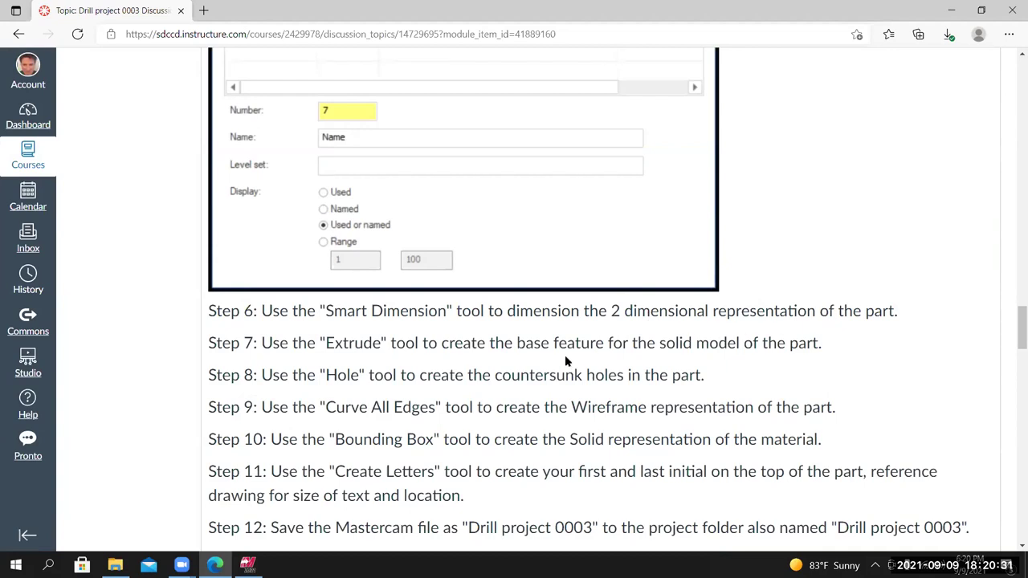
scroll(565, 356, "up", 3)
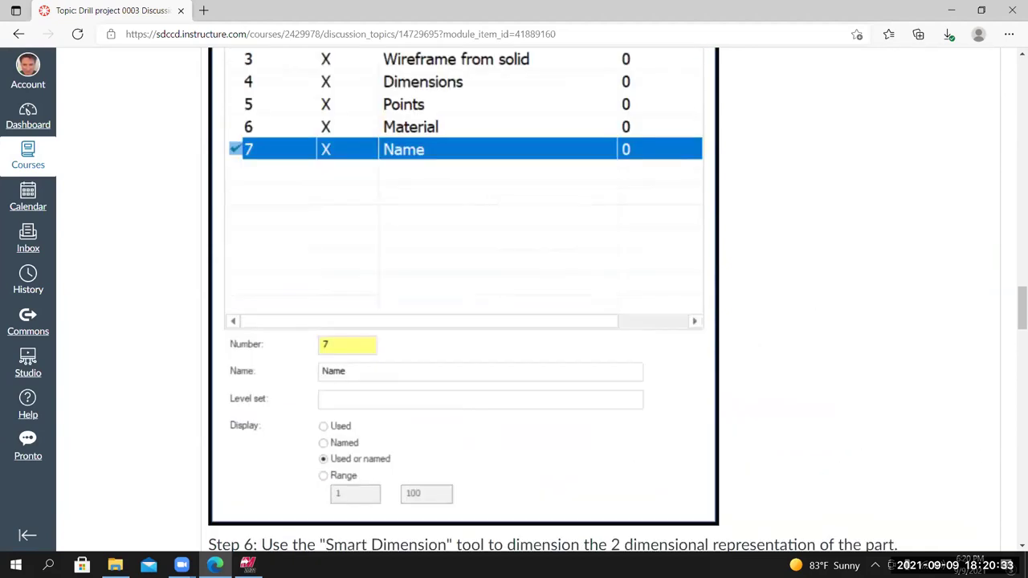
scroll(1014, 337, "down", 2)
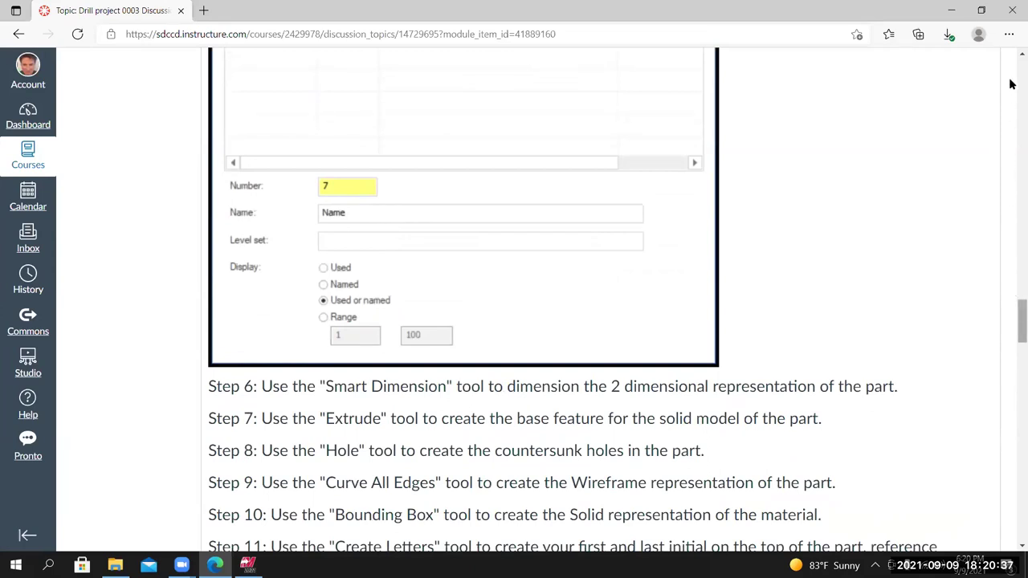
scroll(474, 321, "up", 15)
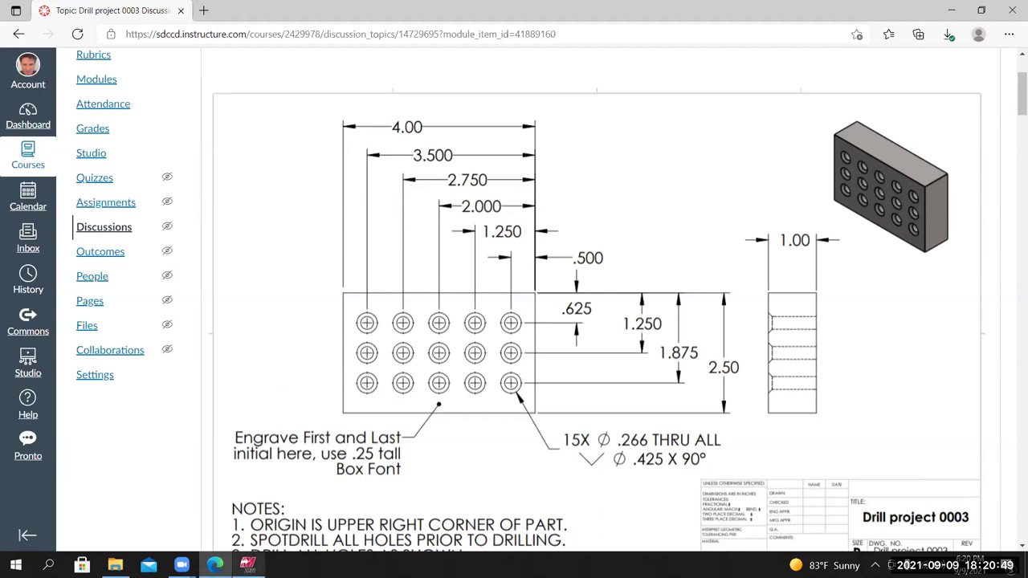
Return to Mastercam, set the wireframe color to red and make level 4, Dimensions, the active level.
left_click(248, 565)
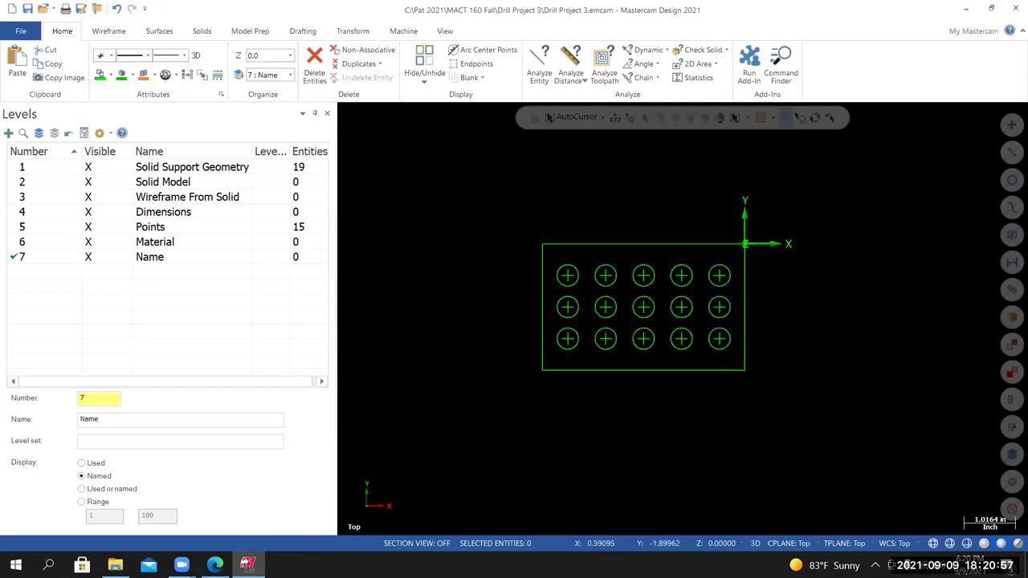
scroll(775, 329, "up", 2)
scroll(743, 321, "down", 2)
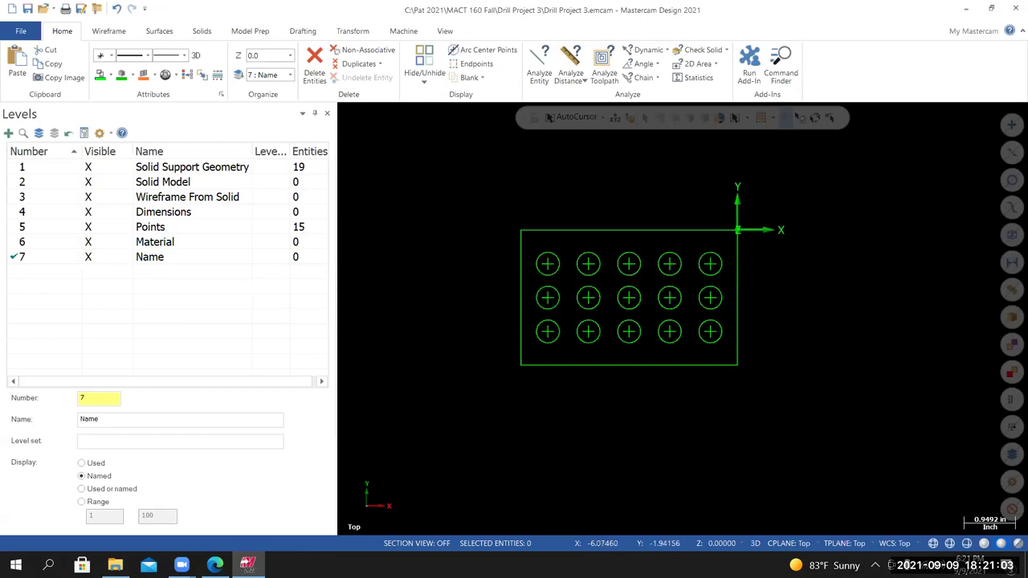
left_click(111, 76)
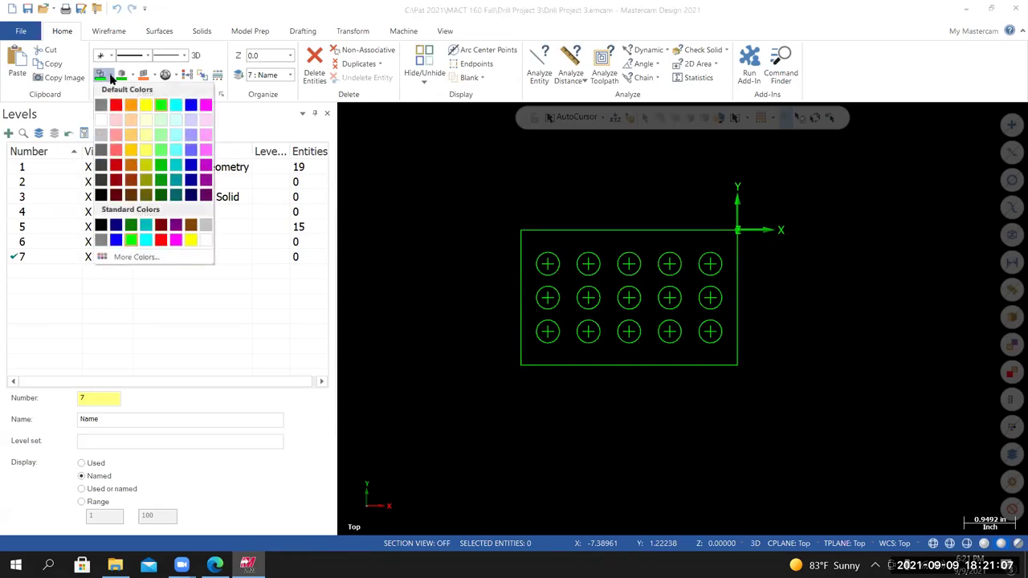
left_click(116, 106)
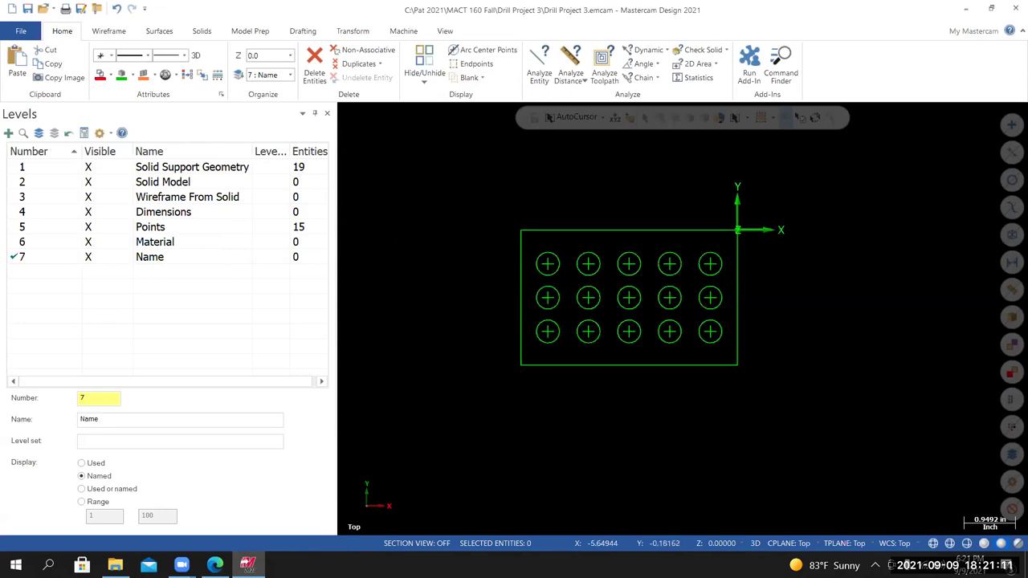
left_click(24, 214)
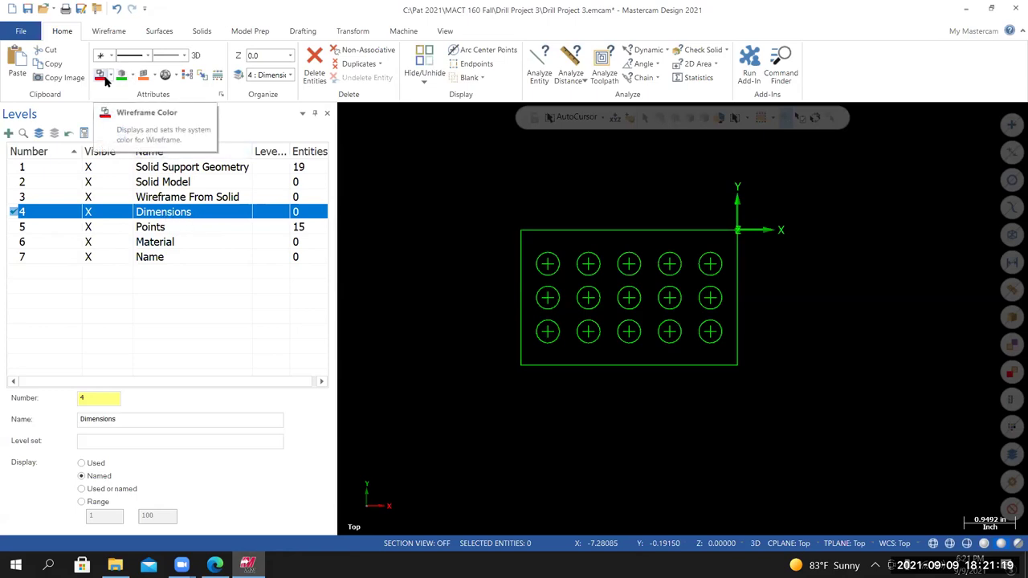
Recheck the drawing in Edge, return to Mastercam and start a Smart Dimension on the plate's top edge.
scroll(554, 209, "down", 2)
scroll(574, 192, "up", 2)
left_click(215, 565)
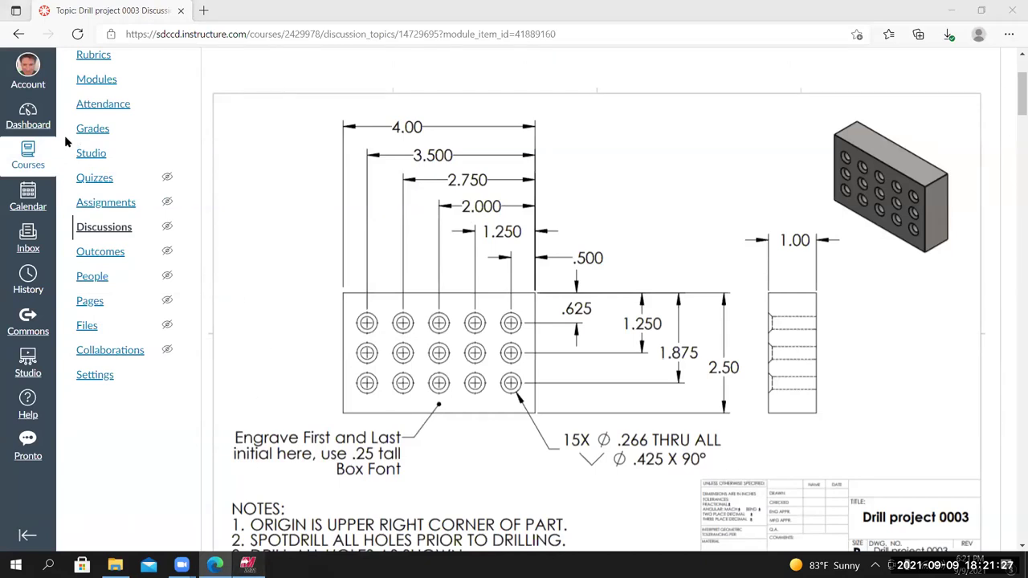
key("alt+Tab")
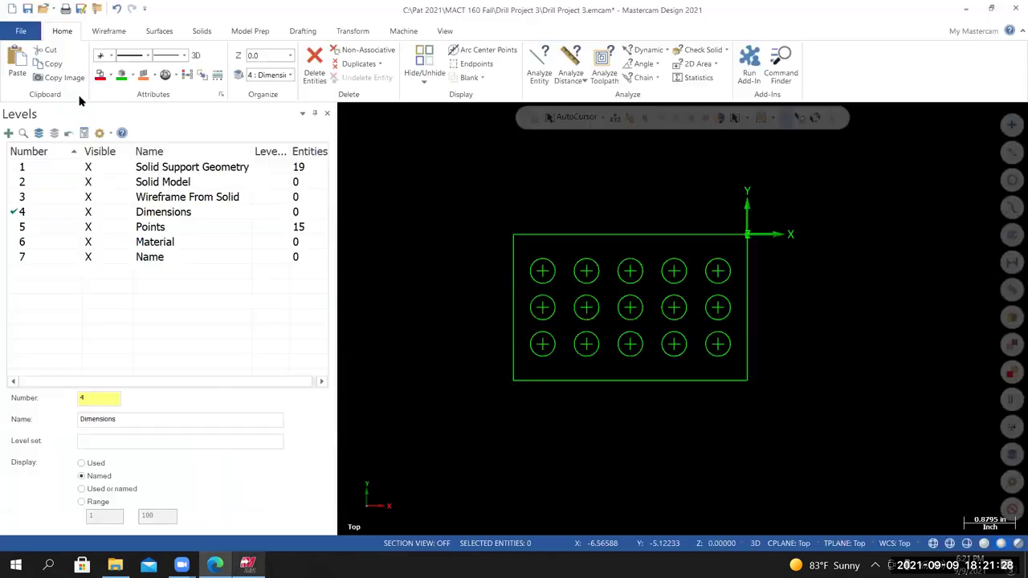
left_click(302, 30)
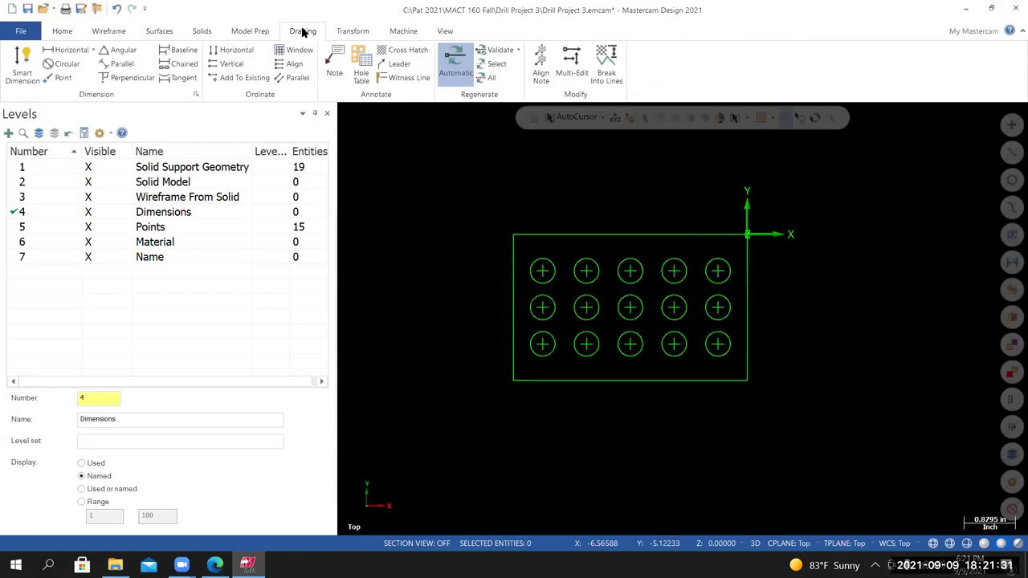
left_click(22, 66)
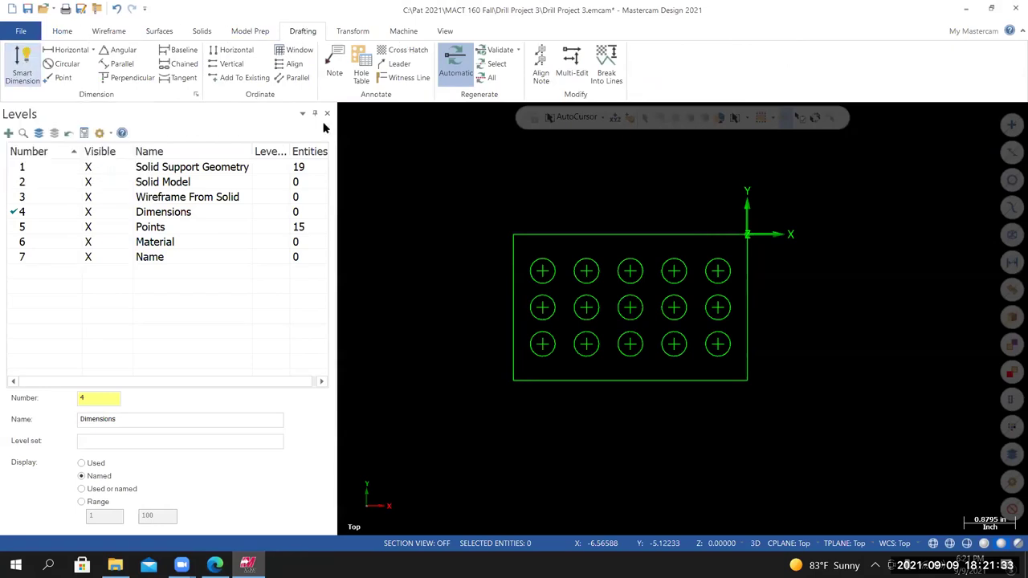
scroll(629, 378, "down", 1)
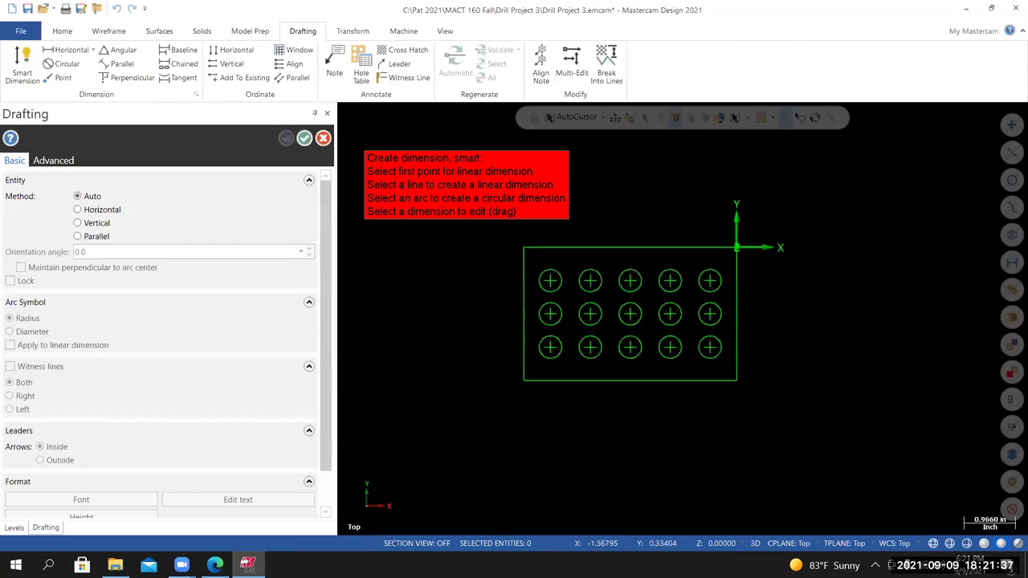
left_click(666, 249)
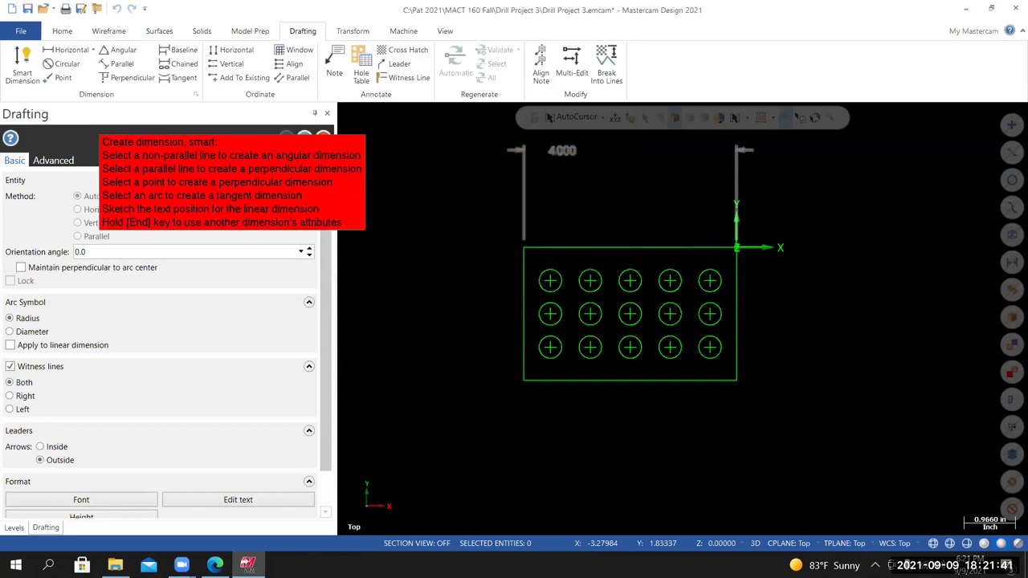
Accept a text height of 0.15 for dimensions and notes, maintaining the current arrowhead ratio.
scroll(617, 231, "down", 3)
scroll(634, 237, "up", 4)
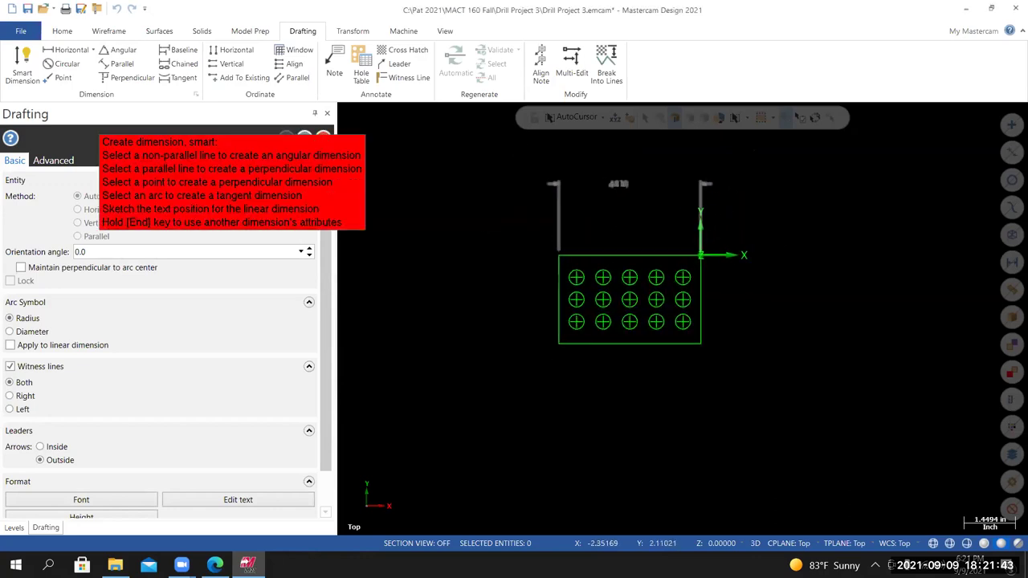
scroll(628, 202, "down", 2)
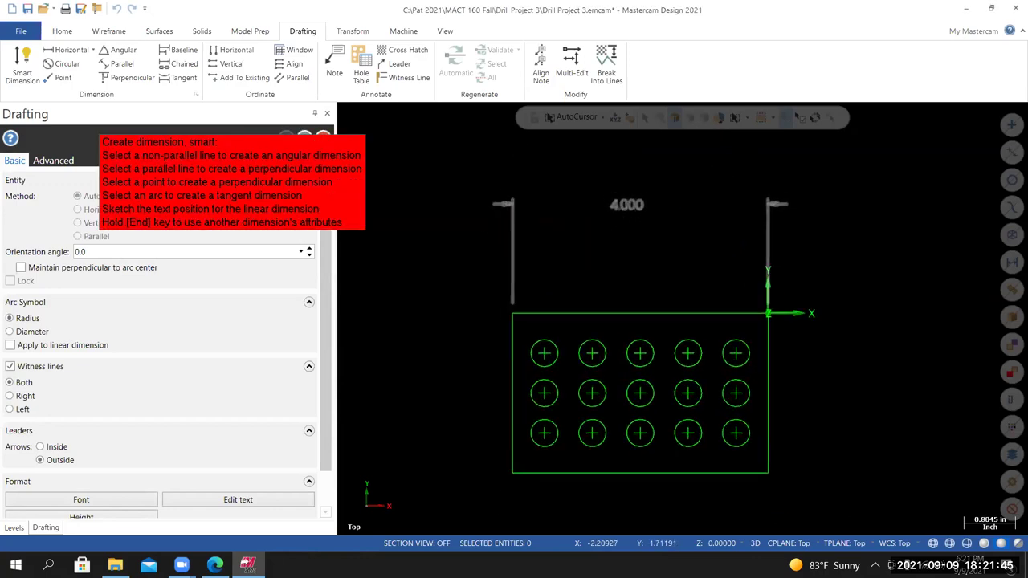
scroll(633, 209, "up", 2)
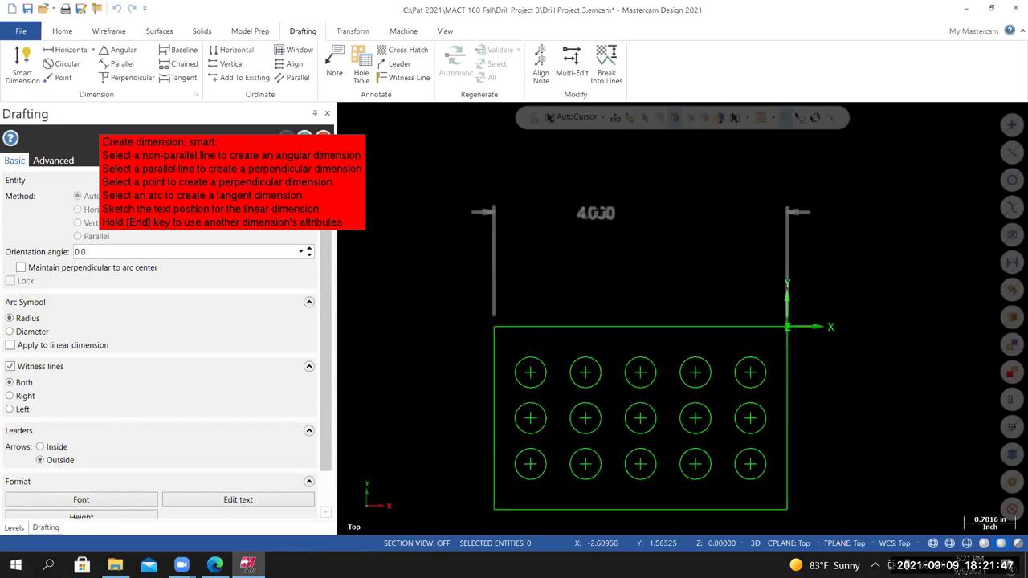
scroll(327, 308, "down", 1)
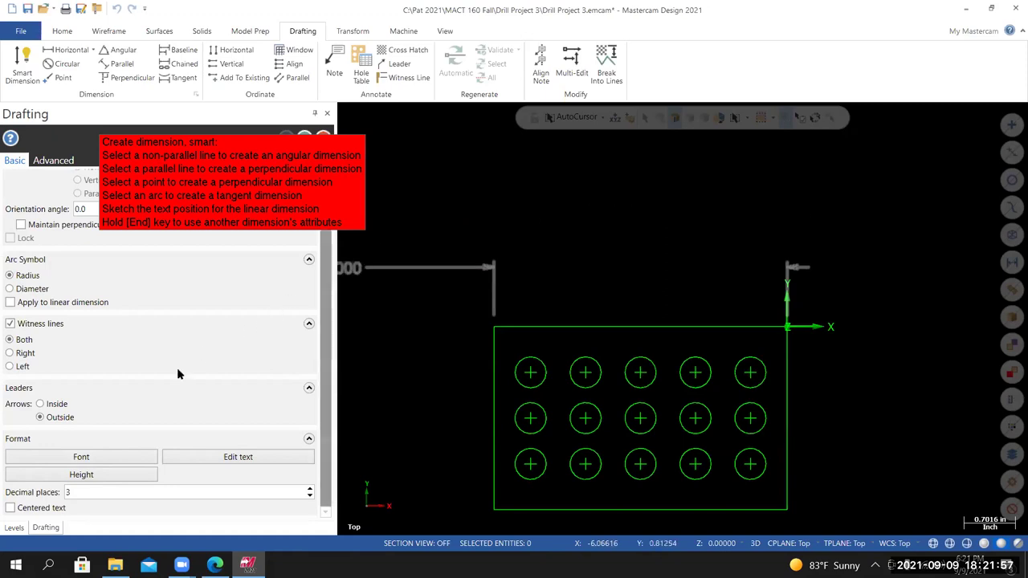
left_click(81, 475)
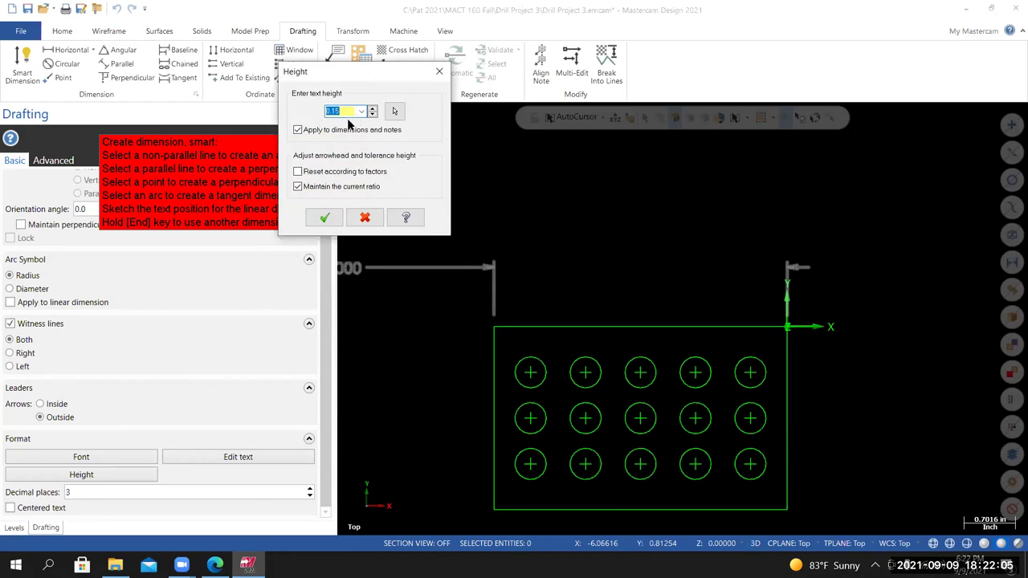
left_click(325, 219)
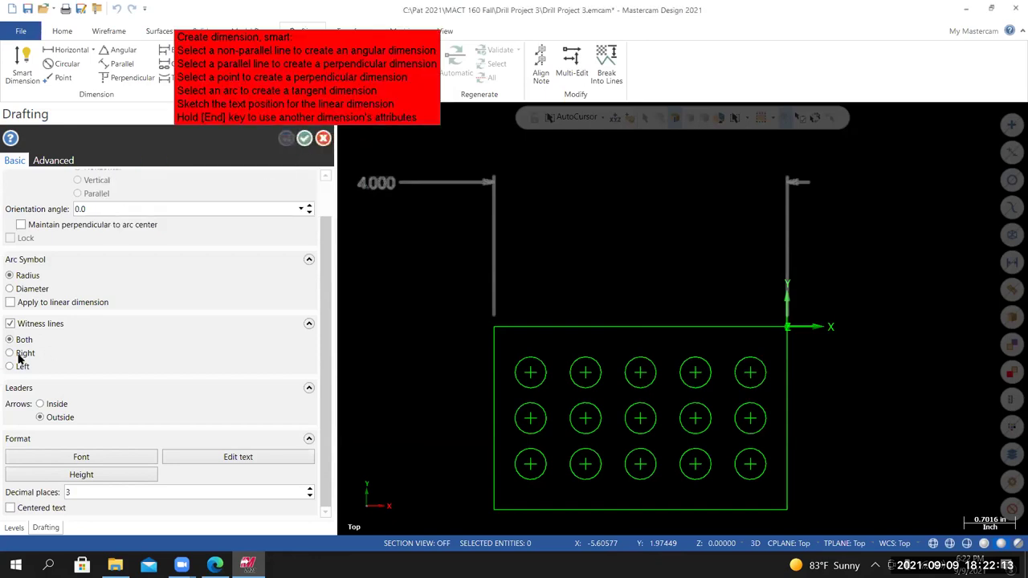
Set the leader arrows to Inside and place the top edge's overall length dimension centred above the plate.
left_click(41, 405)
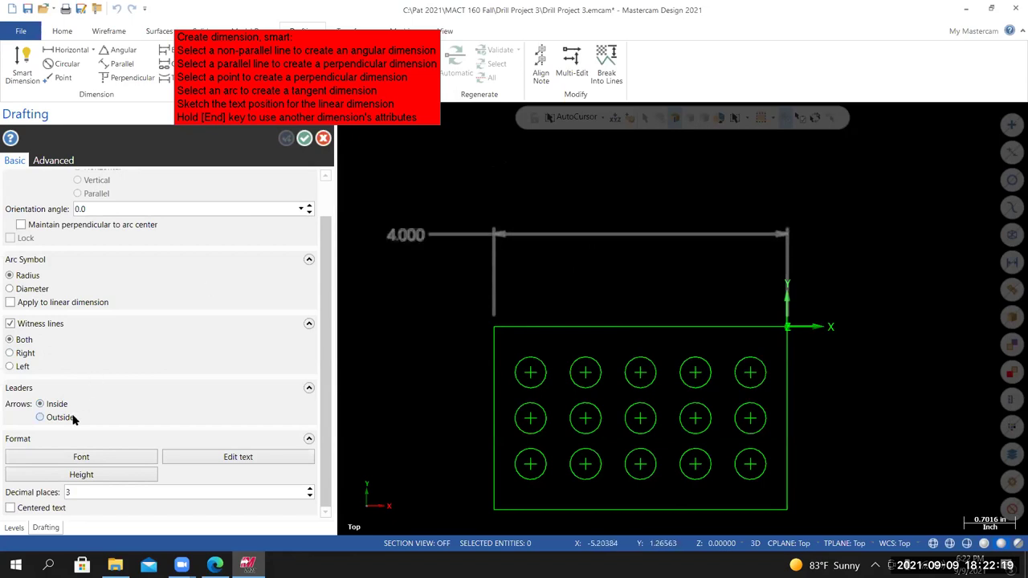
left_click(40, 418)
left_click(40, 404)
left_click(40, 417)
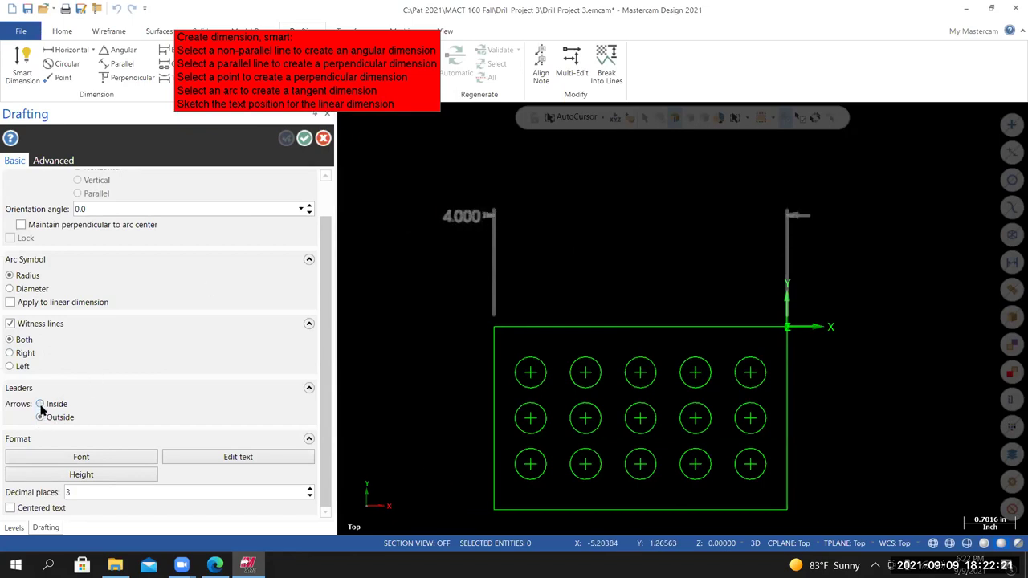
left_click(41, 404)
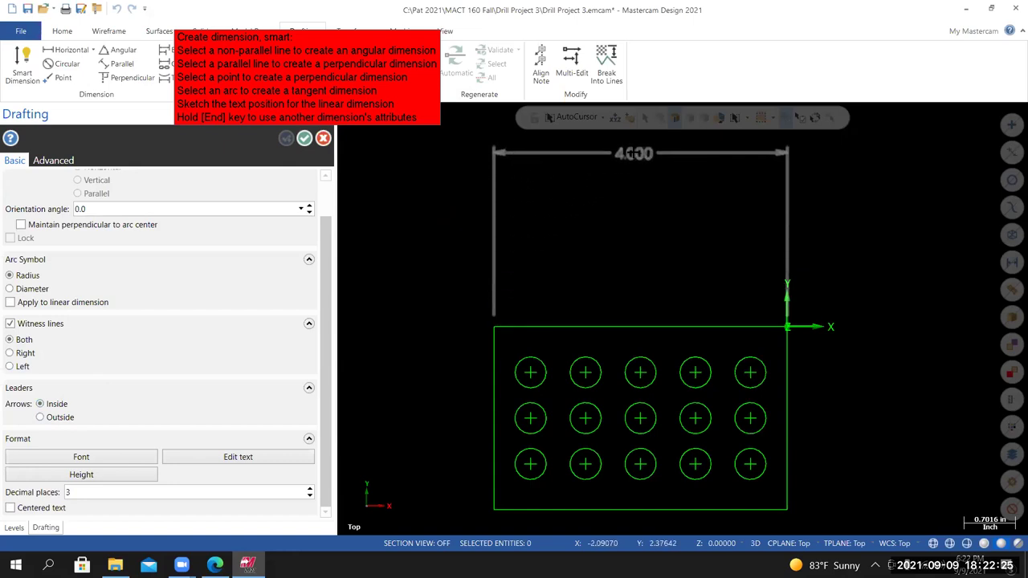
left_click(633, 152)
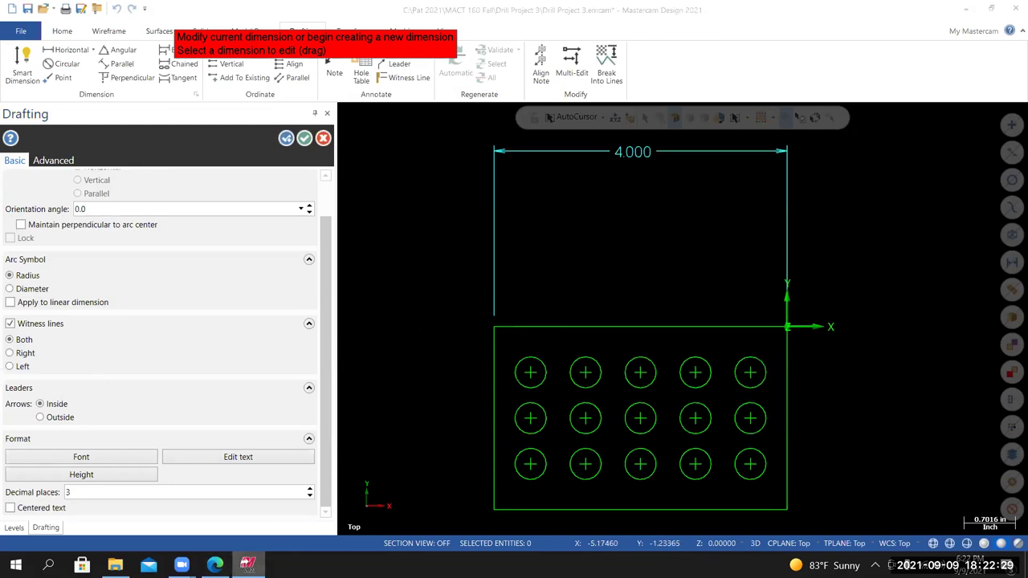
Recheck the drawing in Edge, return to Mastercam and dimension horizontally from the plate's right edge to the top-right hole, placing the text beyond the right edge.
key("alt+Tab")
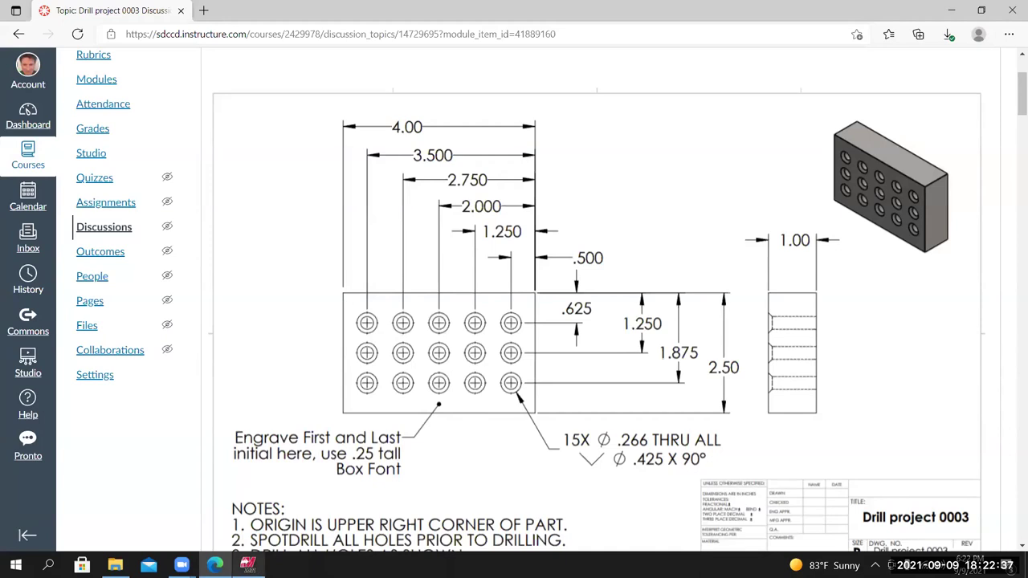
left_click(247, 565)
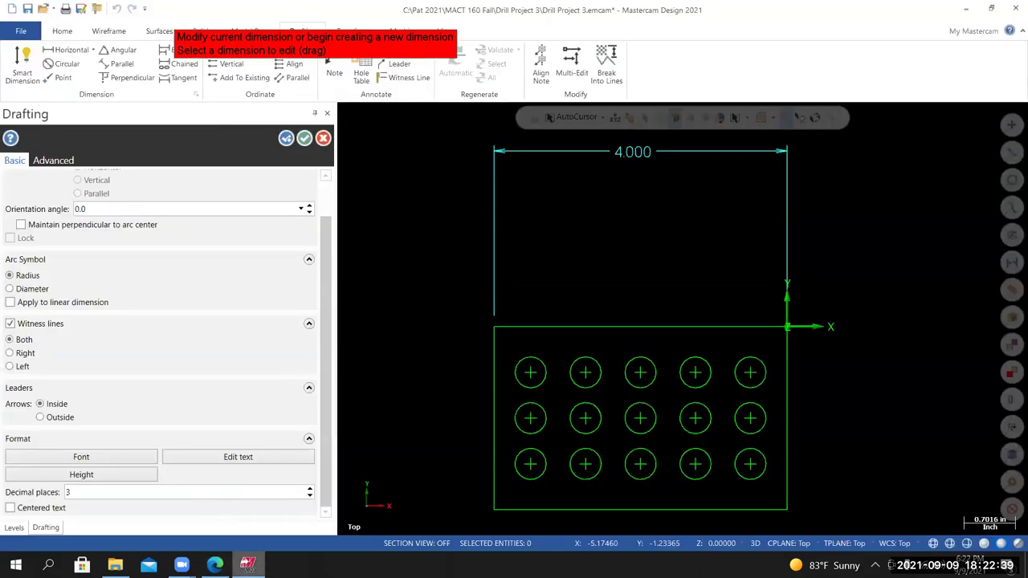
left_click(787, 402)
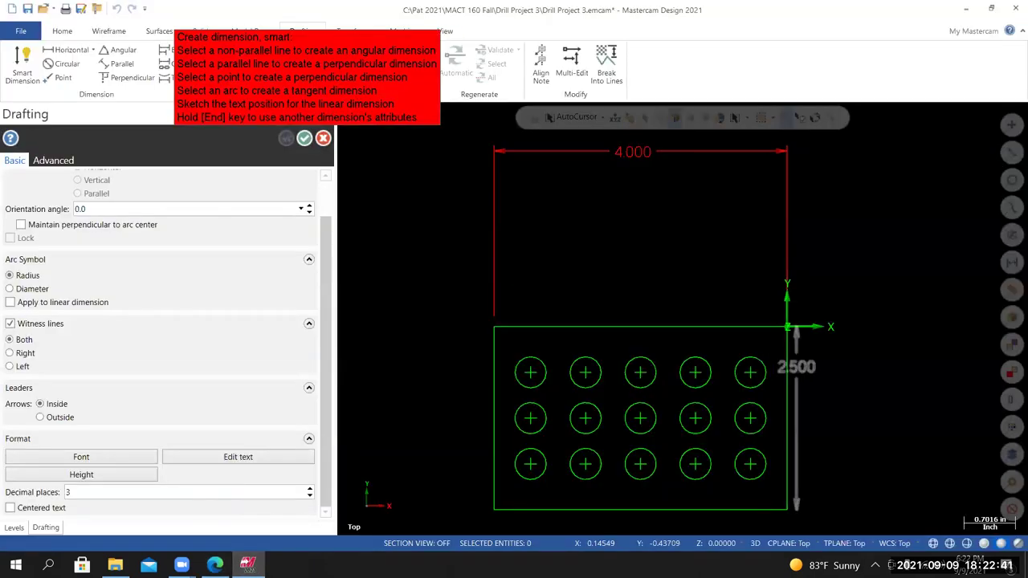
left_click(750, 372)
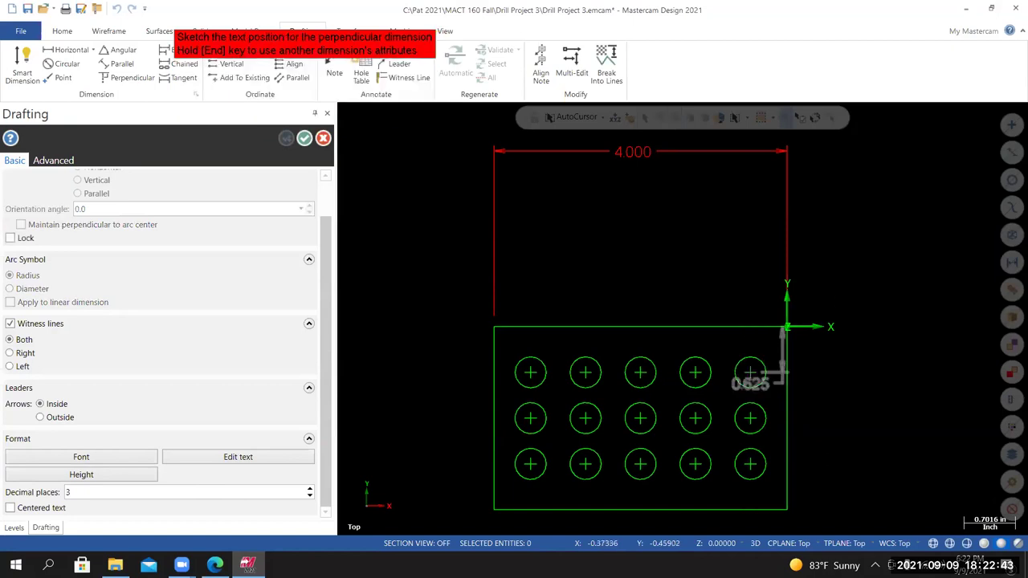
left_click(850, 305)
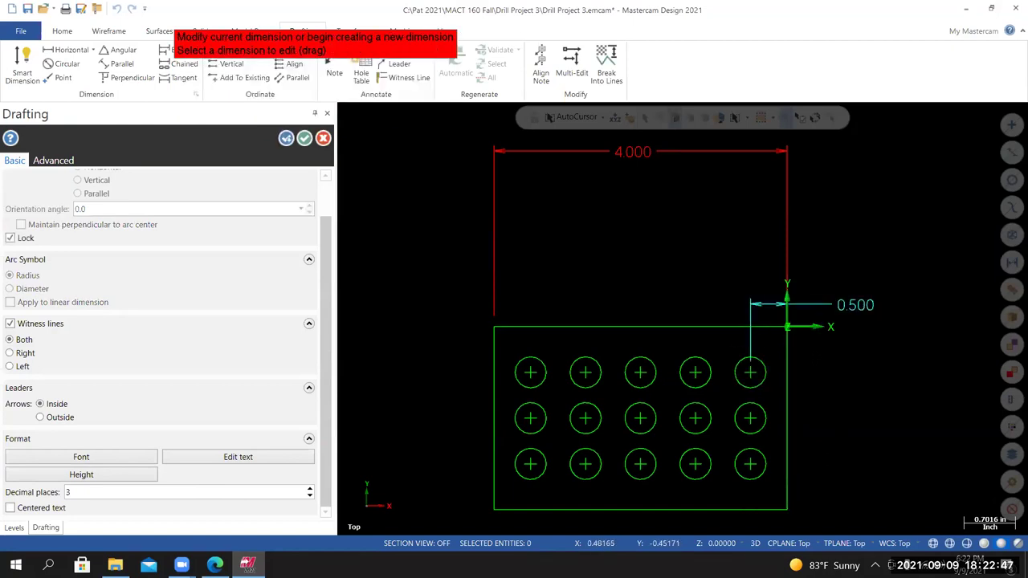
Dimension horizontally from the plate's right edge to the top-row holes in the fourth and third columns from the left, stacking the dimensions above the plate.
left_click(788, 418)
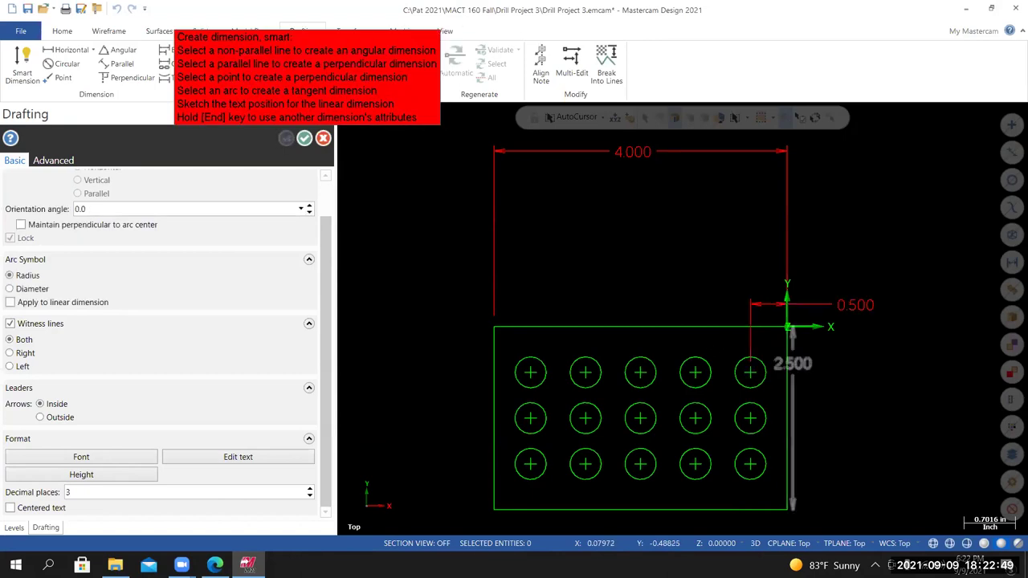
left_click(696, 372)
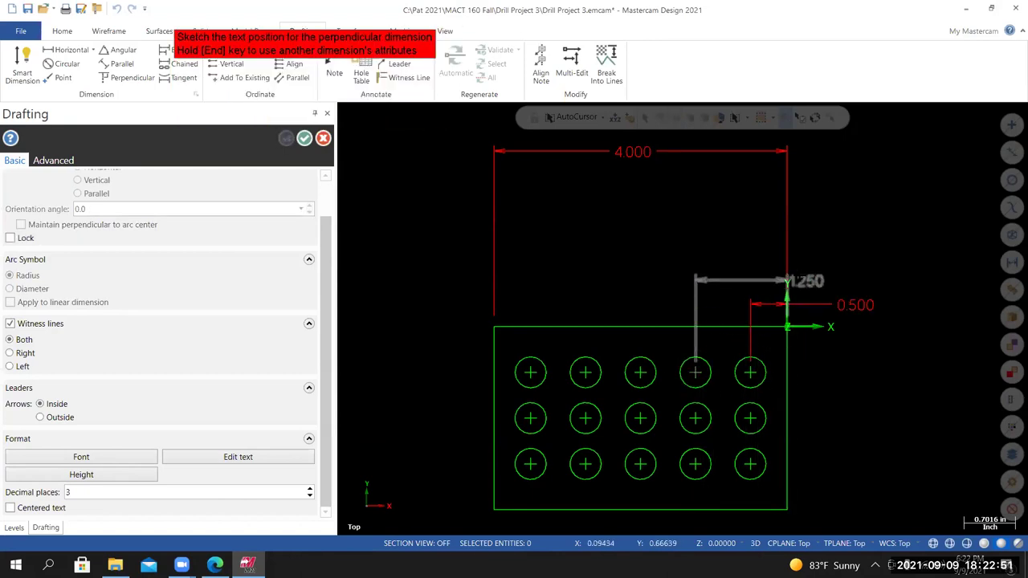
left_click(740, 273)
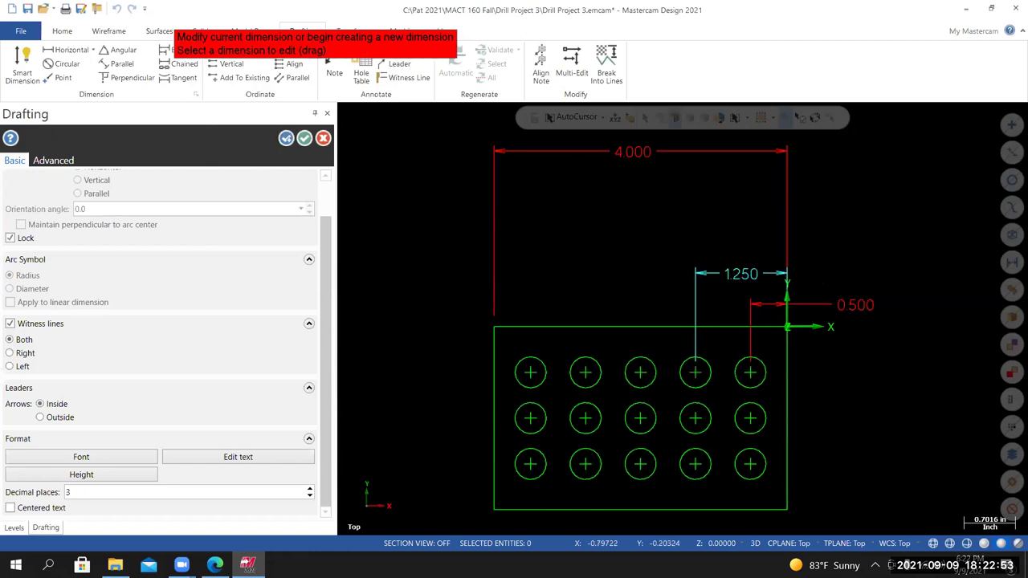
left_click(787, 442)
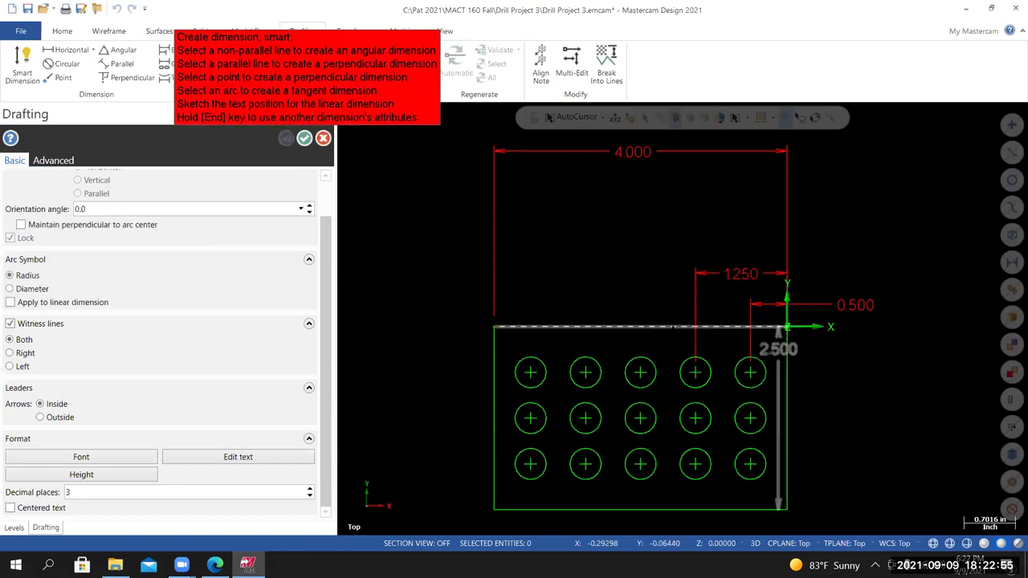
left_click(641, 372)
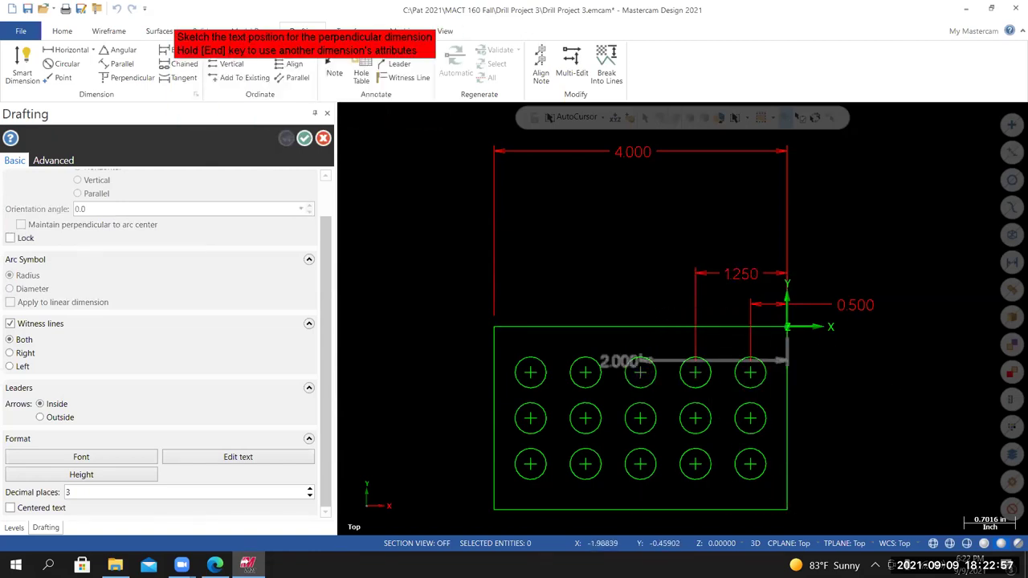
left_click(713, 237)
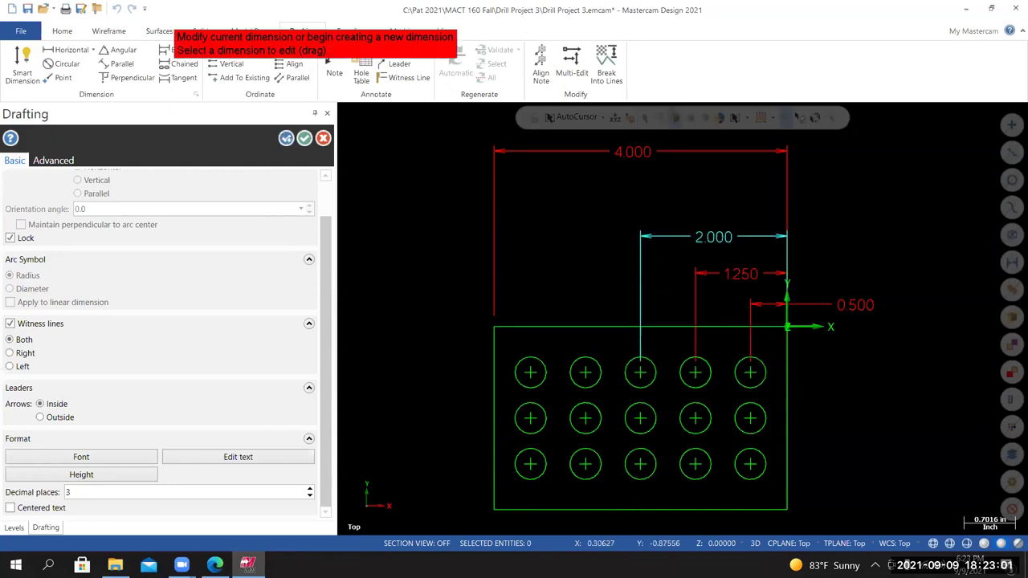
Dimension horizontally from the right edge to the top-row holes in the second and first columns, stack both below the overall length, and finish the command.
left_click(787, 434)
left_click(586, 372)
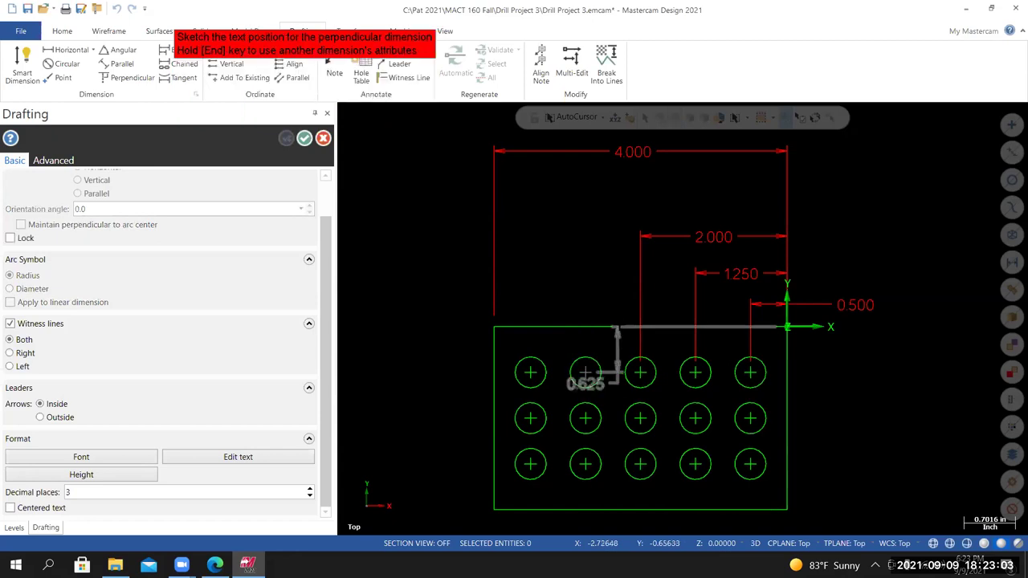
left_click(686, 205)
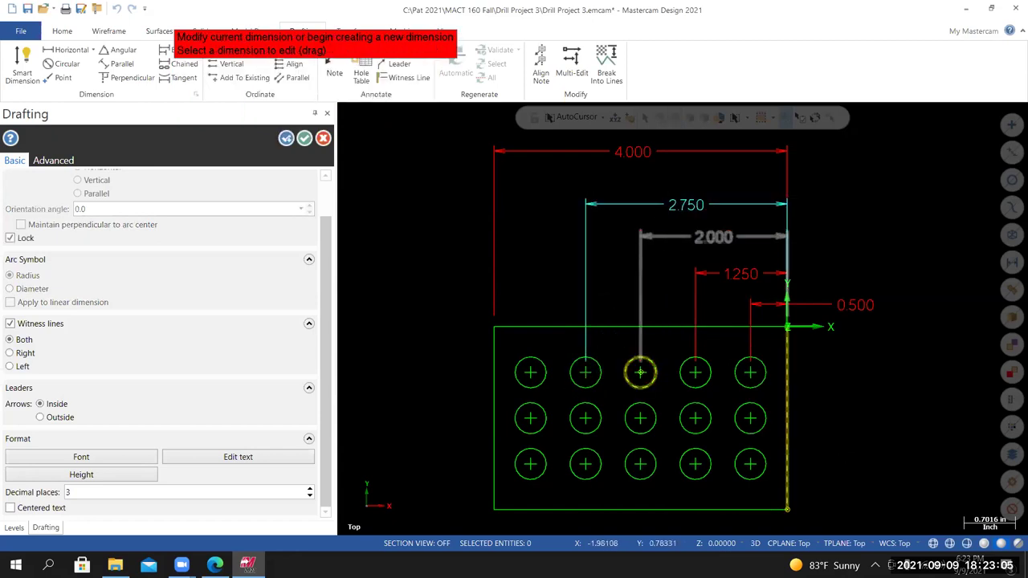
left_click(531, 373)
left_click(637, 173)
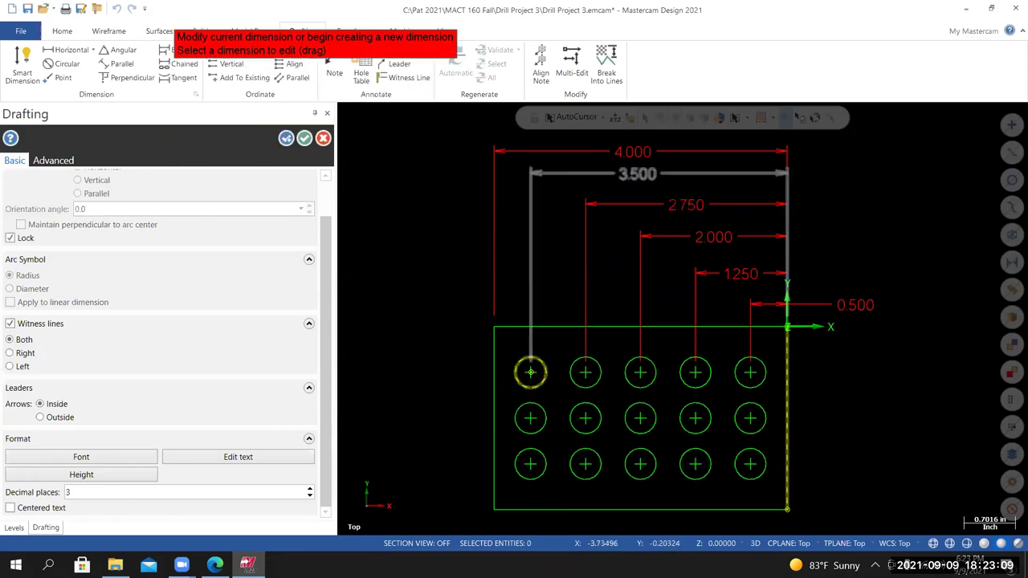
left_click(304, 138)
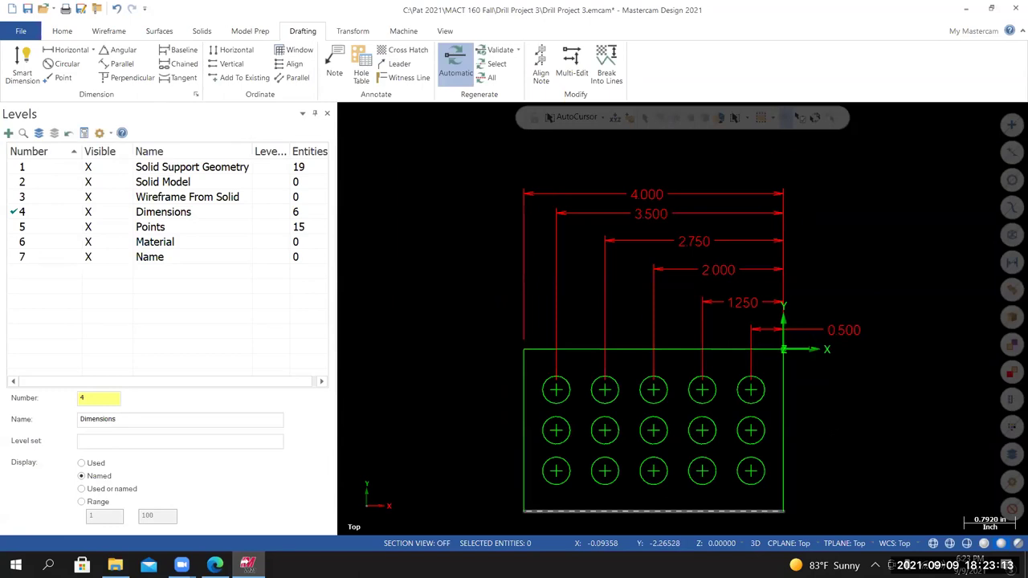
Recheck the drawing in Edge, return to Mastercam and dimension vertically from the top edge to the right column's top and middle holes.
scroll(846, 424, "up", 1)
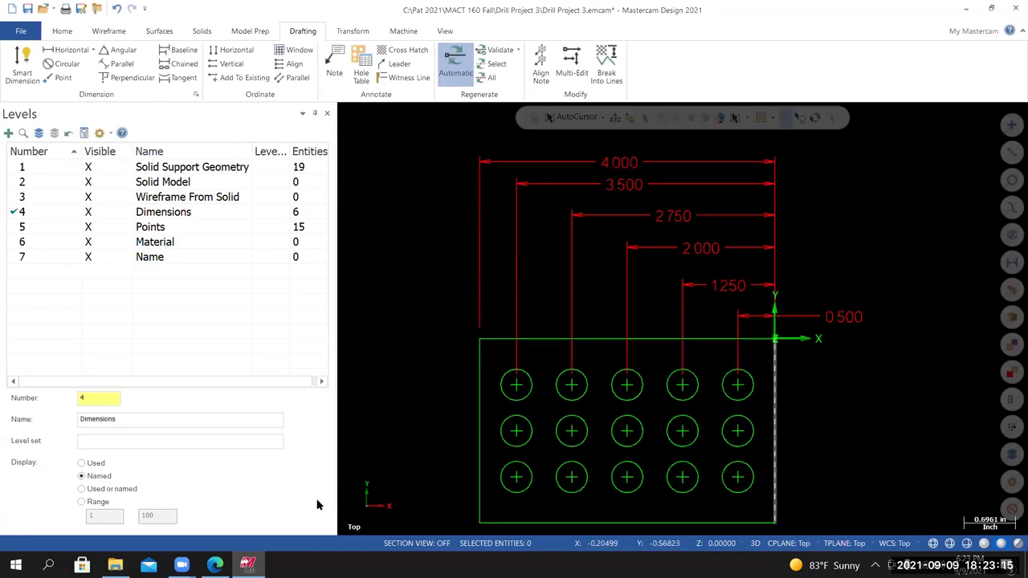
left_click(247, 565)
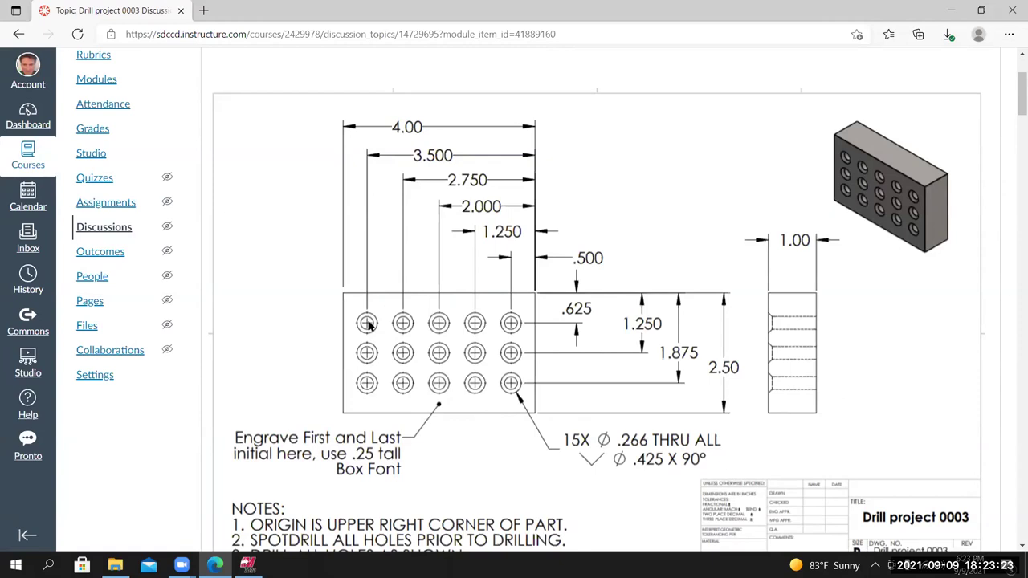
left_click(248, 565)
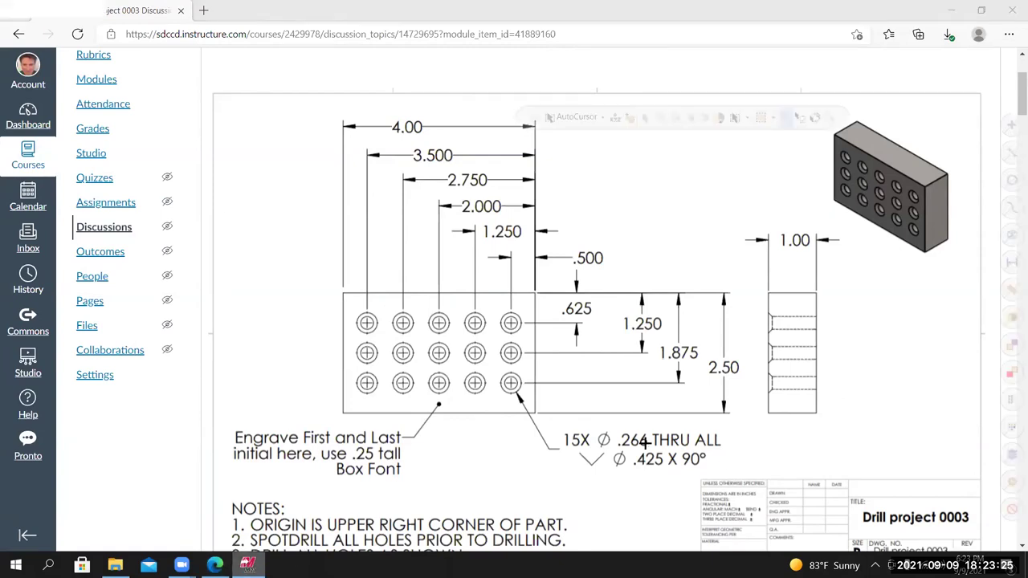
left_click(23, 64)
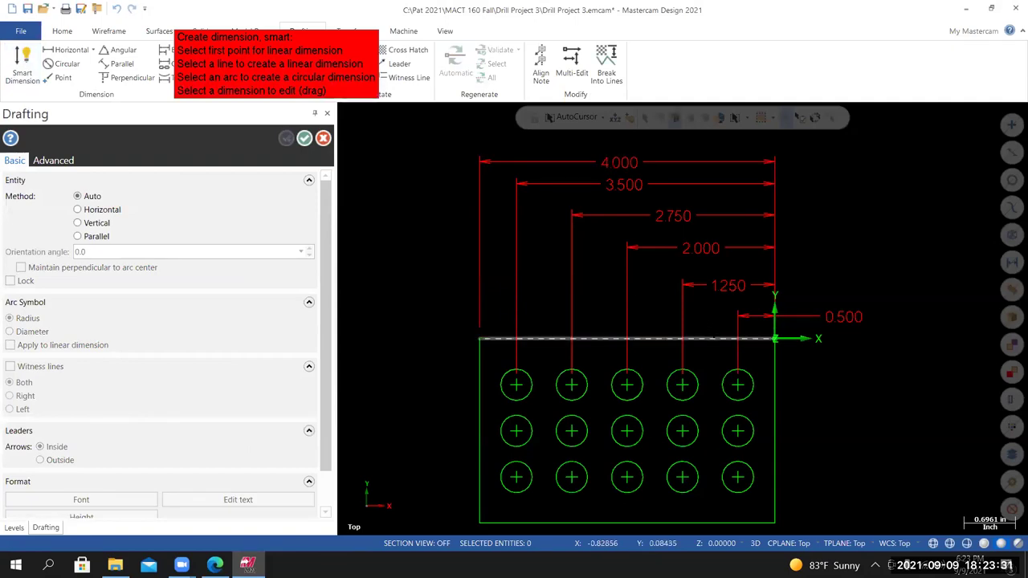
left_click(714, 335)
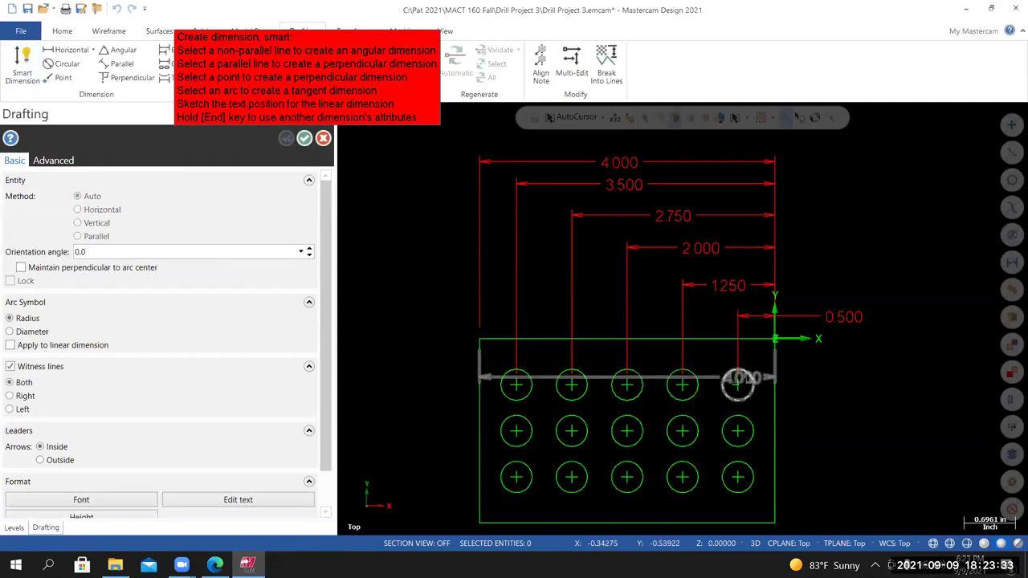
left_click(738, 386)
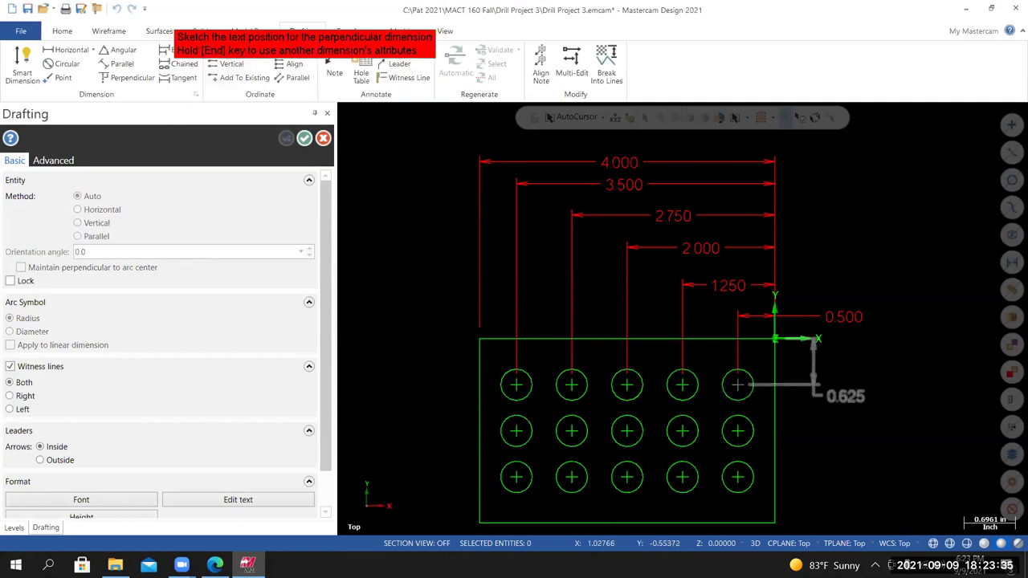
left_click(856, 361)
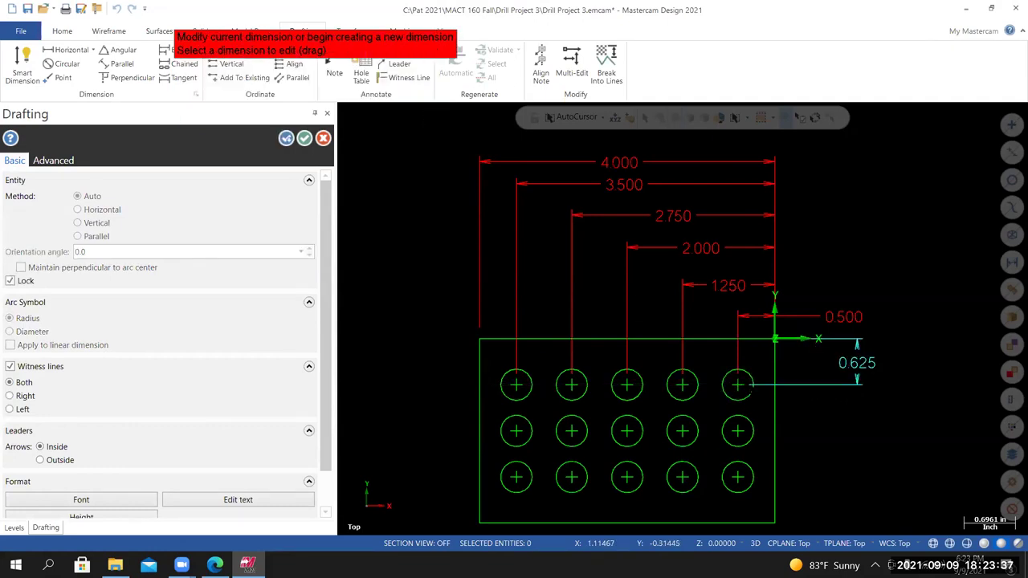
left_click(713, 339)
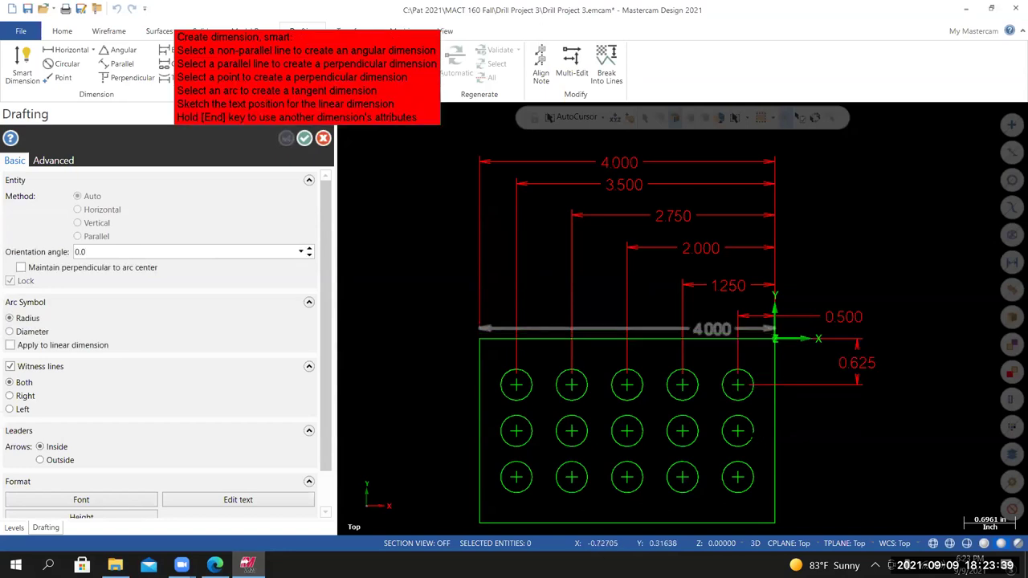
left_click(739, 431)
left_click(896, 386)
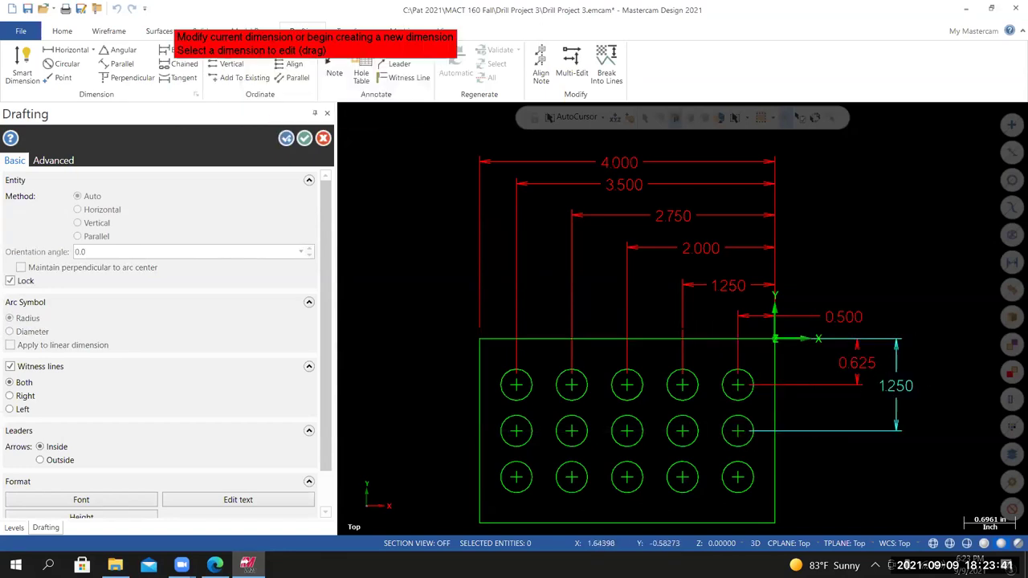
Dimension vertically from the plate's top edge to the bottom-right hole, outside the other two vertical dimensions.
left_click(723, 339)
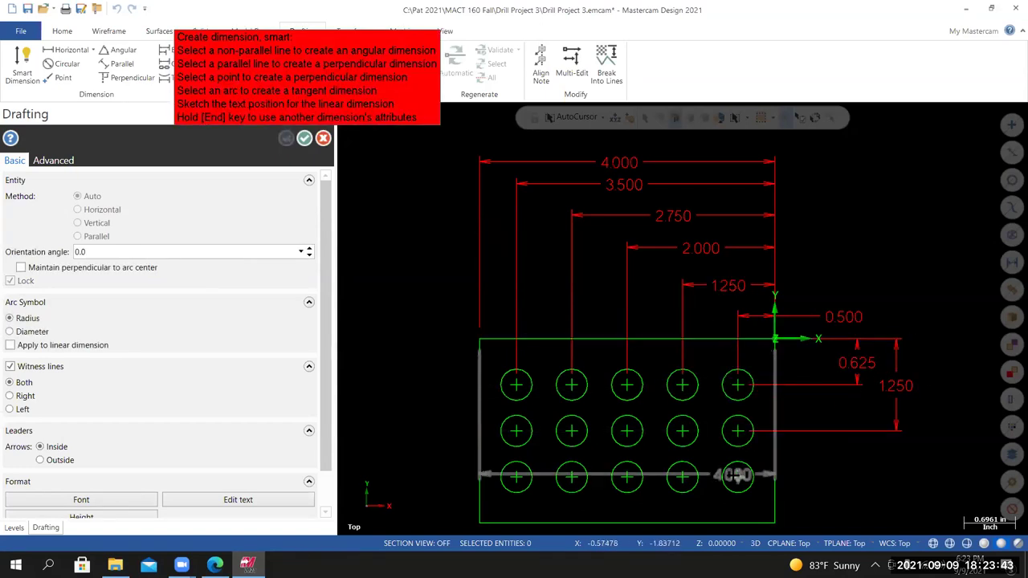
left_click(738, 477)
left_click(992, 401)
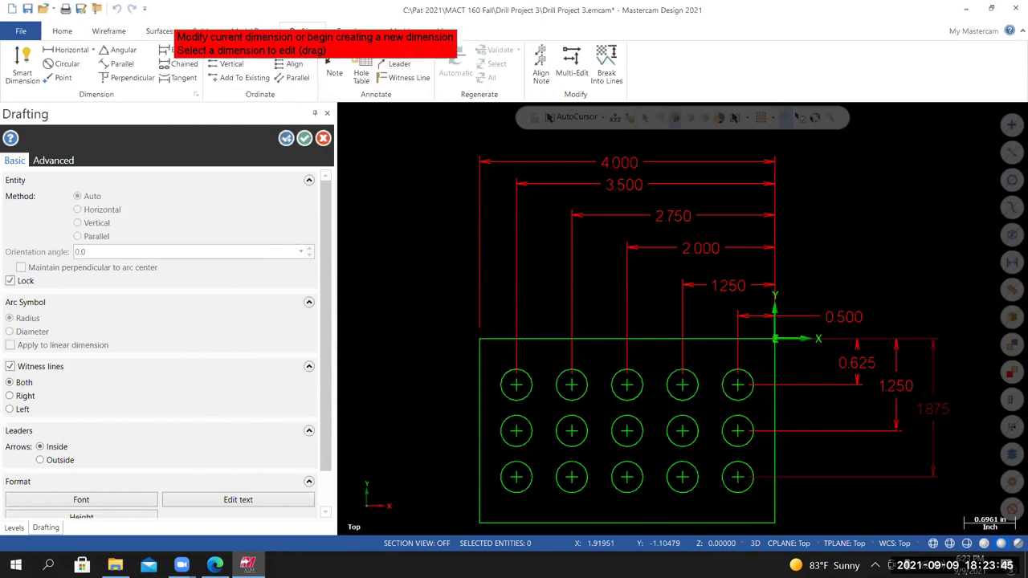
Dimension the plate's overall height between its top and bottom edges, place it outermost on the right side, and finish the command.
scroll(904, 422, "down", 2)
key("alt+F1")
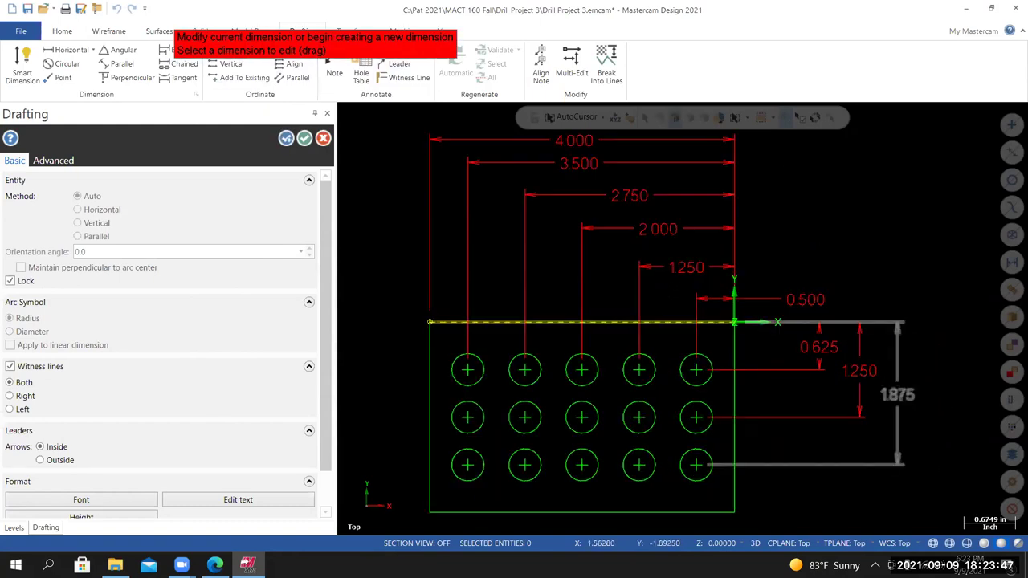
left_click(665, 319)
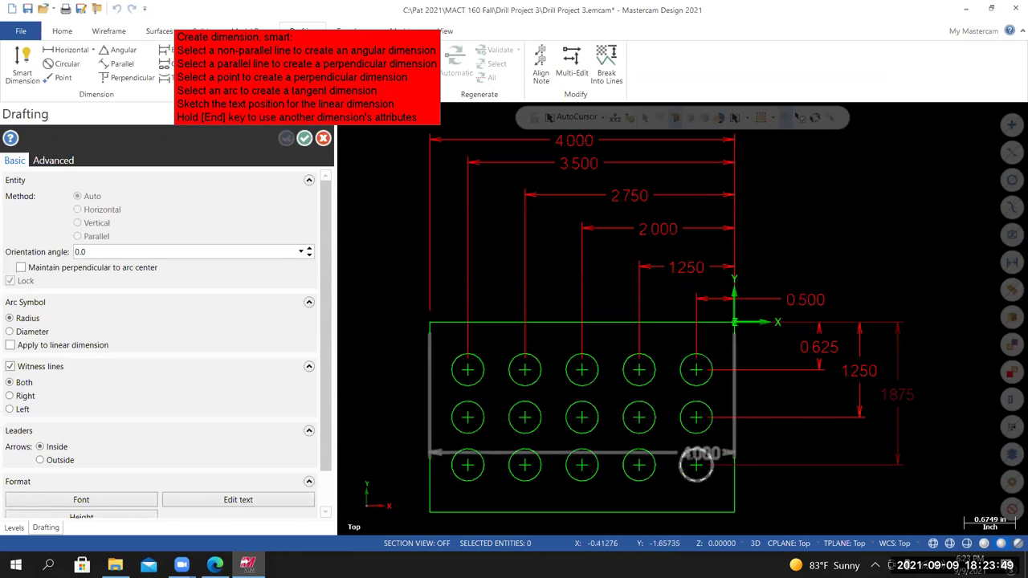
left_click(667, 510)
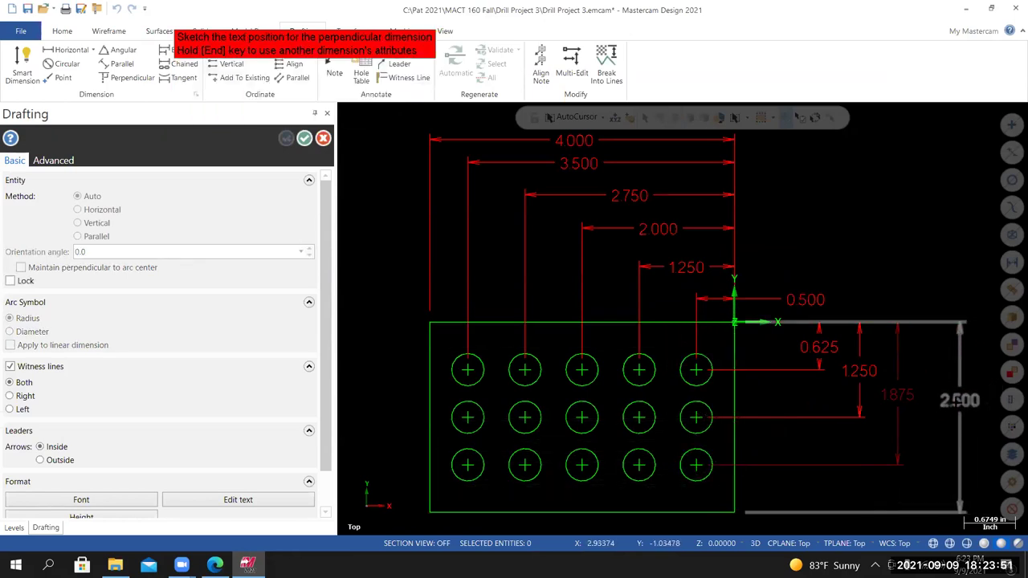
left_click(956, 404)
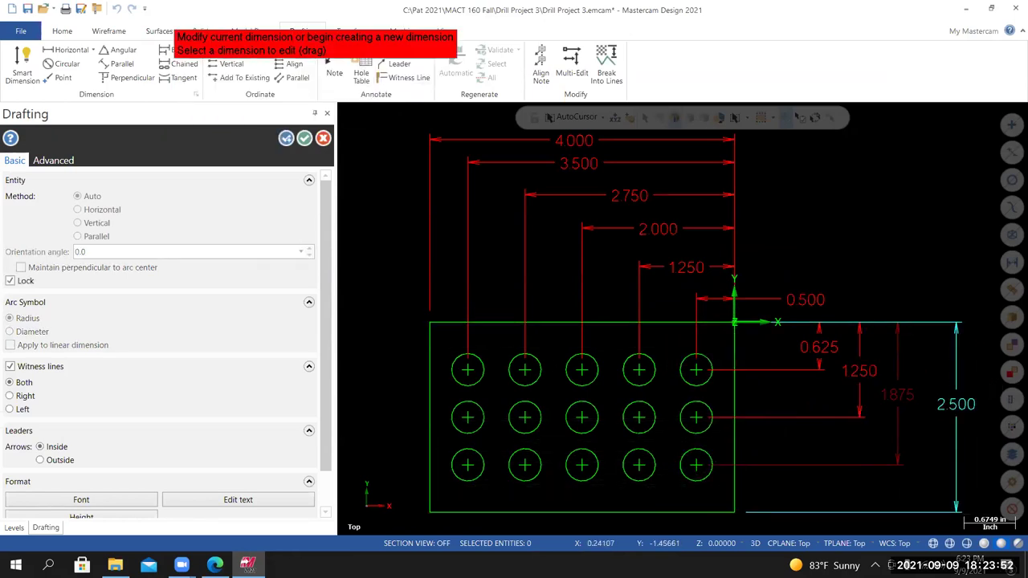
left_click(304, 138)
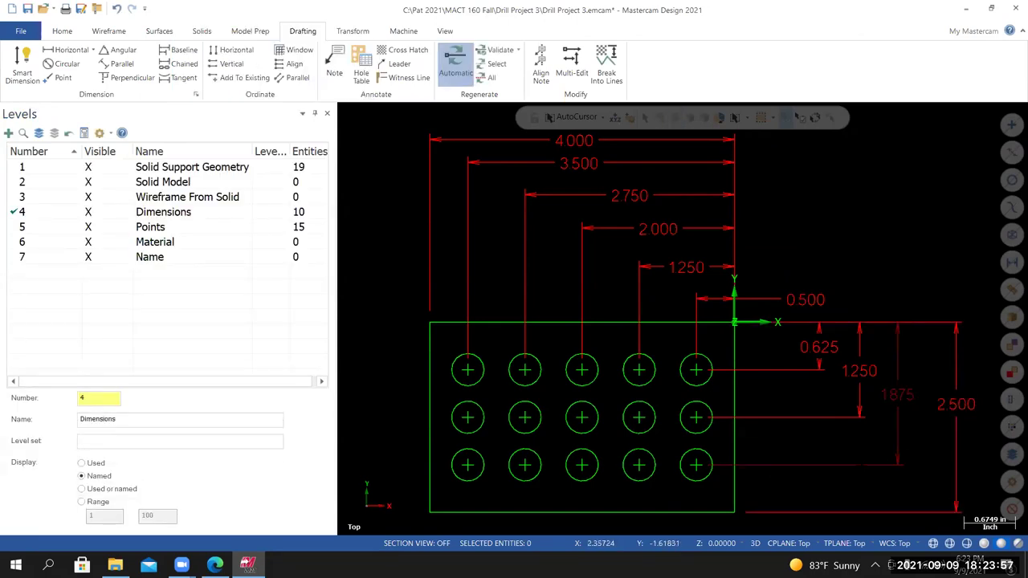
Delete the vertical dimension to the bottom-right hole and recreate it from the plate's top edge, between the middle-hole and overall-height dimensions.
left_click(860, 464)
key("Delete")
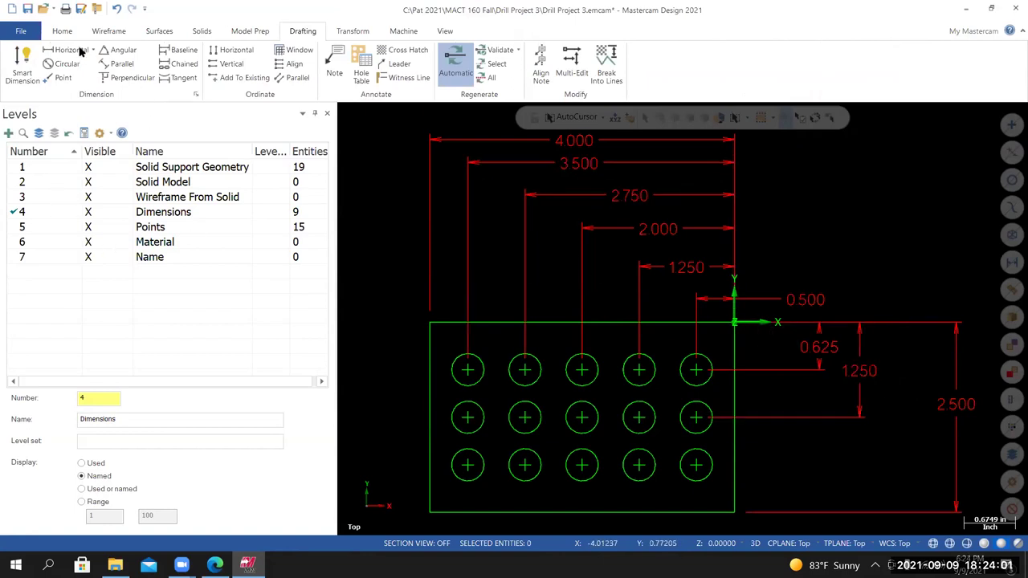
left_click(23, 64)
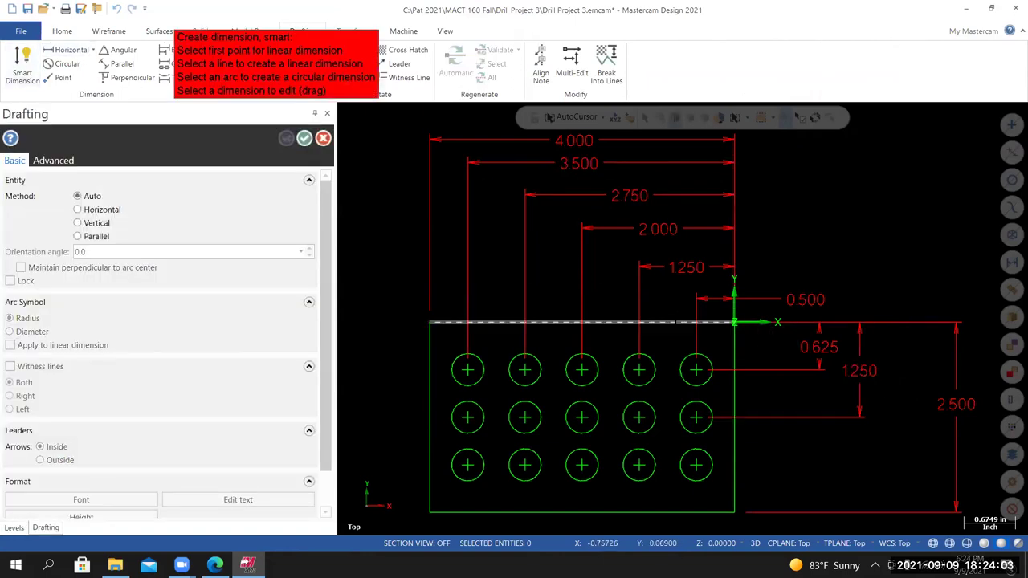
left_click(677, 322)
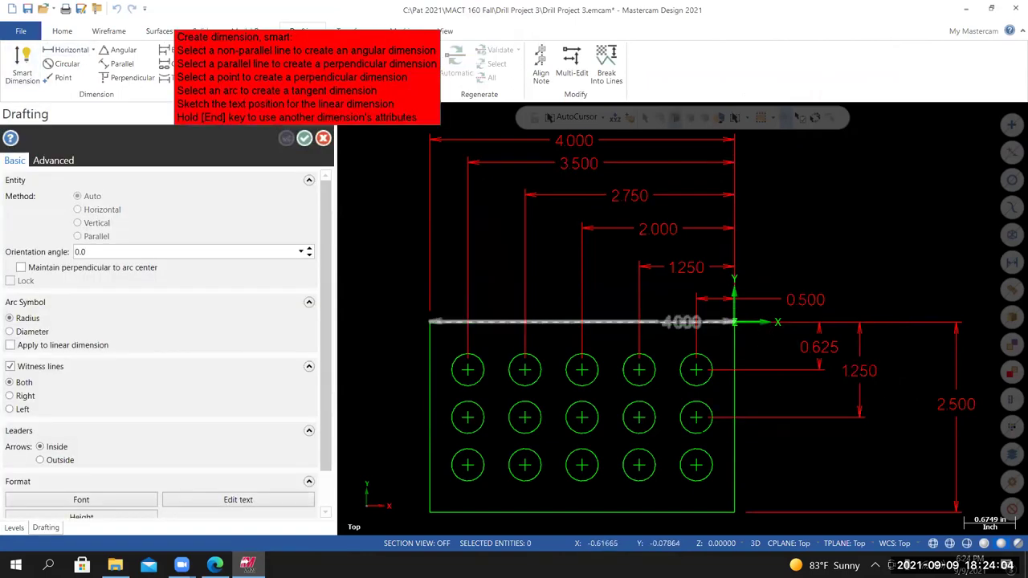
left_click(696, 464)
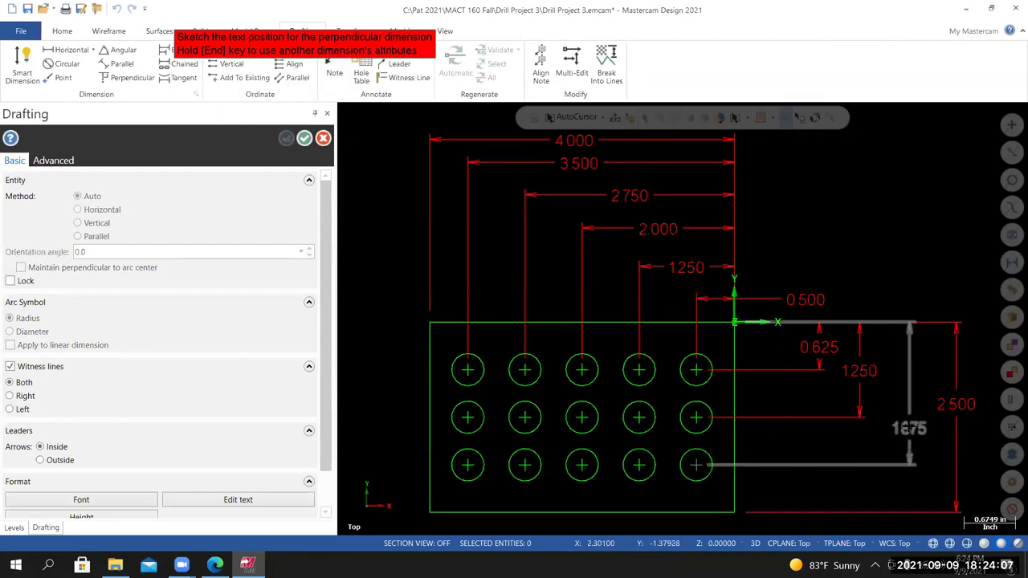
left_click(910, 427)
left_click(304, 138)
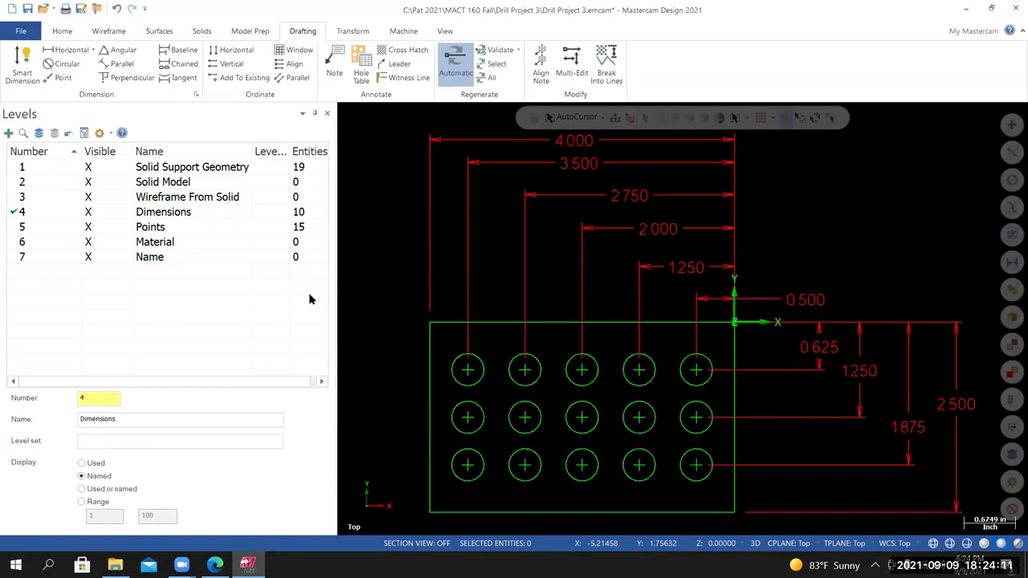
Review the placed dimensions, then compare them with the Drill project 0003 drawing in Edge, including its hole callout and notes.
scroll(696, 370, "down", 2)
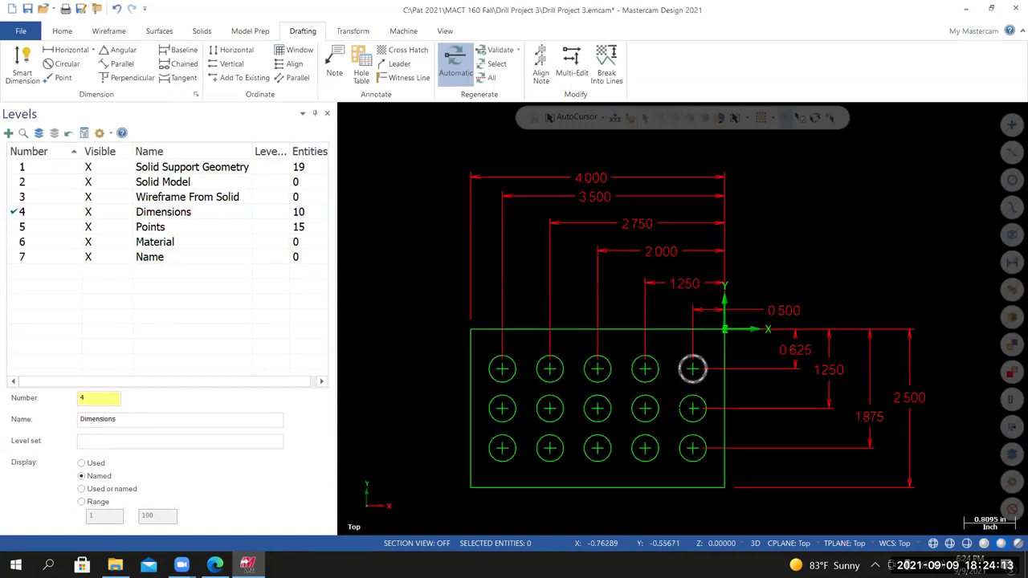
scroll(693, 410, "up", 1)
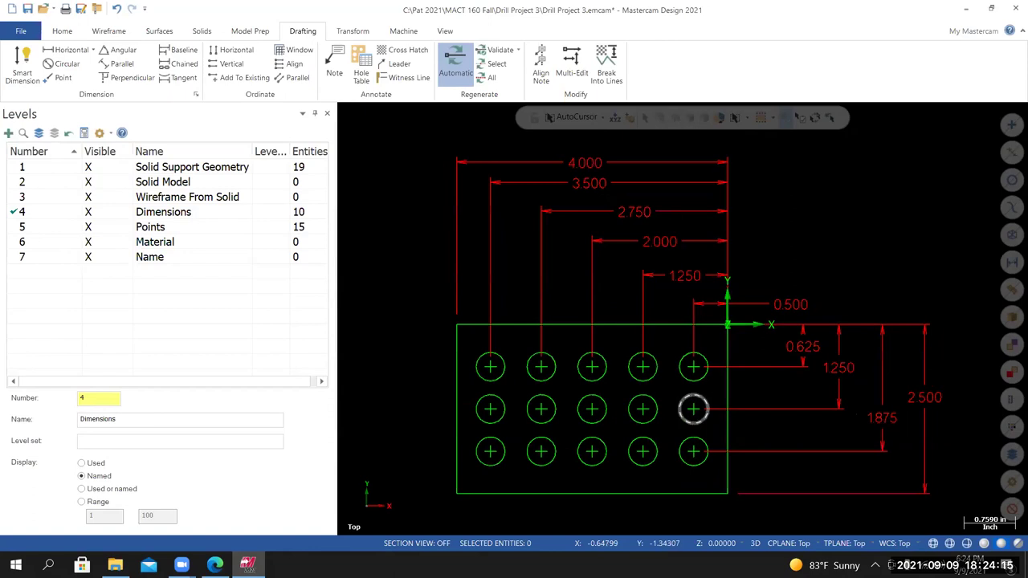
scroll(693, 410, "up", 1)
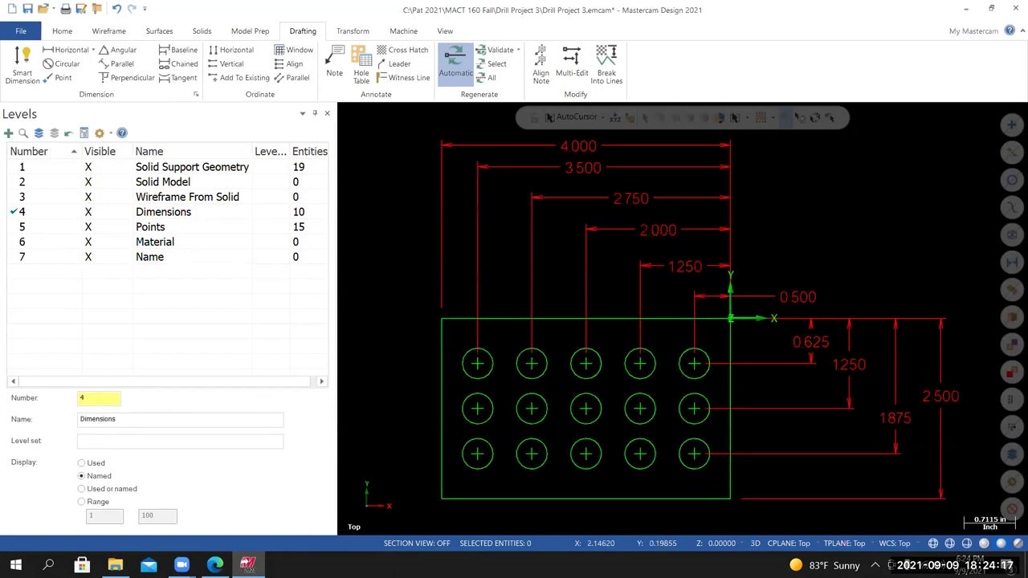
left_click(215, 565)
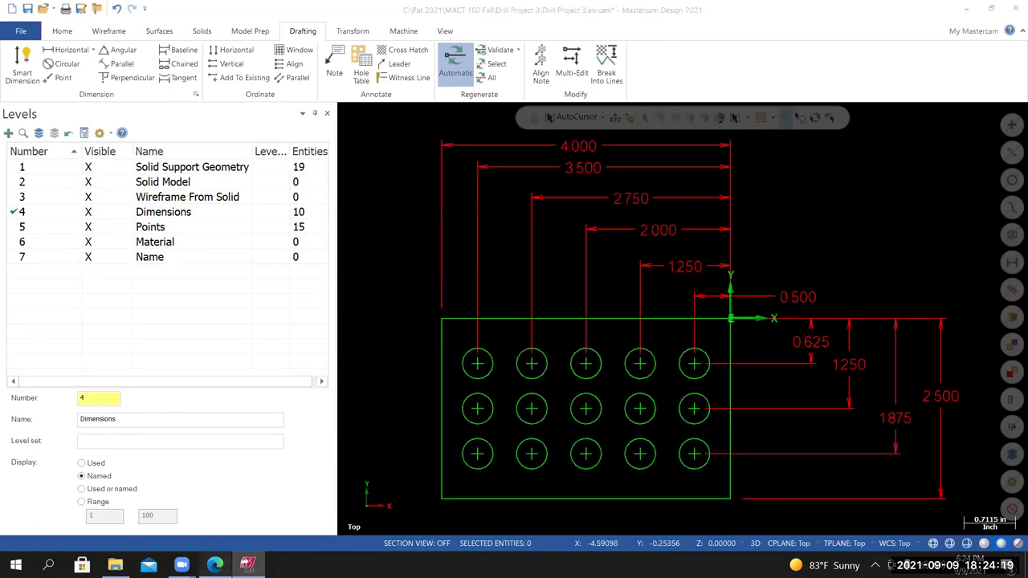
scroll(449, 430, "down", 3)
scroll(449, 430, "up", 3)
scroll(462, 423, "down", 1)
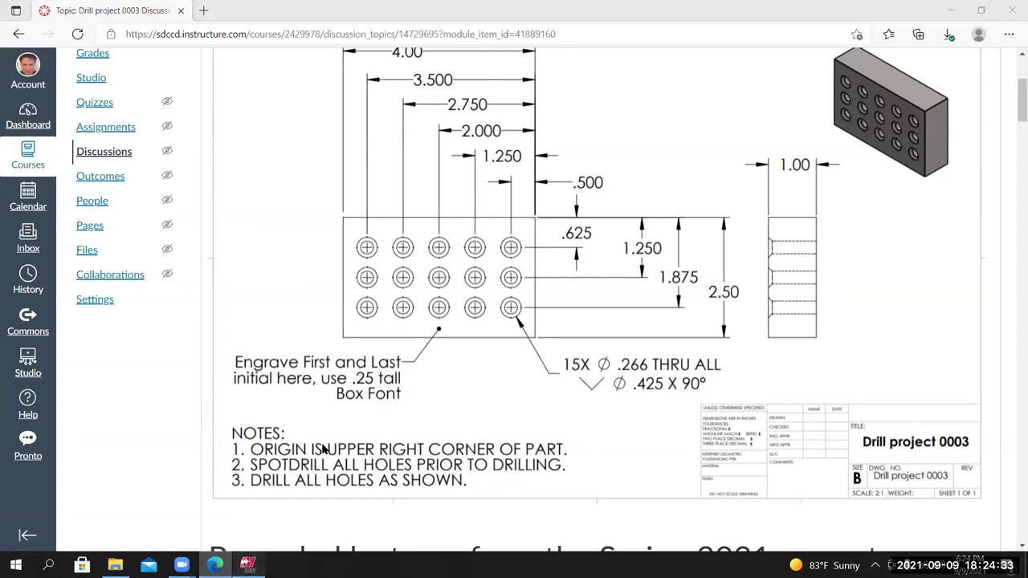
scroll(642, 322, "up", 3)
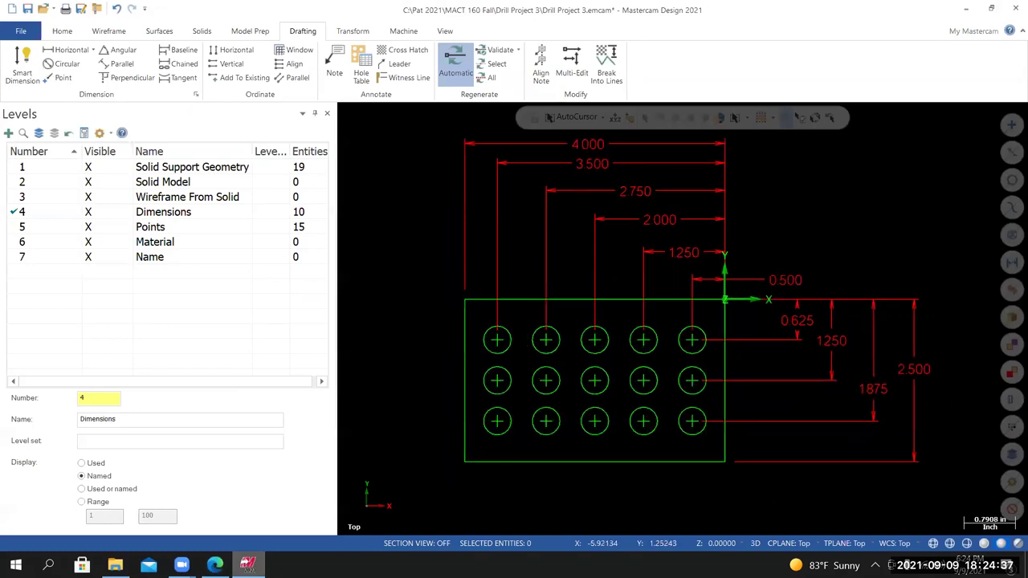
Add a diameter dimension to the bottom-right hole in Mastercam with outside arrows, place it below the plate's lower-right corner, and finish the command.
left_click(23, 64)
scroll(794, 508, "up", 2)
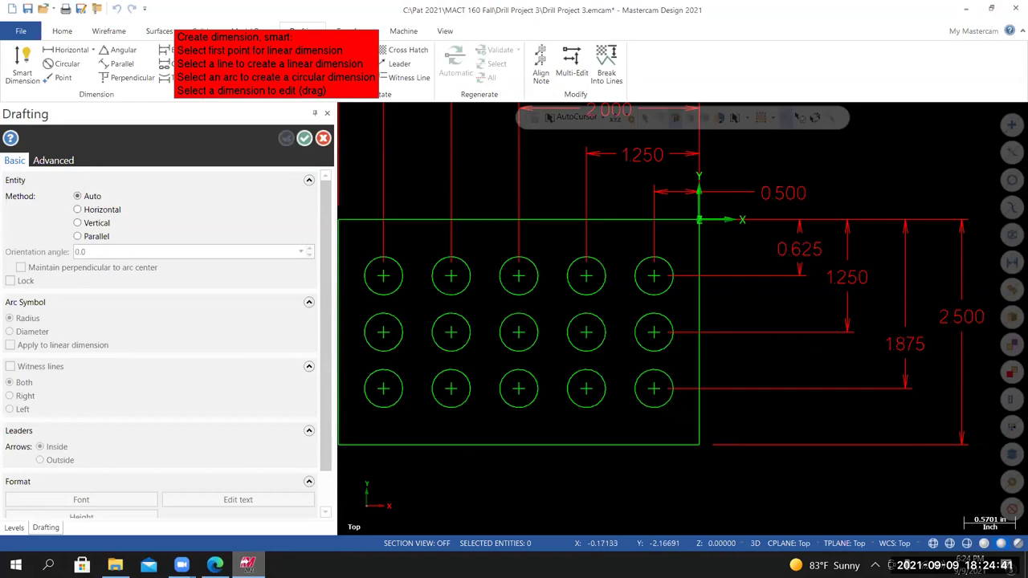
scroll(679, 398, "up", 1)
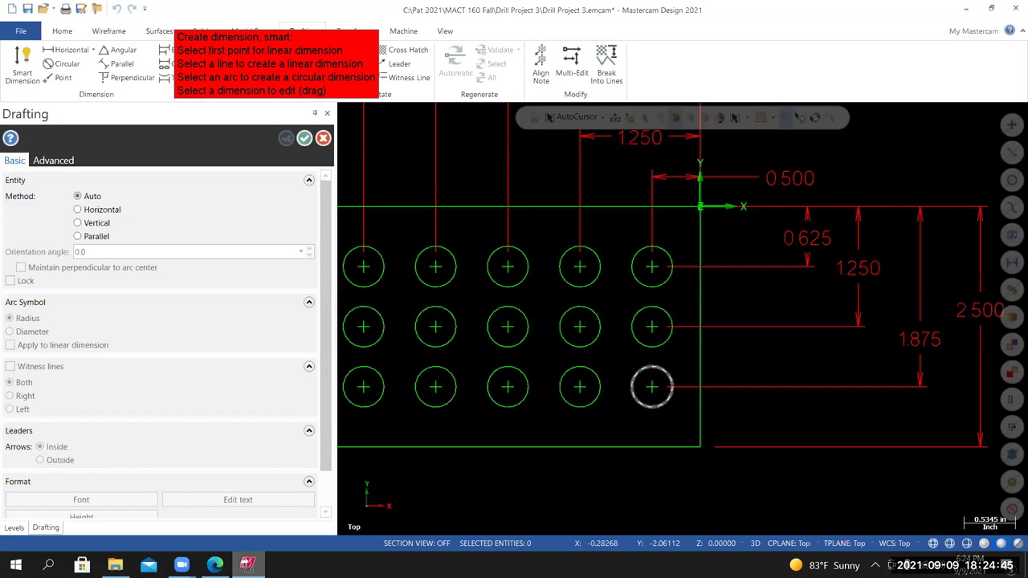
left_click(652, 388)
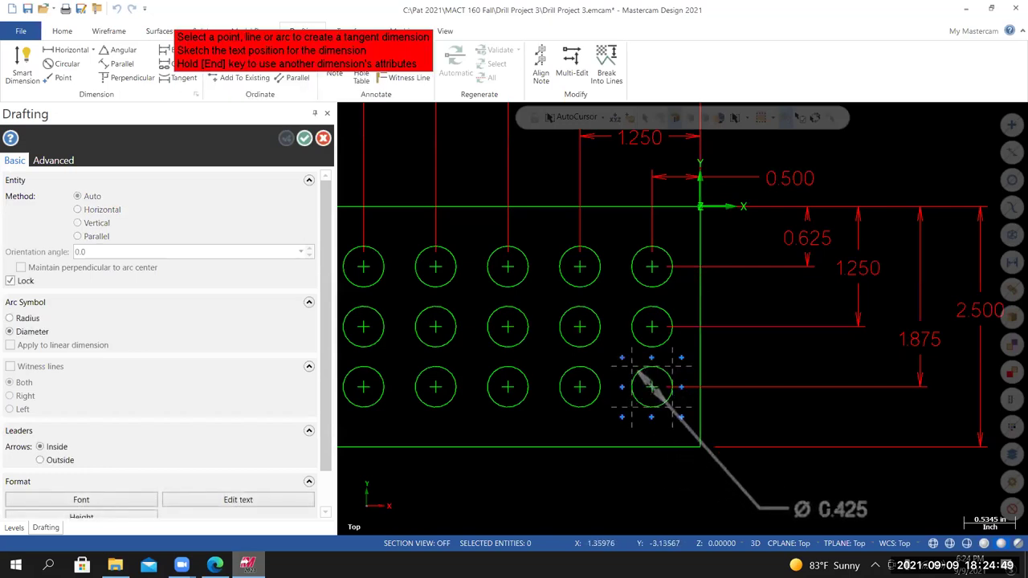
key("a")
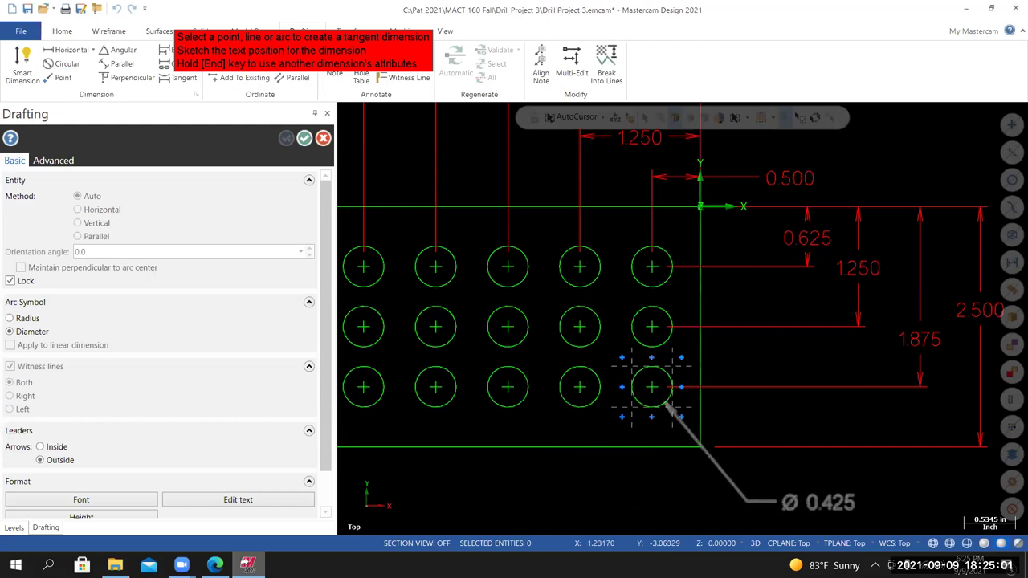
left_click(817, 496)
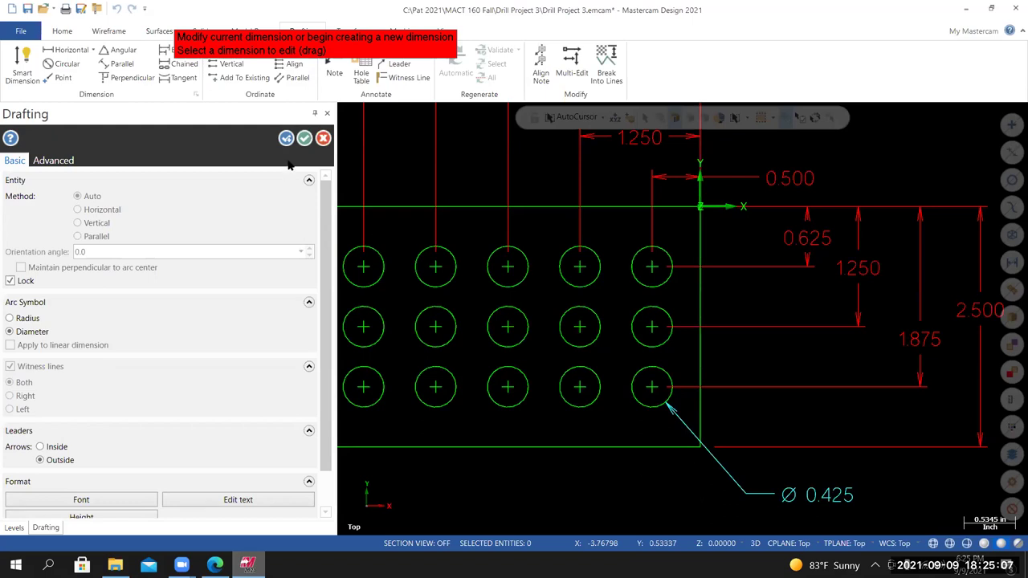
left_click(305, 138)
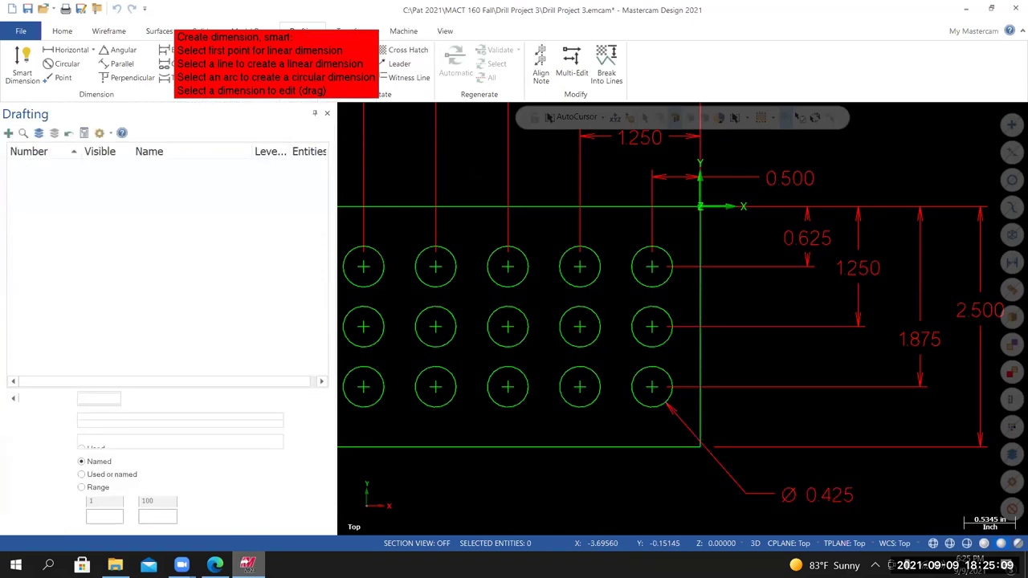
right_click(476, 175)
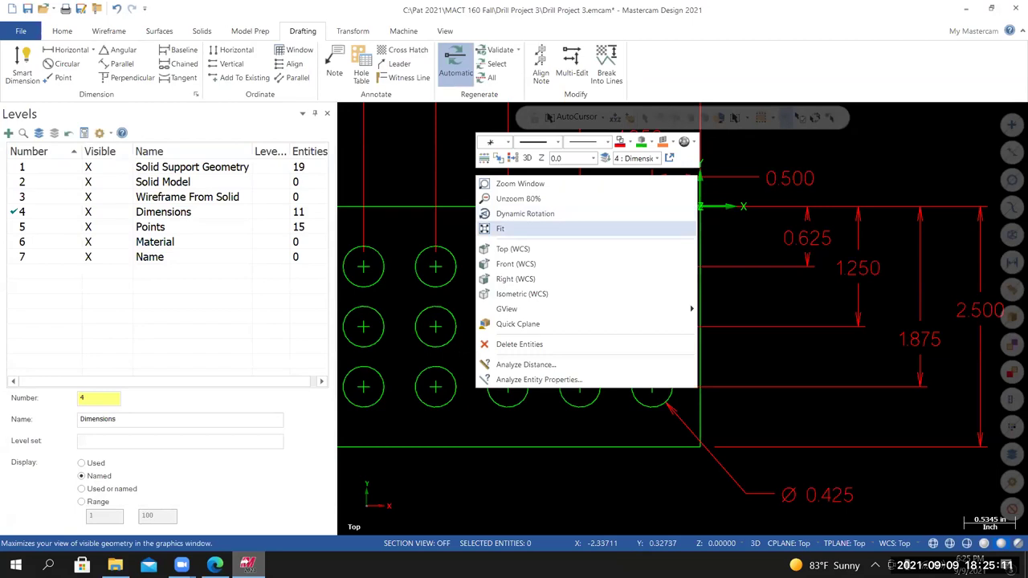
key("Return")
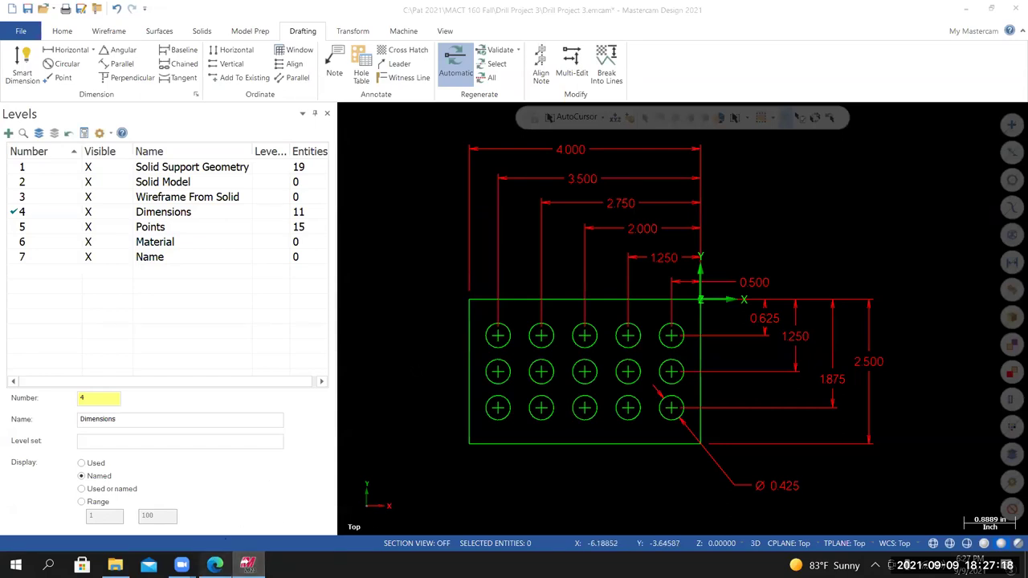
Switch to Edge and read the modeling steps that follow dimensioning in the Drill project 0003 instructions.
key("alt+Tab")
scroll(422, 371, "down", 5)
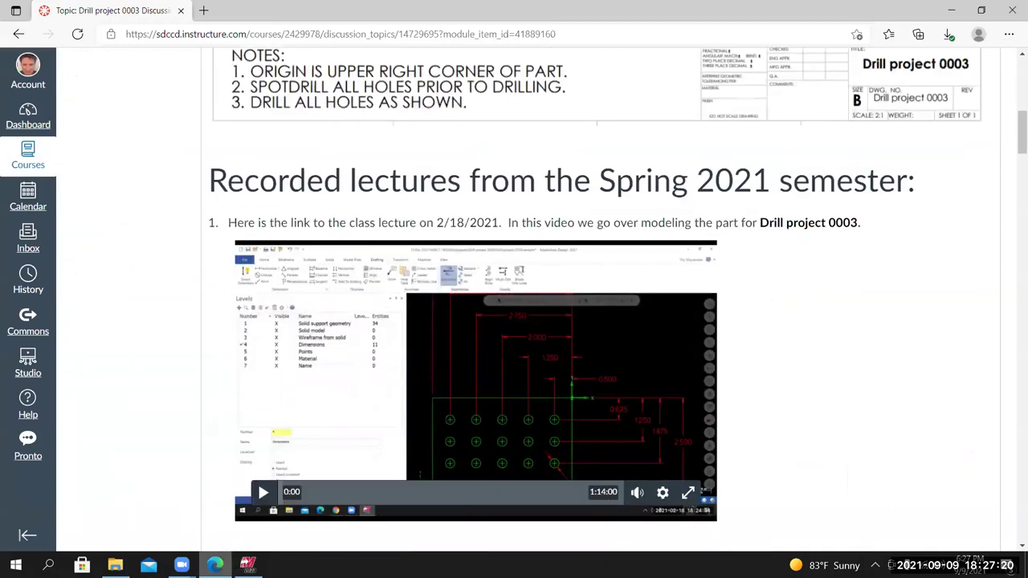
scroll(408, 373, "up", 6)
scroll(408, 373, "down", 19)
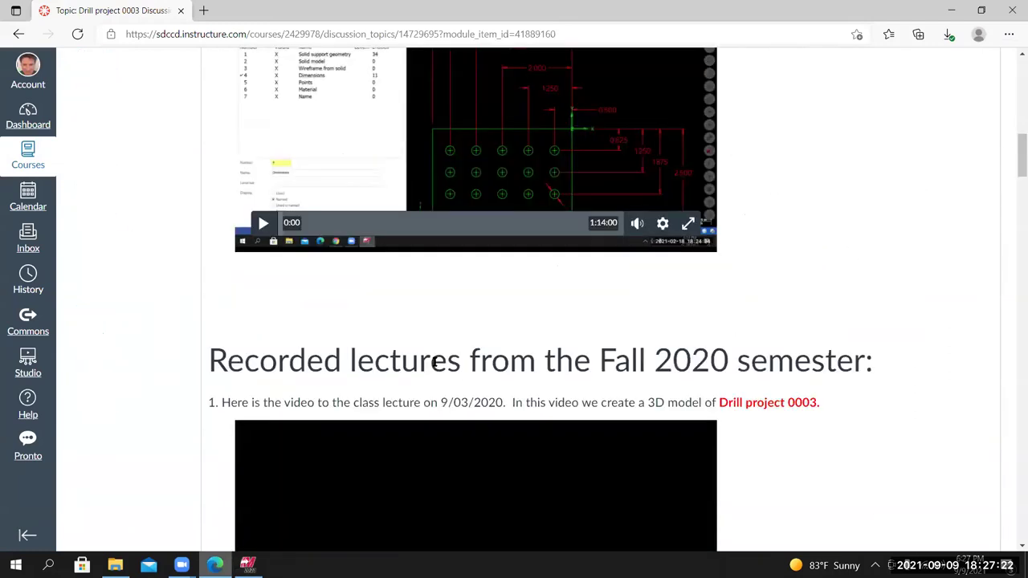
scroll(411, 372, "down", 15)
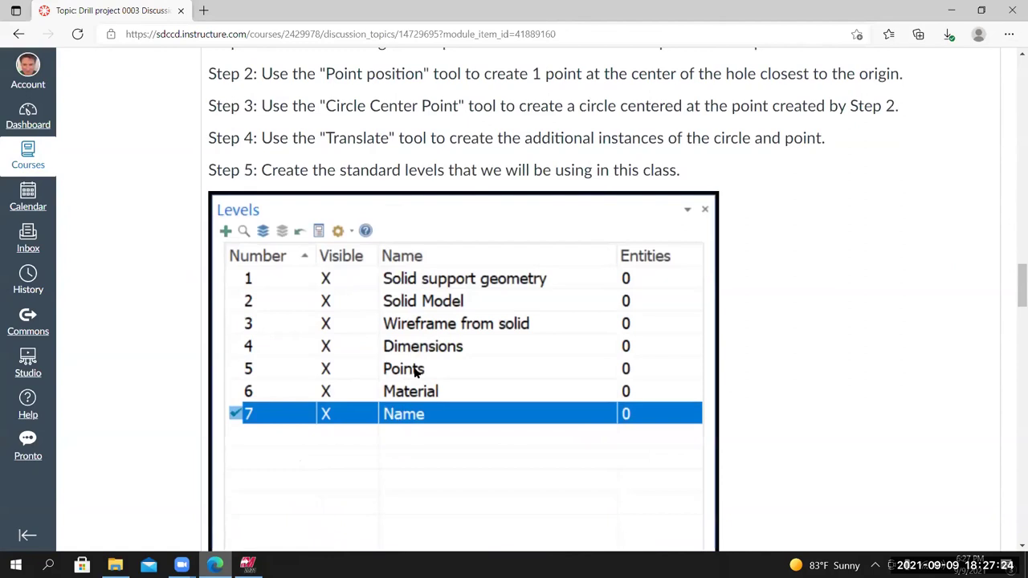
scroll(382, 253, "down", 3)
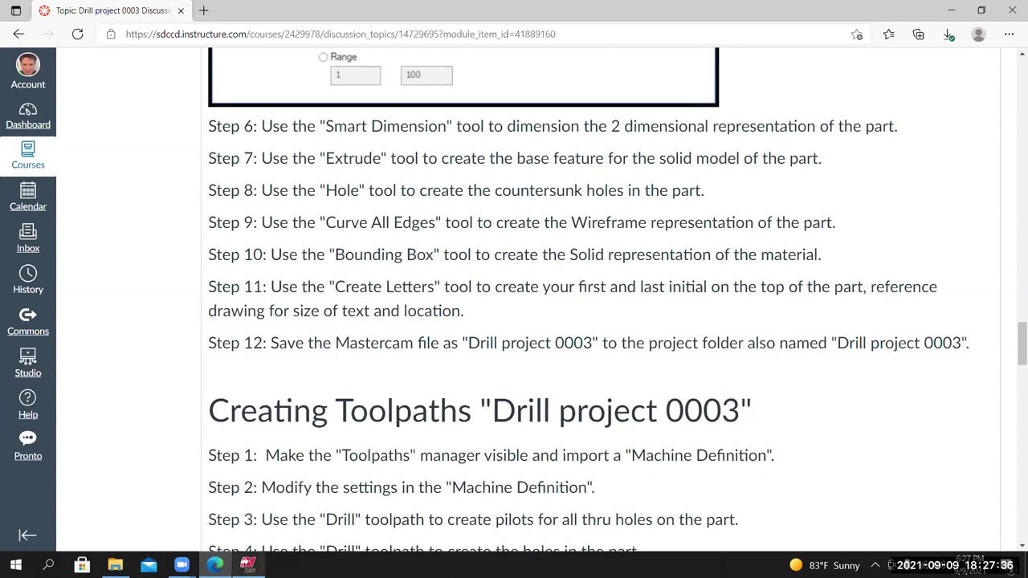
Return to Mastercam, make the Solid Model level active and hide the Dimensions level.
left_click(248, 565)
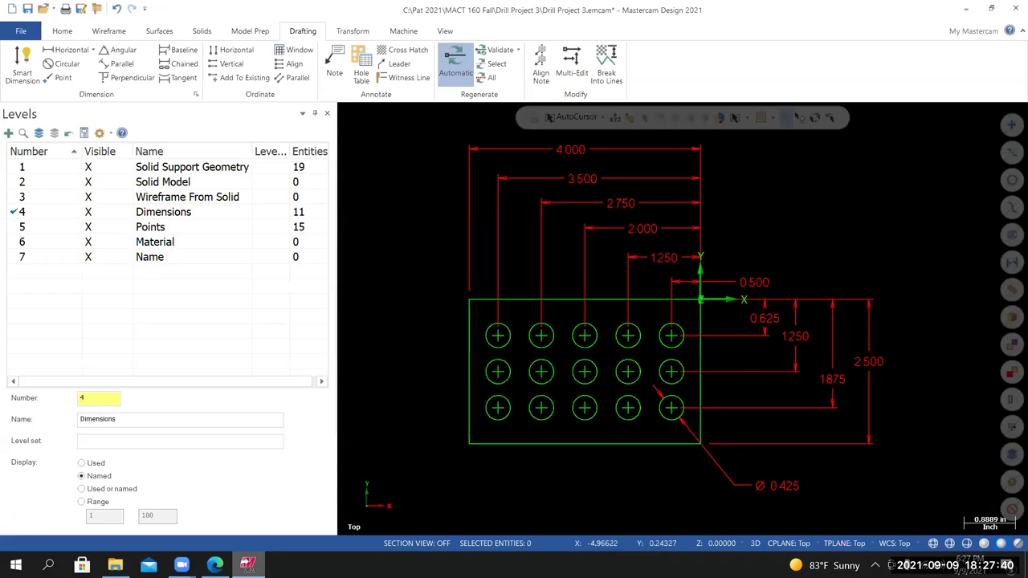
left_click(17, 184)
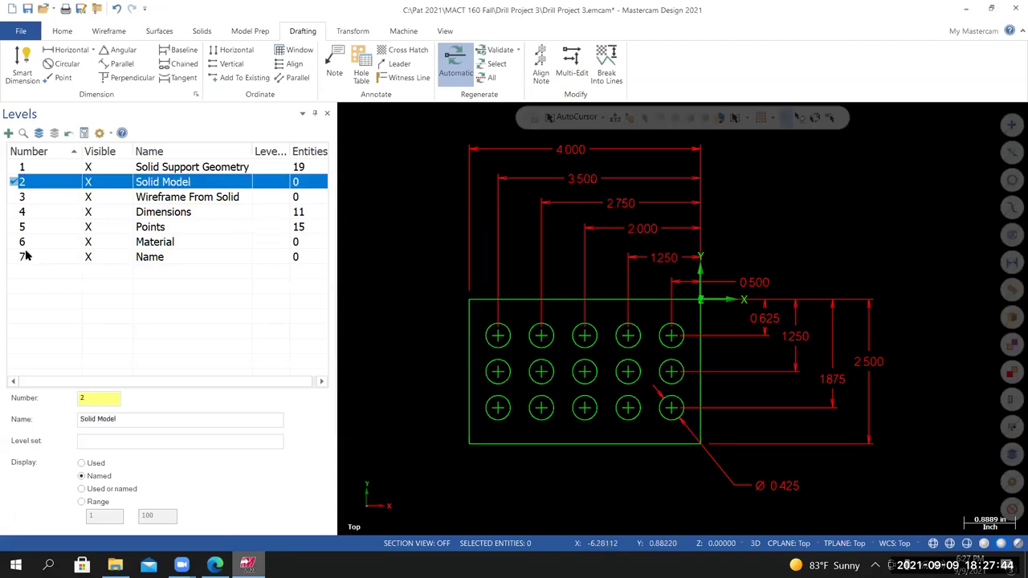
left_click(90, 212)
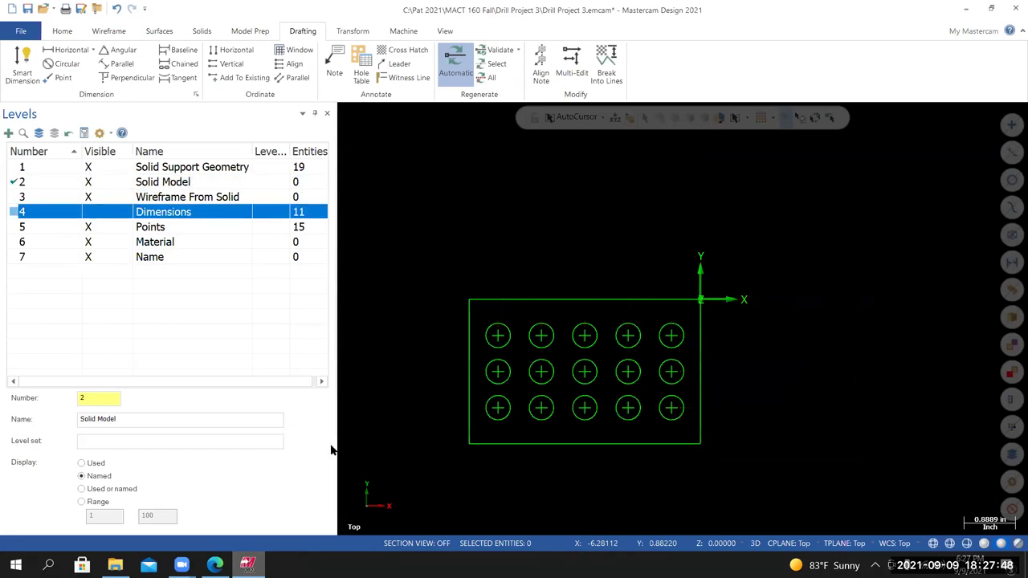
Set the default solid color to a medium violet-blue.
left_click(63, 32)
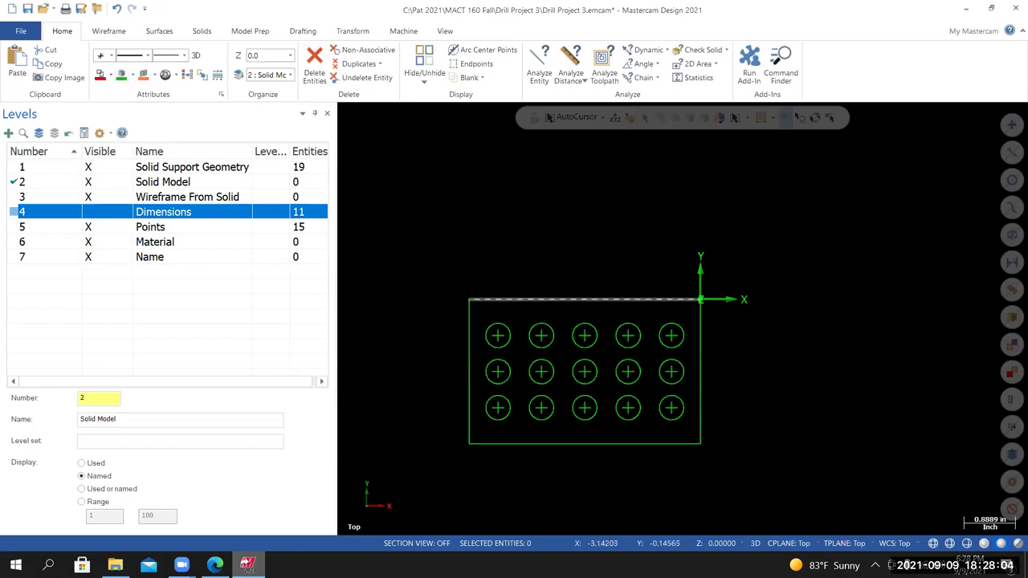
left_click(133, 76)
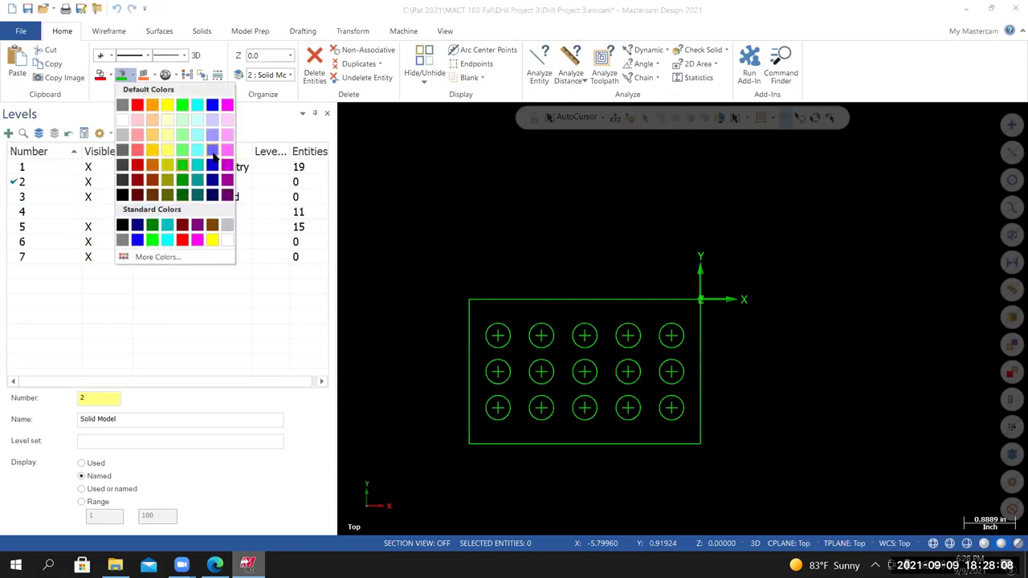
left_click(213, 151)
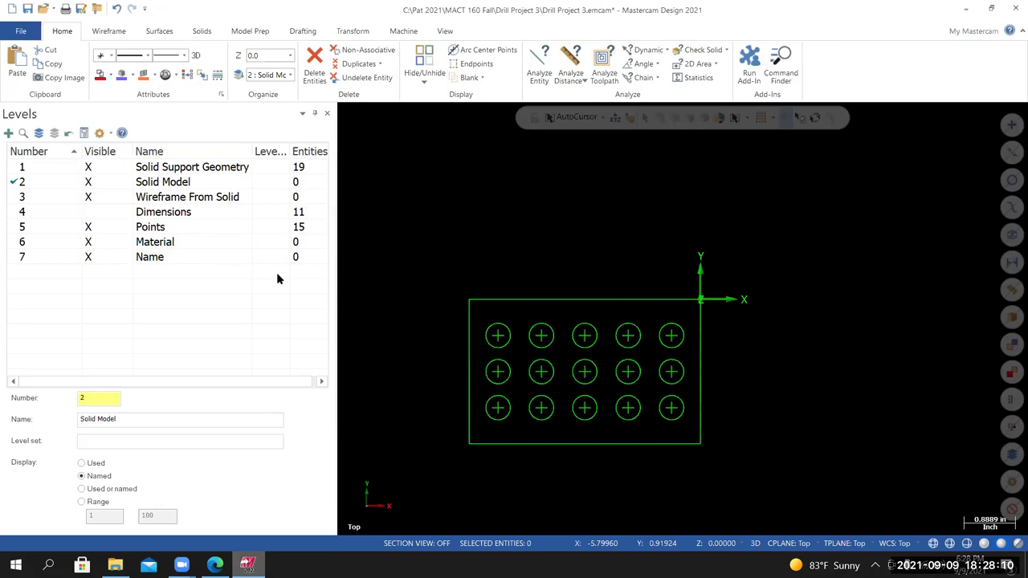
left_click(131, 77)
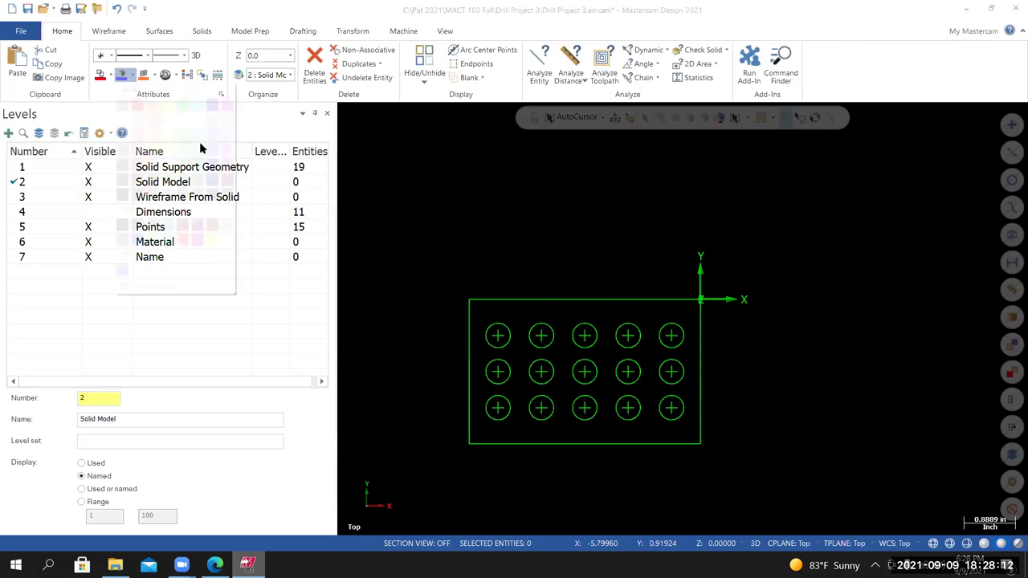
left_click(204, 153)
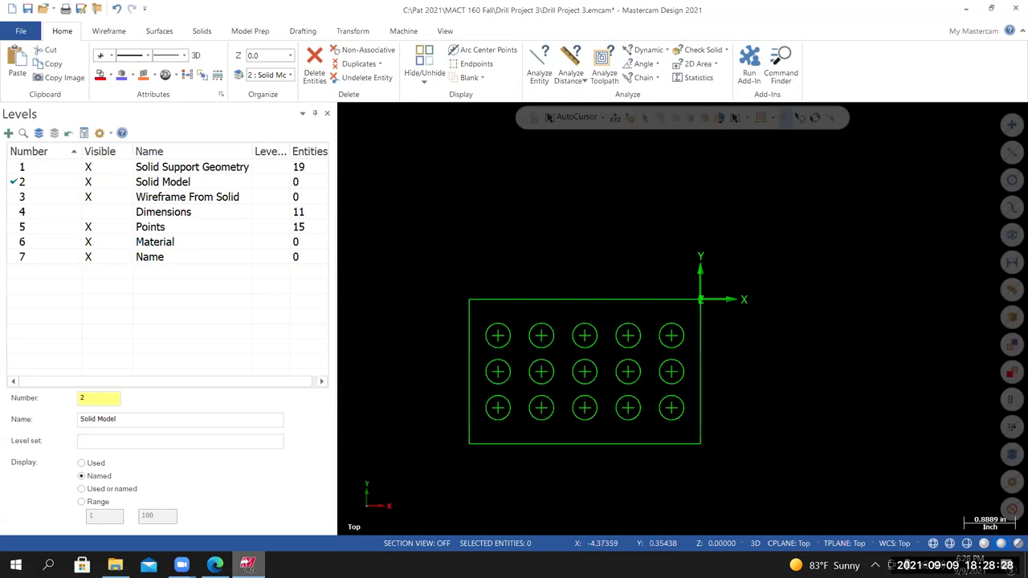
Show the part in isometric view, check the plate's thickness on the drawing in Edge, and return to Mastercam.
right_click(499, 207)
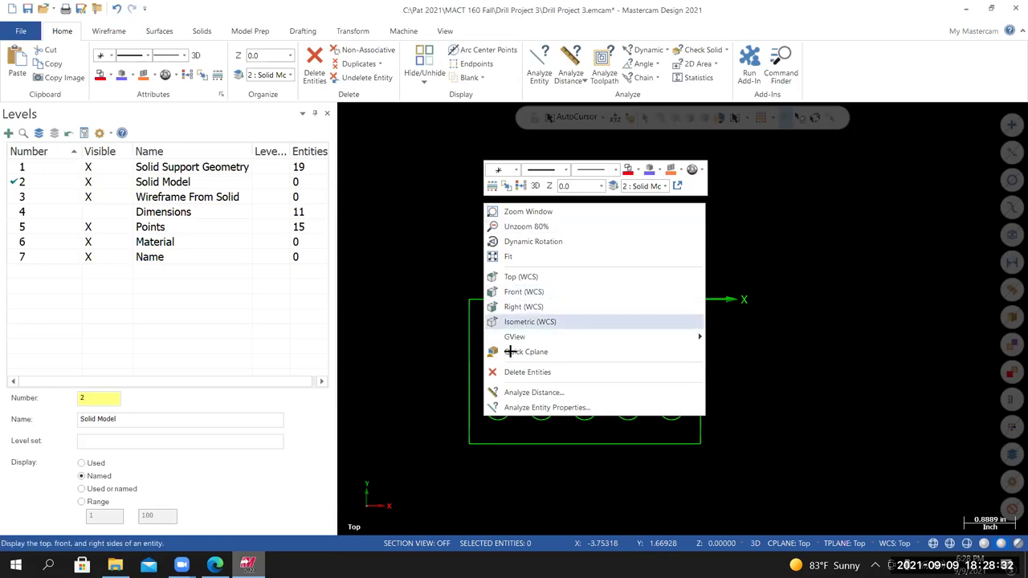
left_click(529, 322)
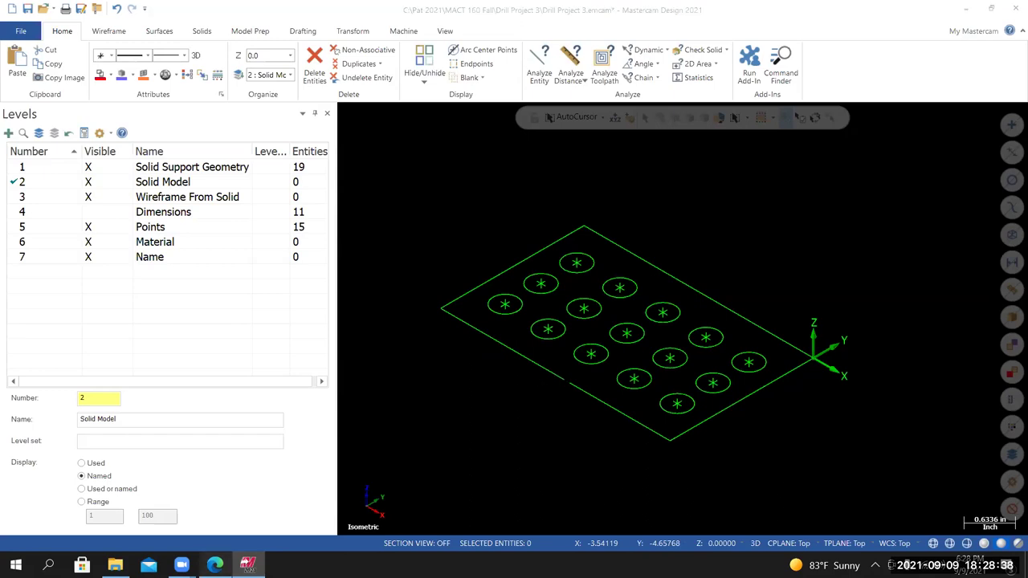
scroll(565, 371, "down", 5)
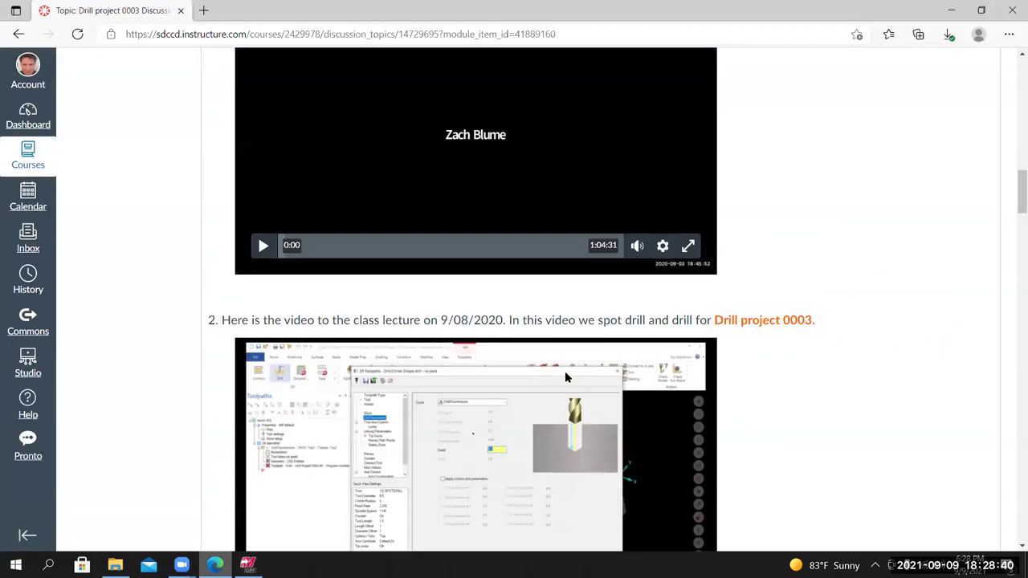
scroll(751, 260, "up", 10)
scroll(790, 187, "up", 4)
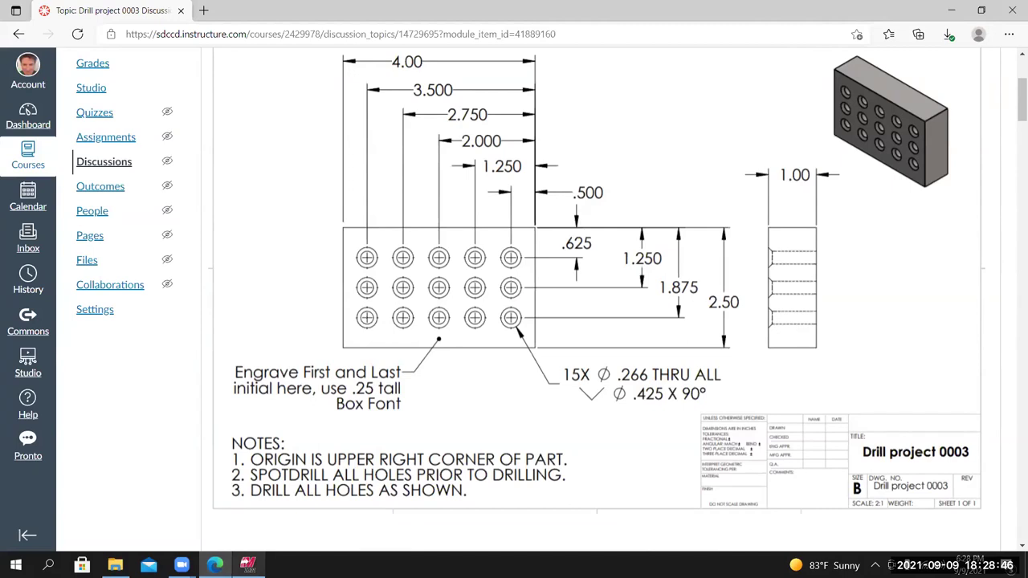
key("alt+Tab")
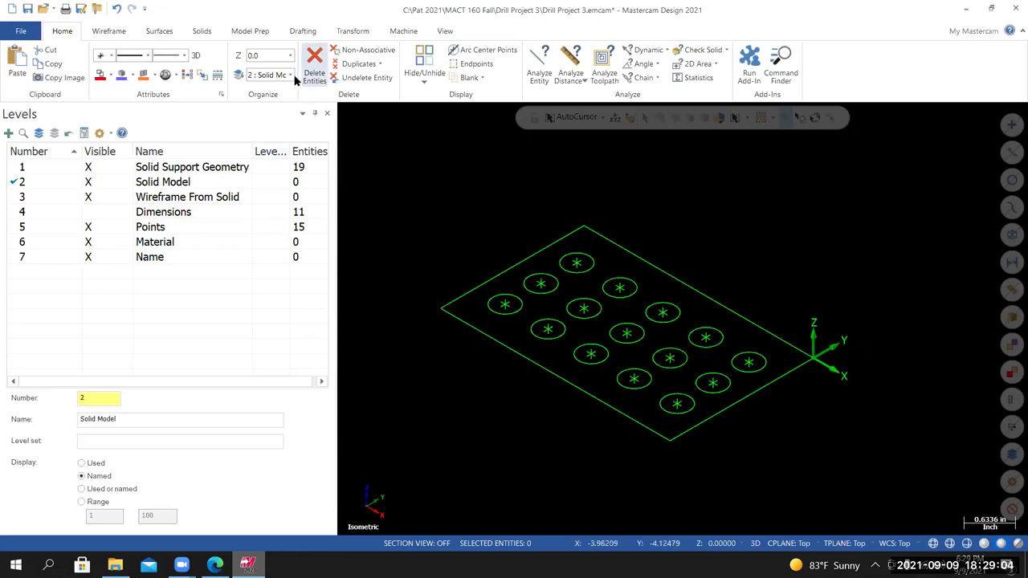
Start a solid Extrude and set its wireframe chaining to Cplane mode.
left_click(201, 32)
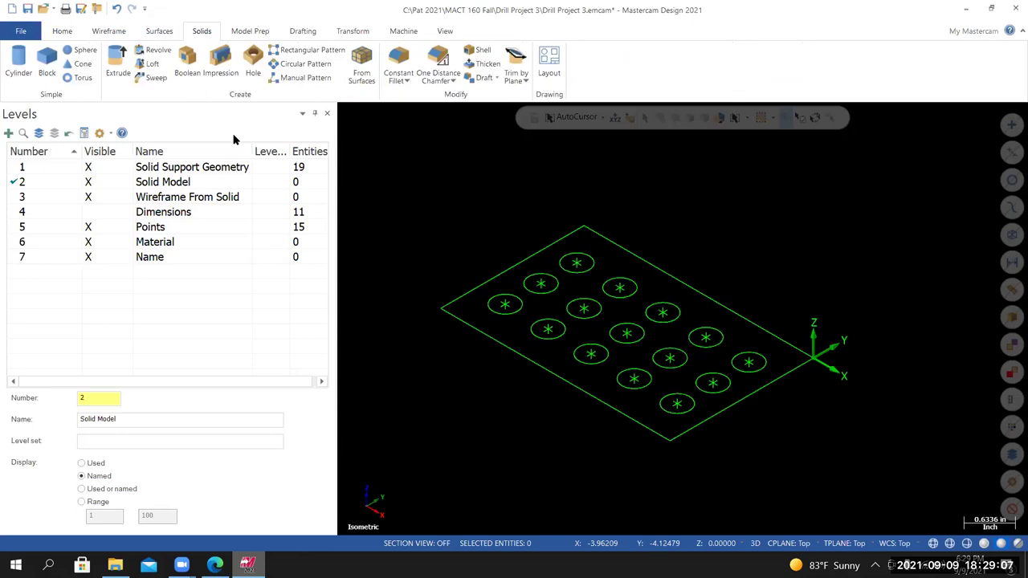
left_click(118, 57)
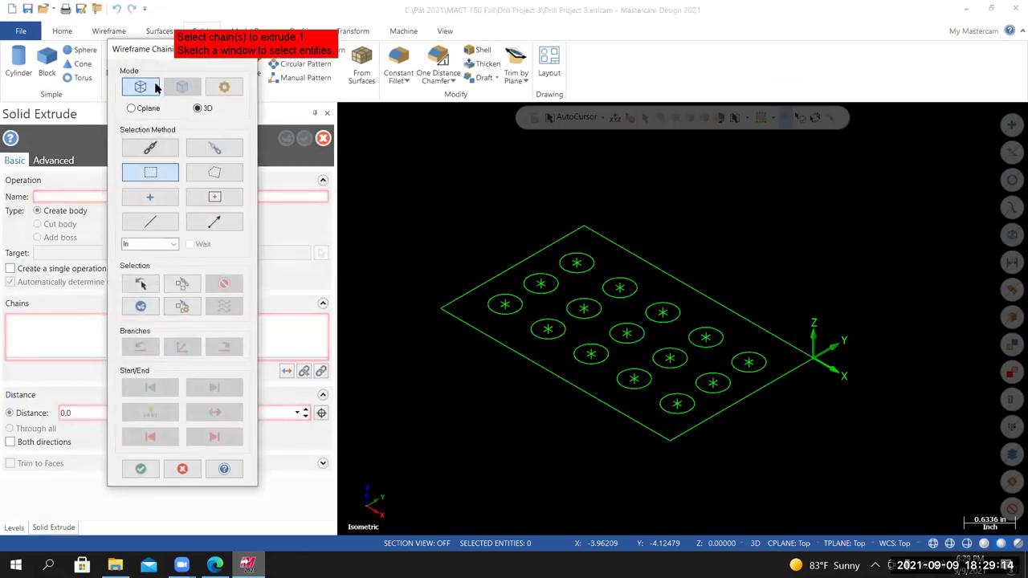
left_click_drag(141, 51, 173, 84)
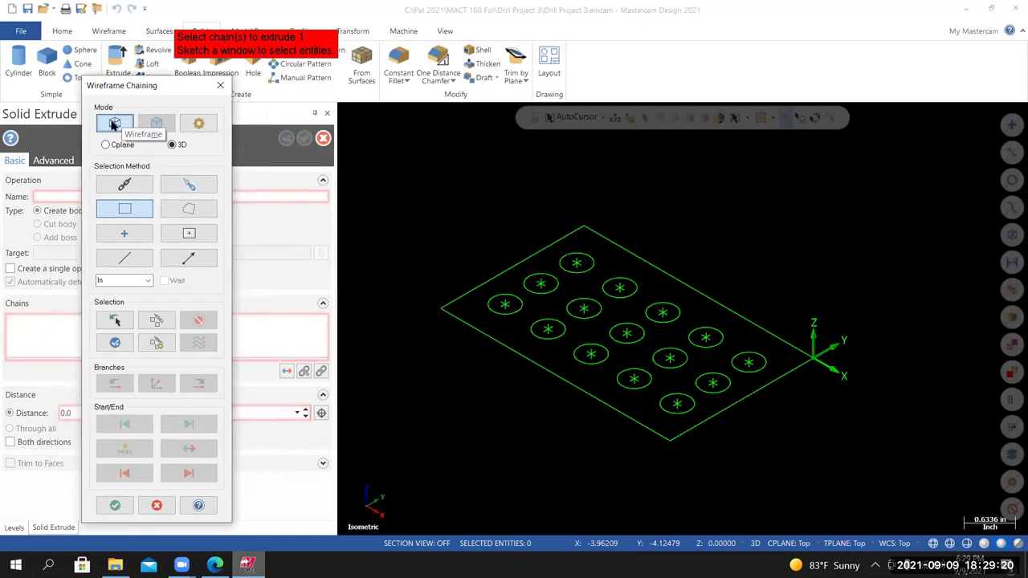
left_click(106, 145)
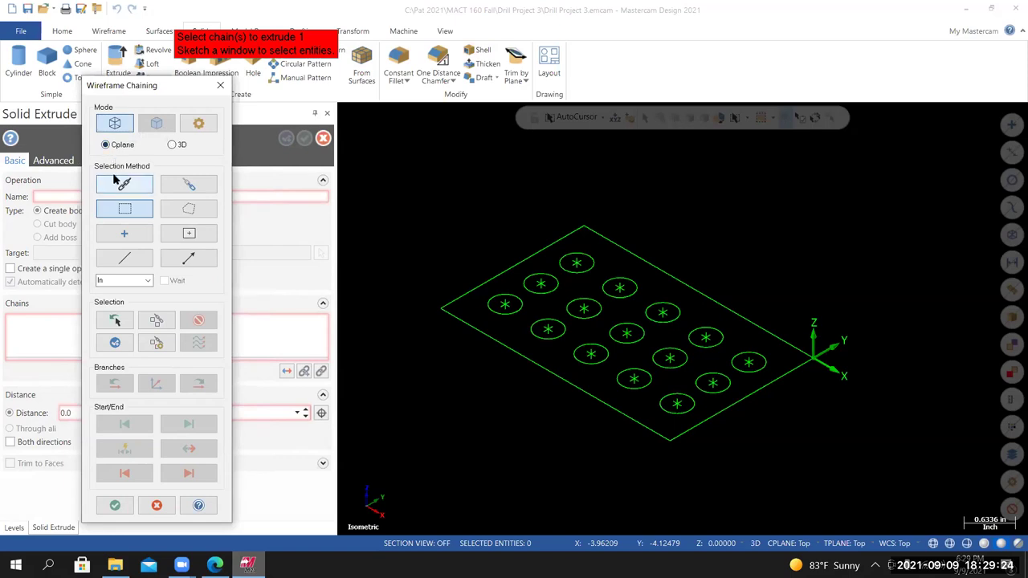
Extrude the rectangular outline 1.0 inch downward as a new solid body and save the part file.
left_click(137, 186)
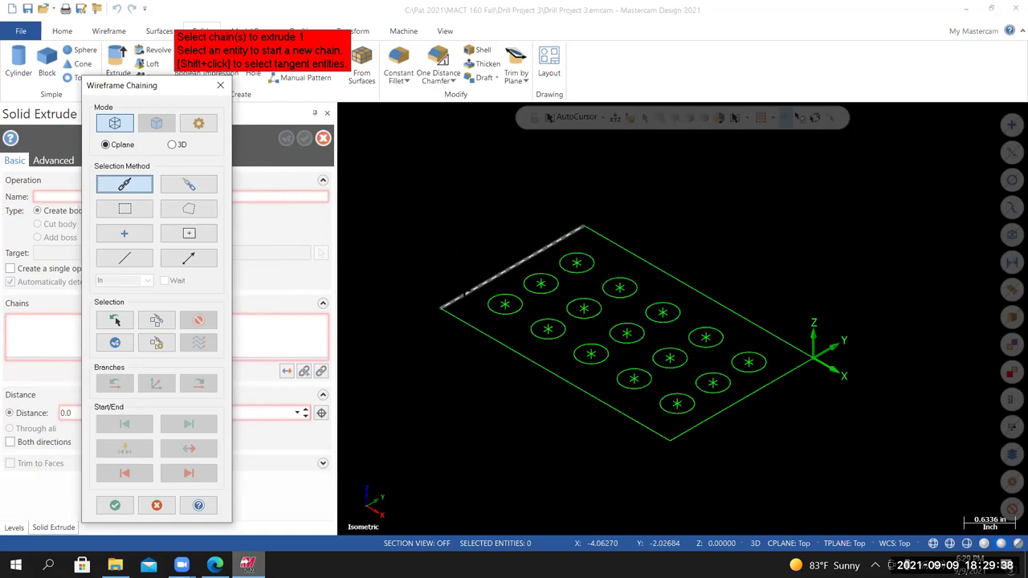
left_click(482, 284)
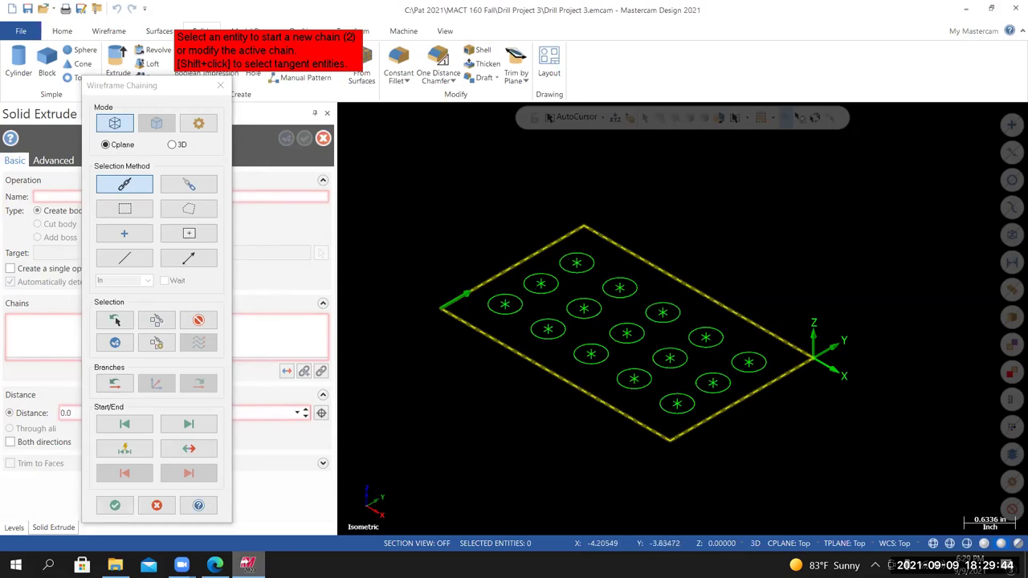
left_click(114, 505)
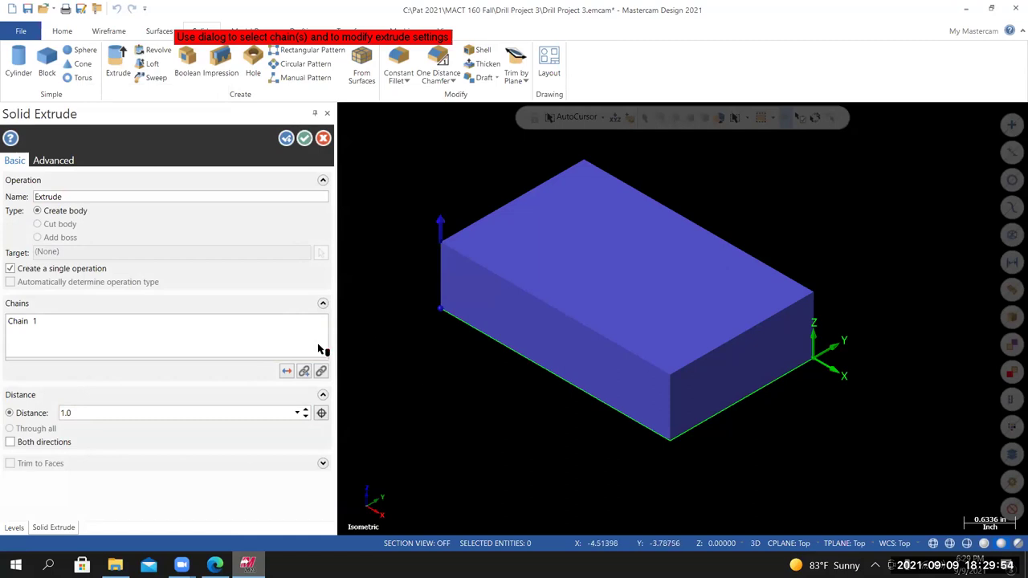
left_click(287, 374)
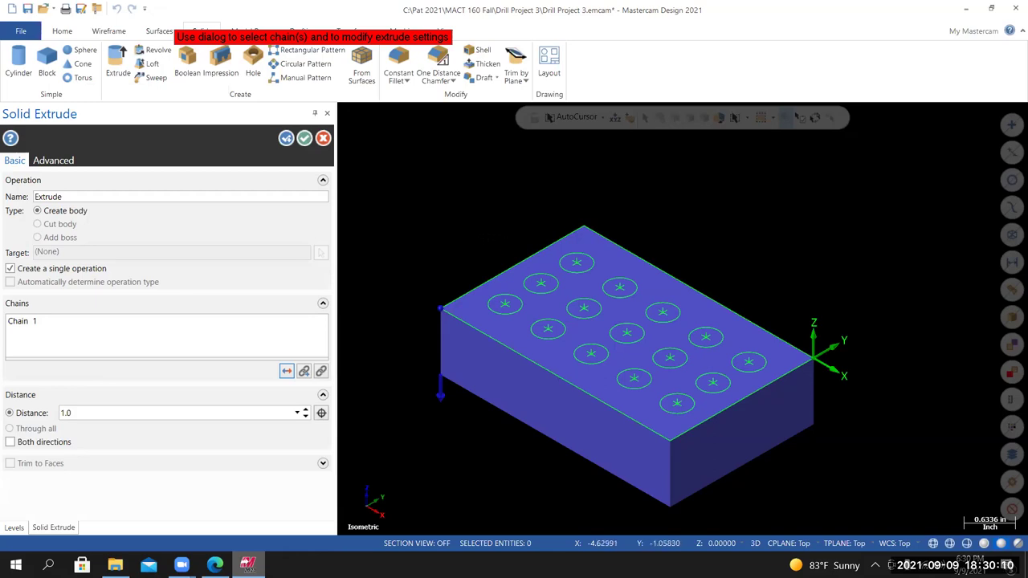
left_click(305, 139)
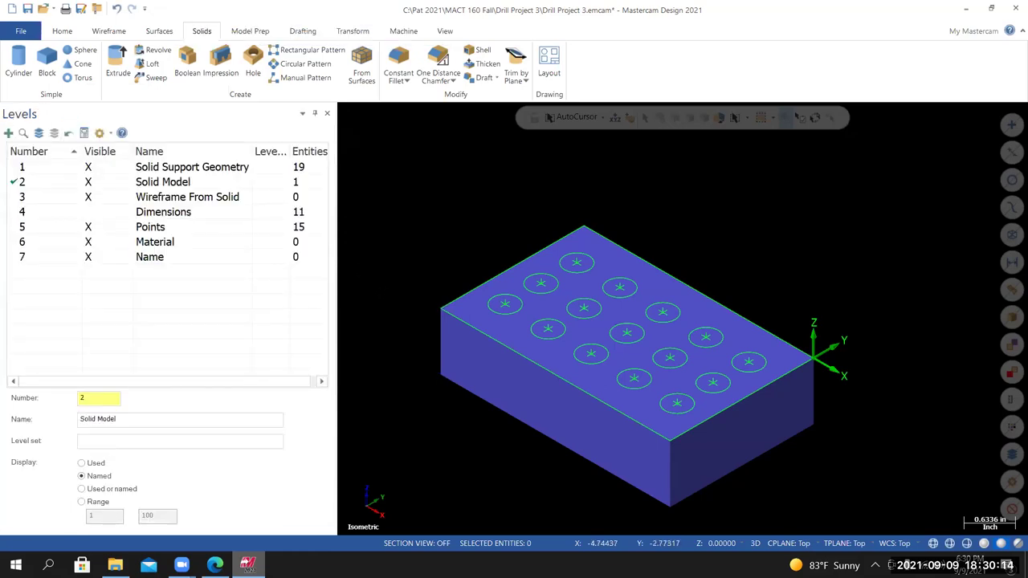
left_click(21, 31)
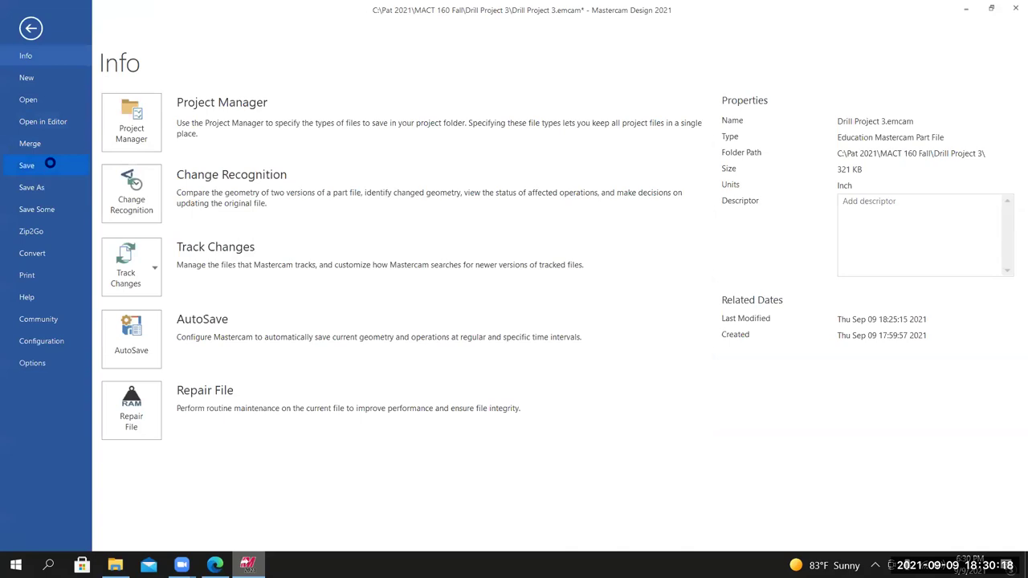
left_click(46, 164)
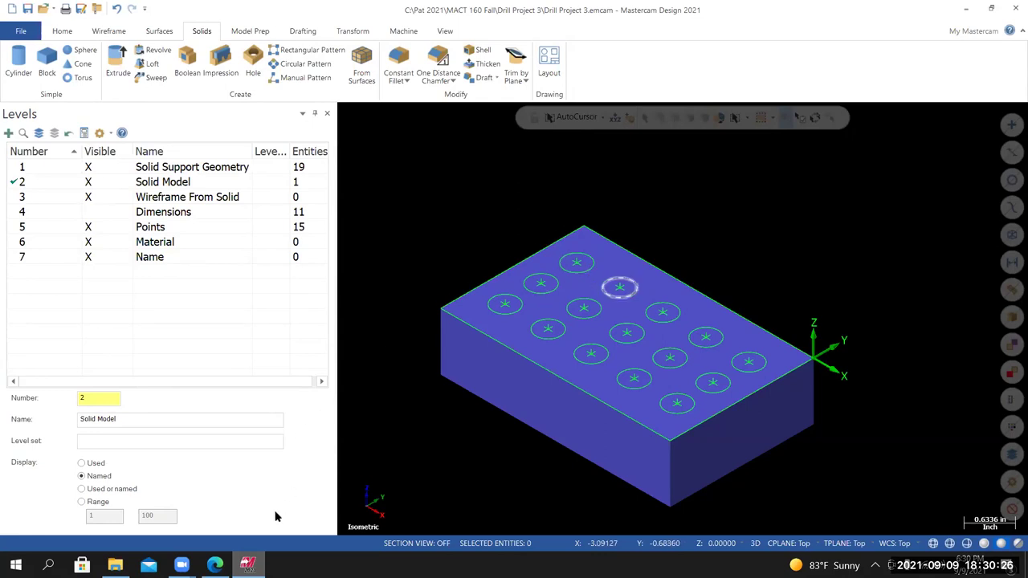
Check the hole callout on the project drawing in the browser, and start a solid Hole with the Countersink style in Mastercam.
key("alt+Tab")
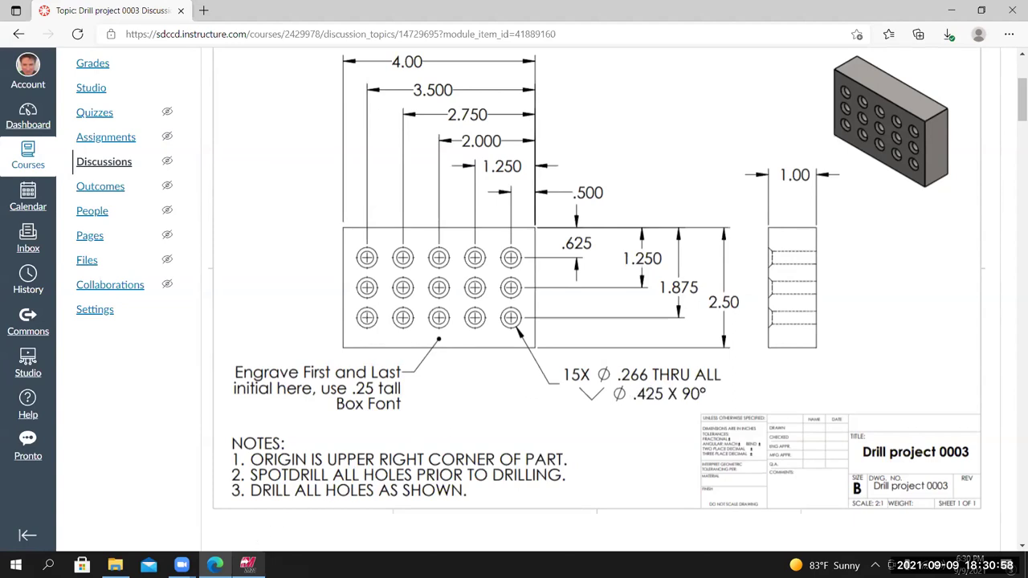
key("alt+Tab")
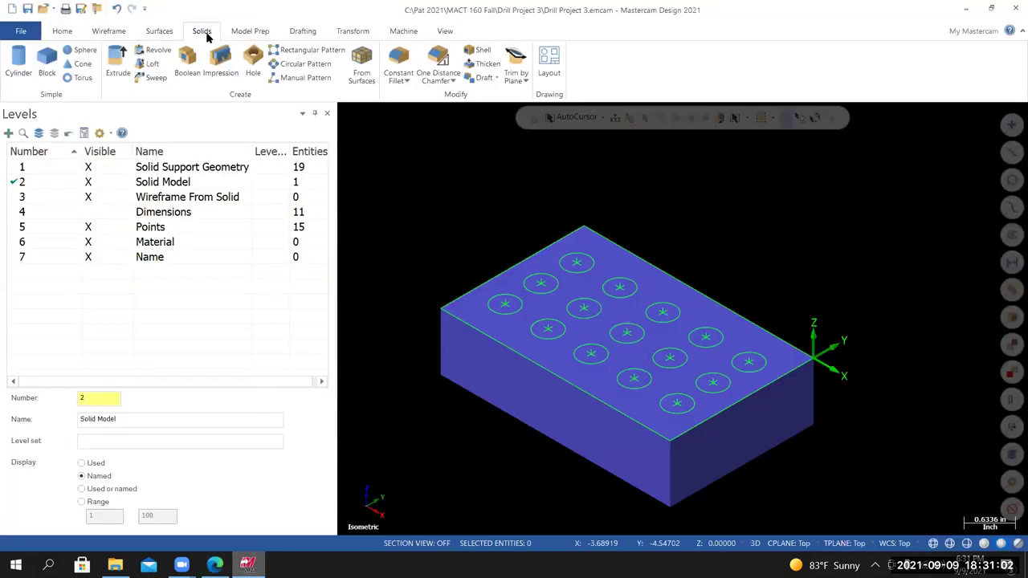
left_click(253, 64)
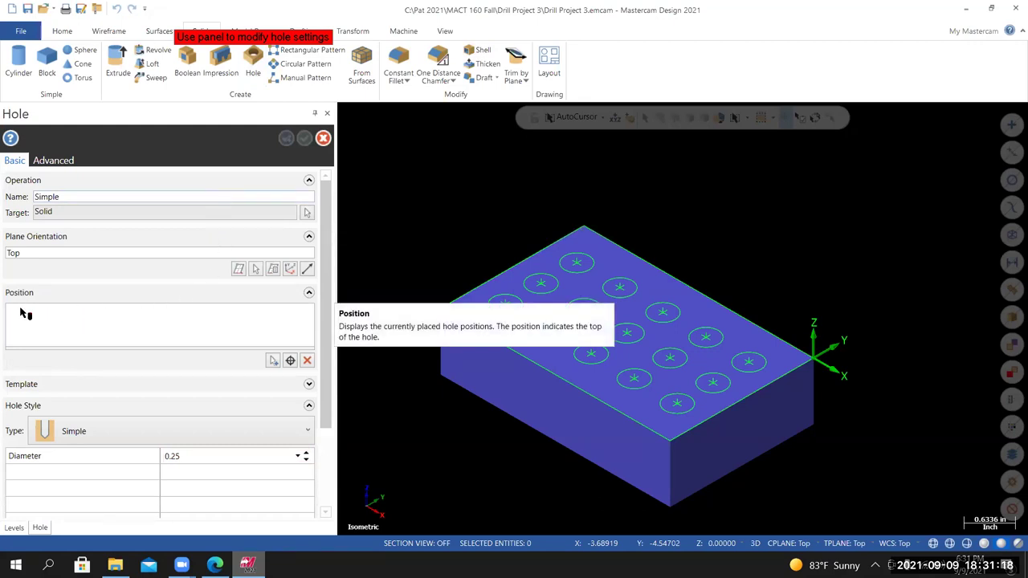
scroll(326, 340, "down", 2)
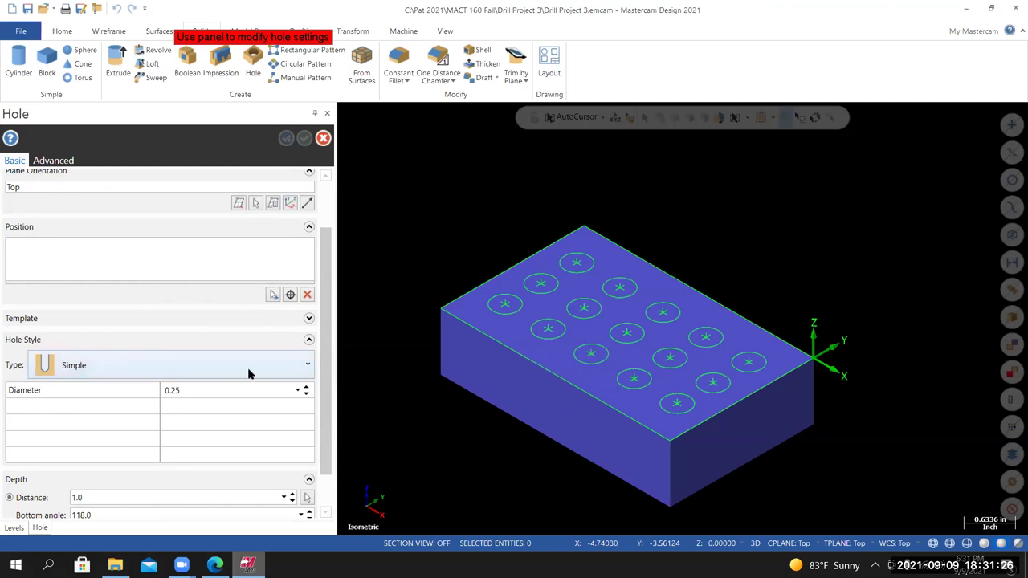
left_click(310, 367)
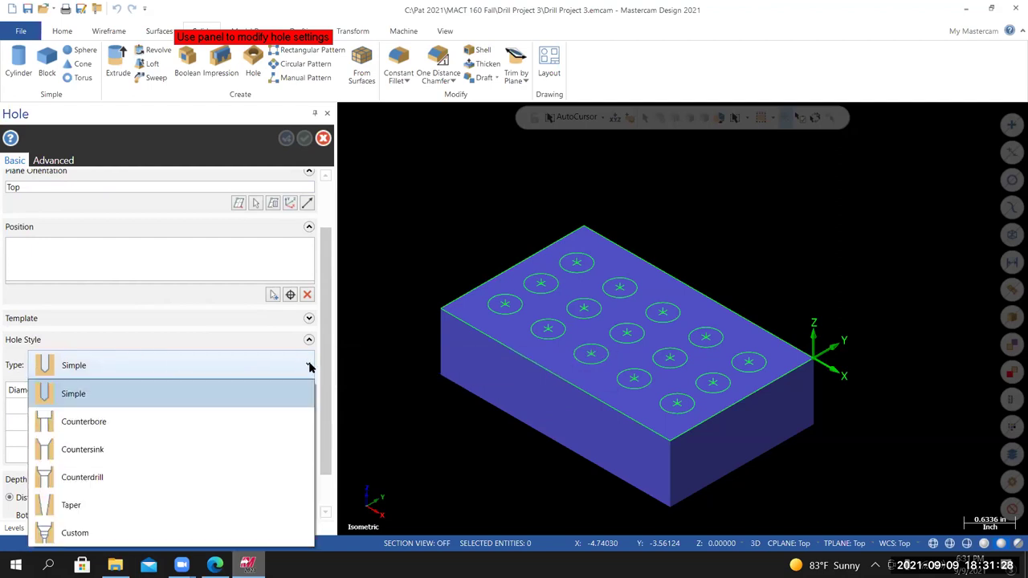
left_click(80, 450)
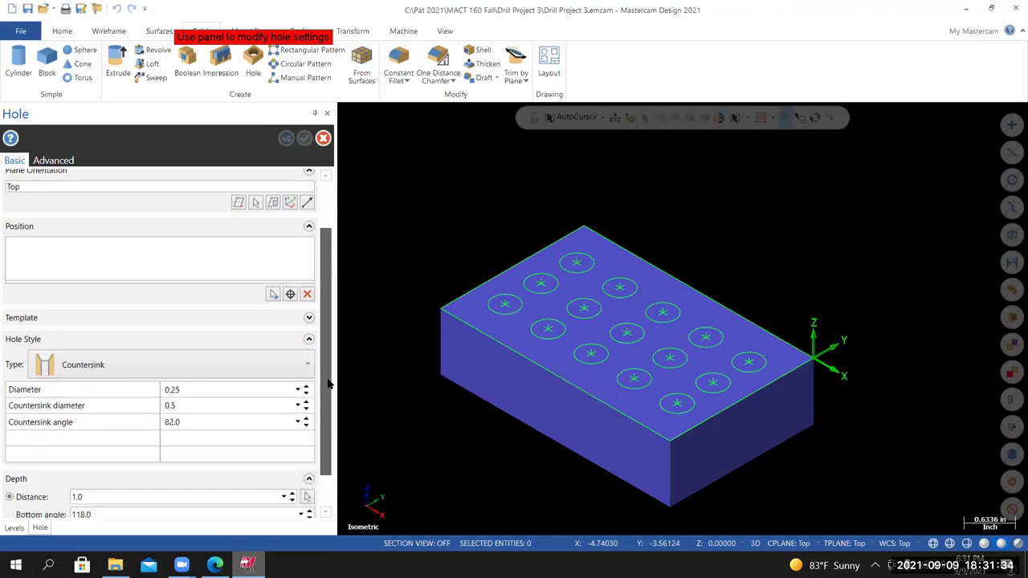
Set the hole diameter to 0.266, countersink diameter to 0.425 and countersink angle to 90 degrees, with a through-all depth.
scroll(325, 385, "down", 1)
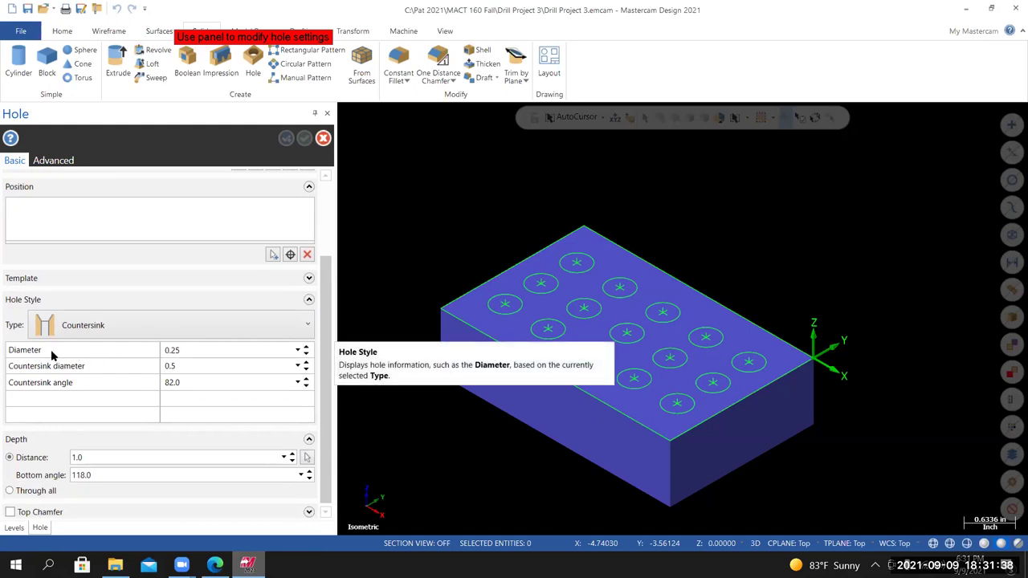
left_click(181, 351)
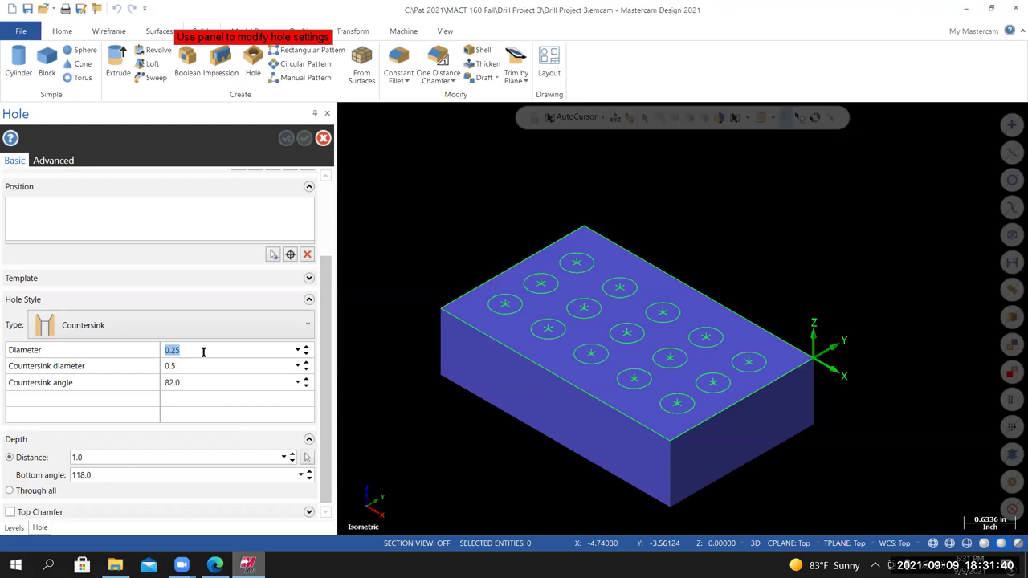
type("6")
key("Return")
left_click(182, 365)
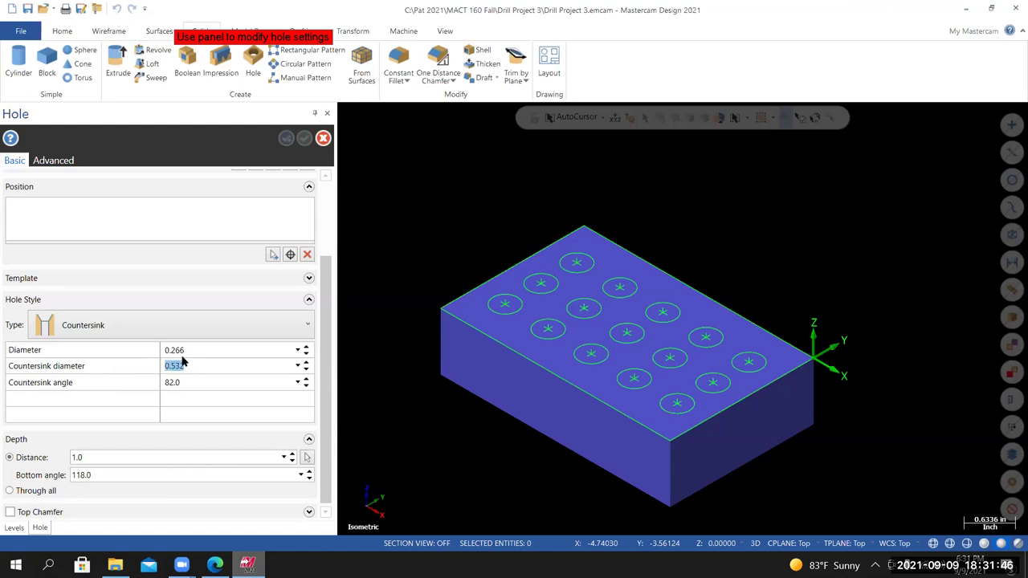
type(".42")
left_click(203, 383)
type("90")
left_click(10, 491)
Place the countersunk holes at all fifteen circle centre points on the block's top face and accept the hole operation.
left_click_drag(325, 401, 327, 425)
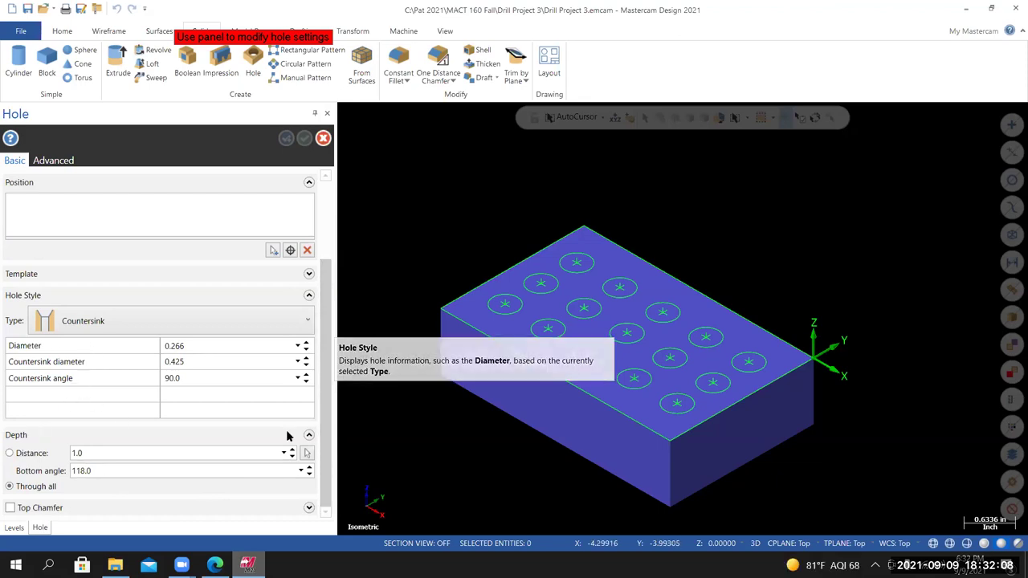
scroll(331, 306, "up", 3)
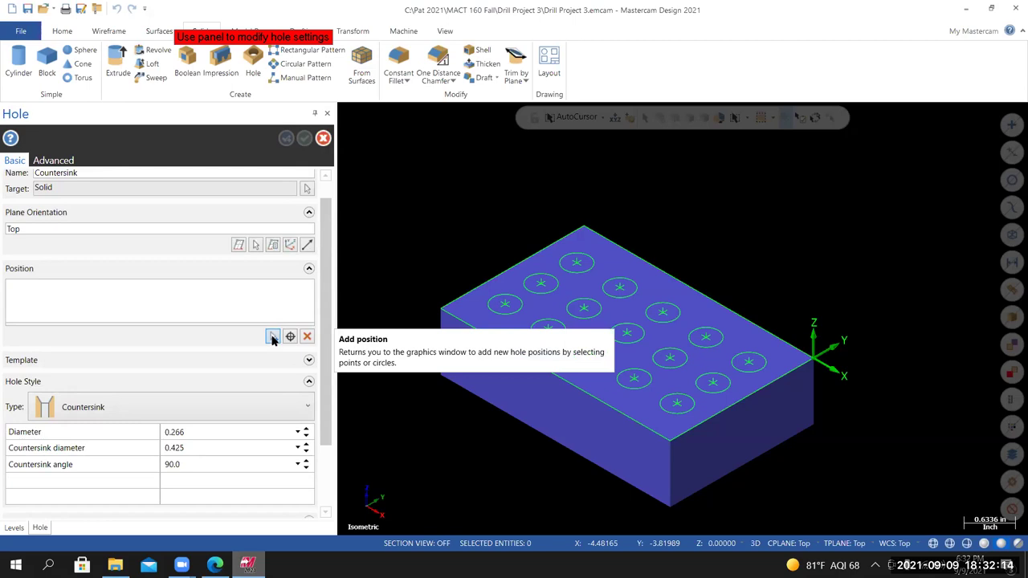
left_click(272, 337)
scroll(528, 315, "up", 3)
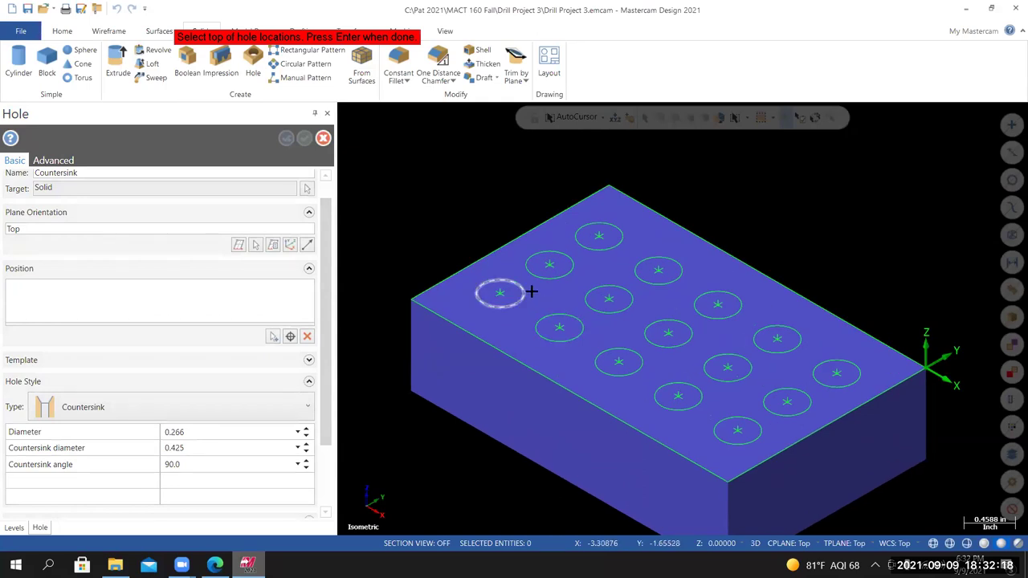
left_click(527, 292)
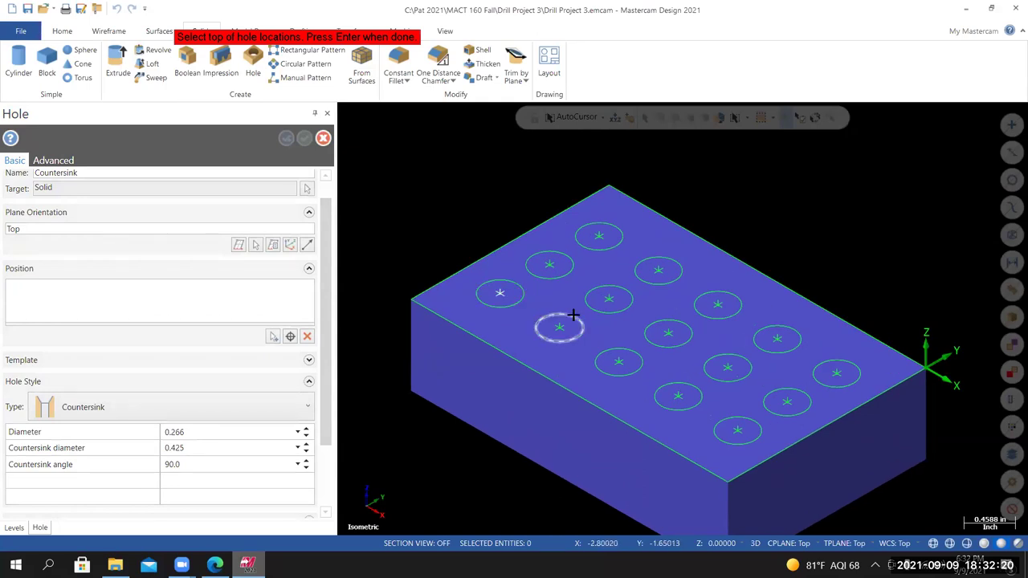
left_click(578, 266)
left_click(623, 244)
left_click(694, 266)
left_click(631, 300)
left_click(591, 325)
left_click(620, 334)
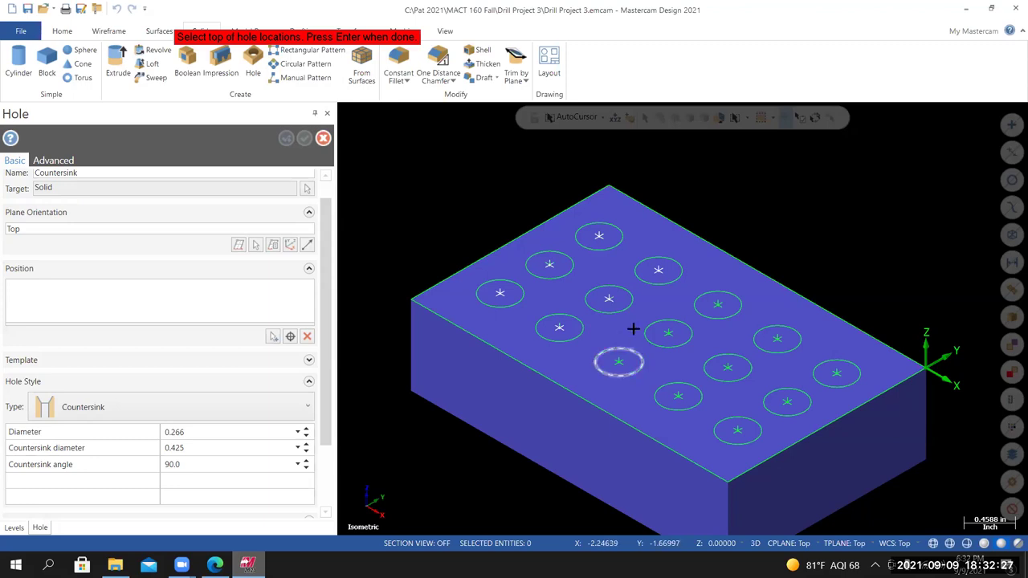
left_click(677, 301)
left_click(717, 290)
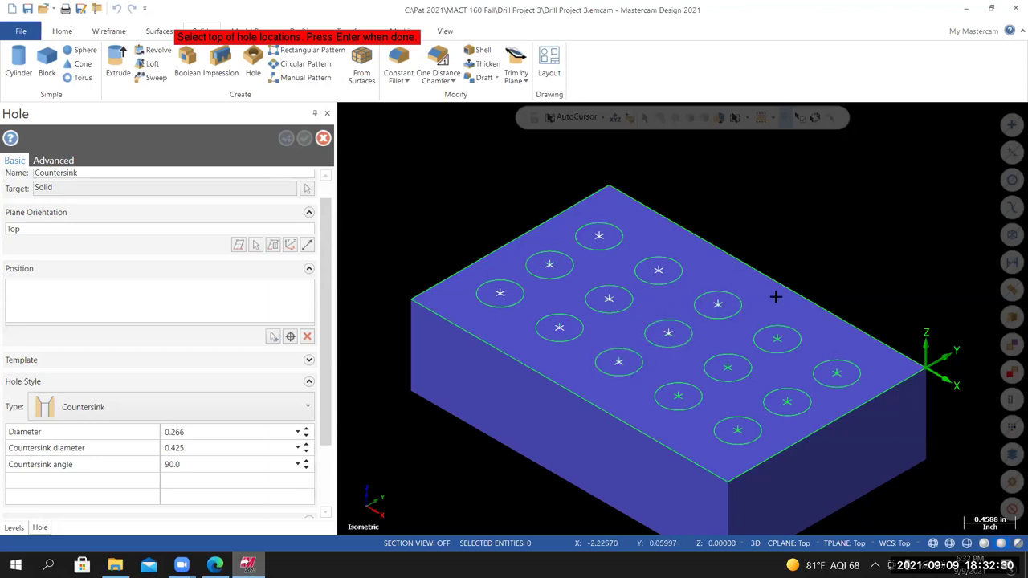
left_click(772, 323)
left_click(723, 351)
left_click(682, 383)
left_click(737, 413)
left_click(791, 383)
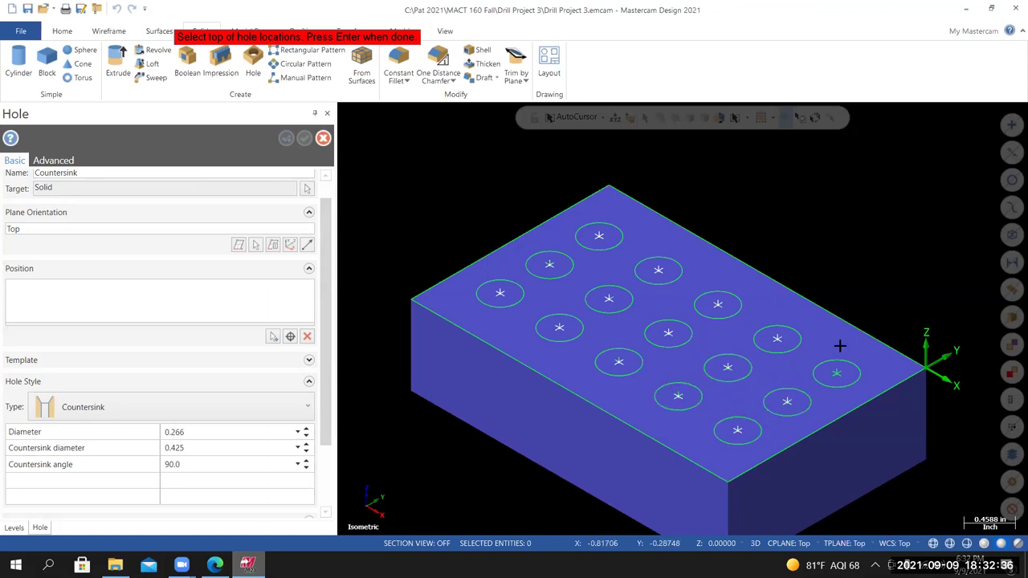
left_click(839, 360)
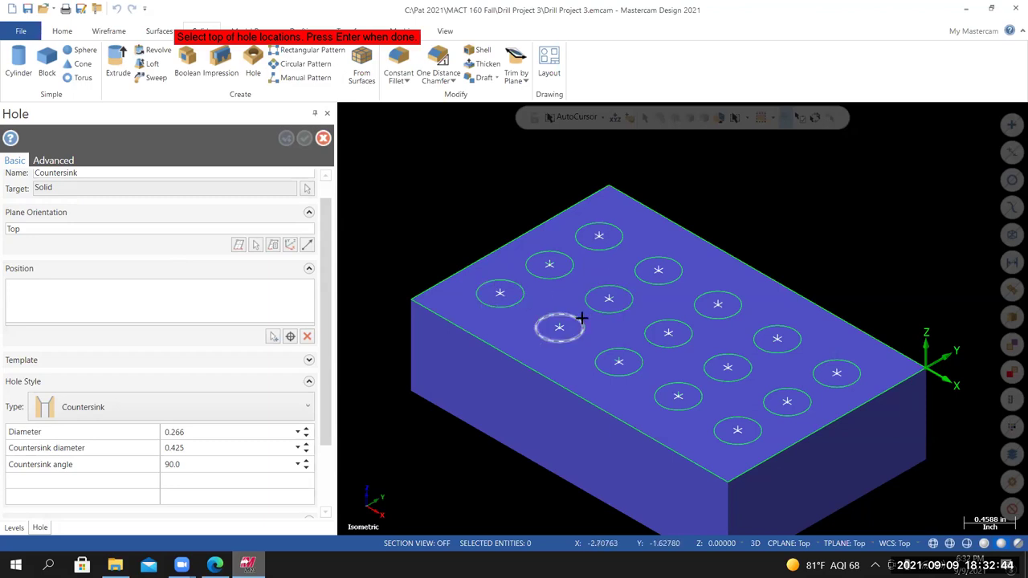
key("Return")
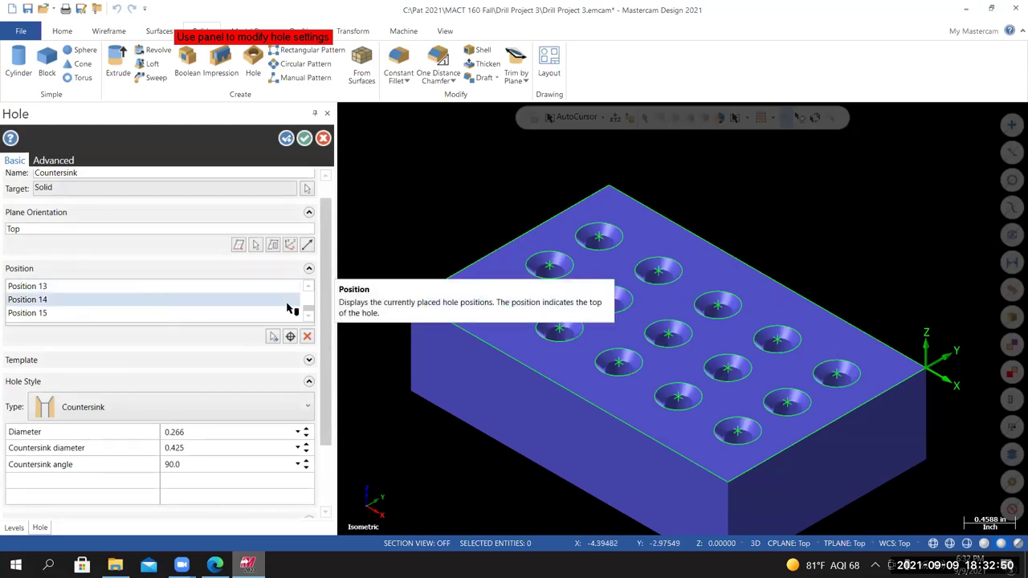
mouse_move(308, 311)
left_mouse_down()
mouse_move(307, 289)
mouse_move(309, 319)
left_mouse_up()
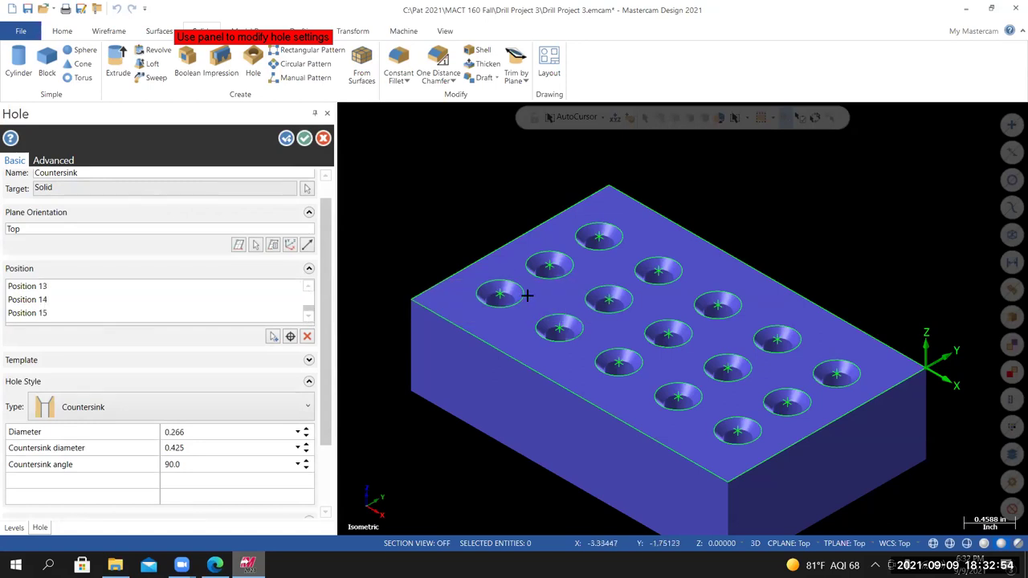
middle_click_drag(498, 288, 324, 160)
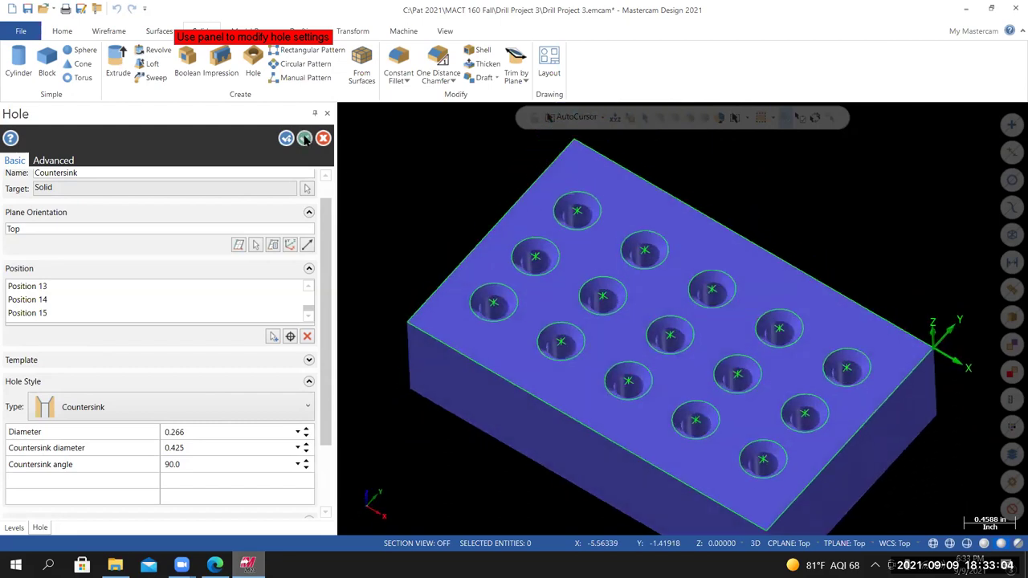
left_click(304, 138)
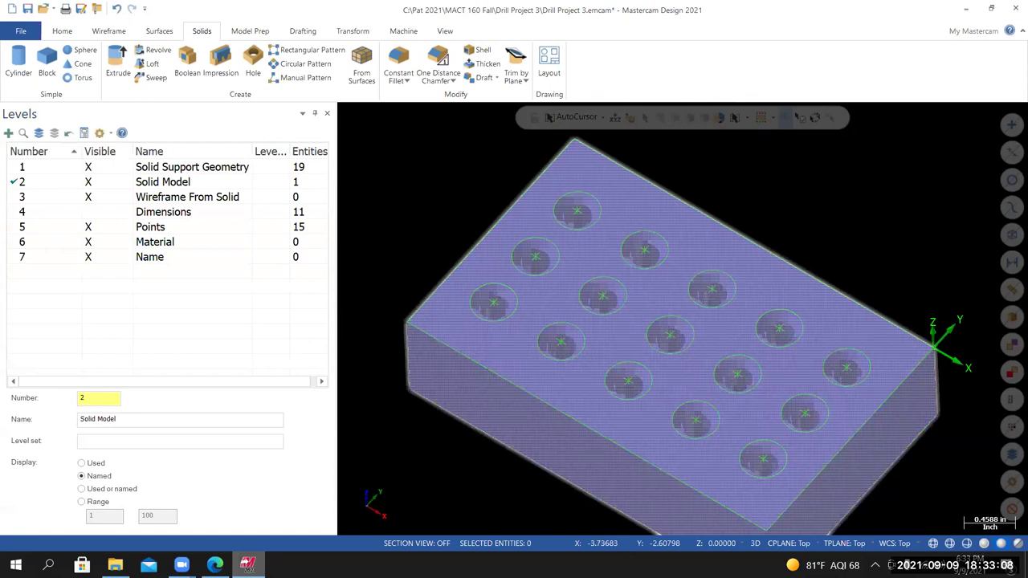
Restore the isometric view with the whole block in frame and save the part file.
right_click(433, 200)
left_click(474, 305)
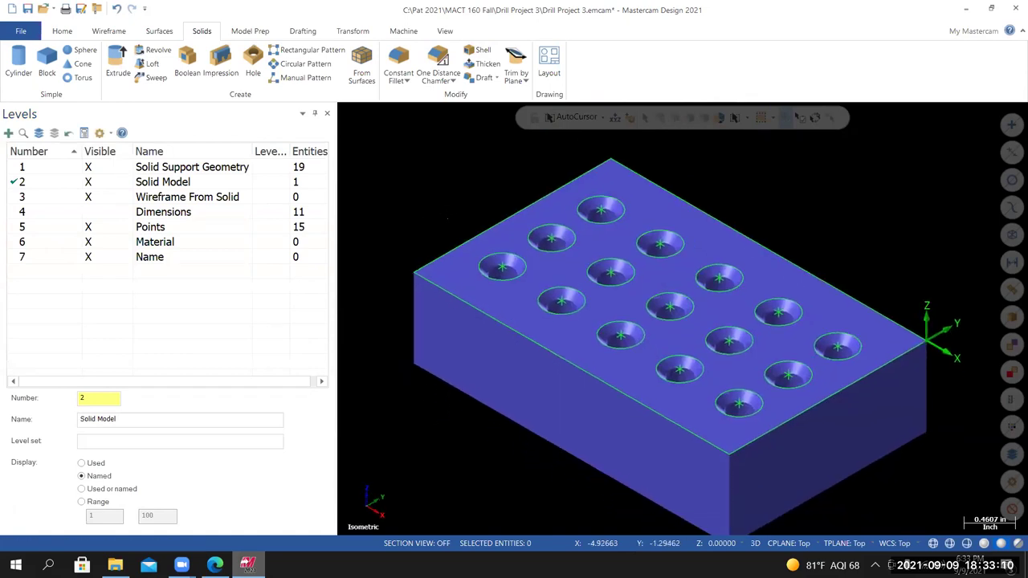
right_click(450, 212)
left_click(482, 265)
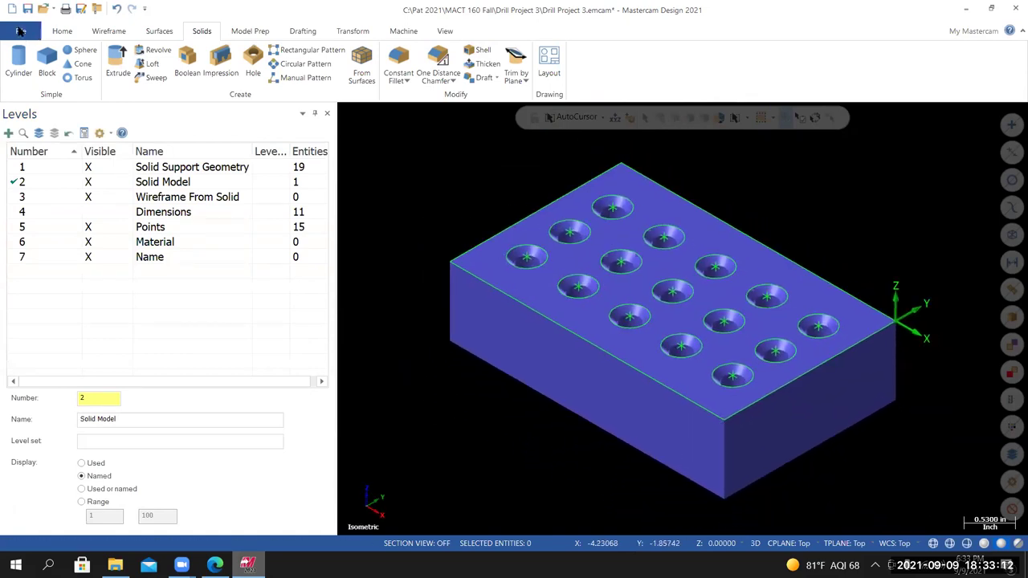
left_click(21, 30)
left_click(27, 165)
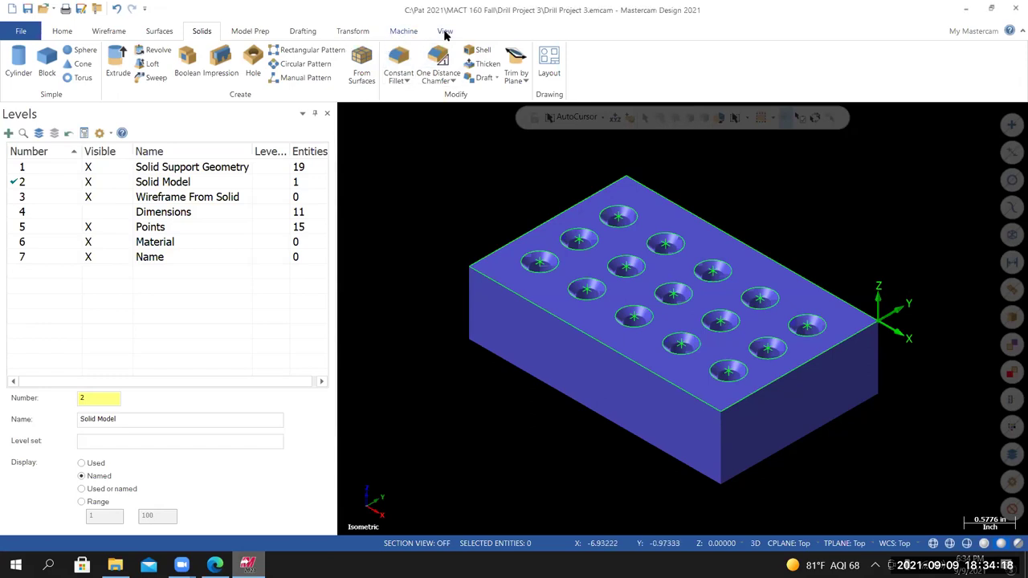
Show the Solids manager, expand the solid's operations and open the Countersink operation's parameters for editing.
left_click(446, 32)
left_click(525, 64)
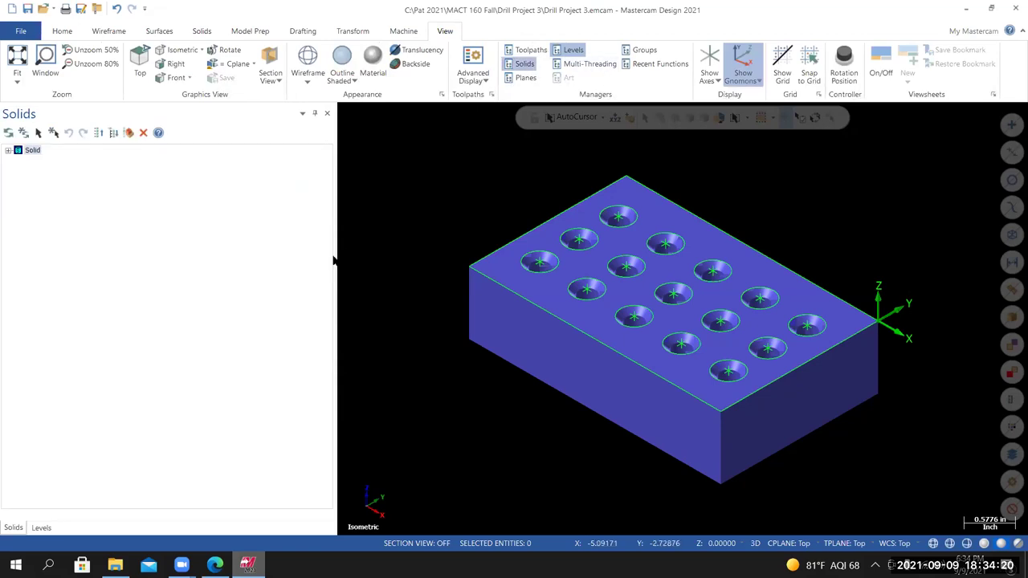
left_click(8, 150)
left_click(50, 171)
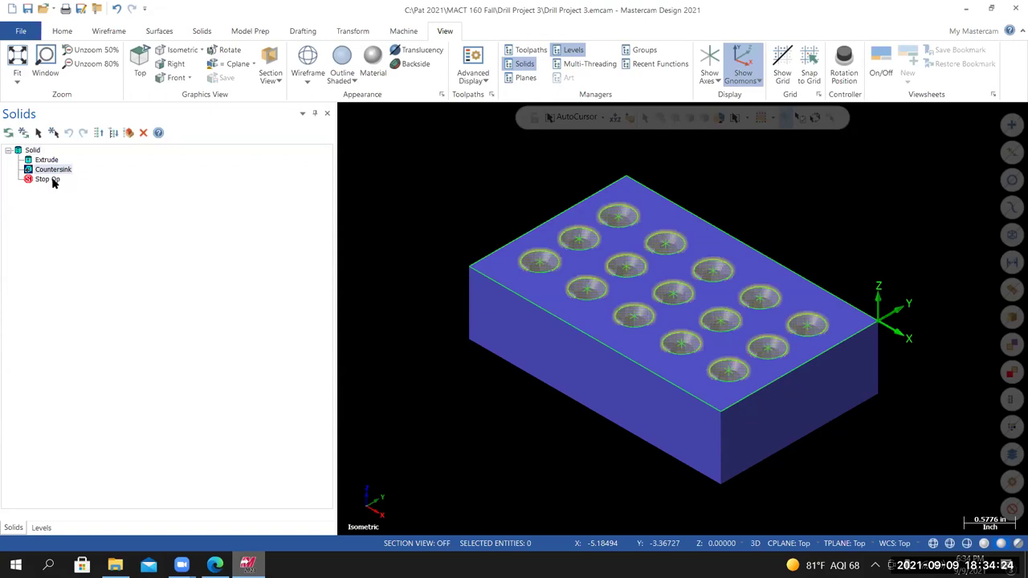
right_click(56, 171)
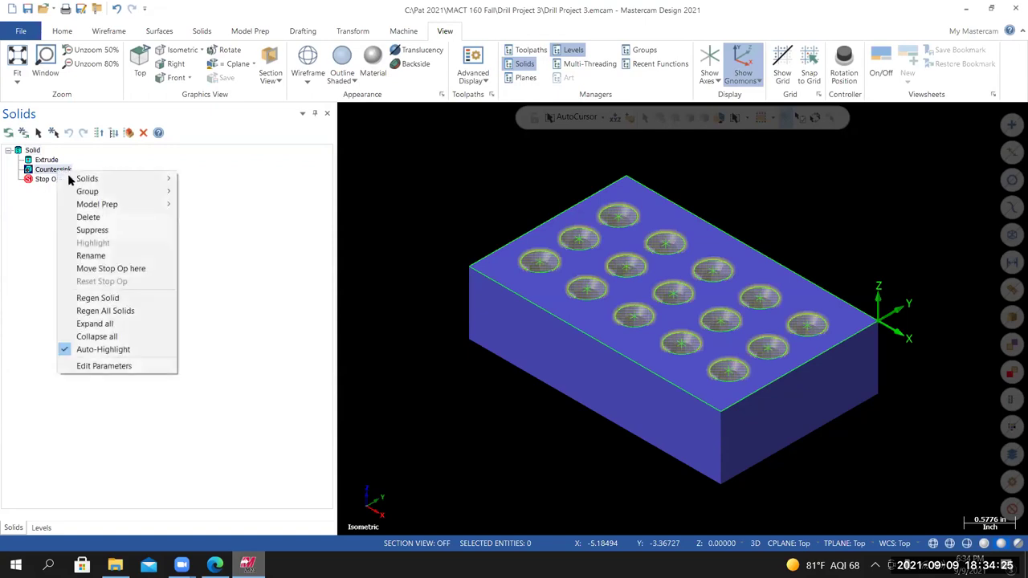
left_click(92, 366)
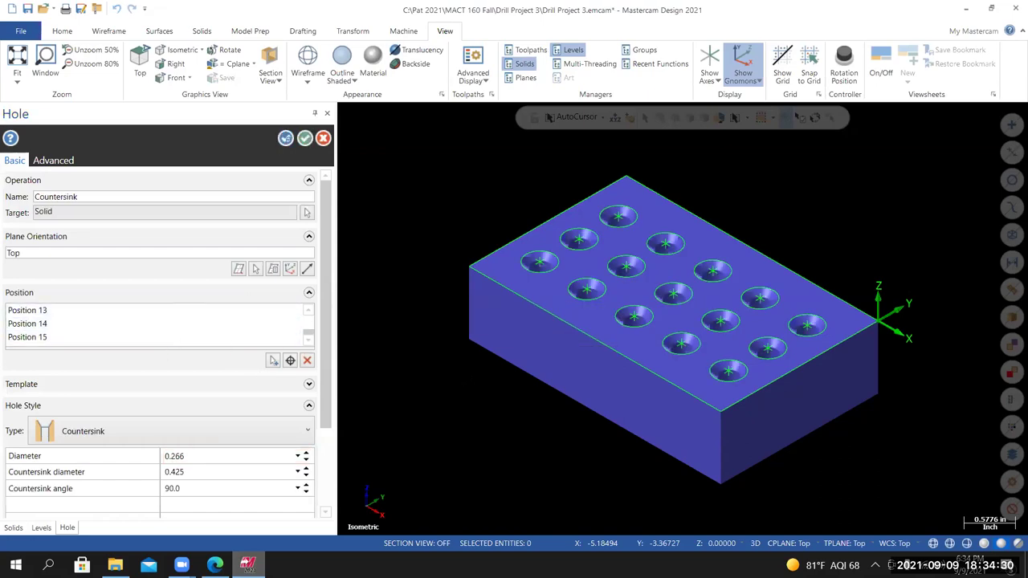
Remove all fifteen hole positions from the Countersink operation.
left_click(46, 324)
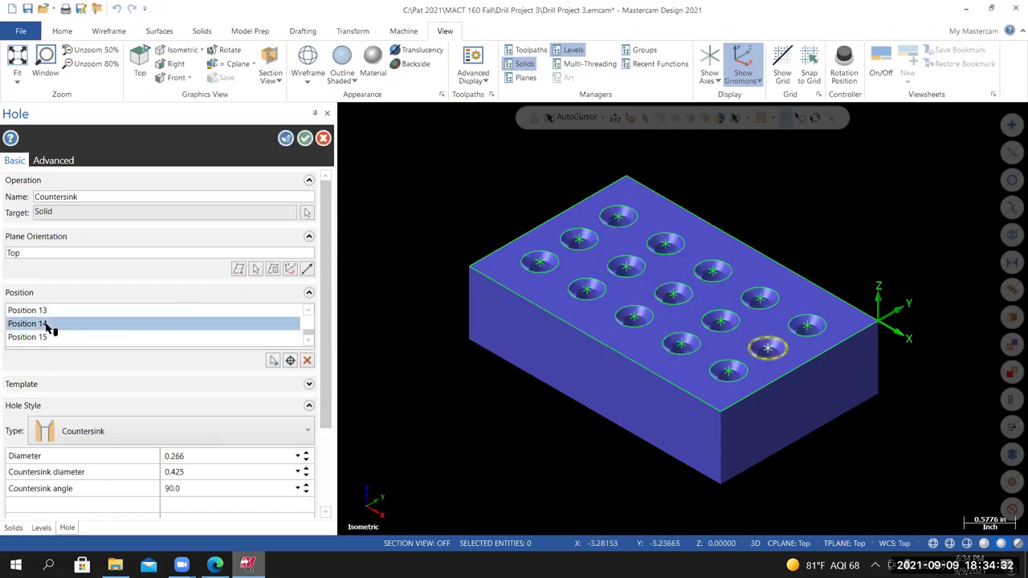
left_click_drag(46, 324, 32, 337)
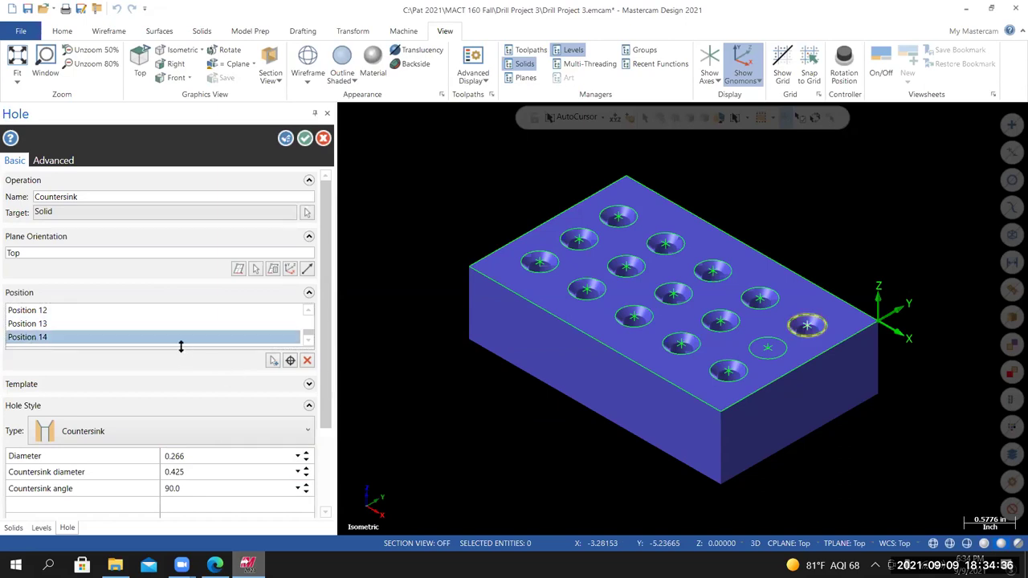
scroll(85, 324, "up", 1)
left_click(87, 339)
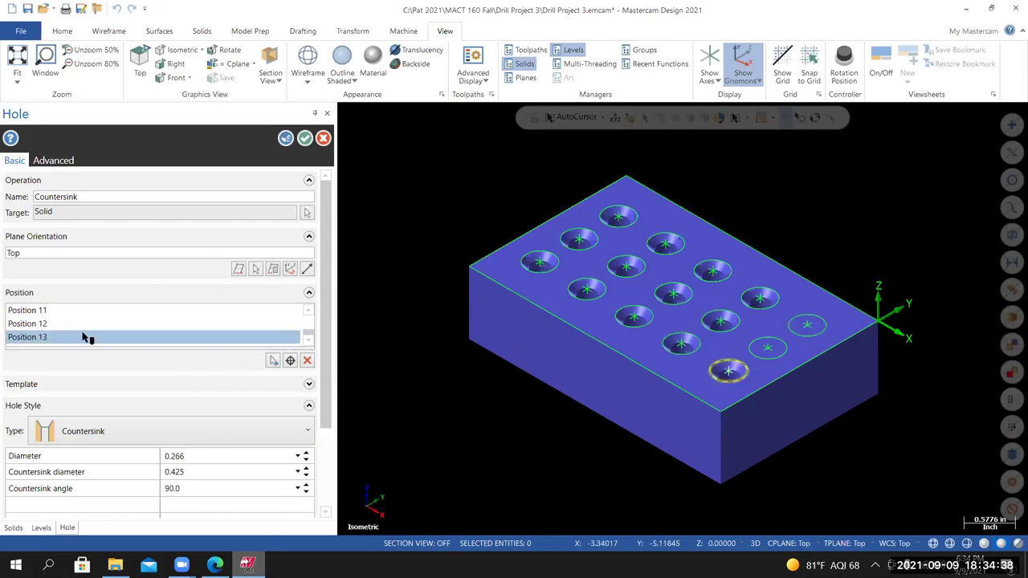
key("Delete")
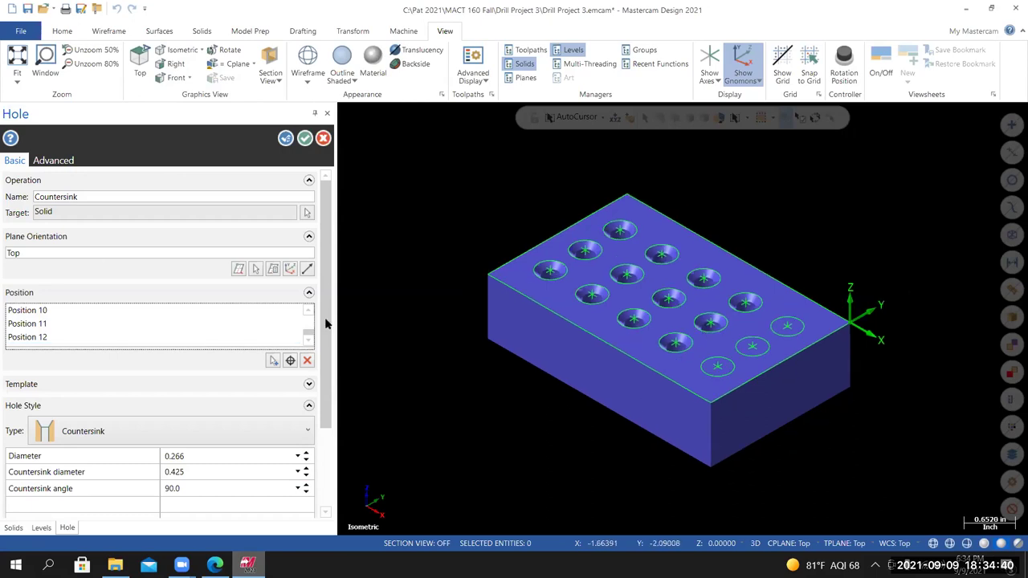
left_click(306, 362)
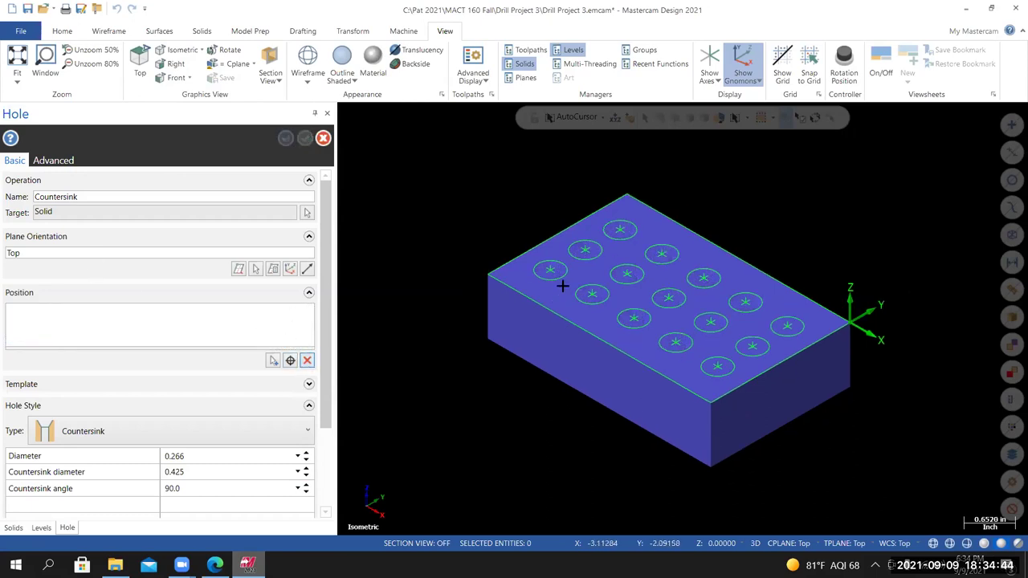
Select the fifteen circle centre points on the block's top face as the Countersink operation's hole positions.
left_click(274, 360)
left_click(650, 275)
left_click(676, 328)
key("Return")
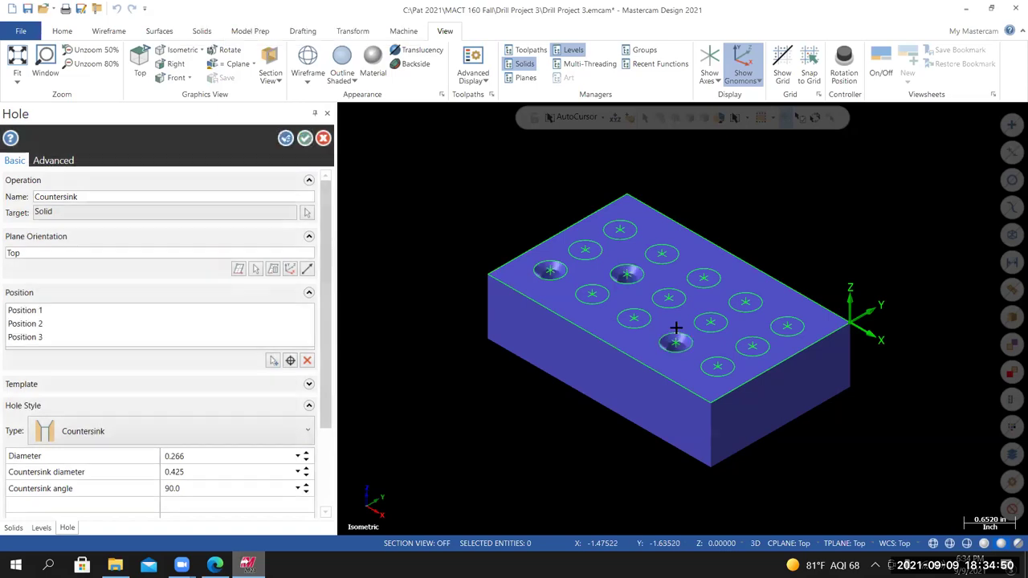
middle_click_drag(690, 332, 545, 246)
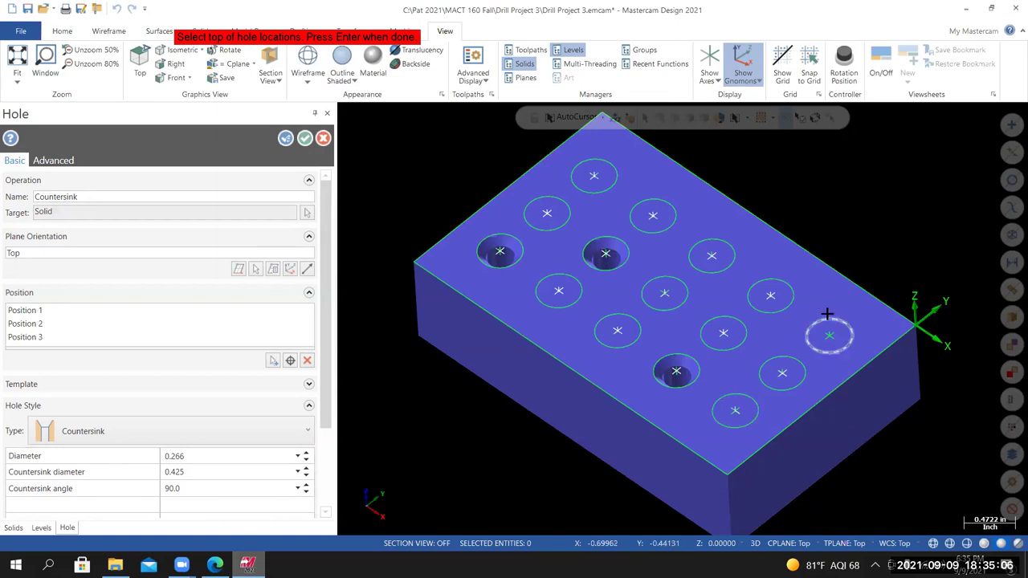
middle_click_drag(704, 322, 729, 319)
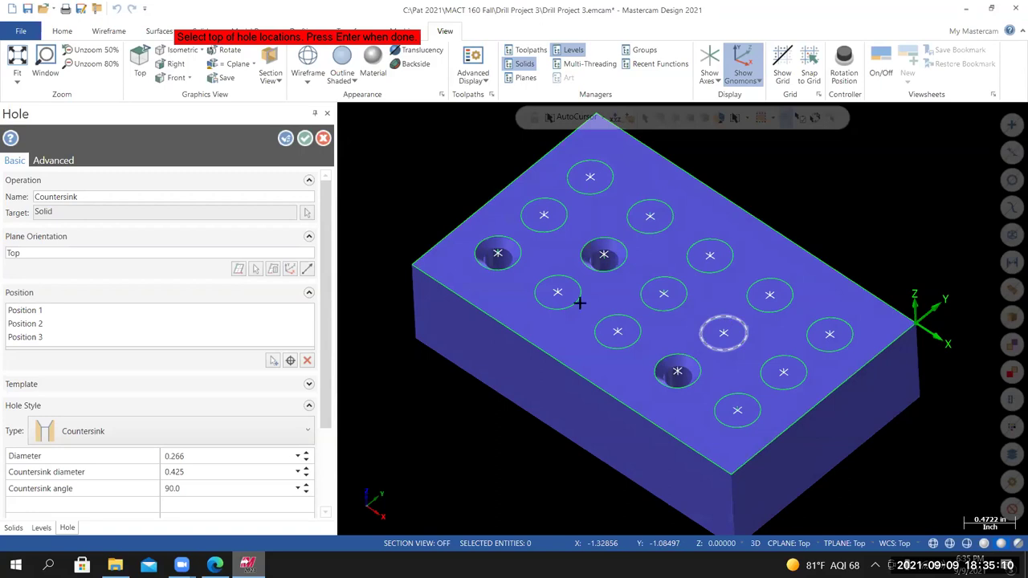
scroll(470, 311, "down", 2)
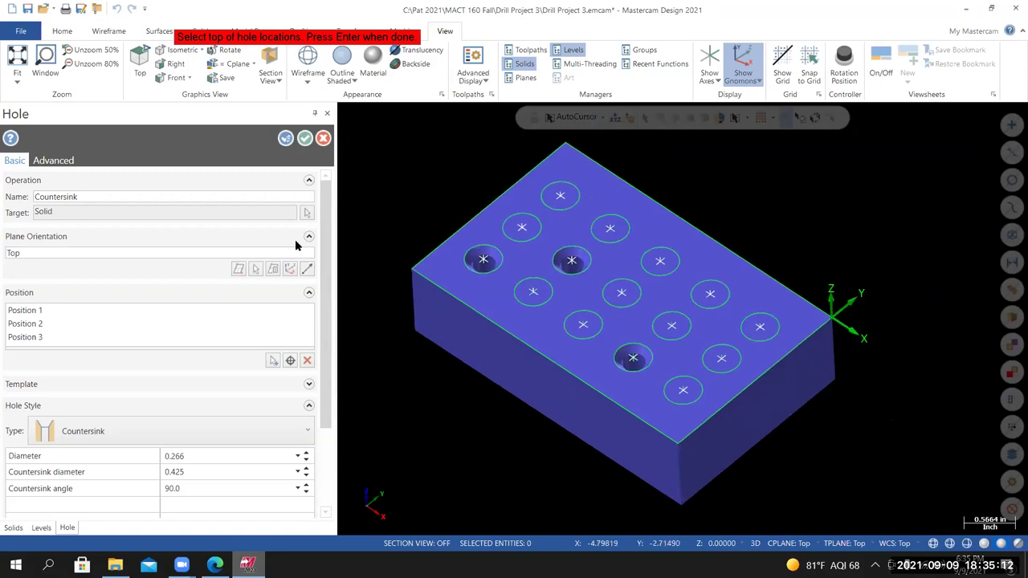
key("Return")
middle_click_drag(671, 385, 673, 434)
middle_click_drag(610, 392, 404, 351)
Accept the edited Countersink operation and regenerate the solid.
left_click(304, 138)
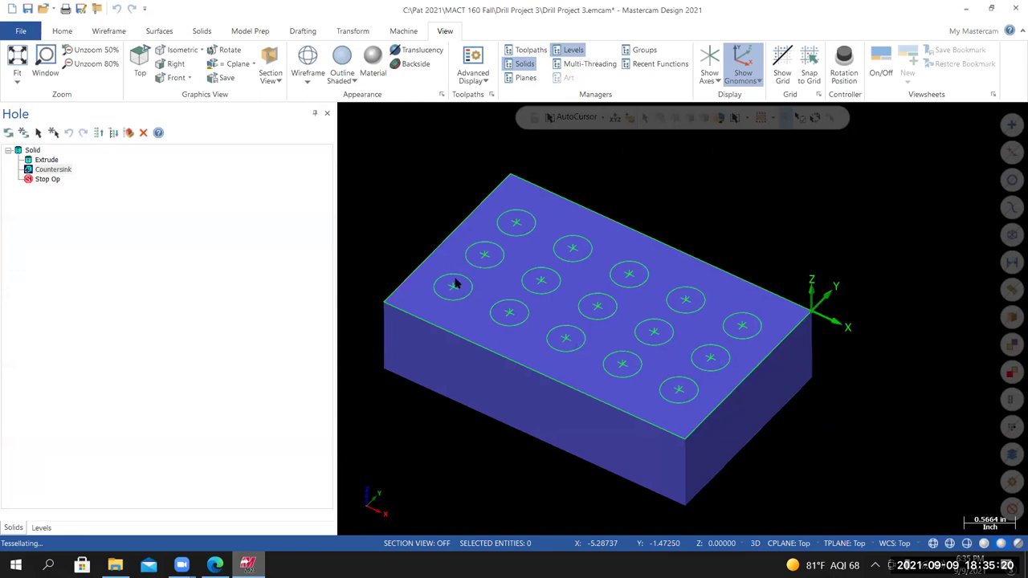
right_click(464, 350)
left_click(458, 339)
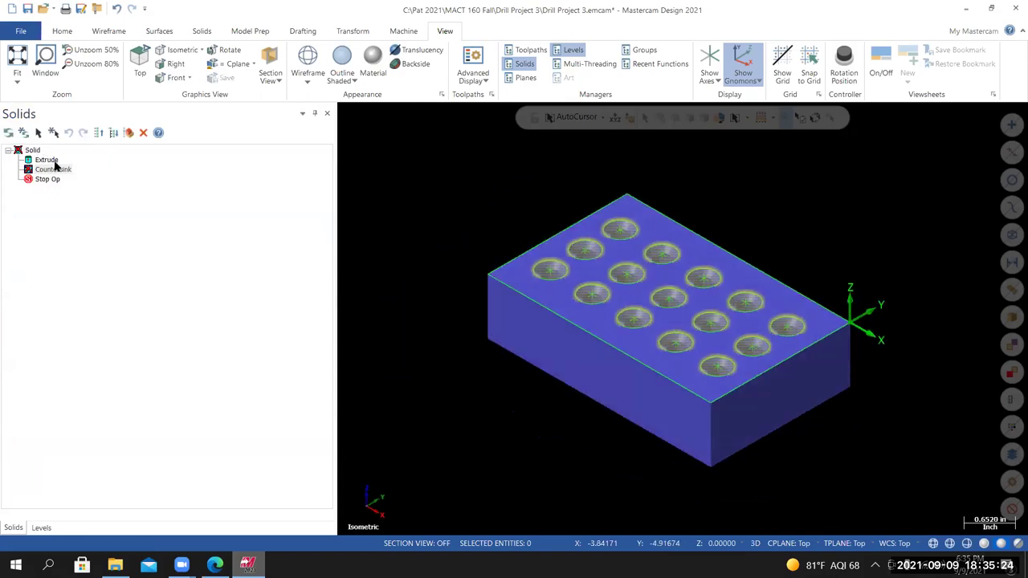
left_click(9, 133)
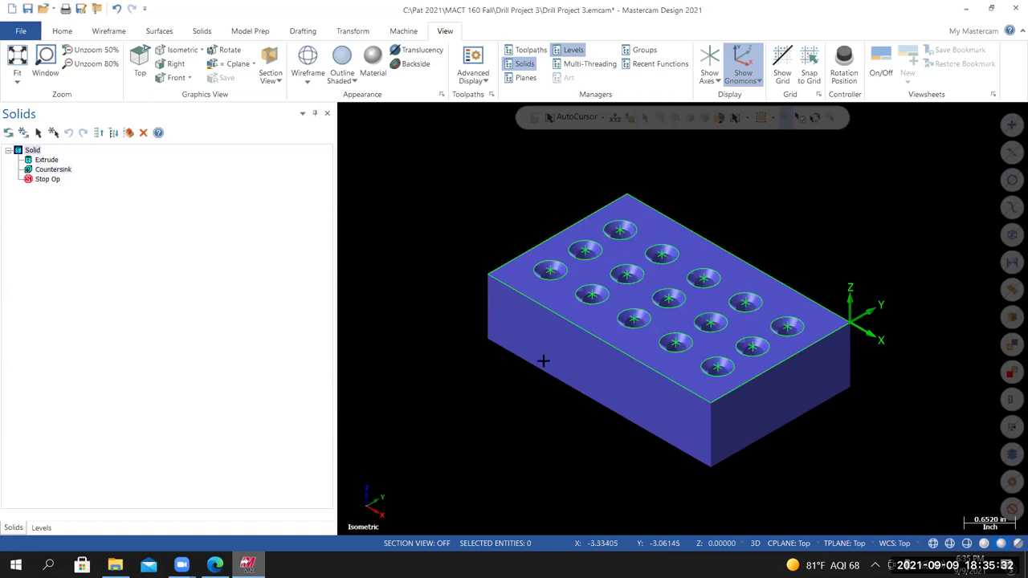
Restore the isometric view of the block and save the part file again.
middle_click_drag(562, 321, 524, 308)
right_click(522, 347)
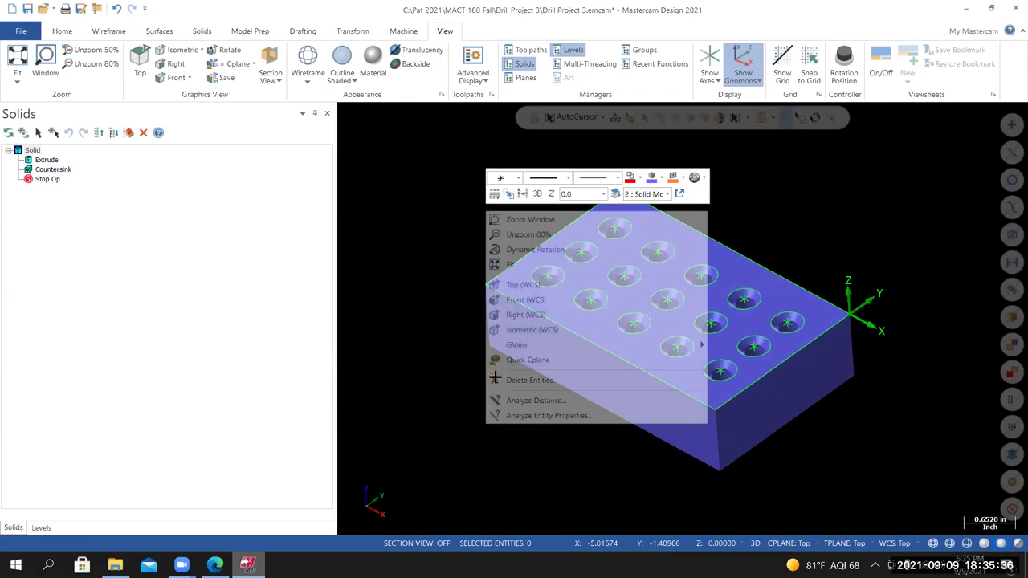
left_click(21, 30)
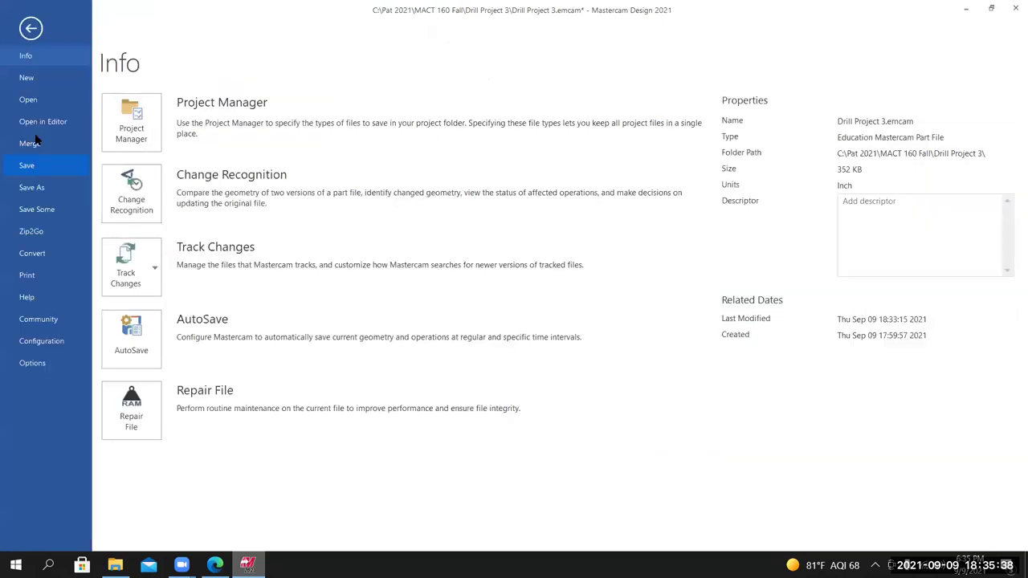
left_click(26, 165)
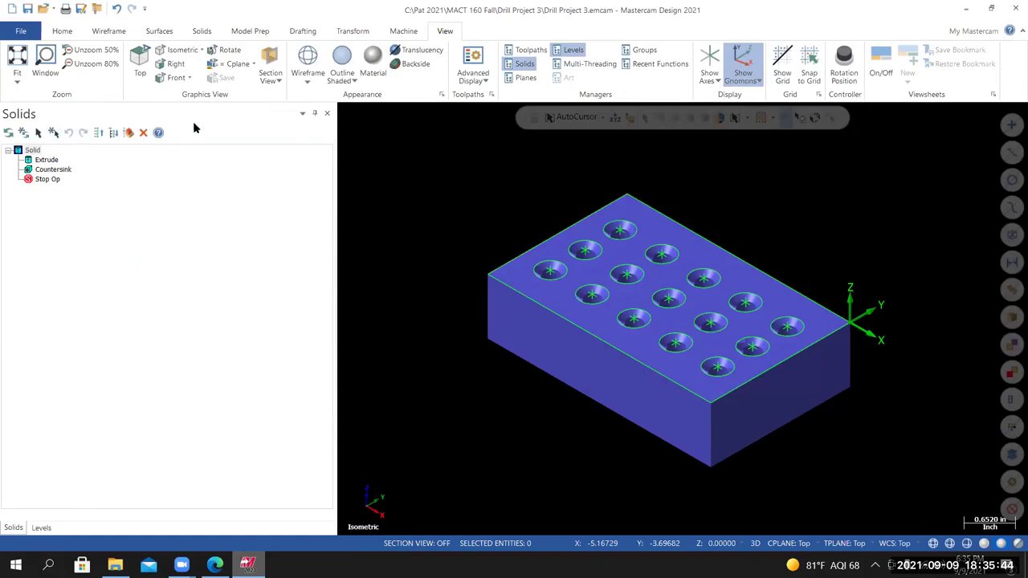
Close the Solids manager and hide the Points and Solid Support Geometry levels.
left_click(327, 114)
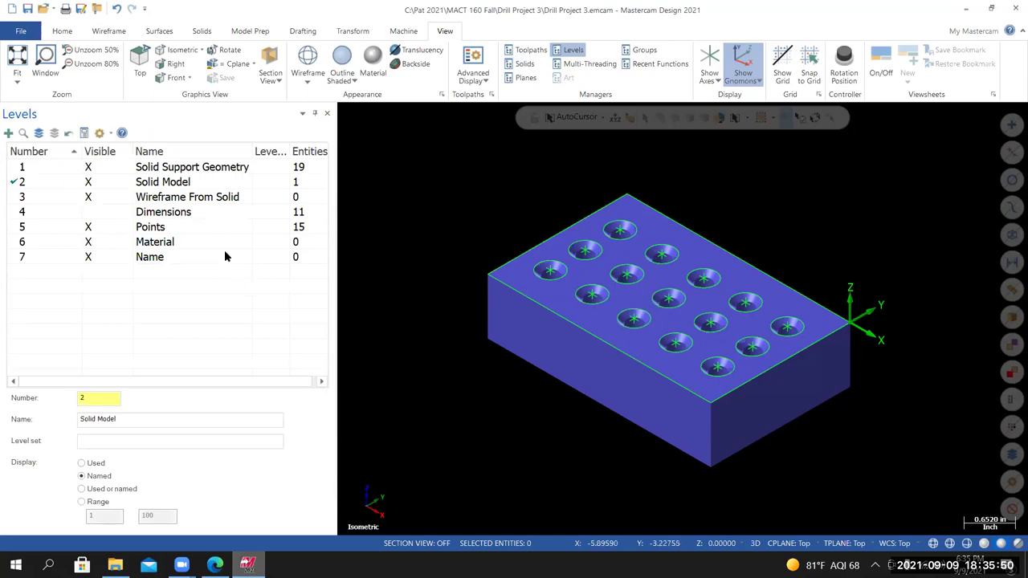
left_click(88, 227)
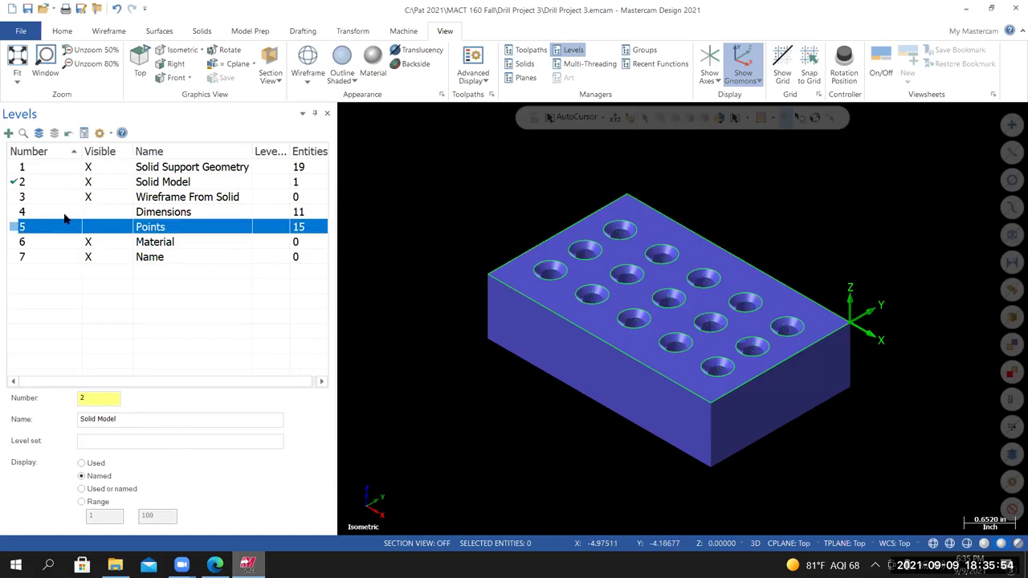
left_click(18, 183)
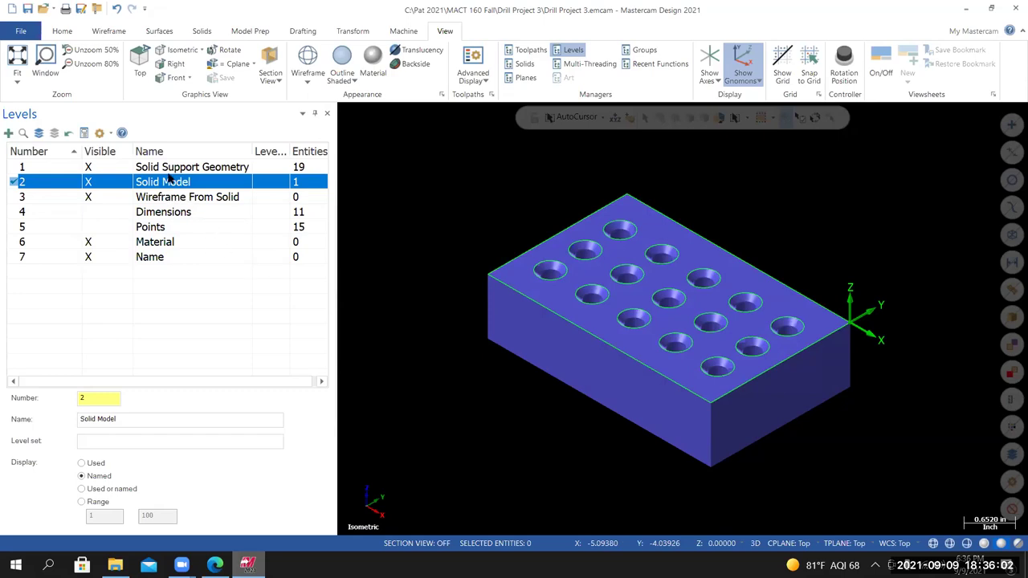
left_click(90, 167)
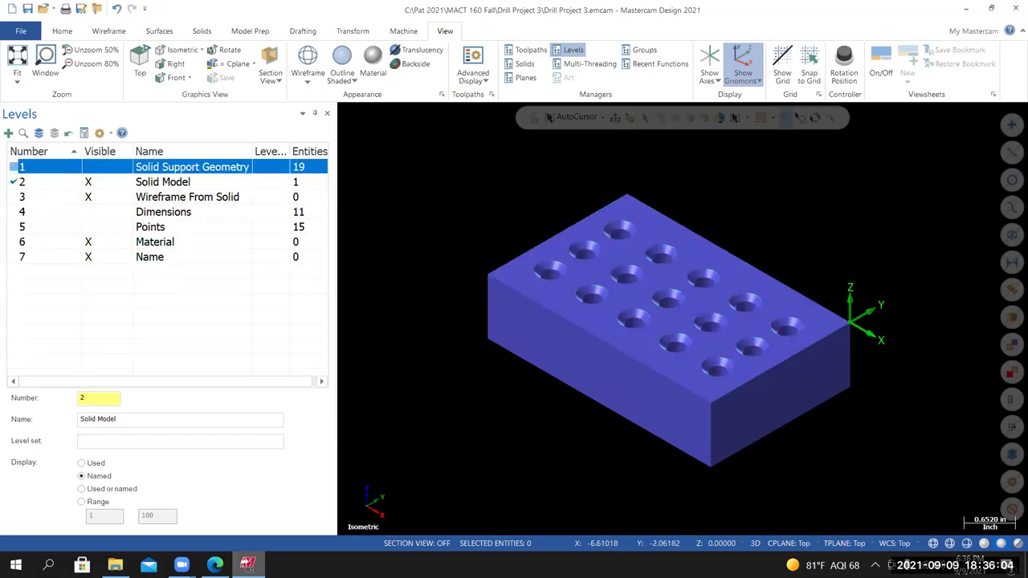
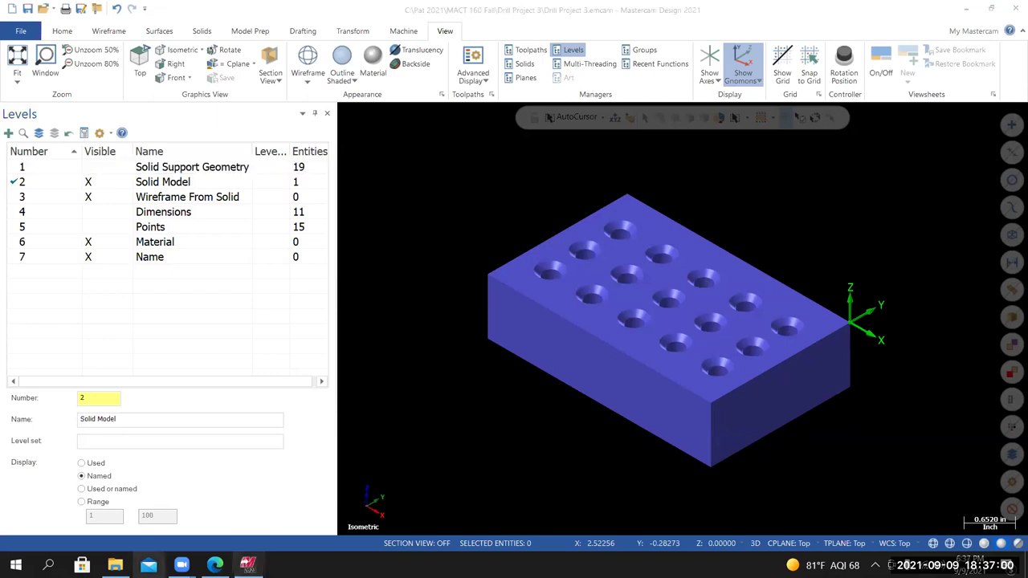
Review the modeling steps on the Drill project 0003 Discussion page in the browser and return to Mastercam.
left_click(215, 565)
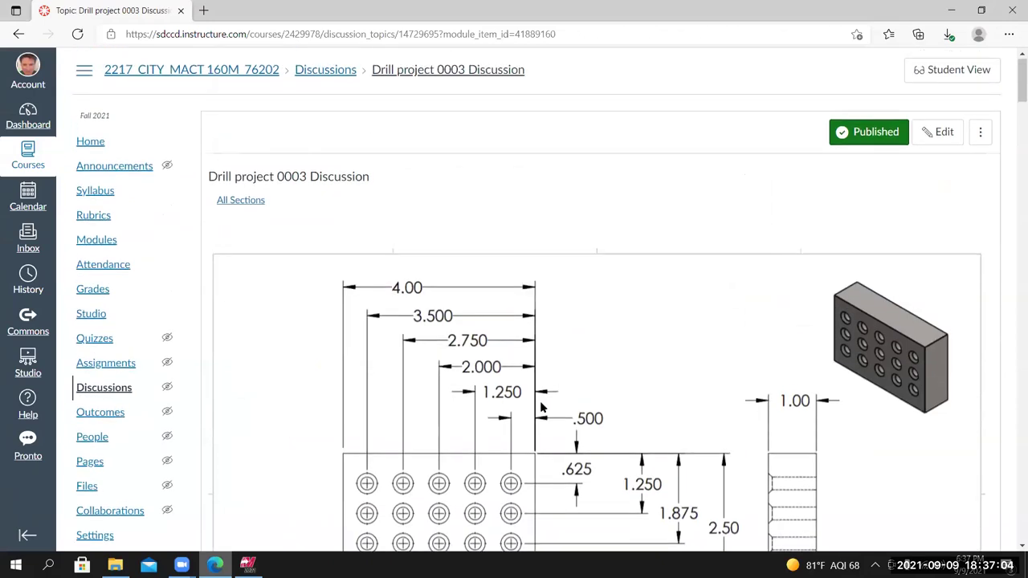
scroll(541, 408, "down", 20)
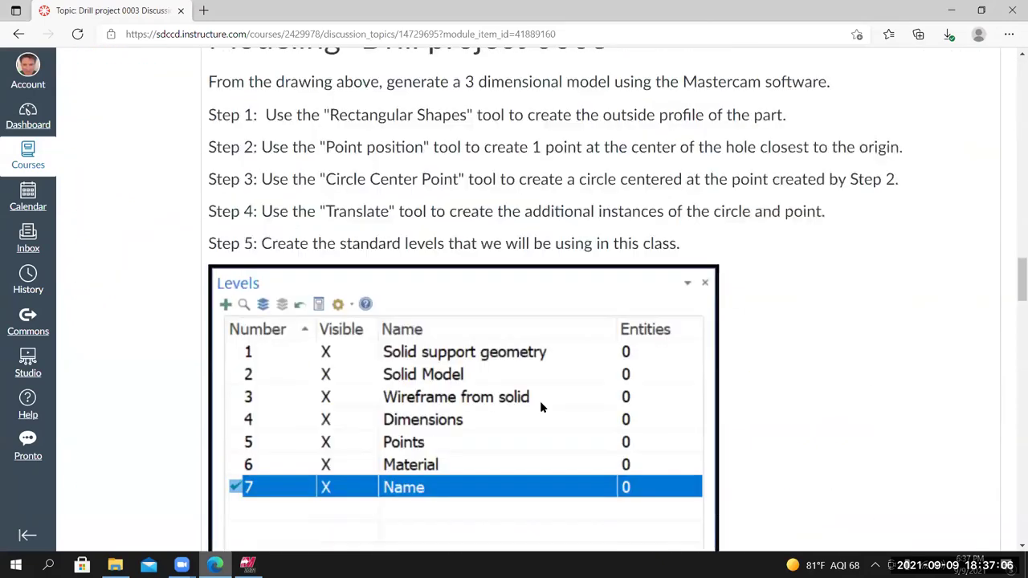
scroll(541, 409, "down", 8)
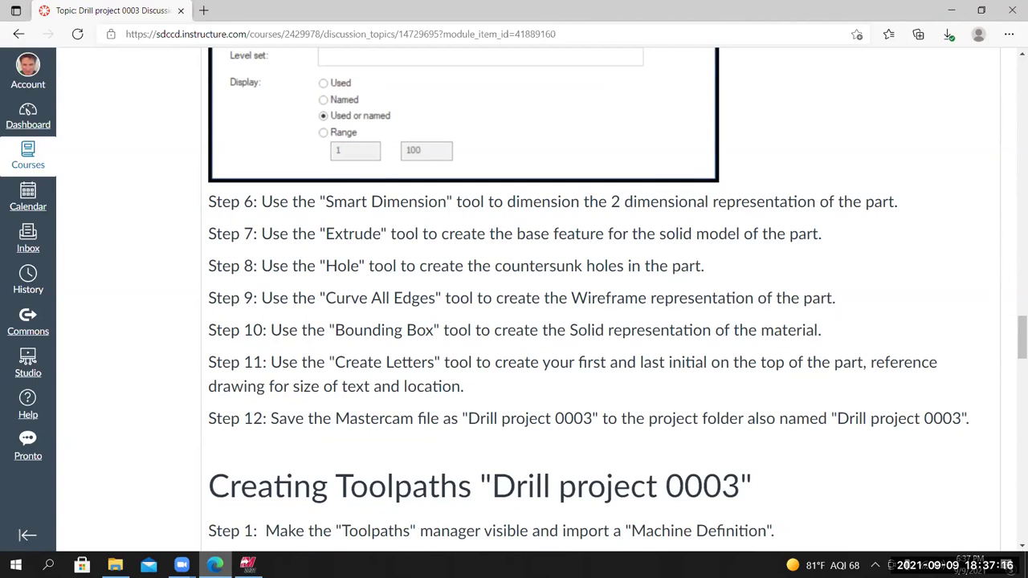
left_click(247, 565)
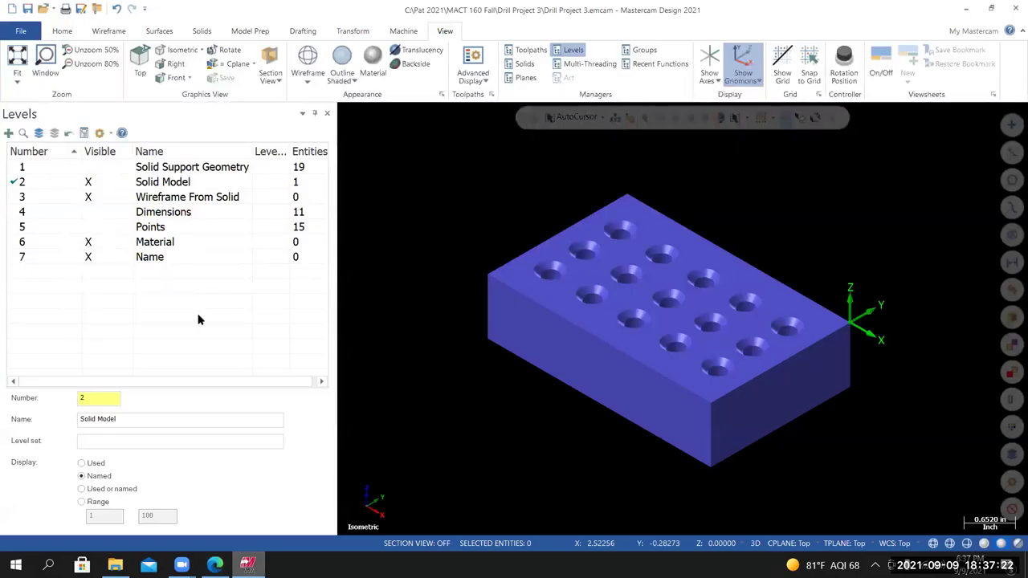
Make the Wireframe From Solid level active and set the wireframe color to yellow-orange.
left_click(129, 201)
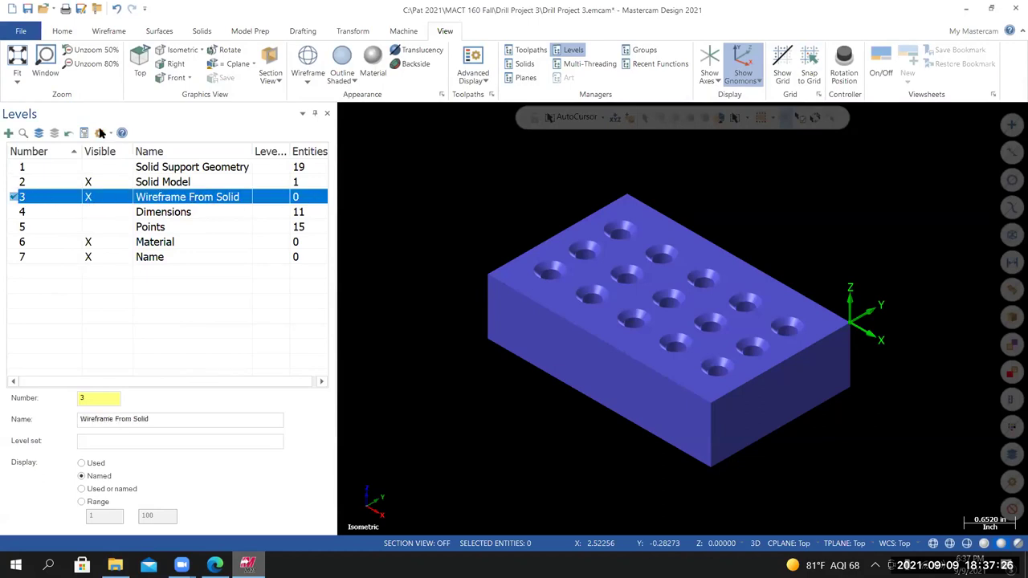
left_click(61, 31)
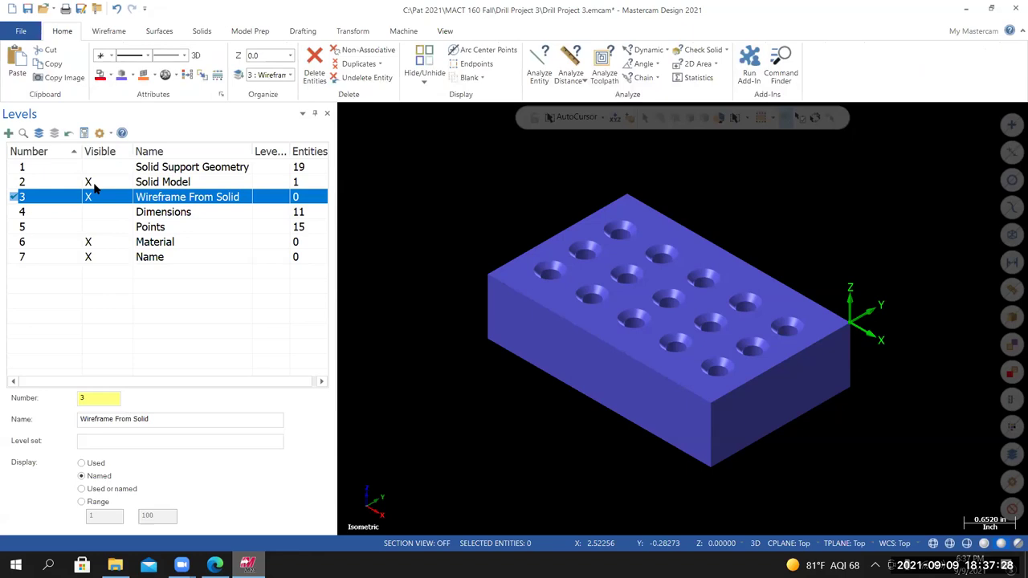
left_click(111, 76)
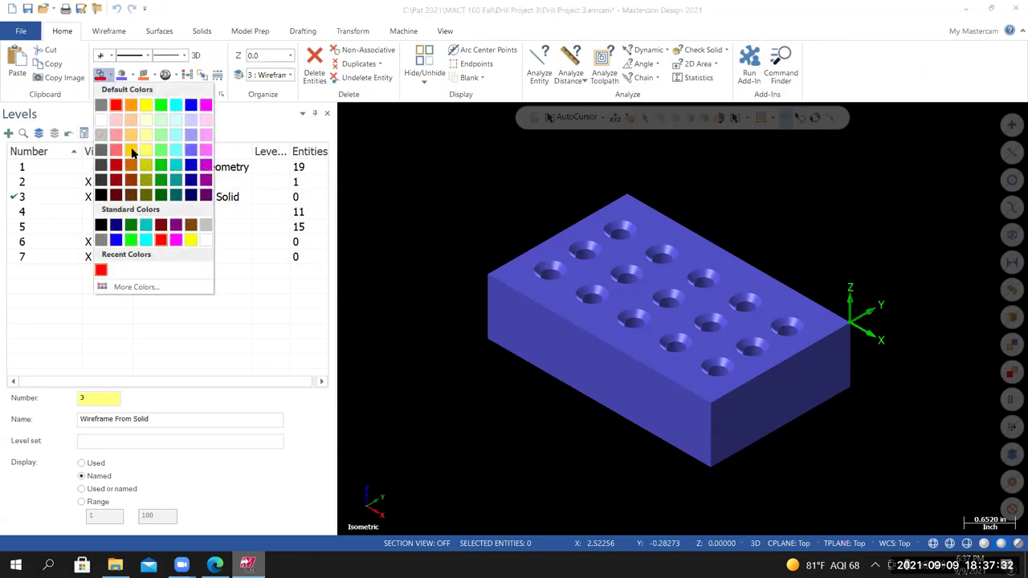
left_click(133, 151)
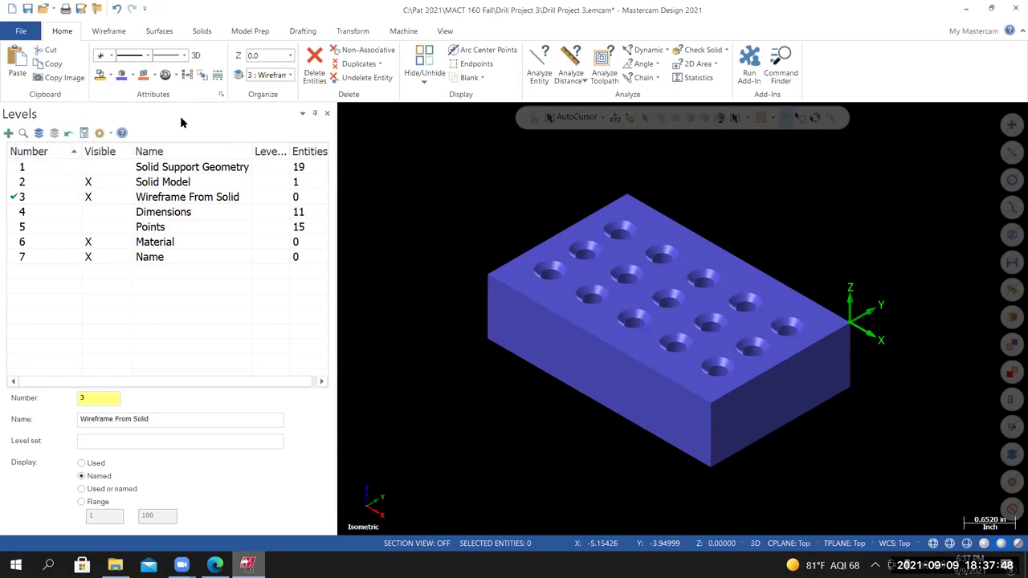
Create wireframe curves on all edges of the solid block with Curve All Edges, keeping both loops.
left_click(107, 31)
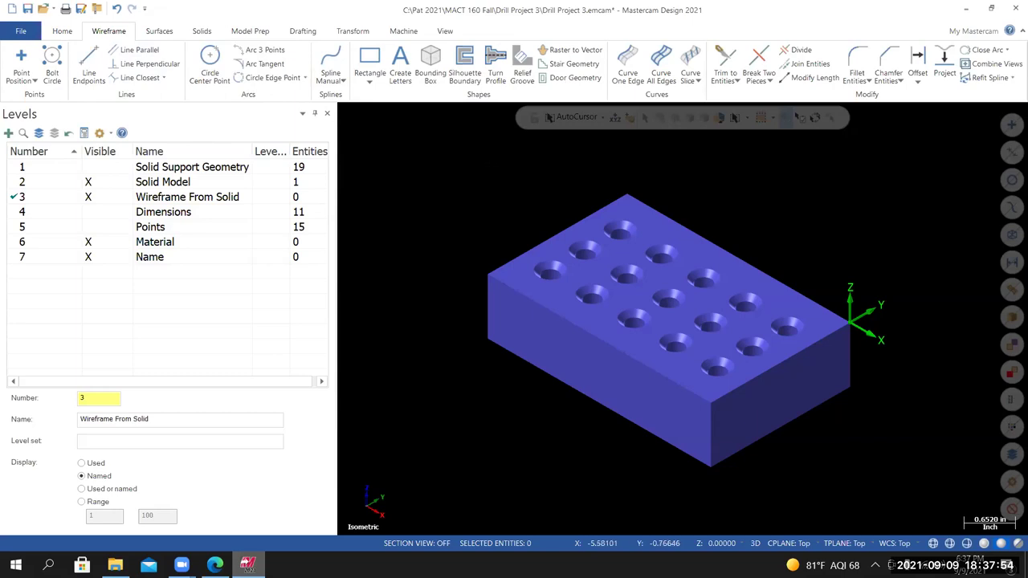
left_click(662, 63)
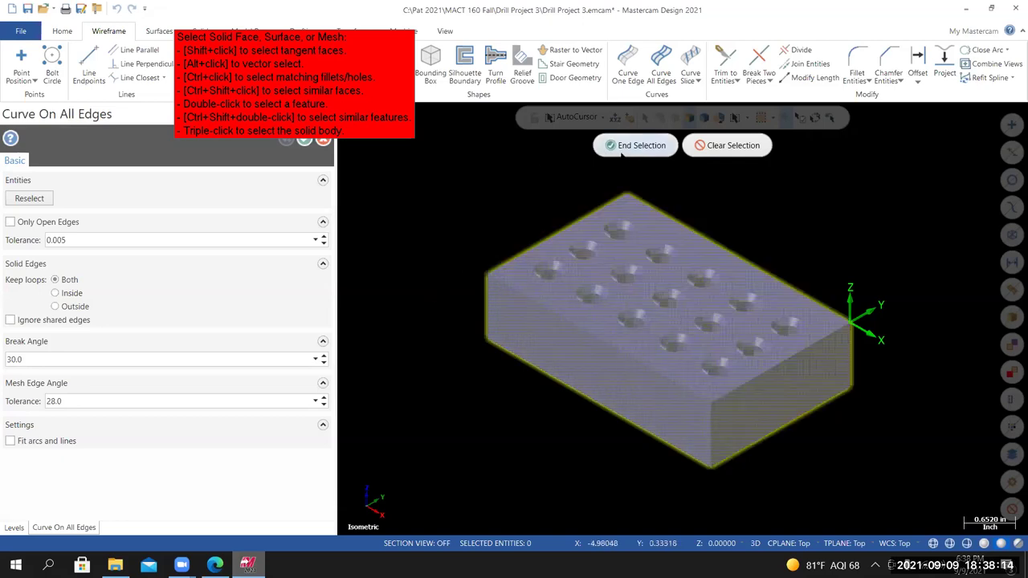
left_click(640, 145)
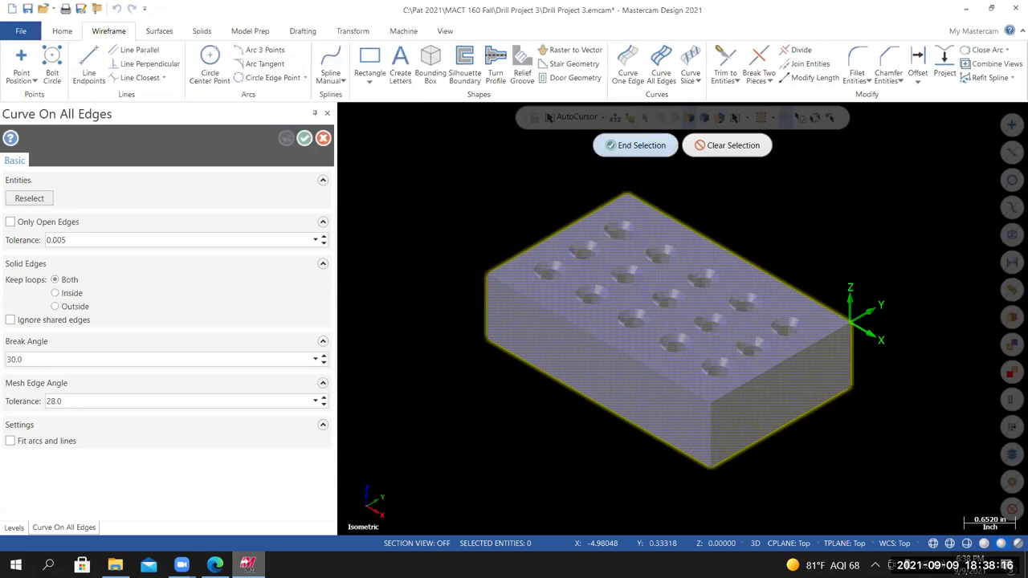
middle_click_drag(666, 321, 683, 319)
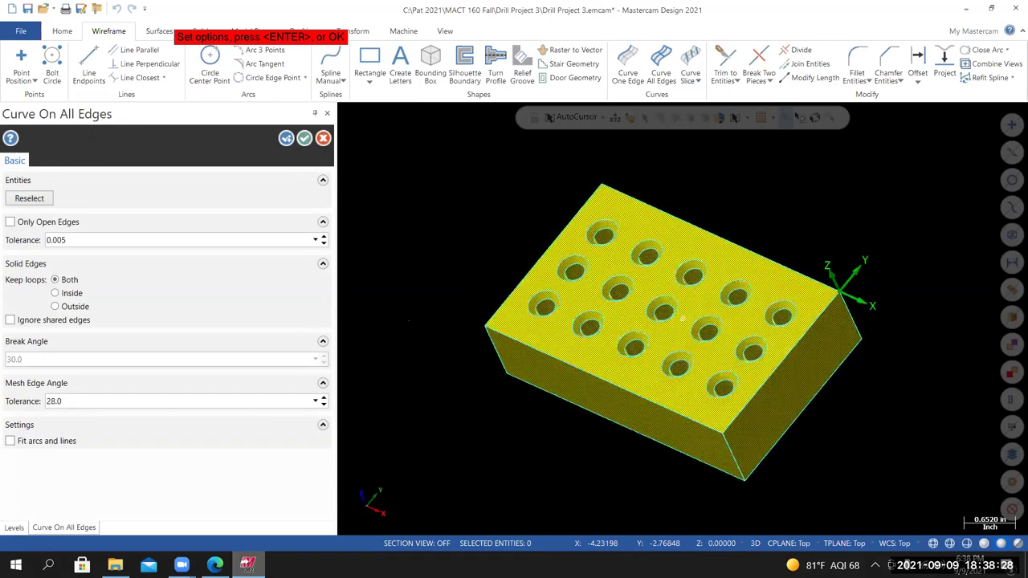
left_click(304, 138)
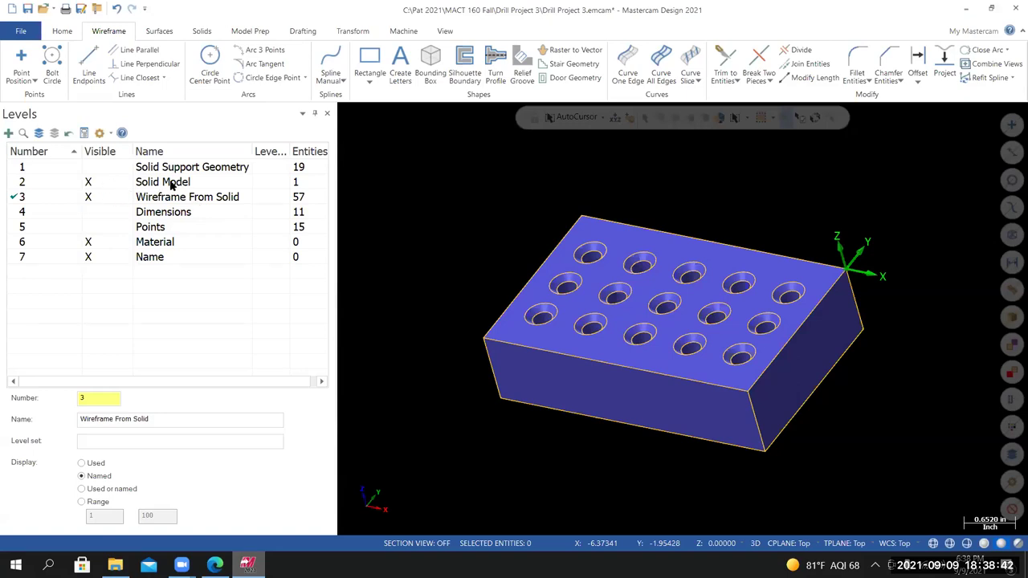
Hide the Solid Model level to inspect the edge wireframe from an angle, and show the level again.
left_click(88, 182)
middle_click_drag(683, 354, 683, 318)
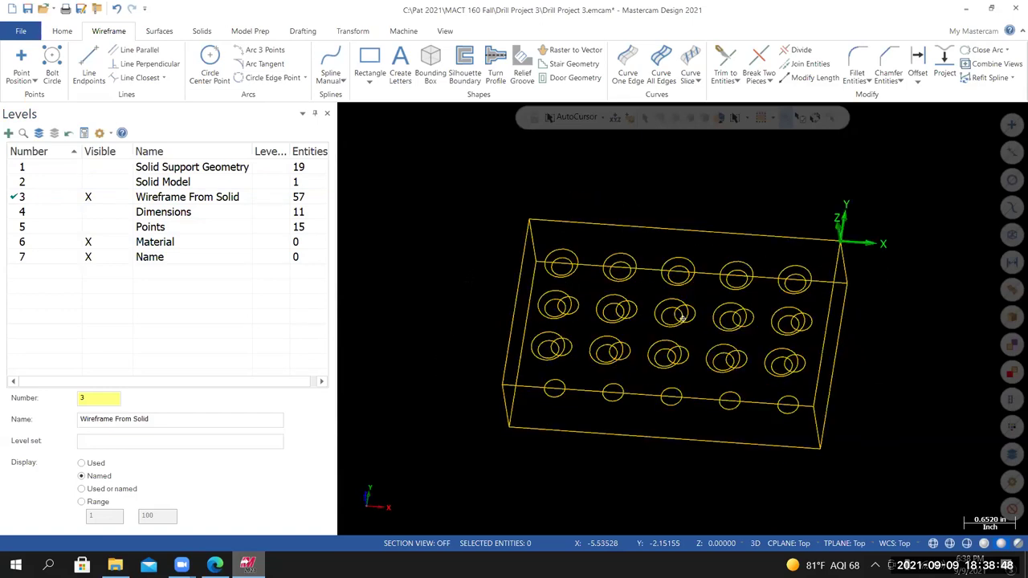
left_click(95, 184)
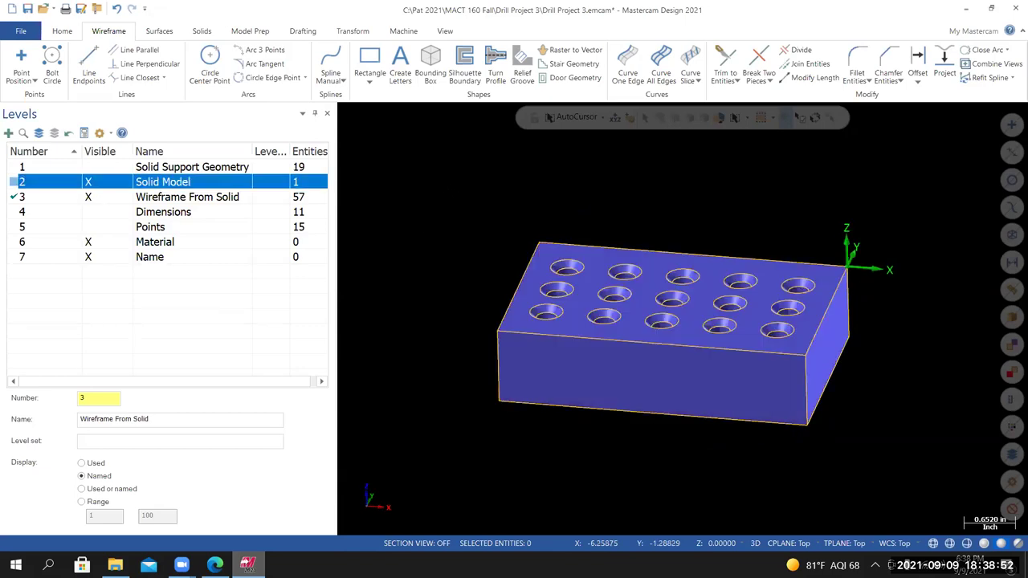
Show the block in the isometric view and save the Mastercam file.
right_click(450, 196)
left_click(498, 321)
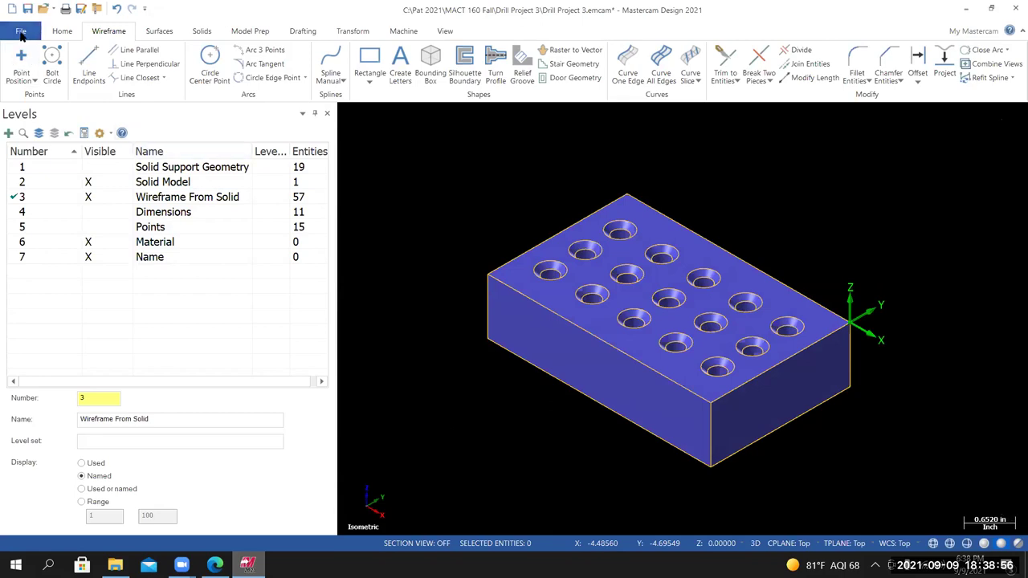
left_click(22, 35)
left_click(29, 168)
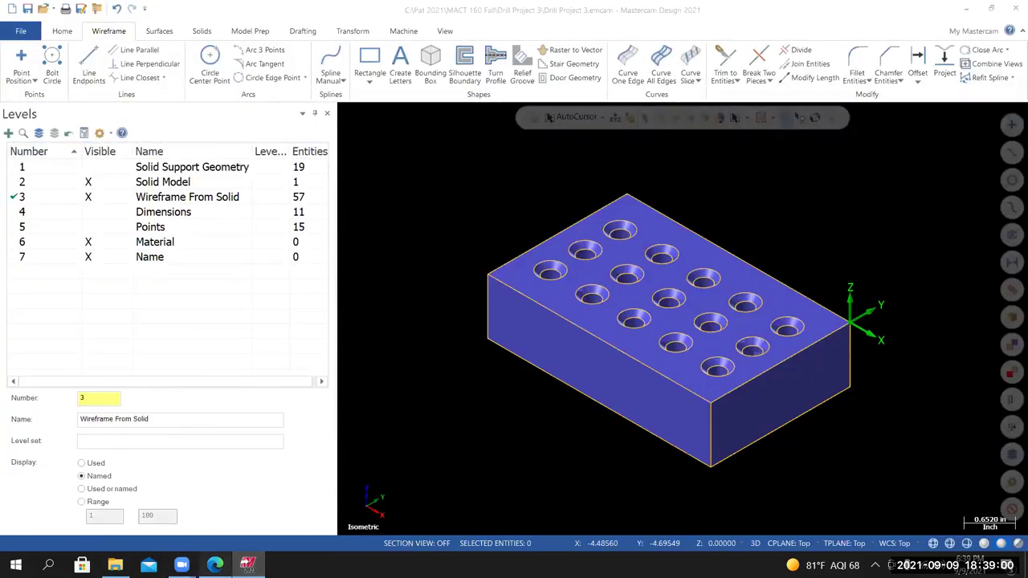
Review the remaining modeling steps on the Drill project 0003 discussion page in the browser and return to Mastercam.
left_click(214, 565)
left_click(214, 566)
key("alt+Tab")
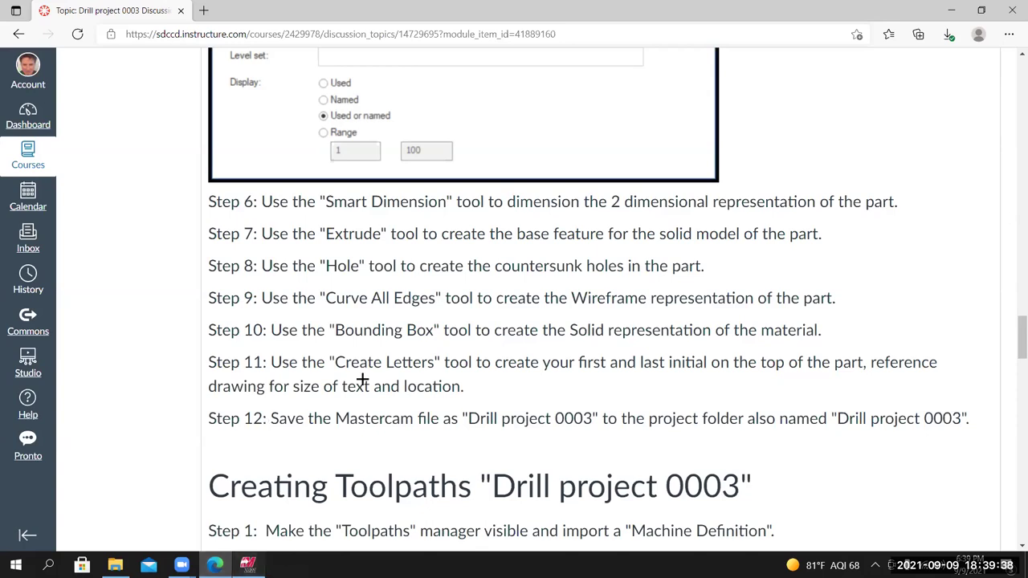
key("alt+Tab")
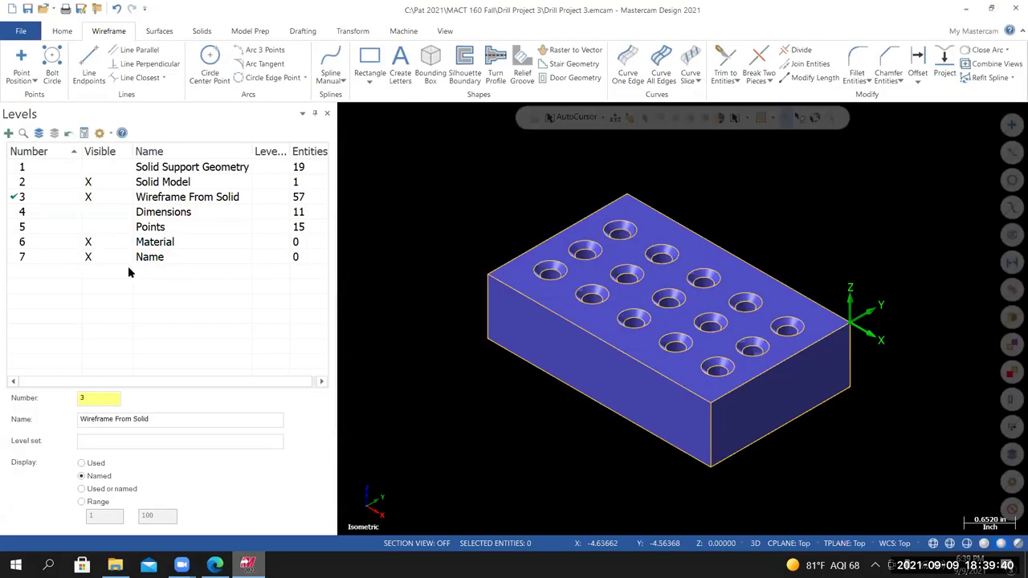
Make the Material level active and set the solid color to dark magenta.
left_click(19, 245)
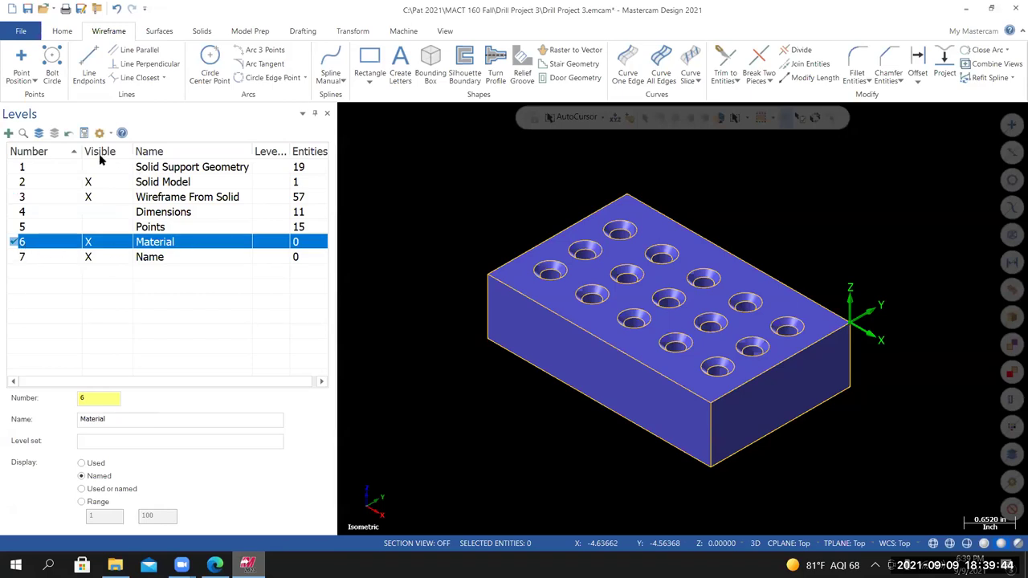
left_click(67, 32)
left_click(134, 75)
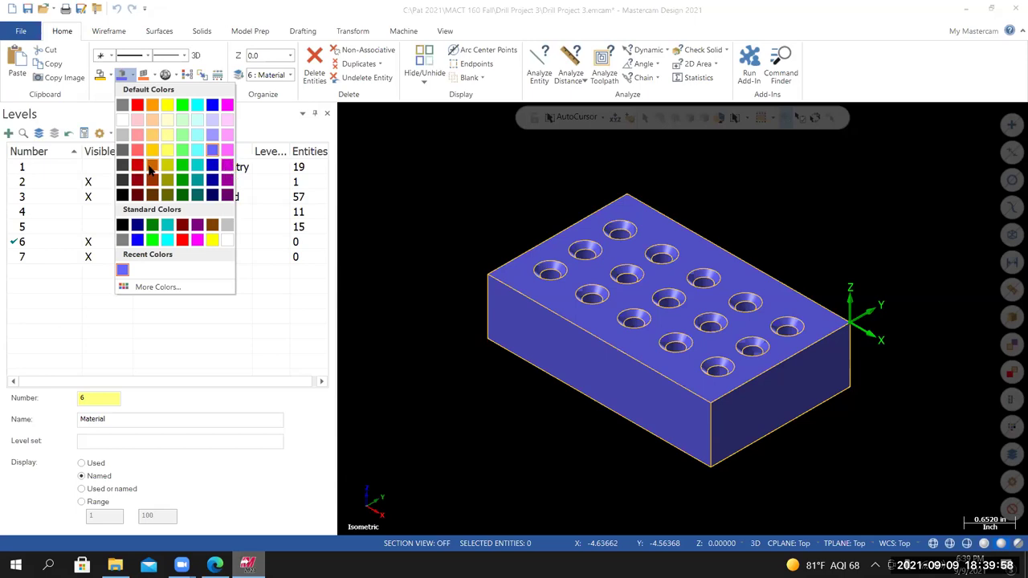
left_click(229, 166)
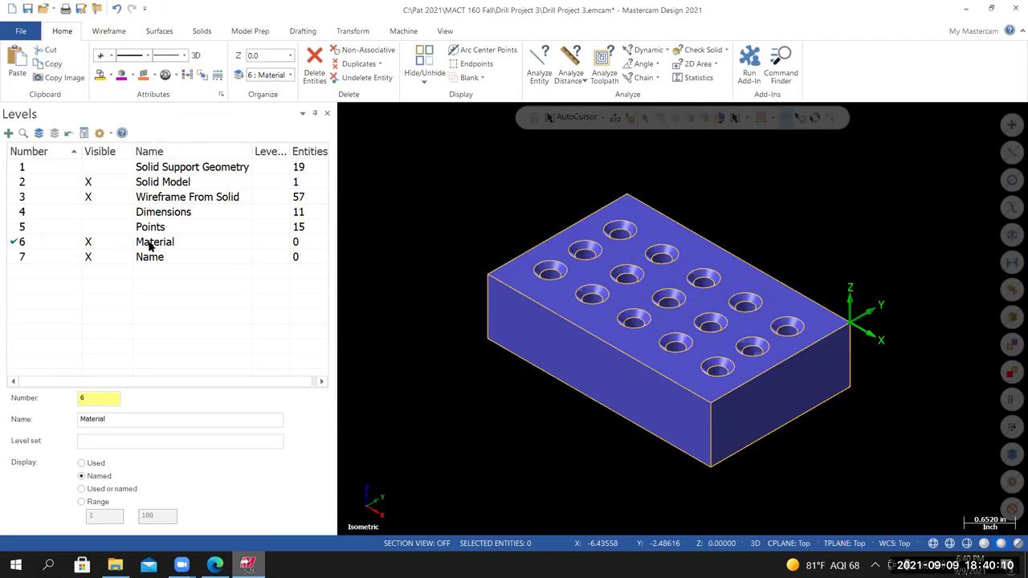
Create a rectangular Bounding Box around all visible entities, outputting only a solid with lines and arcs turned off.
left_click(108, 34)
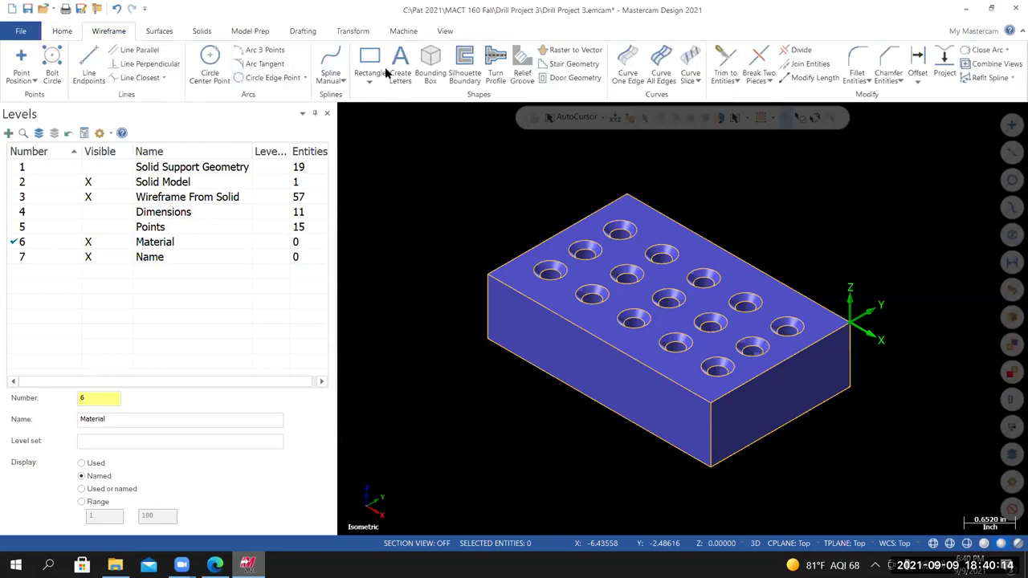
left_click(430, 62)
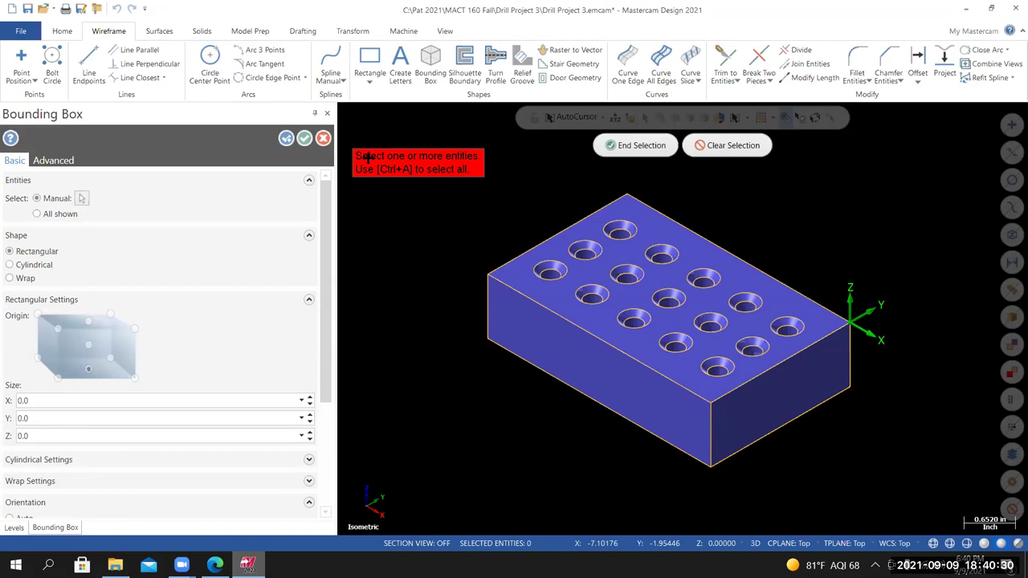
key("ctrl+a")
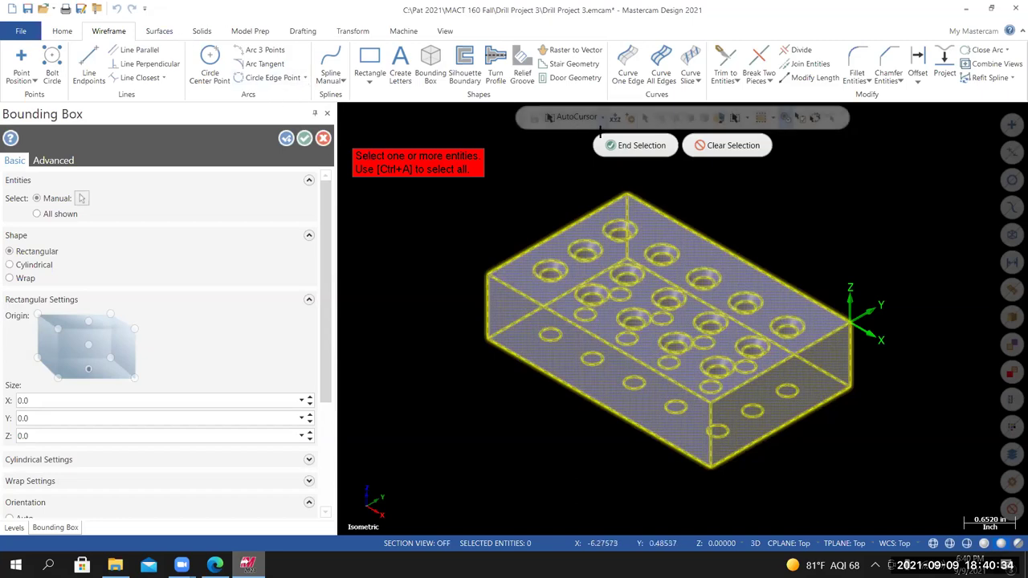
left_click(637, 146)
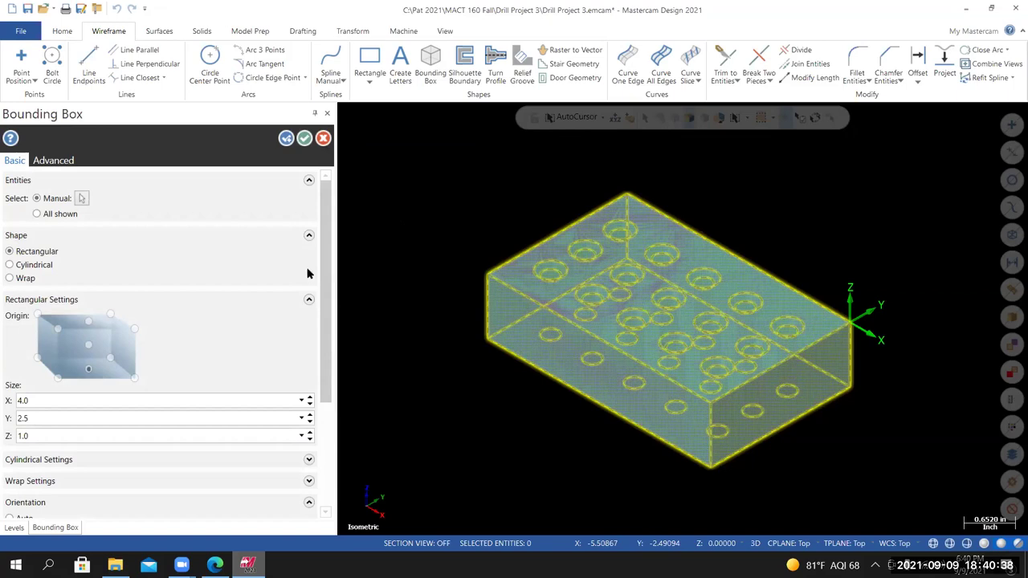
left_click_drag(323, 194, 332, 250)
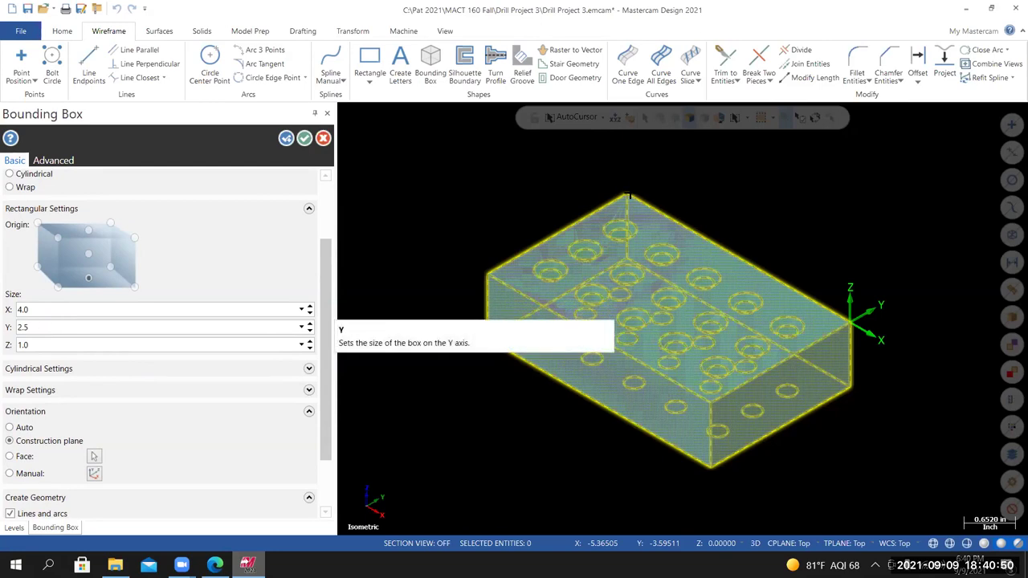
left_click_drag(329, 322, 329, 368)
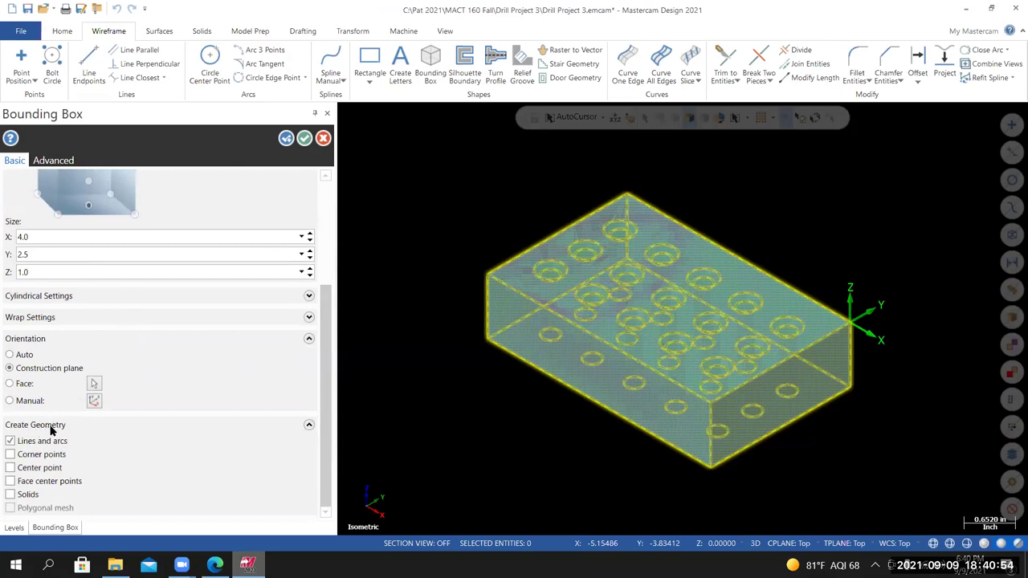
left_click(10, 441)
left_click(9, 494)
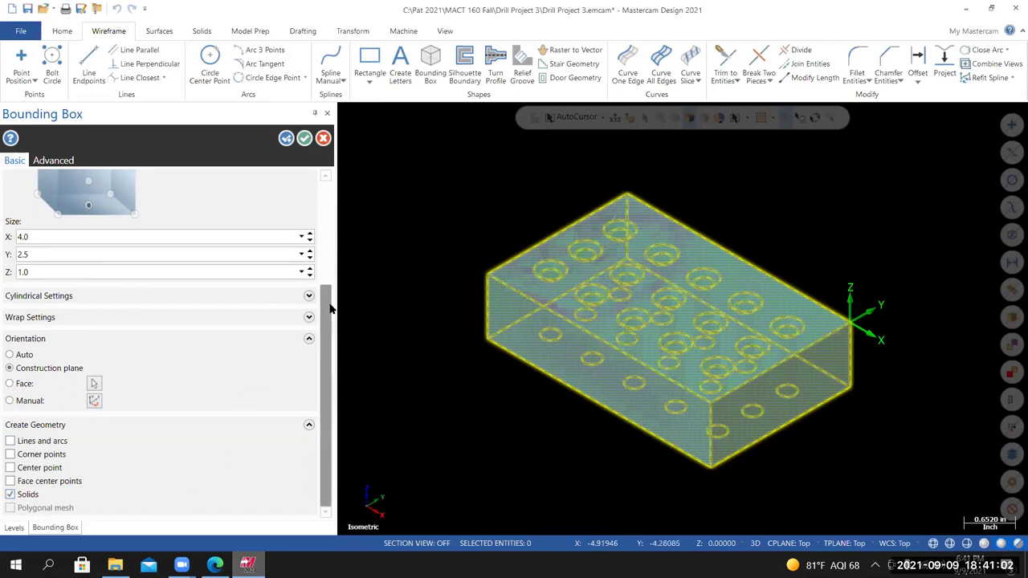
left_click_drag(325, 308, 333, 214)
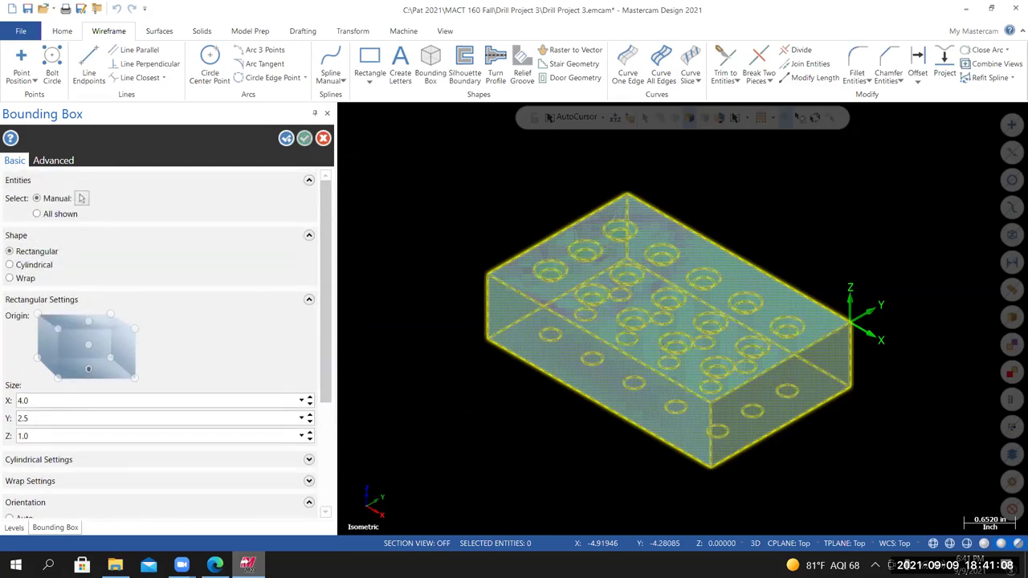
key("Return")
Inspect the material block from several angles, make the Solid Model level active, and hide the Material level.
middle_click_drag(526, 352, 682, 316)
key("alt+7")
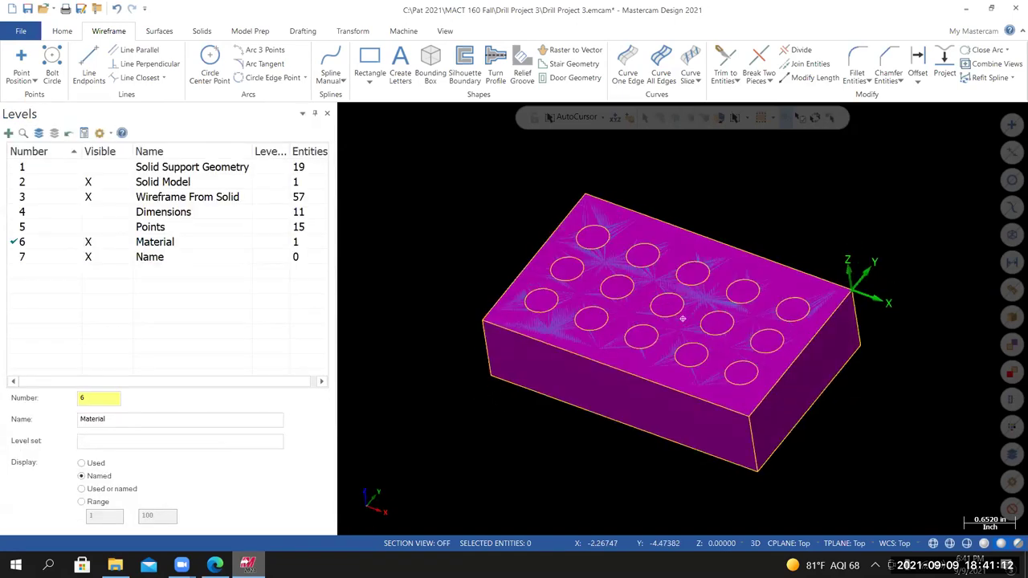
middle_click_drag(559, 358, 517, 351)
key("alt+7")
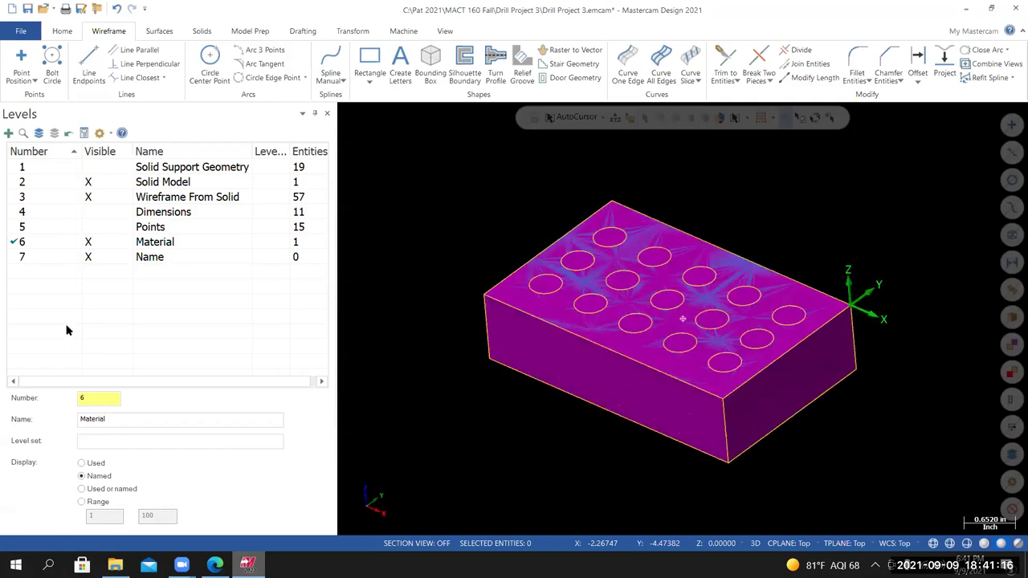
left_click(17, 184)
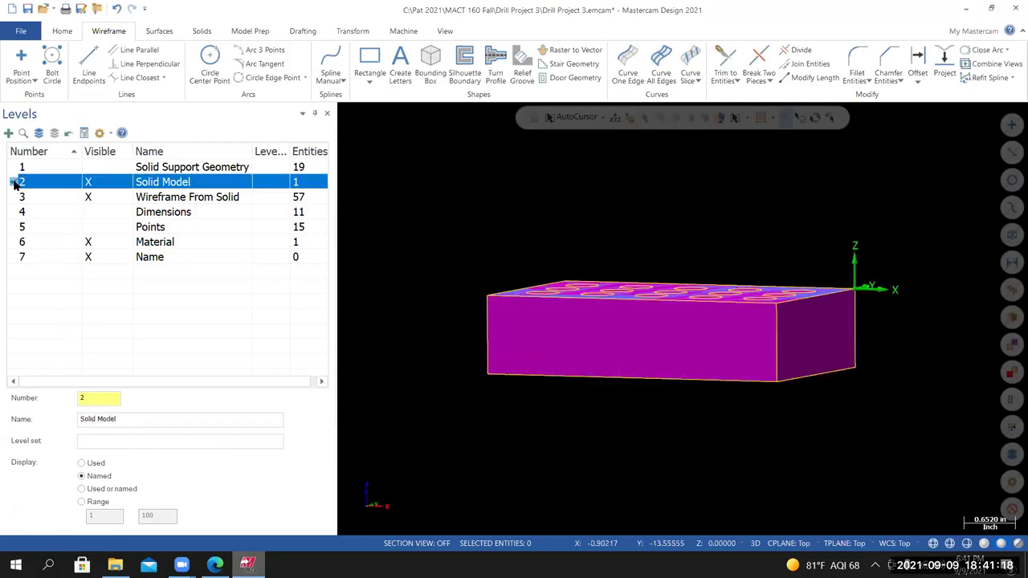
left_click(100, 244)
middle_click_drag(643, 353, 105, 249)
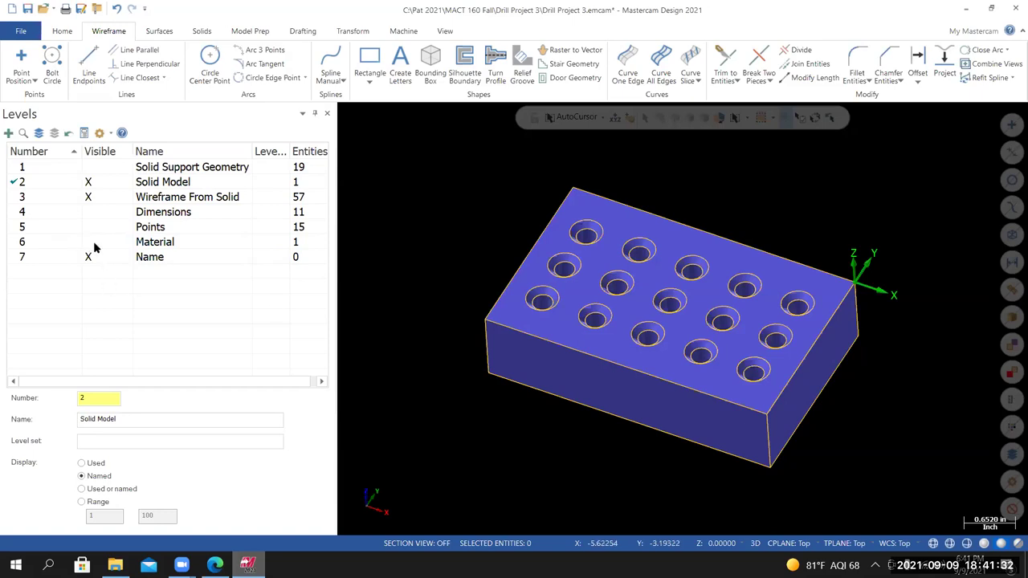
left_click(93, 246)
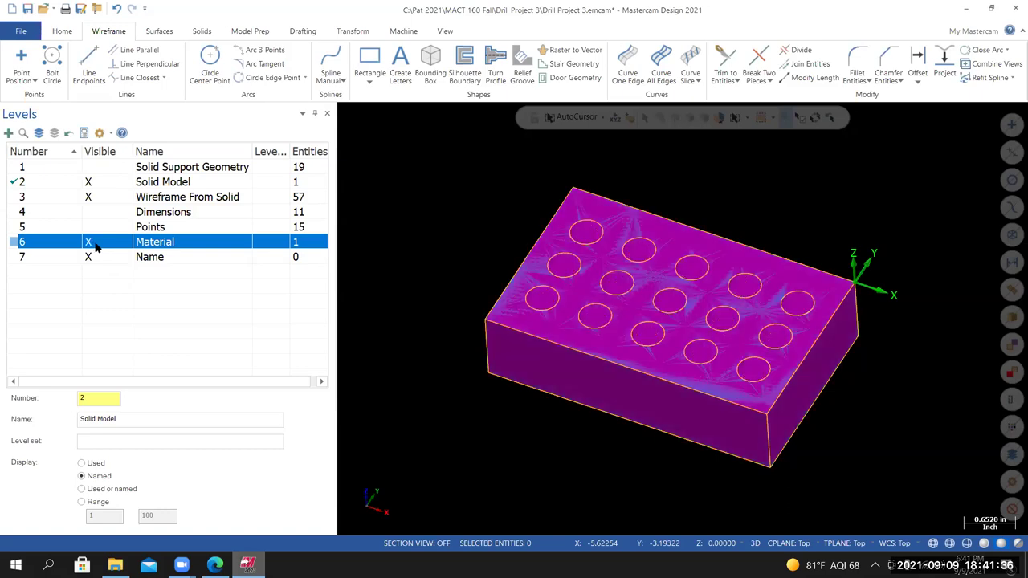
left_click(93, 245)
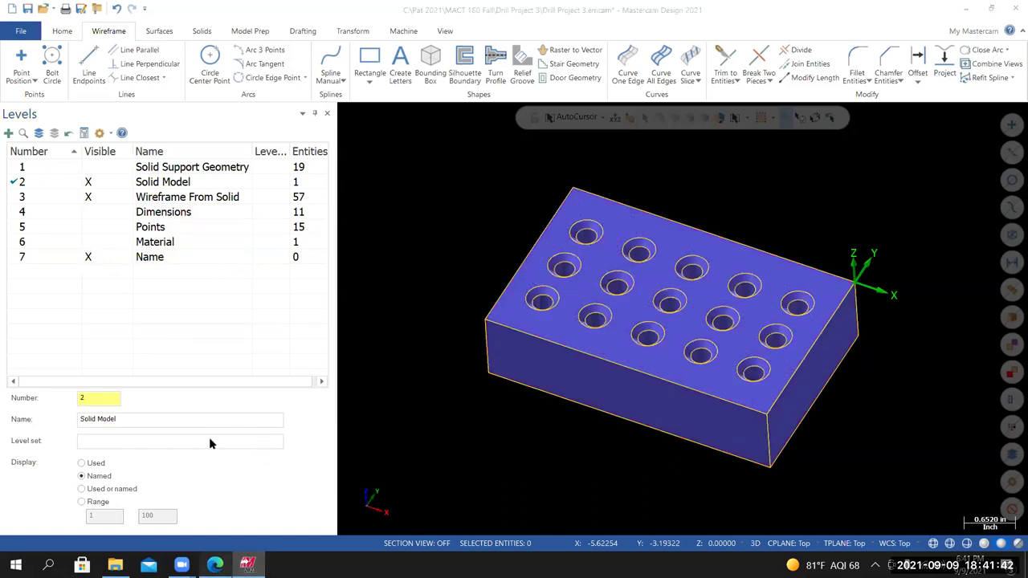
Check the lettering step and the part drawing's engraving note on the discussion page in the browser, and return to Mastercam.
key("alt+Tab")
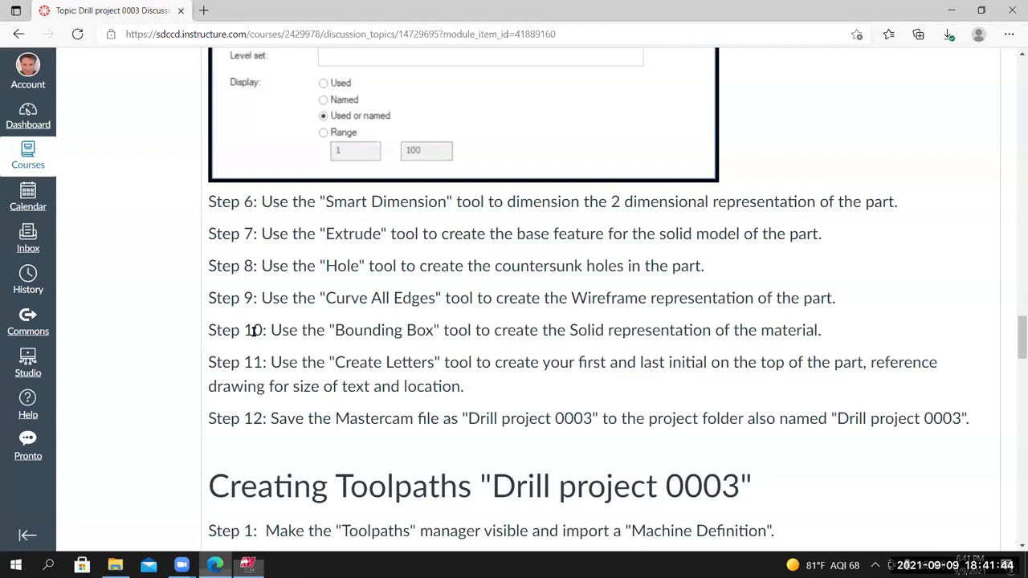
scroll(259, 318, "down", 1)
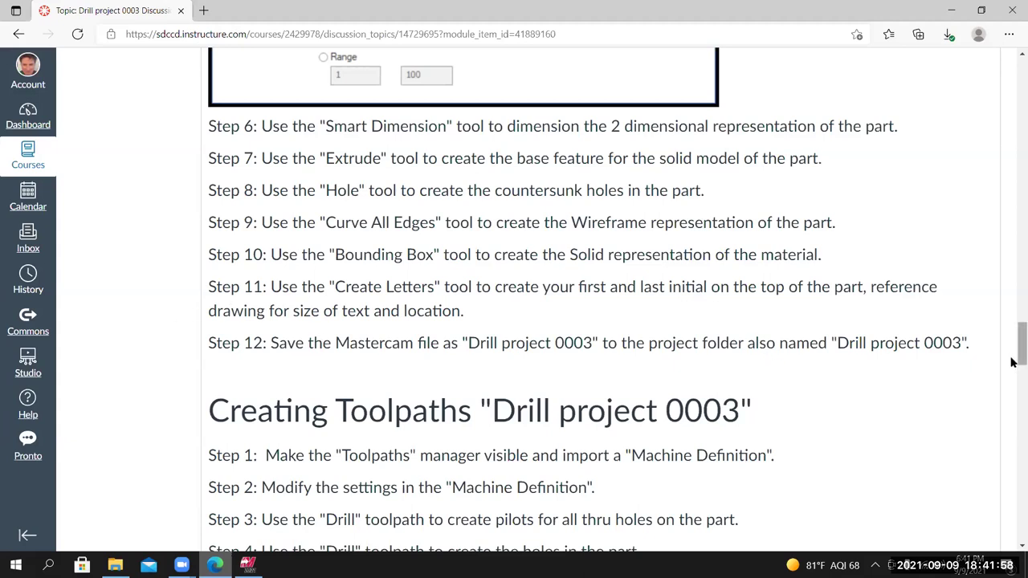
scroll(1014, 321, "up", 1)
scroll(1011, 129, "up", 15)
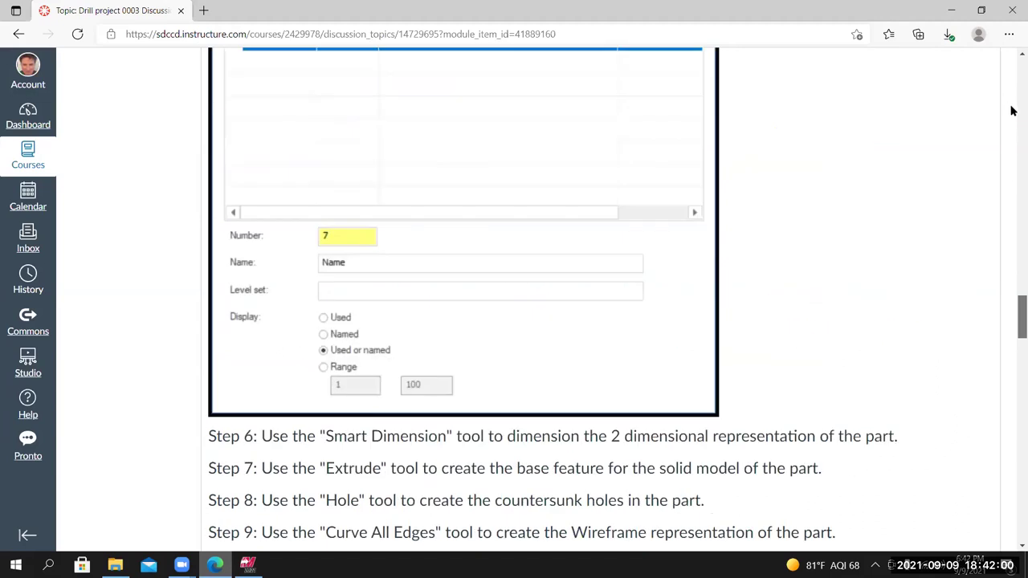
scroll(562, 321, "up", 6)
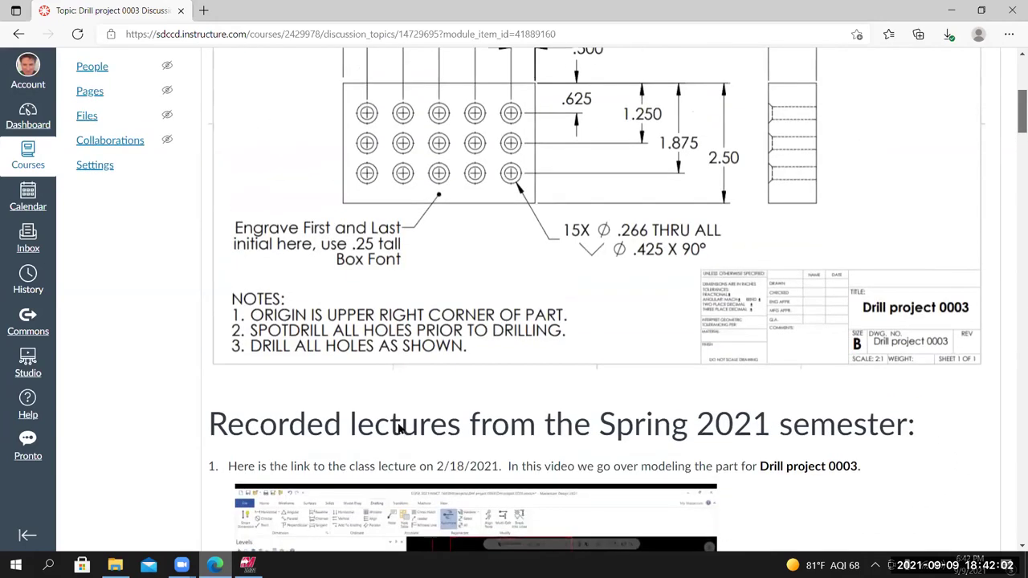
scroll(378, 418, "up", 2)
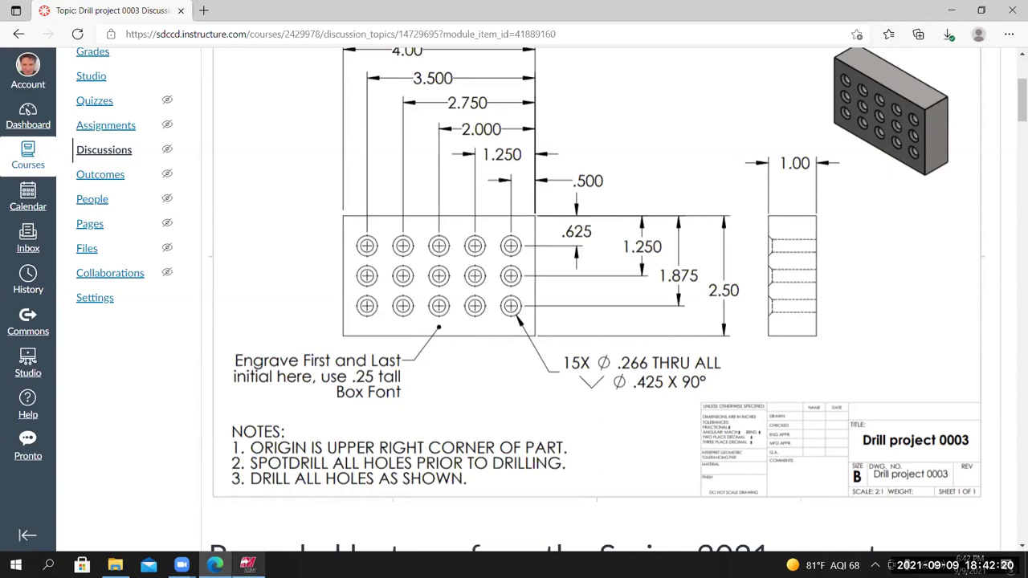
key("alt+Tab")
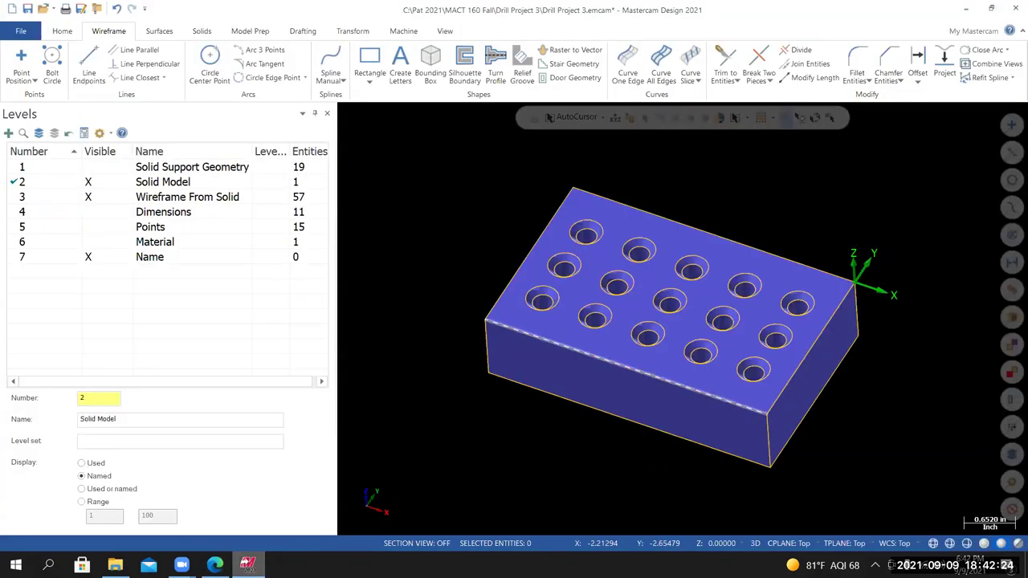
Switch the construction mode from 3D to 2D and show the block in the Top view, enlarged around its front edge.
left_click(757, 544)
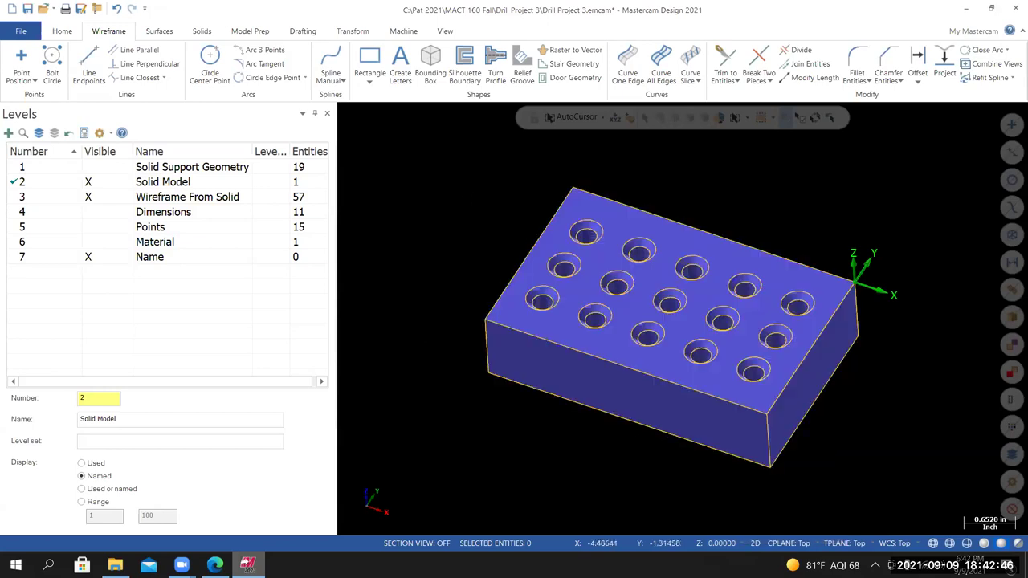
right_click(471, 194)
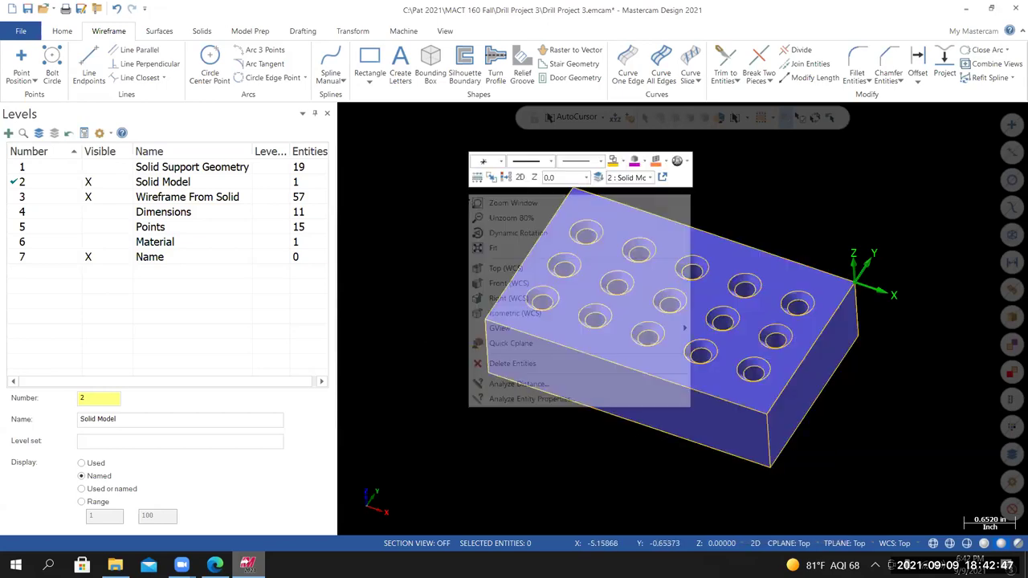
left_click(502, 268)
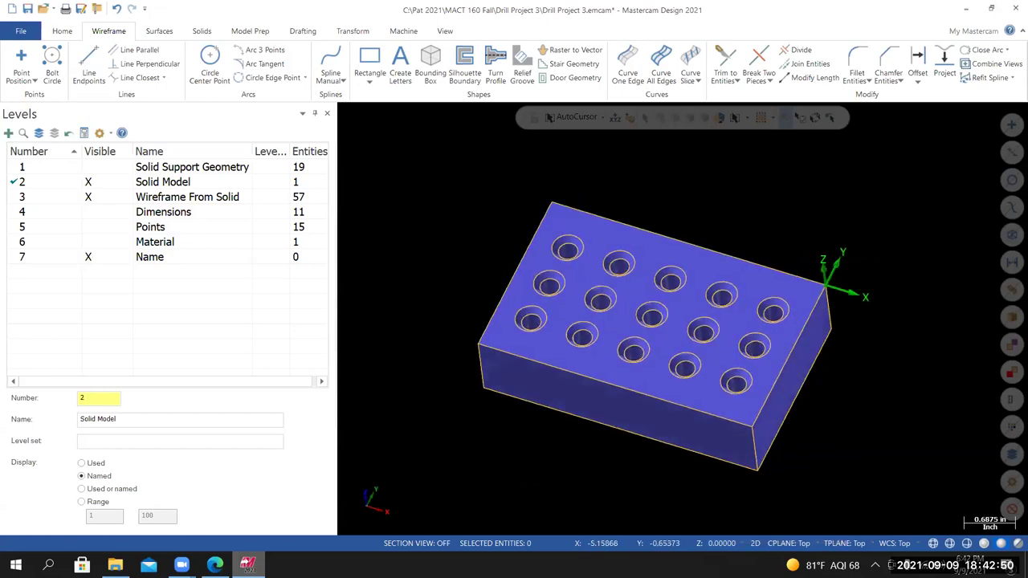
scroll(541, 481, "up", 1)
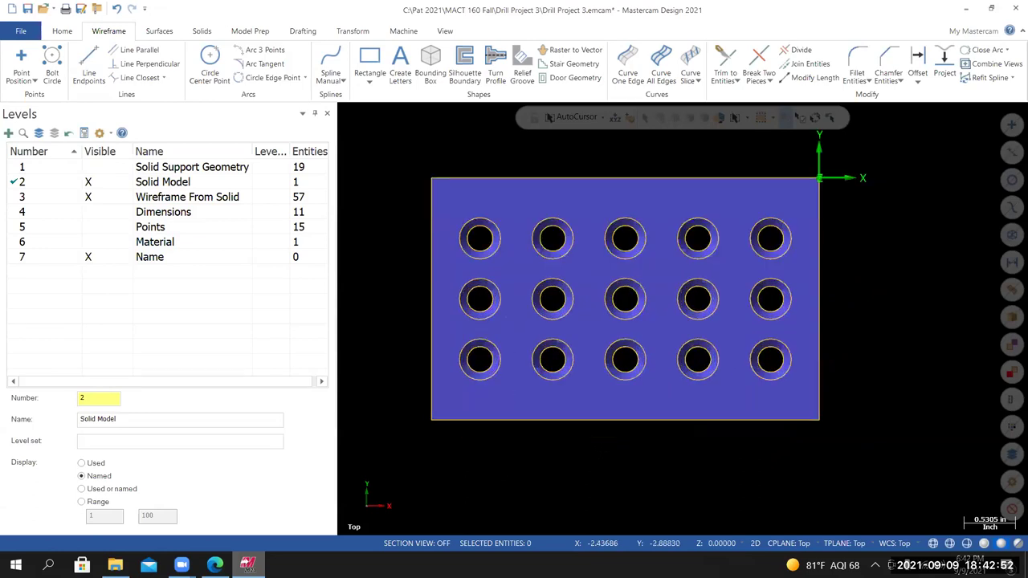
scroll(591, 451, "up", 2)
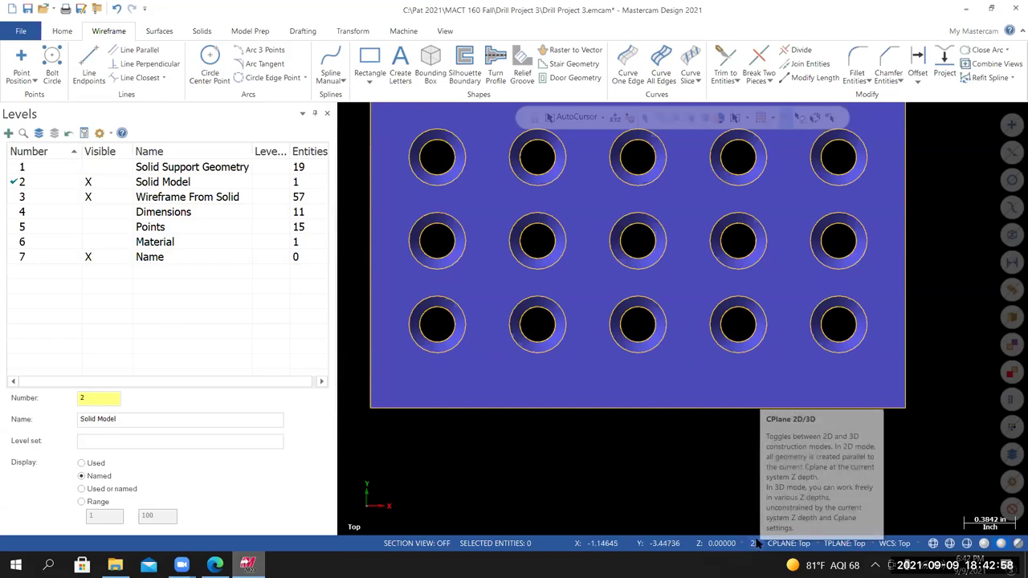
left_click(755, 544)
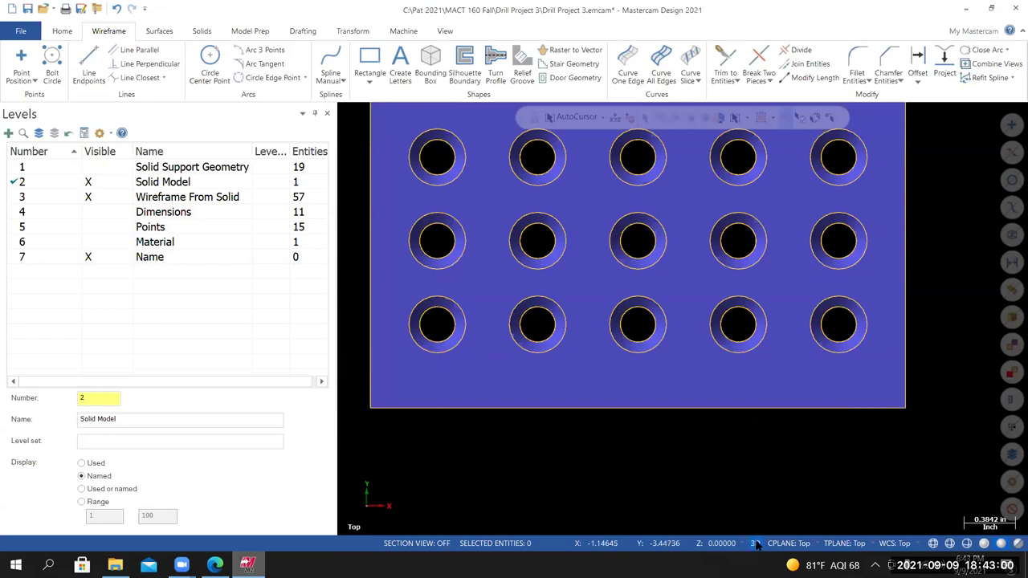
left_click(755, 544)
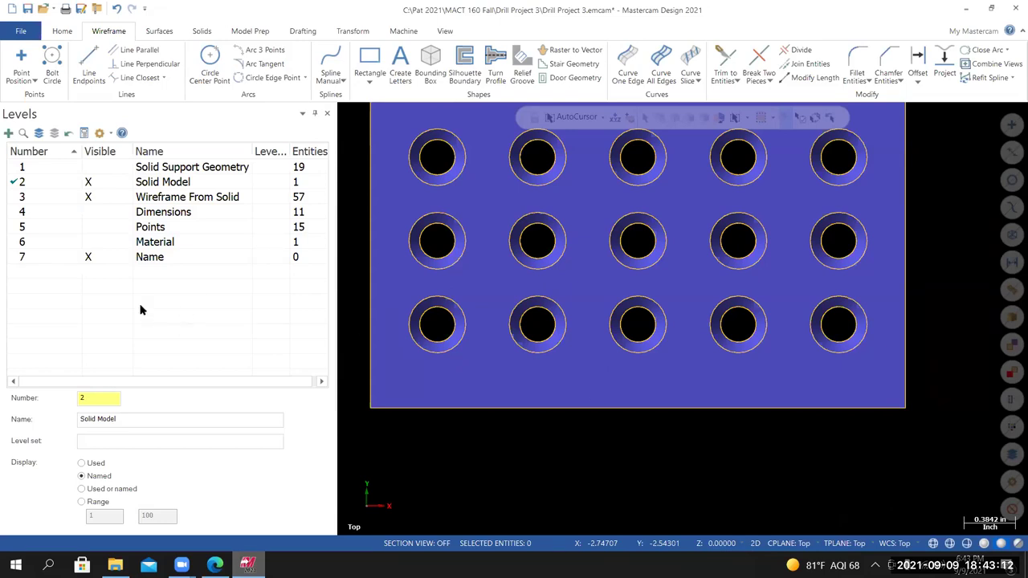
Set the wireframe color for new geometry to dark green.
scroll(113, 78, "up", 1)
left_click(112, 77)
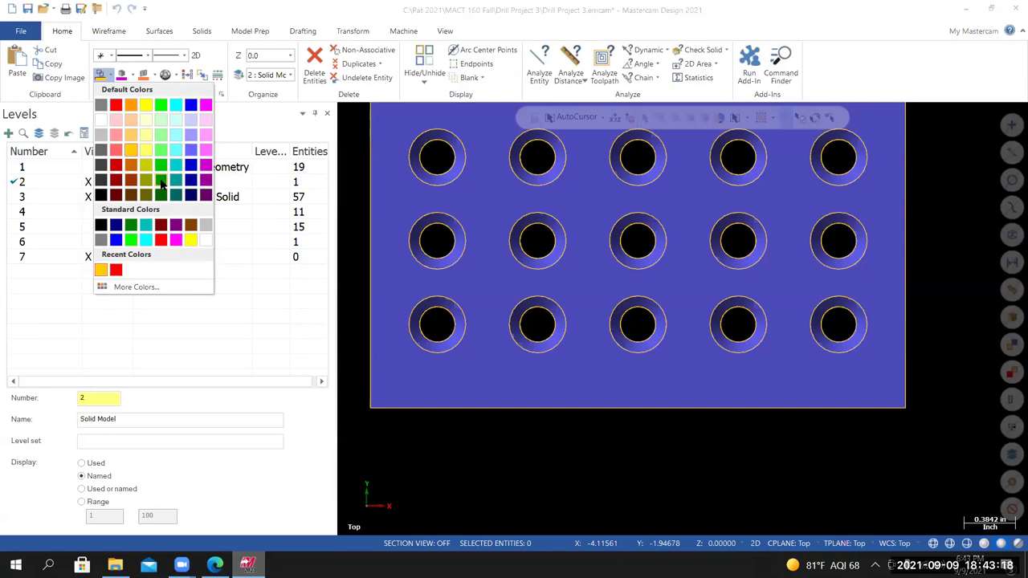
left_click(161, 184)
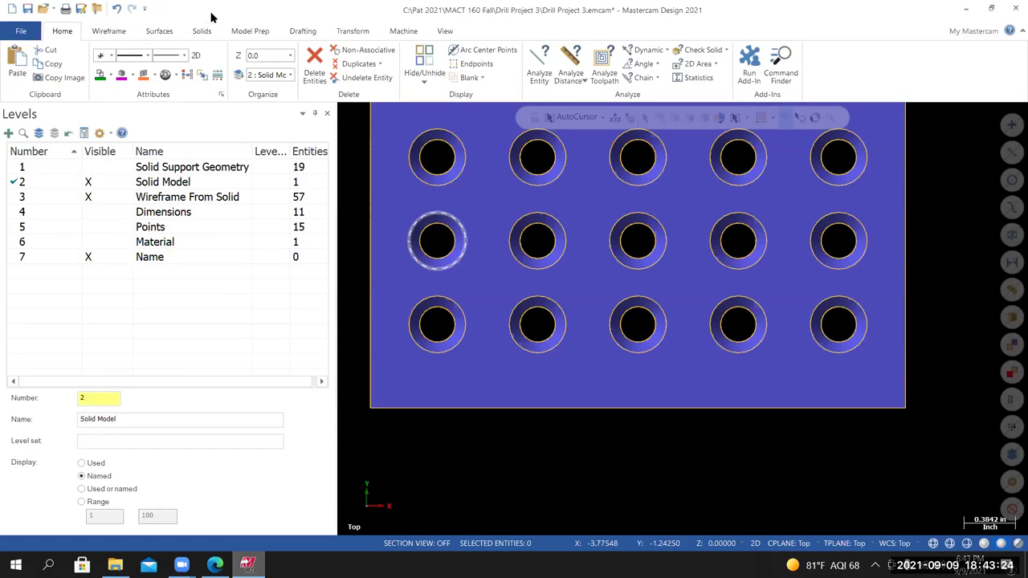
Set up Create Letters with the Mastercam (Box) Font, the initials PD and a letter height of 0.25.
scroll(397, 52, "down", 1)
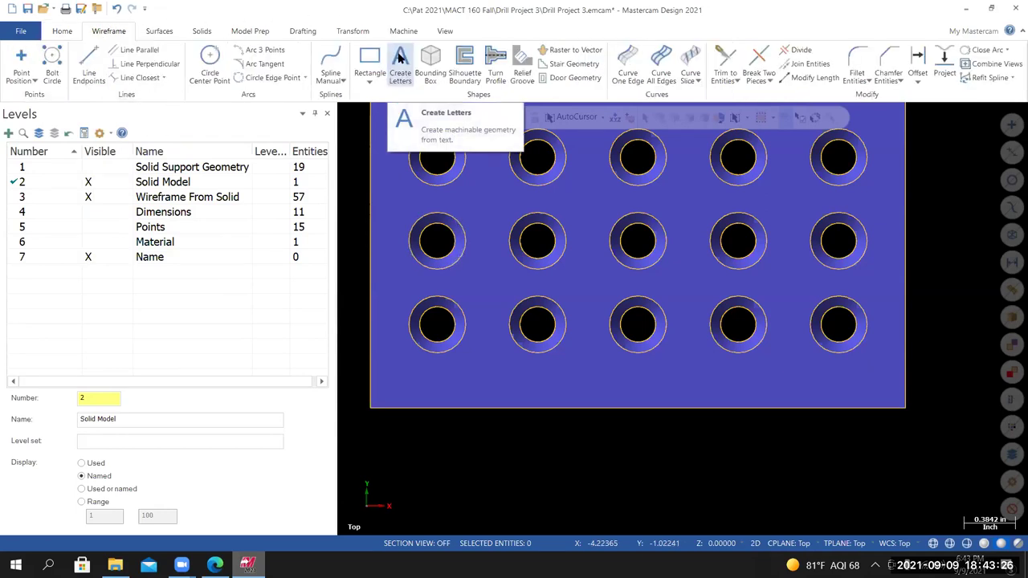
left_click(400, 60)
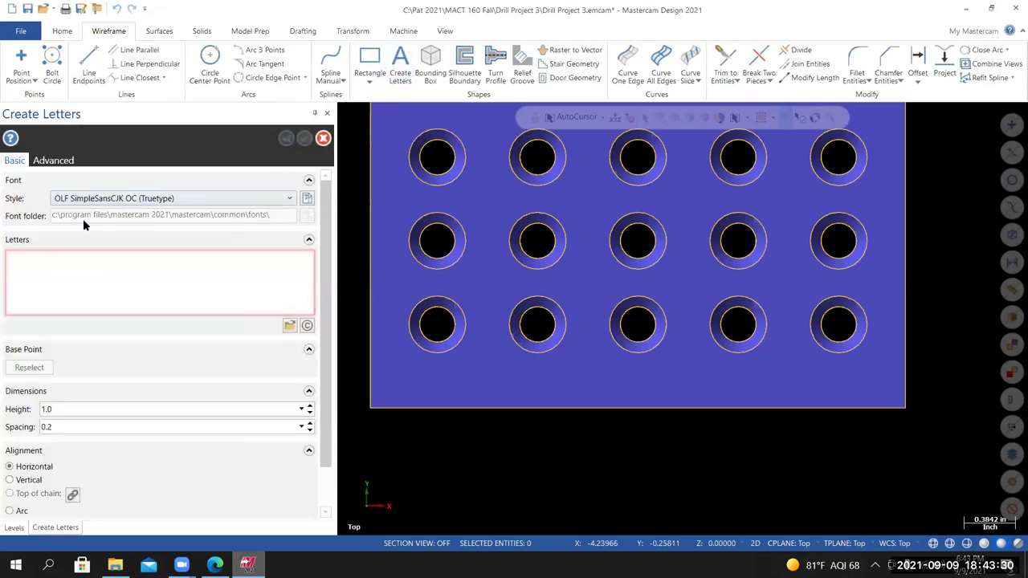
left_click(290, 201)
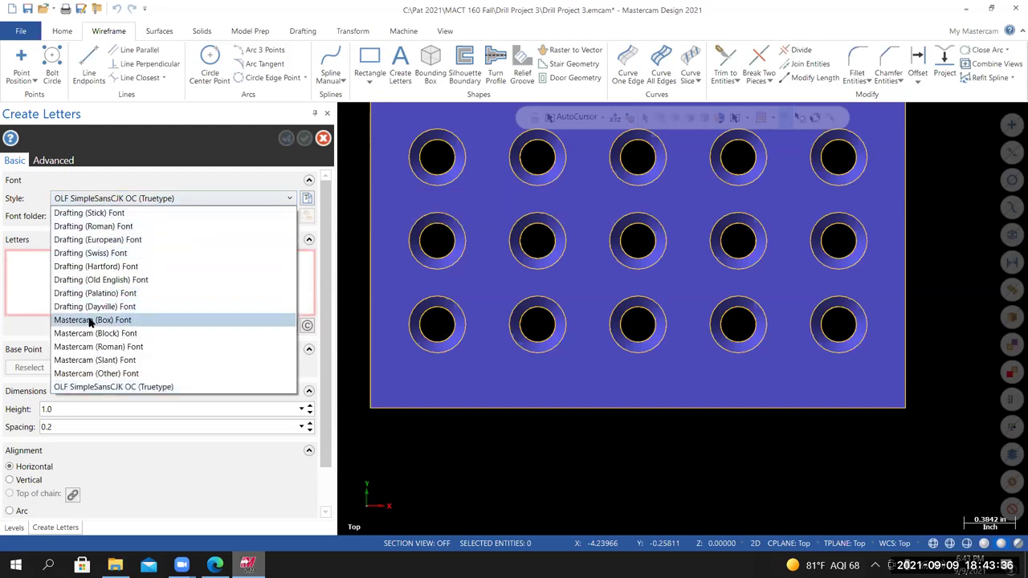
key("Return")
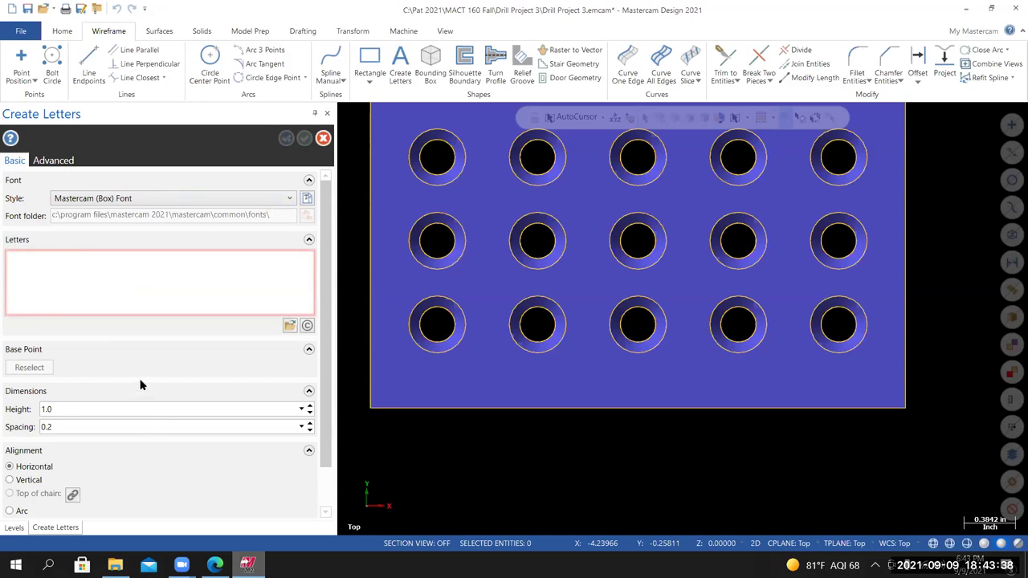
type("PD")
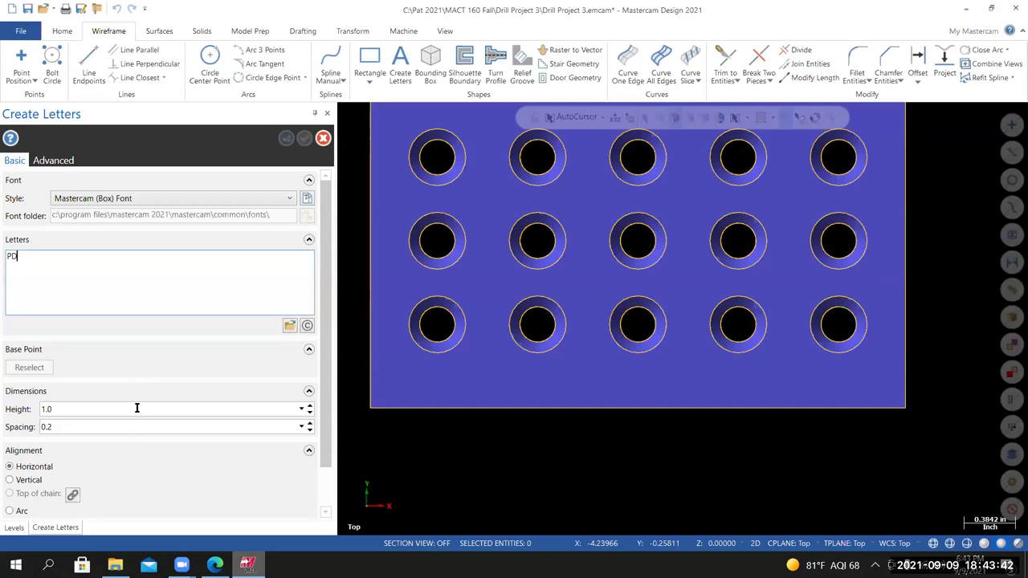
double_click(46, 409)
type(".25")
key("Return")
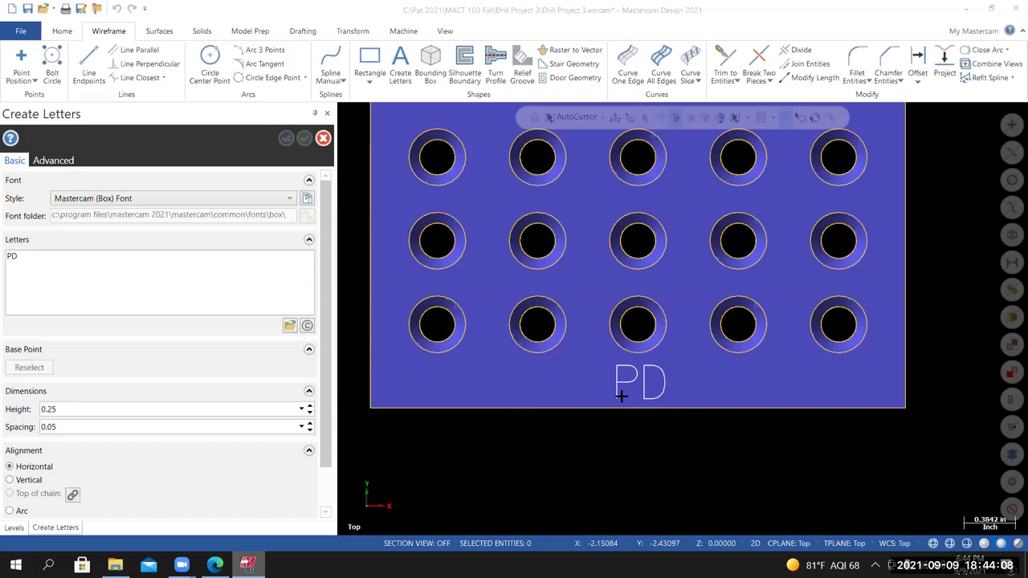
Place the PD lettering on the top face, between the middle hole of the front row and the front edge.
scroll(636, 397, "up", 2)
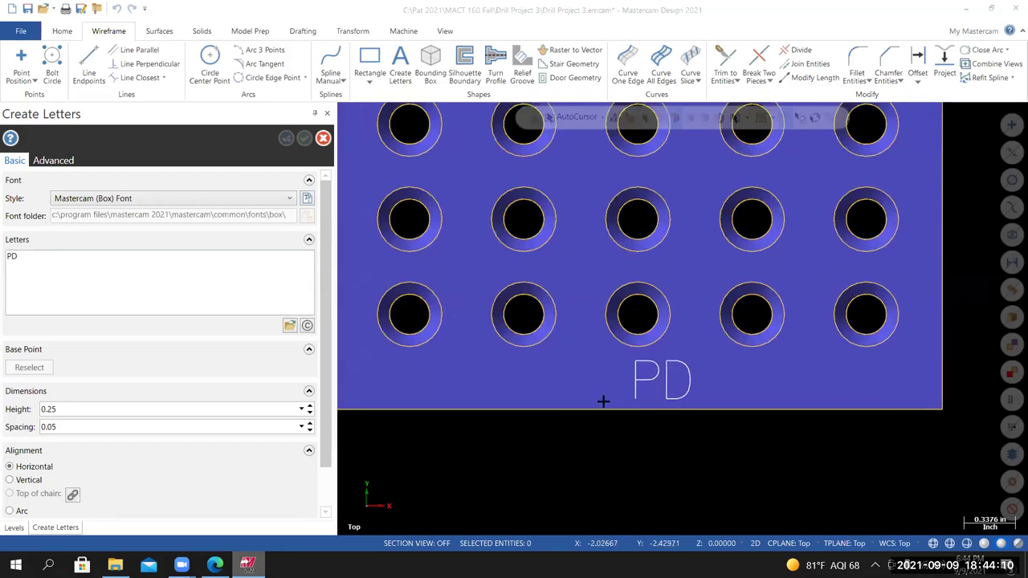
scroll(603, 401, "up", 3)
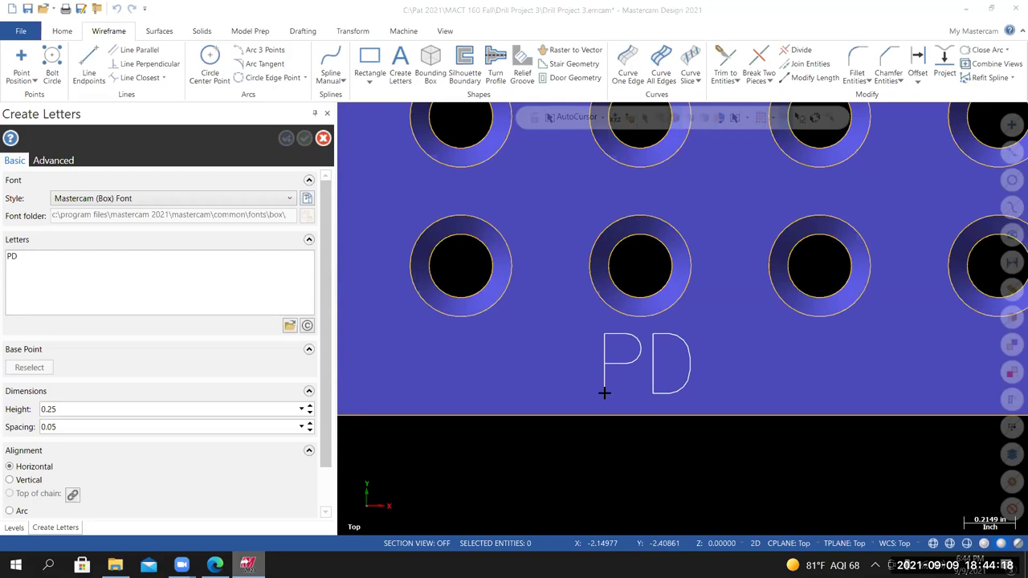
left_click(604, 393)
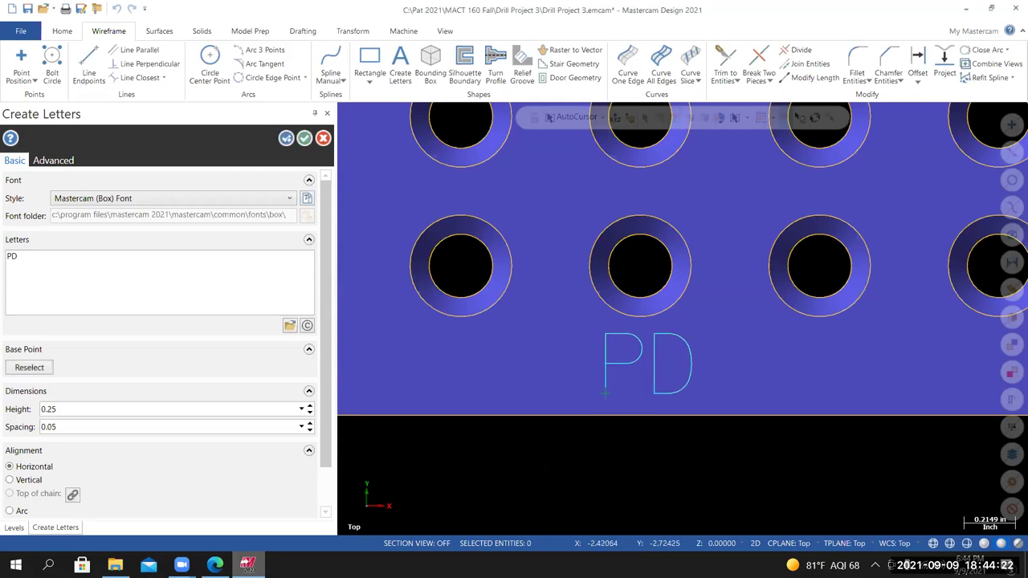
scroll(604, 393, "down", 4)
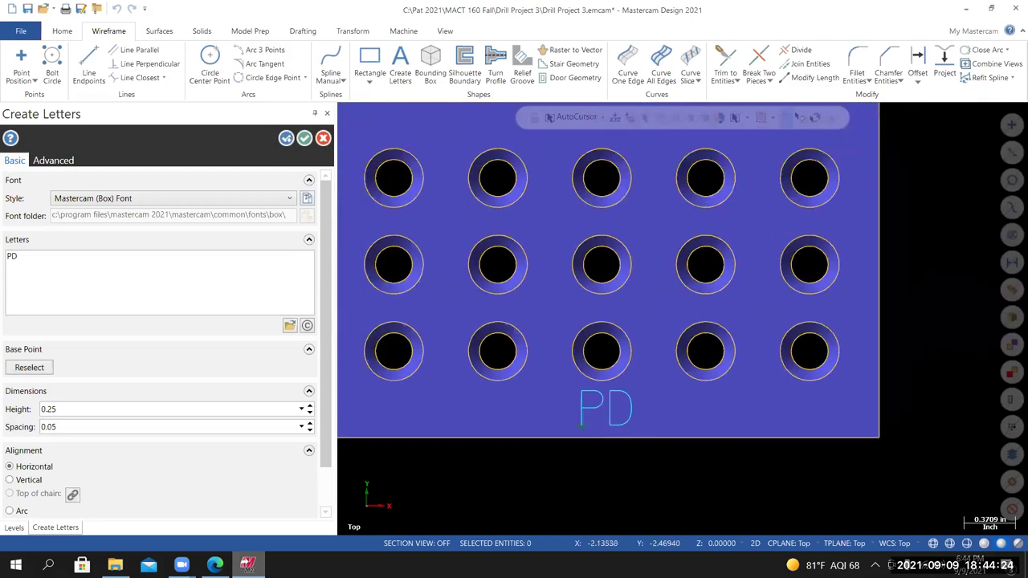
left_click(304, 139)
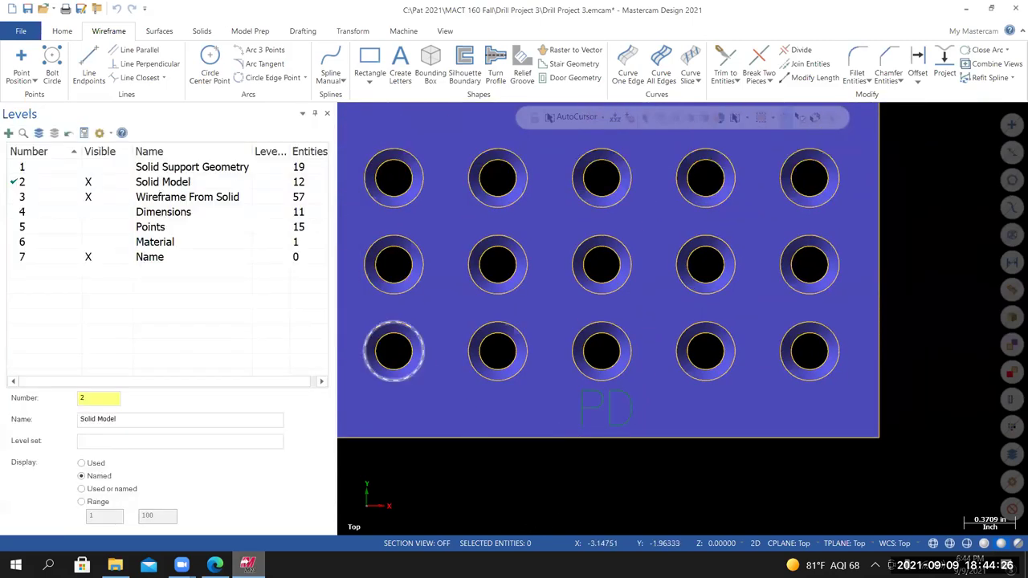
Check the placed lettering up close and undo its creation.
scroll(567, 498, "up", 1)
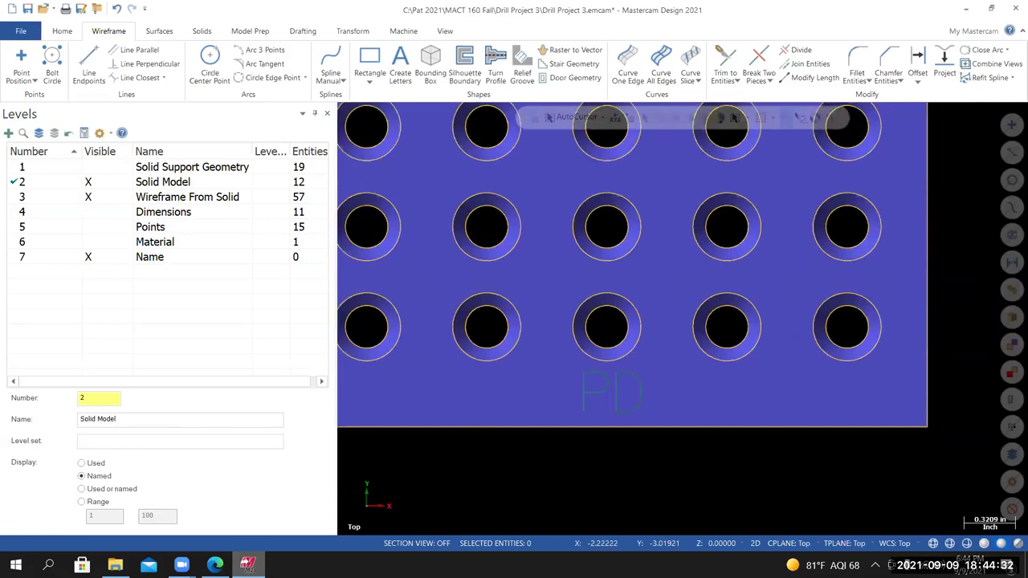
scroll(651, 498, "down", 1)
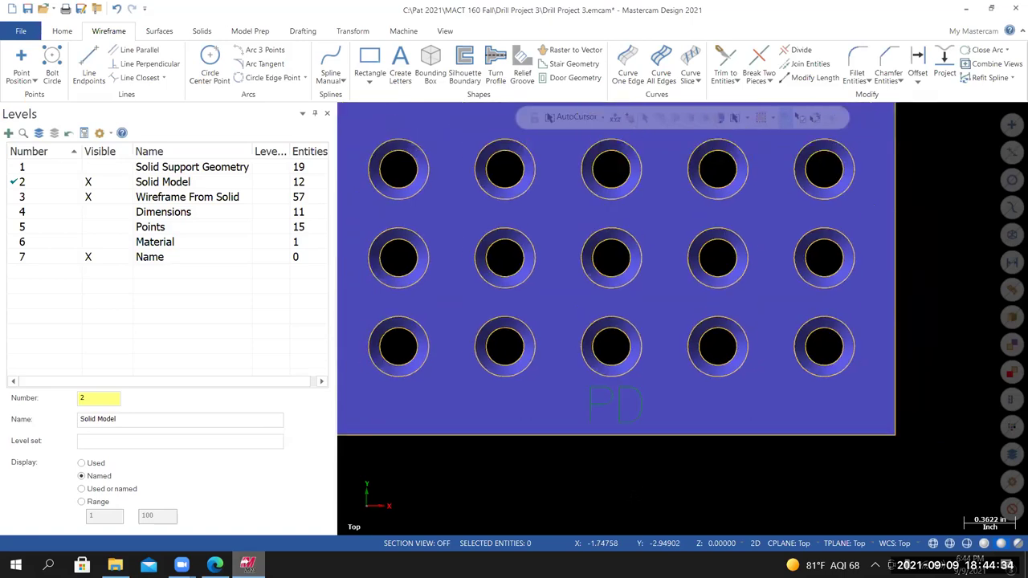
key("ctrl+z")
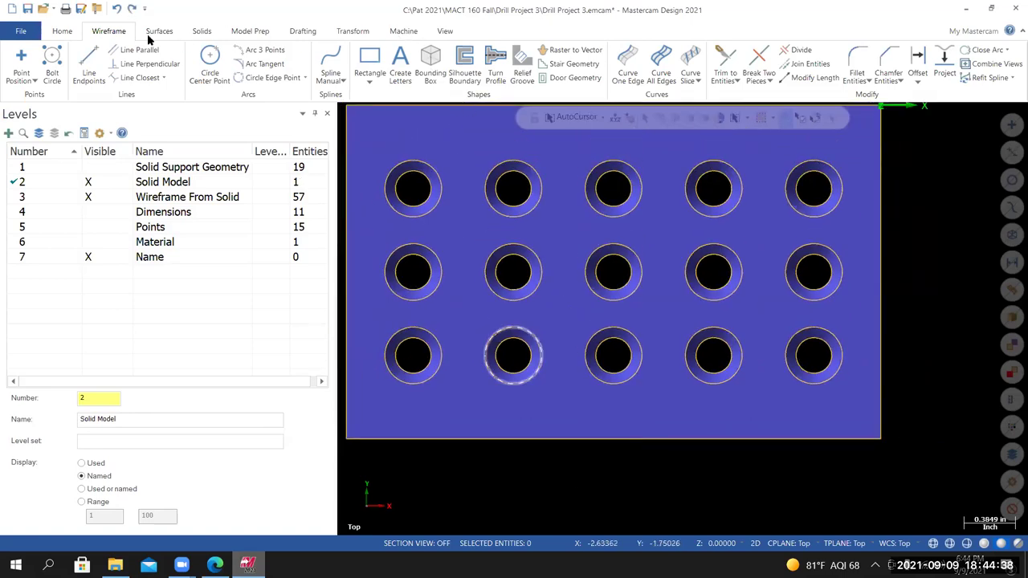
Start Create Letters again with the Mastercam (Box) Font, the initials PD and a height of 0.25.
left_click(404, 84)
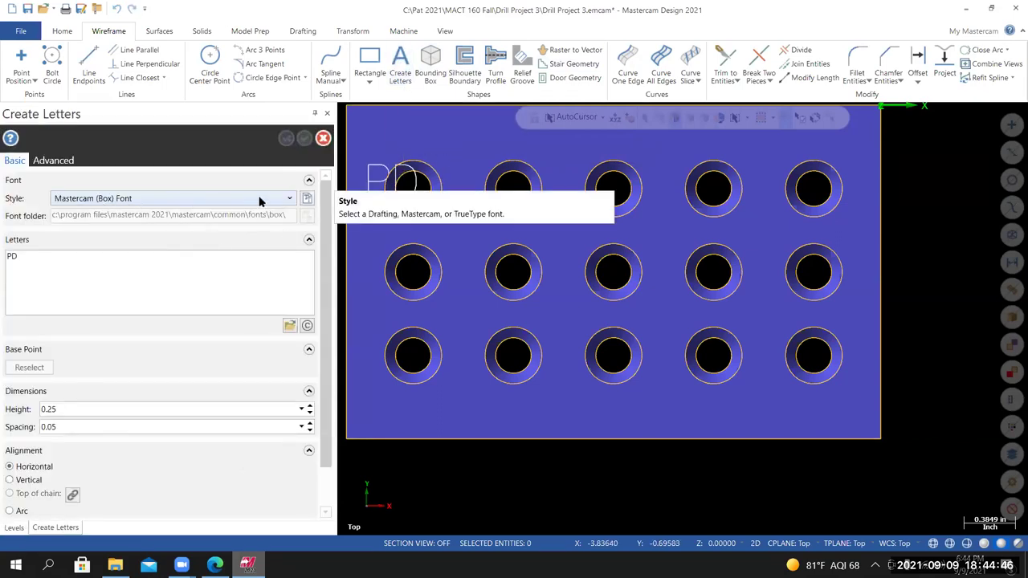
left_click(268, 201)
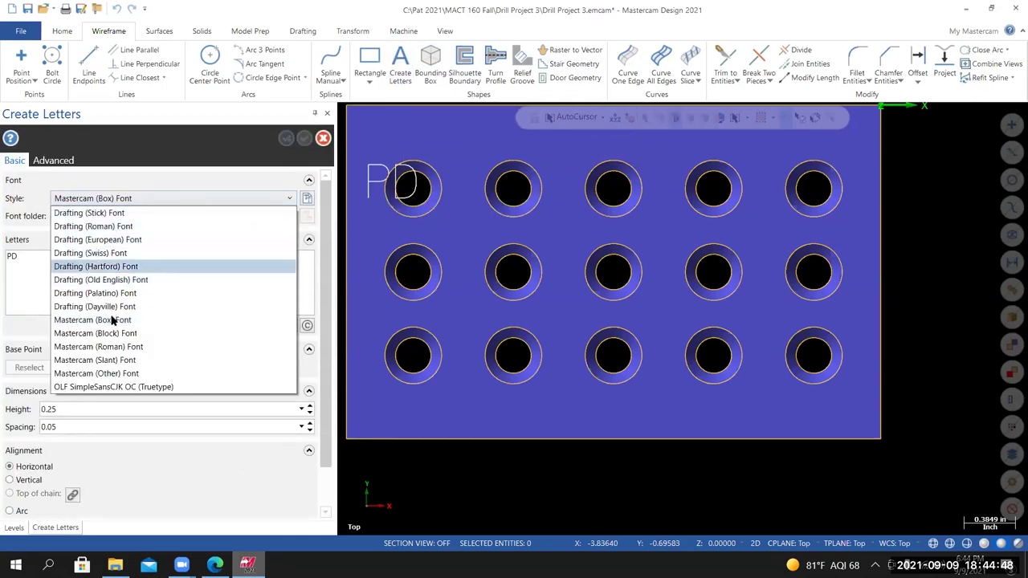
left_click(233, 201)
double_click(13, 257)
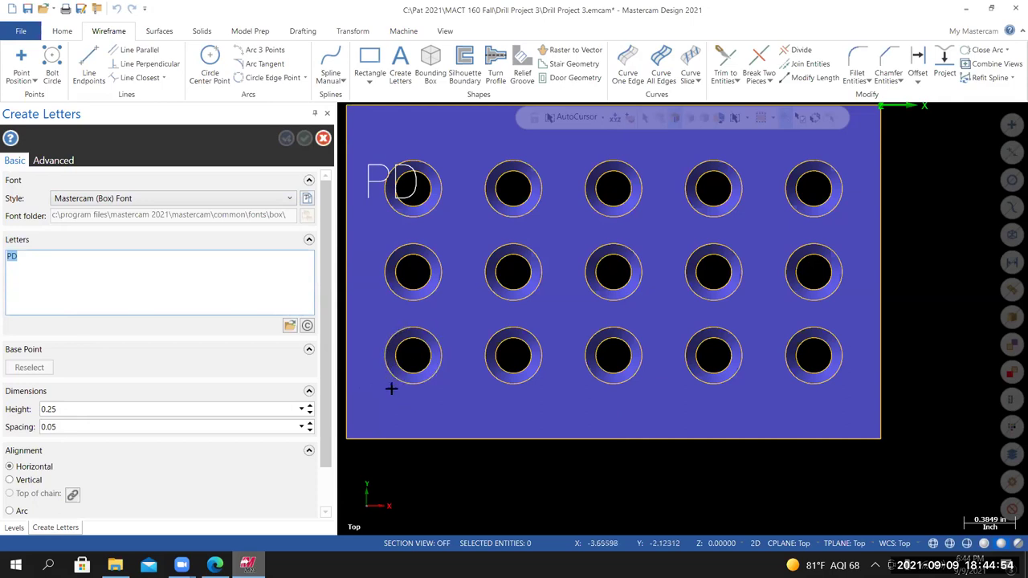
left_click(123, 408)
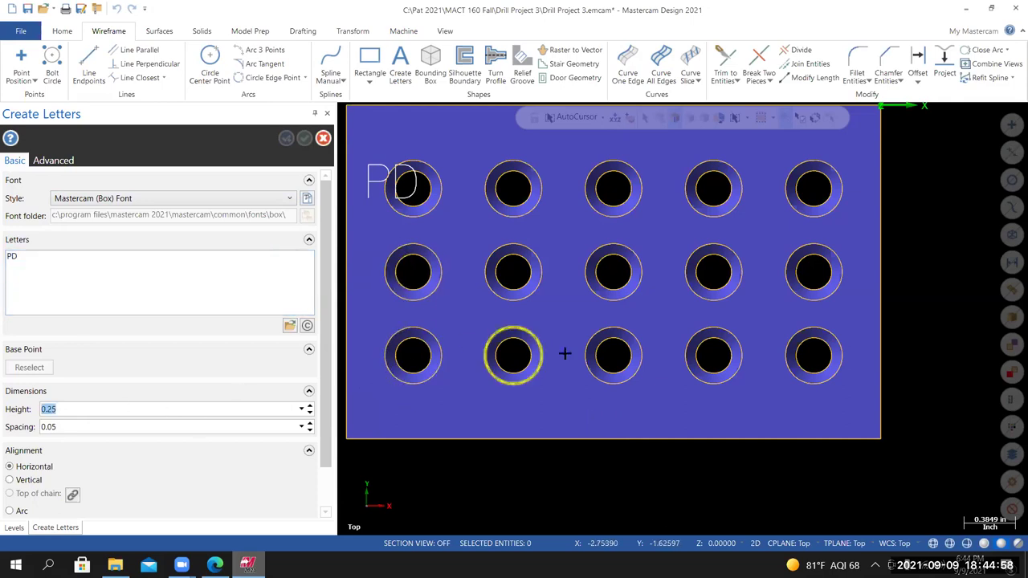
Position the initials below the middle hole of the front row, inside the front edge, and accept the lettering.
scroll(565, 354, "down", 2)
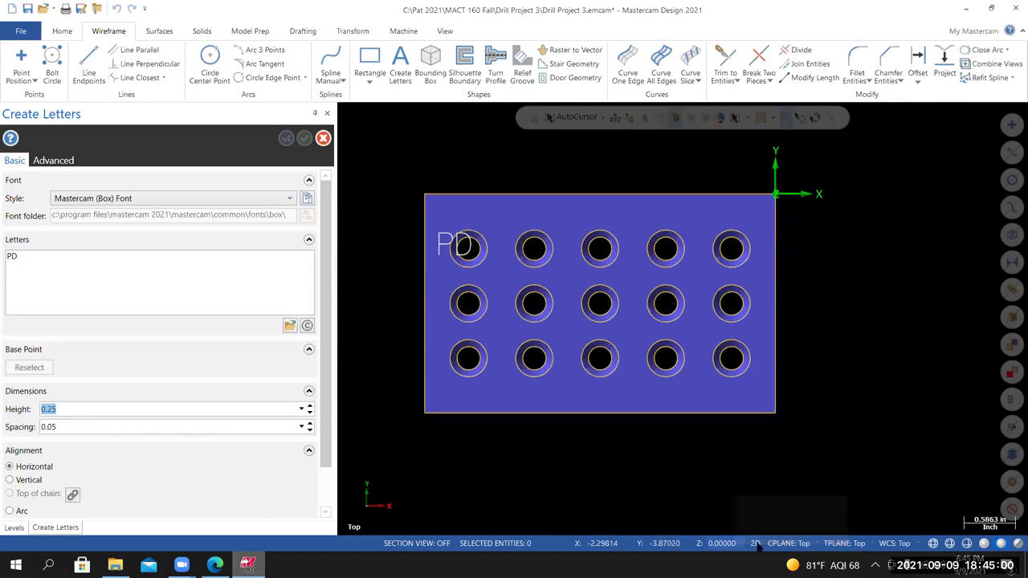
scroll(620, 423, "up", 1)
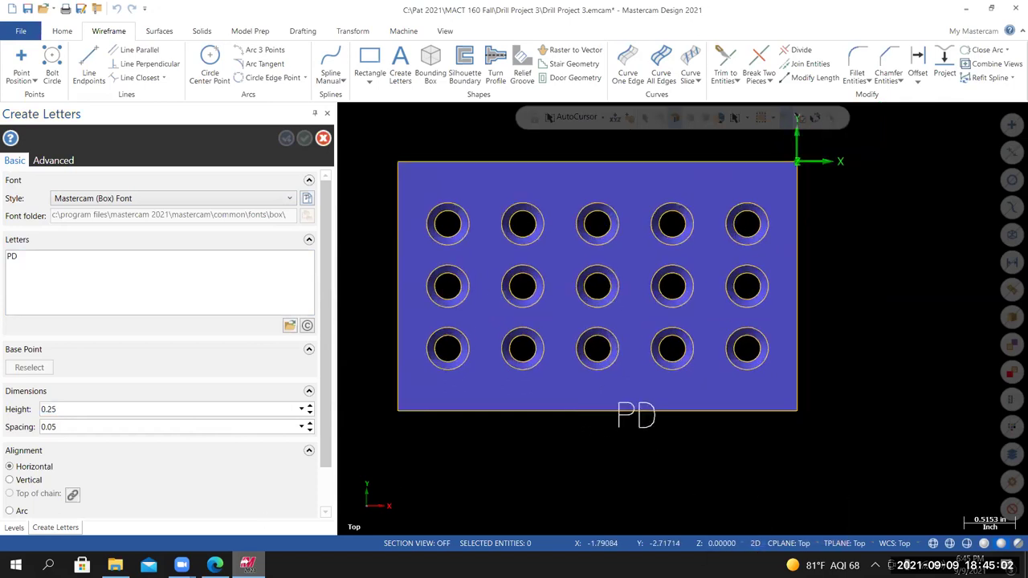
scroll(569, 381, "up", 4)
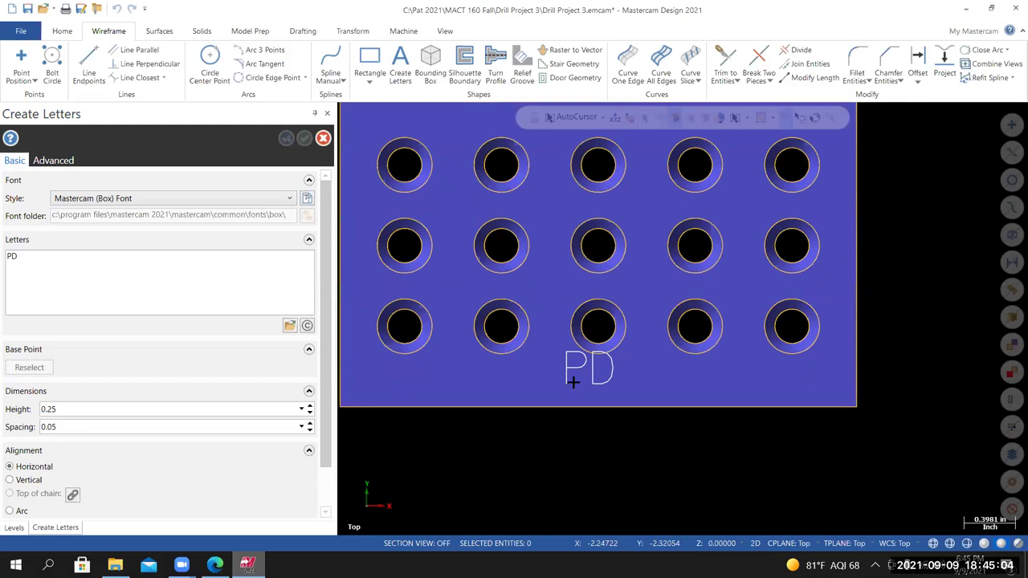
scroll(579, 397, "up", 1)
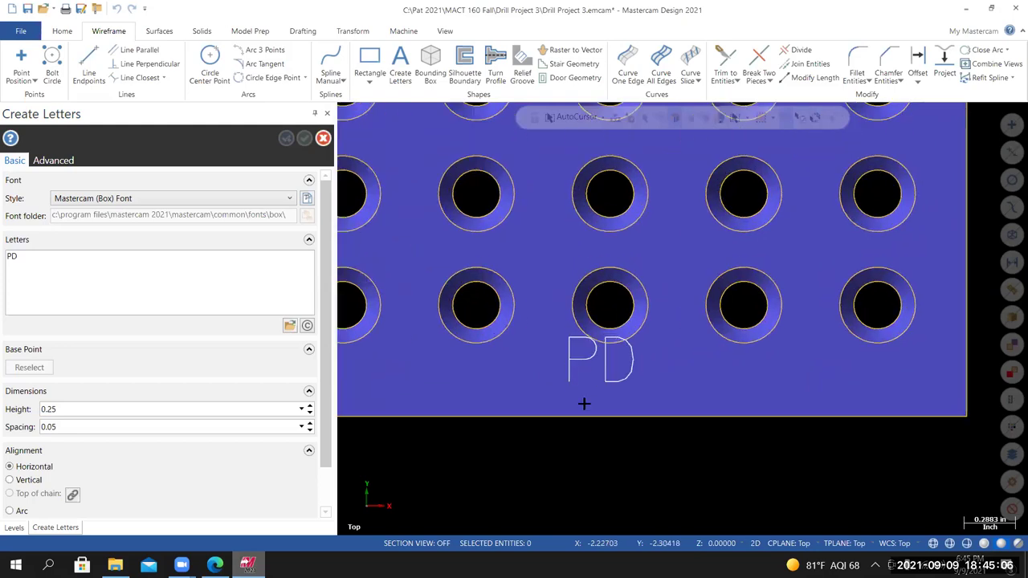
scroll(584, 404, "up", 1)
scroll(584, 405, "down", 2)
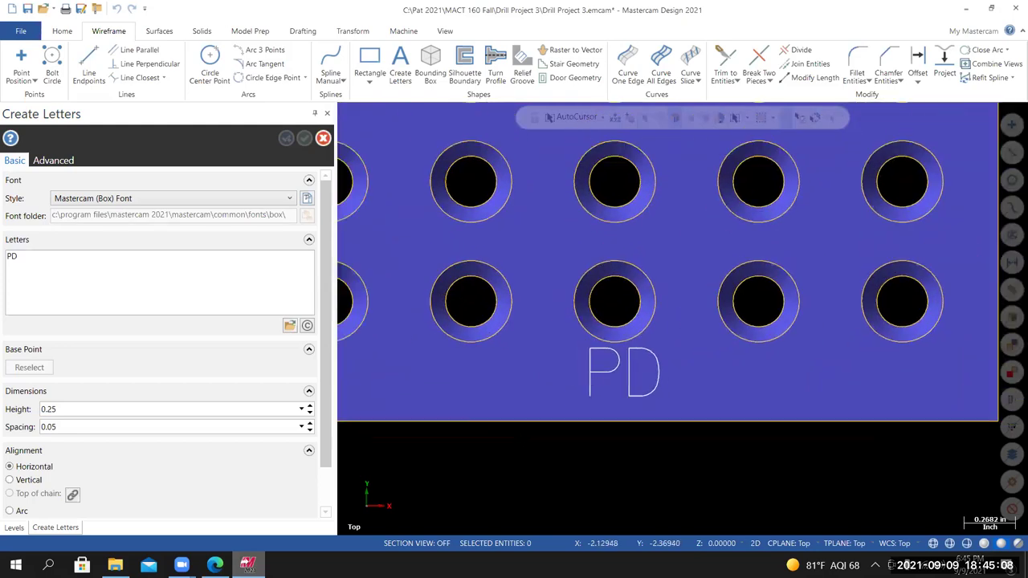
left_click(305, 139)
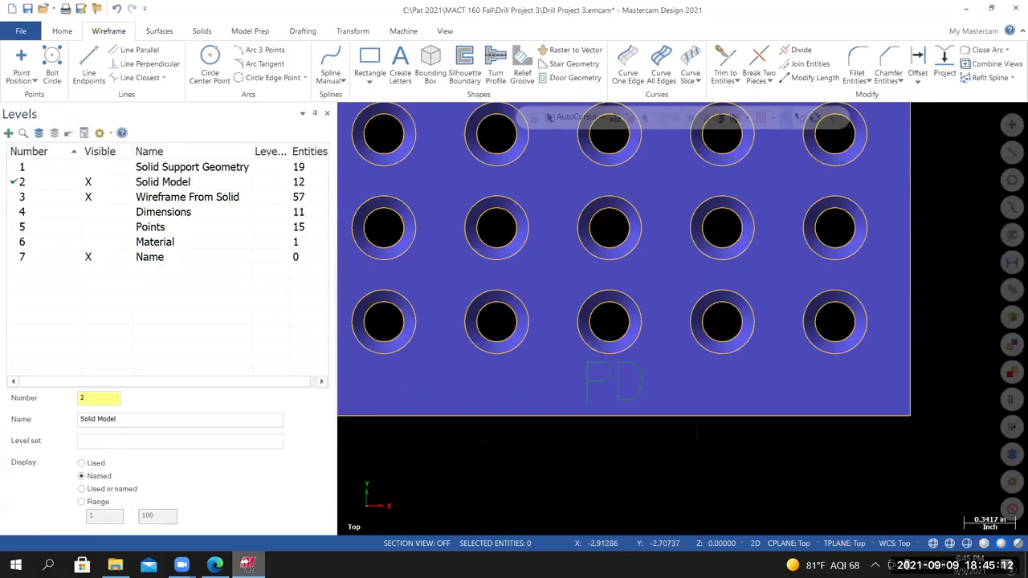
Compare the lettering in the Isometric view with the drawing's engraving note in the browser, and return to the whole block in Mastercam.
right_click(474, 233)
left_click(522, 354)
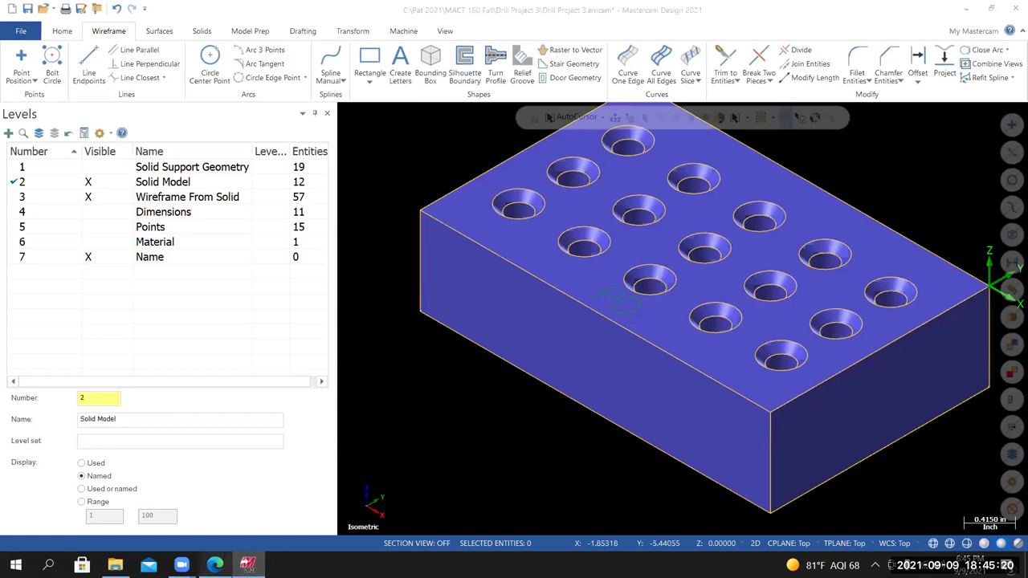
key("alt+Tab")
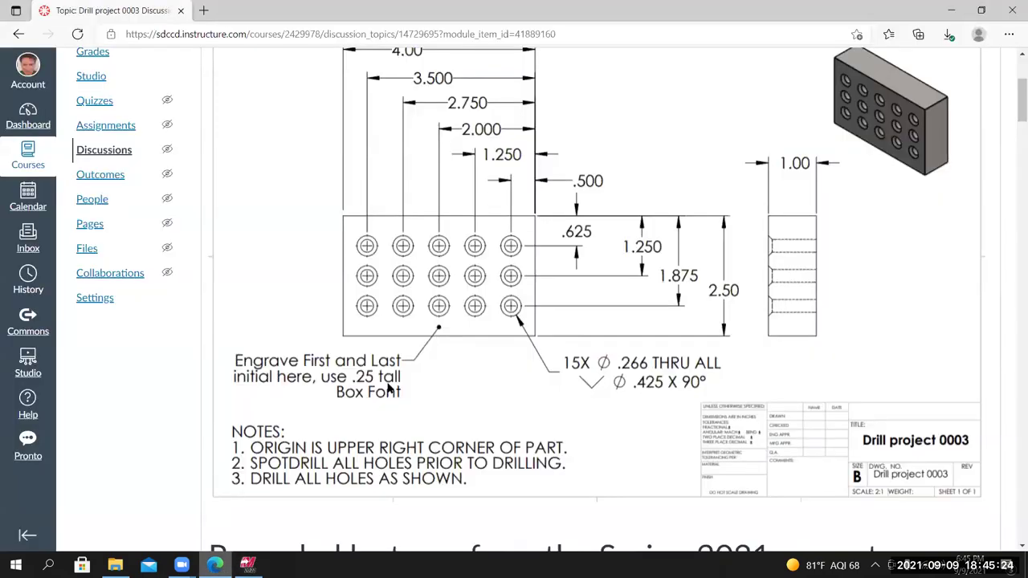
key("alt+Tab")
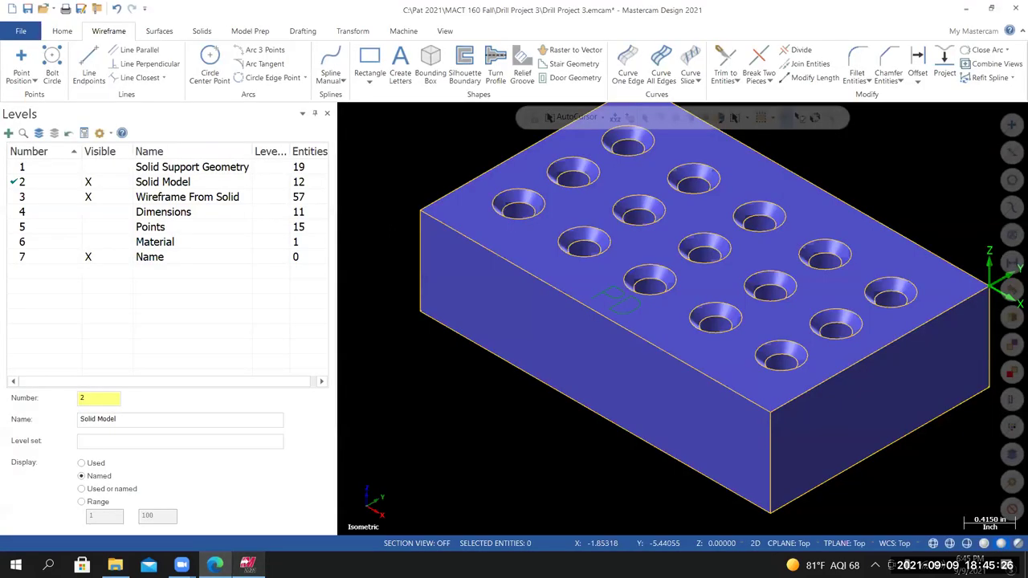
right_click(392, 208)
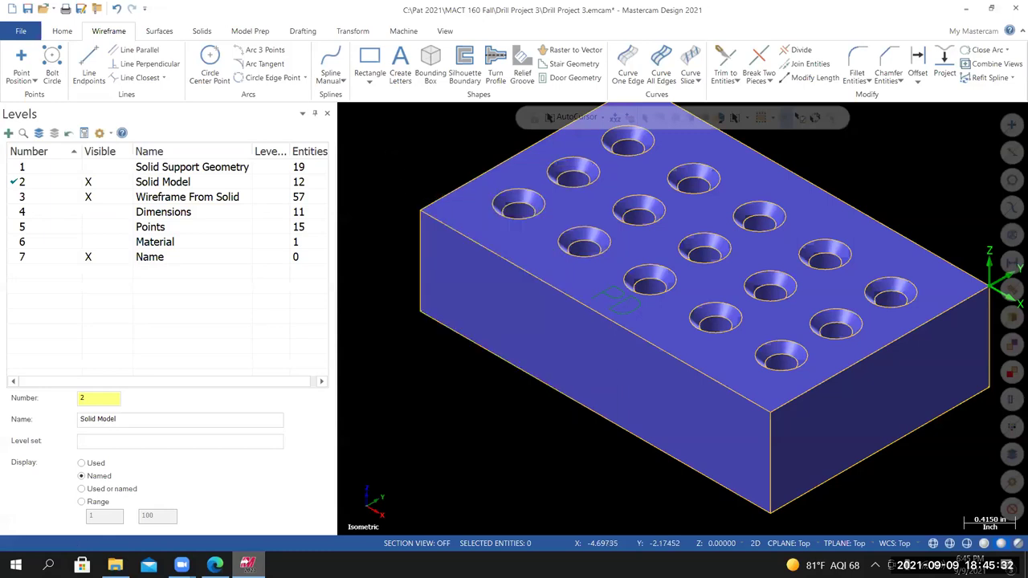
right_click(392, 161)
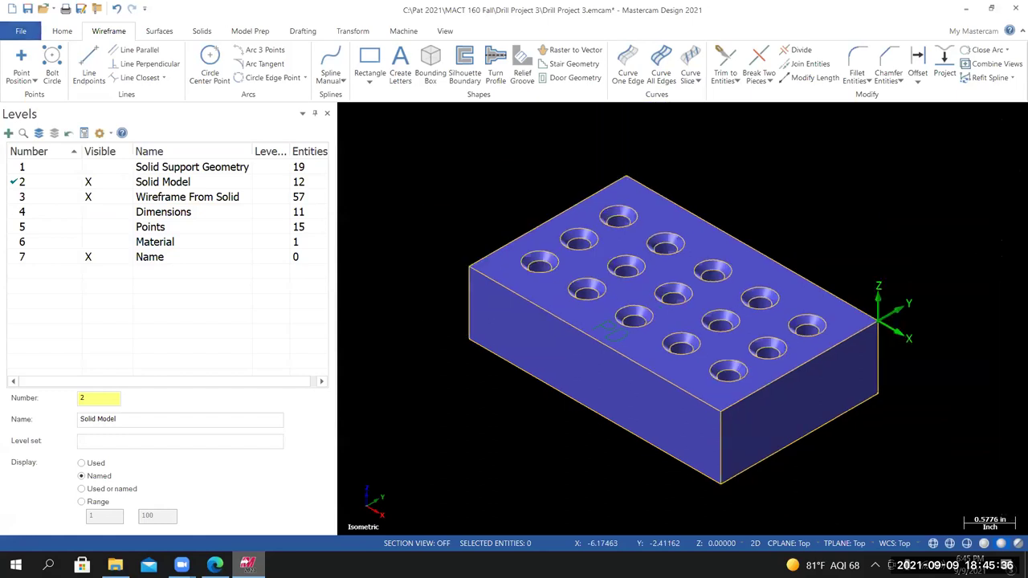
Show the Planes manager and select the Top plane.
key("alt+f")
left_click(32, 165)
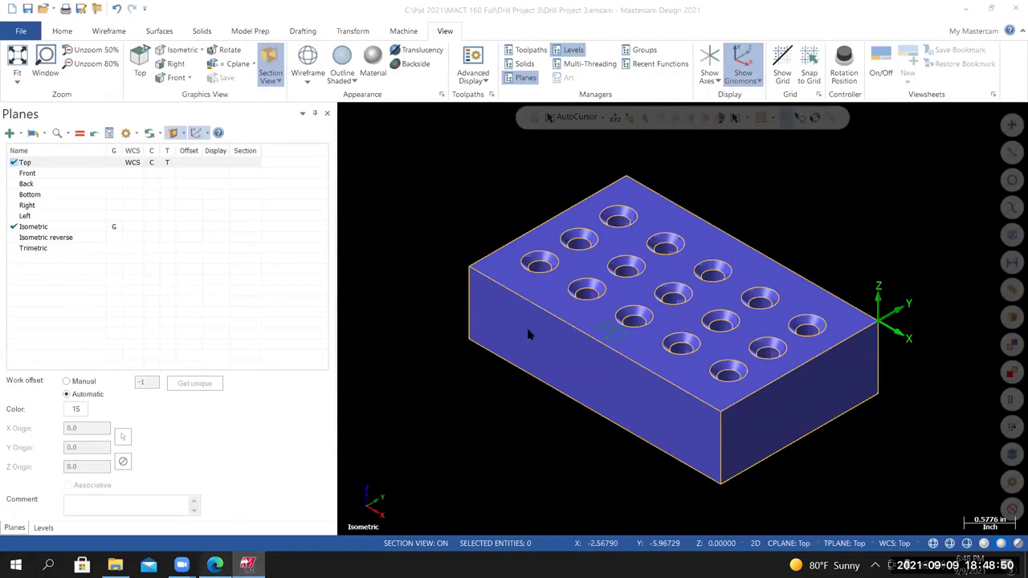
Switch to the browser and read the final modeling steps and the toolpath instructions on the Drill project 0003 discussion page.
key("alt+Tab")
scroll(530, 346, "down", 3)
scroll(528, 345, "down", 15)
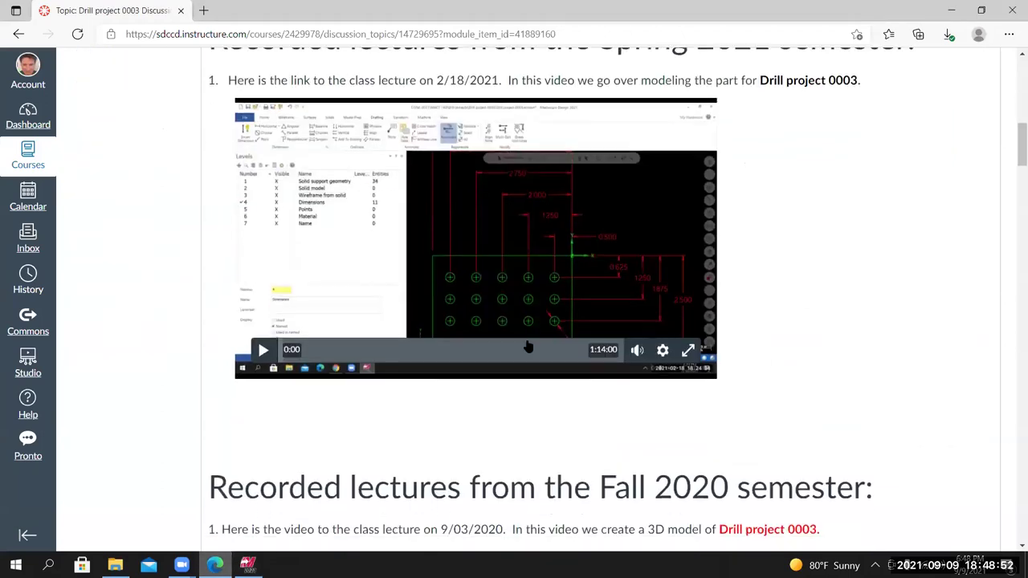
scroll(529, 346, "down", 15)
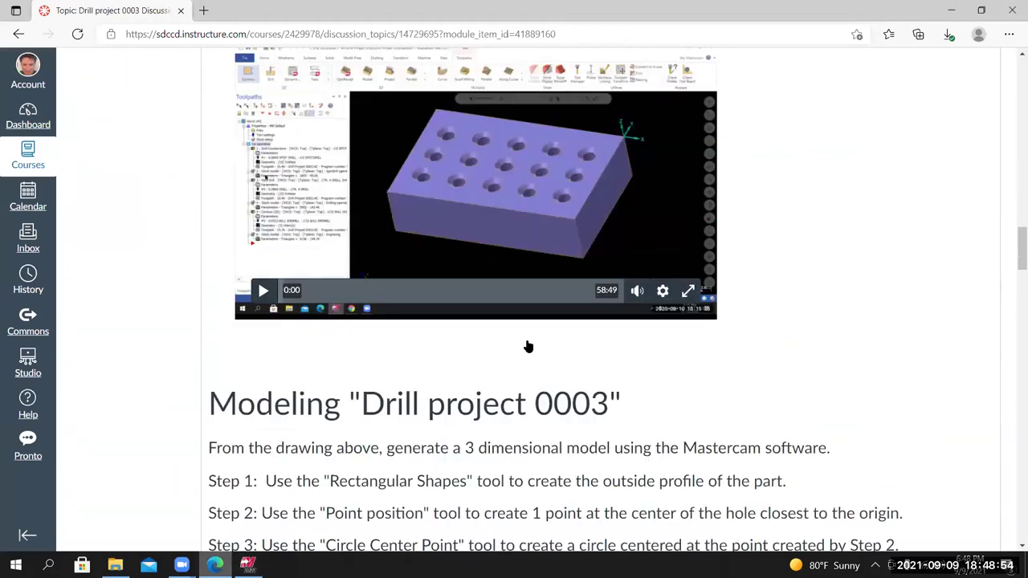
scroll(312, 277, "down", 2)
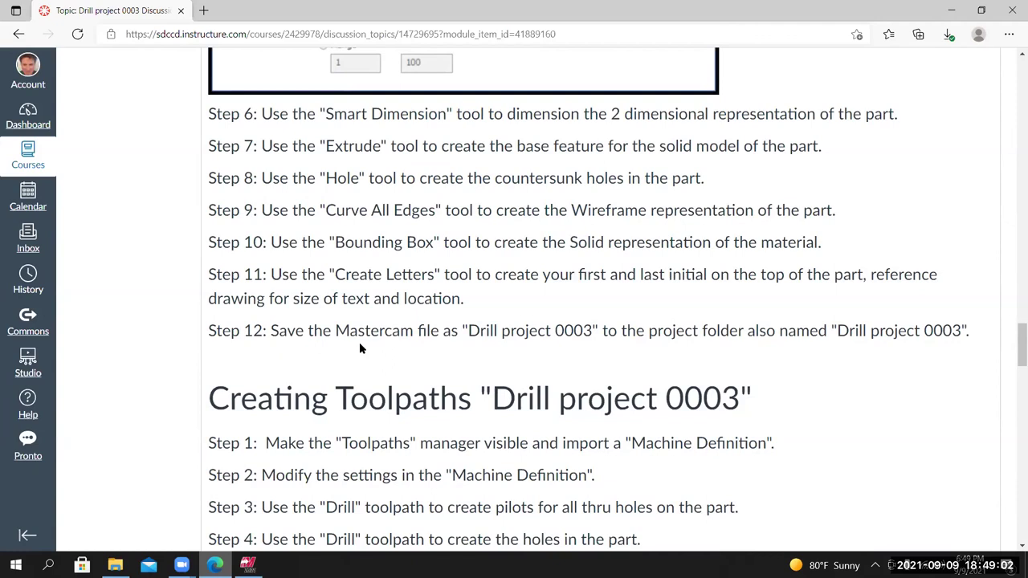
Review the modeling steps and the toolpath creation steps on the Drill project 0003 discussion page.
scroll(276, 397, "up", 3)
scroll(276, 401, "up", 9)
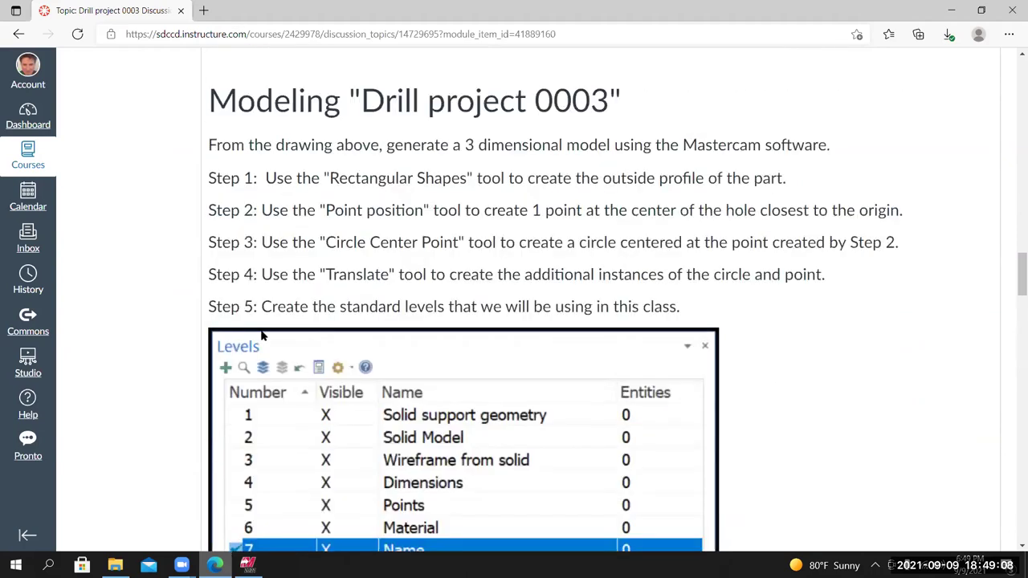
scroll(261, 333, "down", 9)
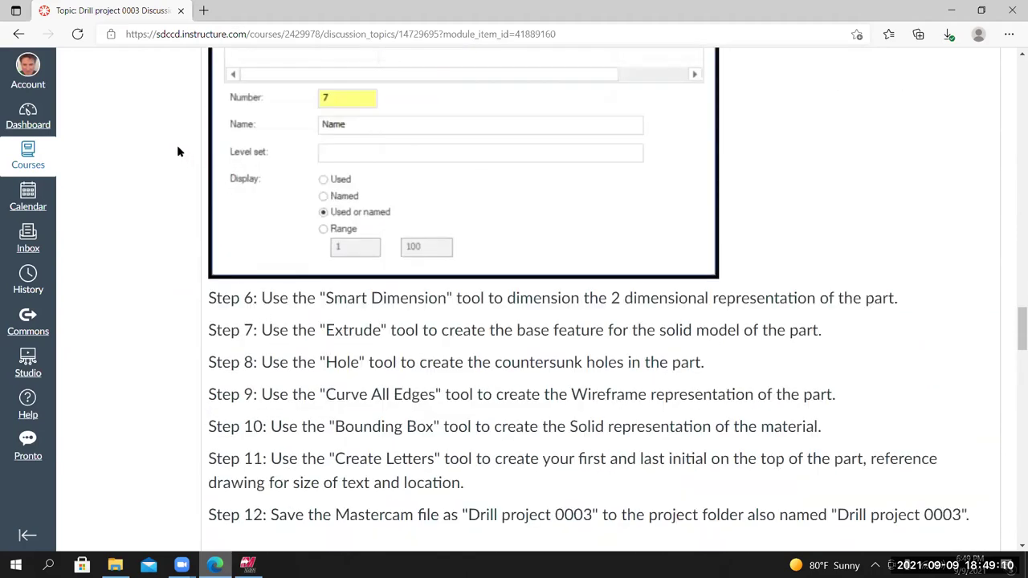
scroll(254, 190, "down", 3)
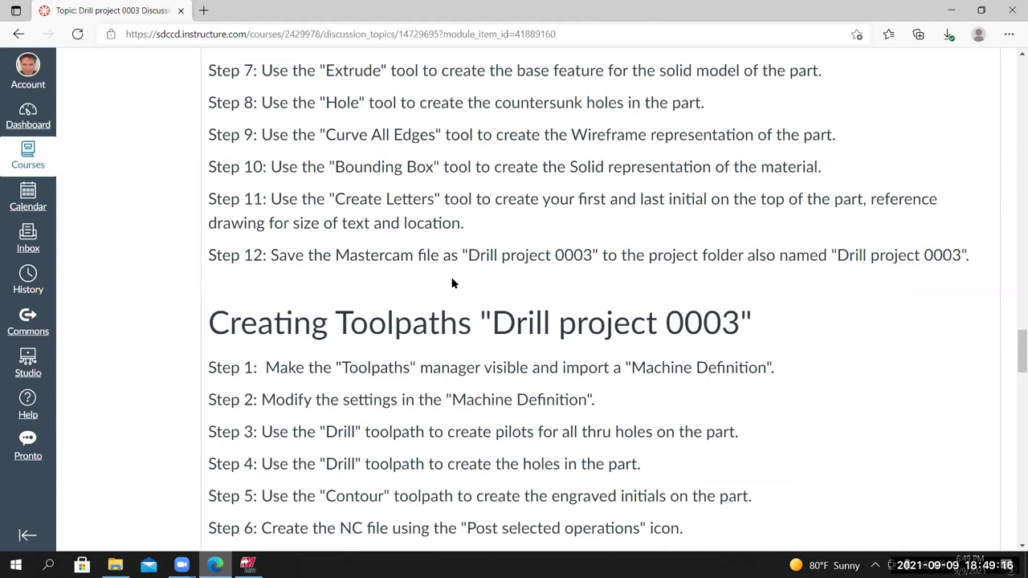
scroll(334, 271, "down", 1)
scroll(322, 270, "up", 2)
scroll(314, 270, "up", 1)
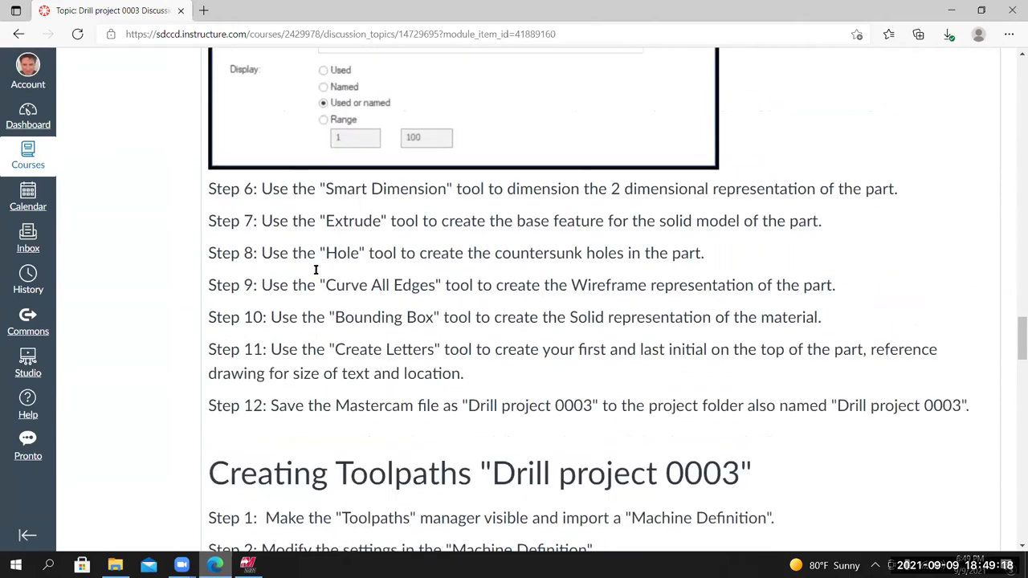
scroll(313, 369, "up", 1)
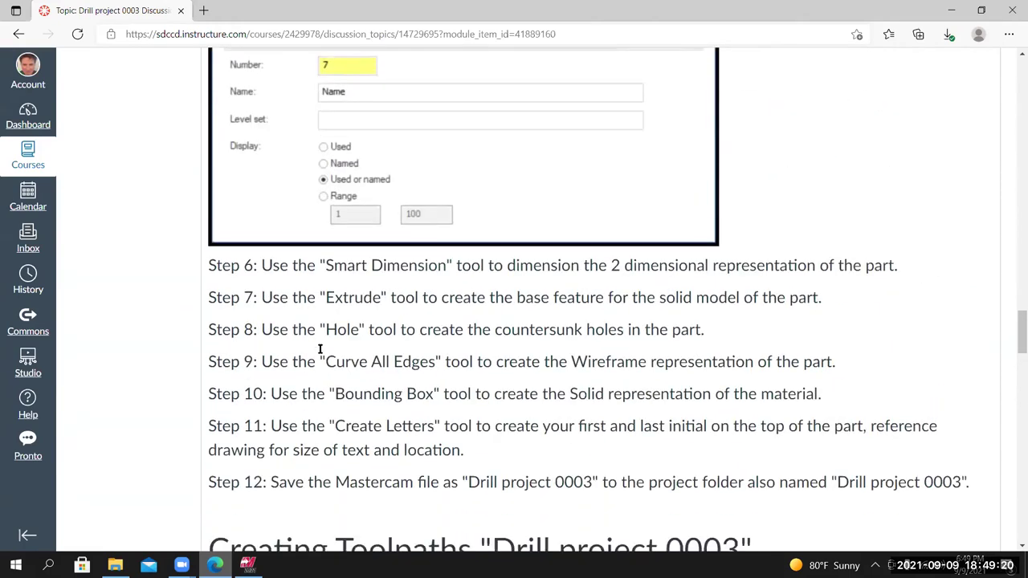
scroll(315, 367, "down", 2)
scroll(563, 254, "down", 1)
scroll(655, 259, "down", 1)
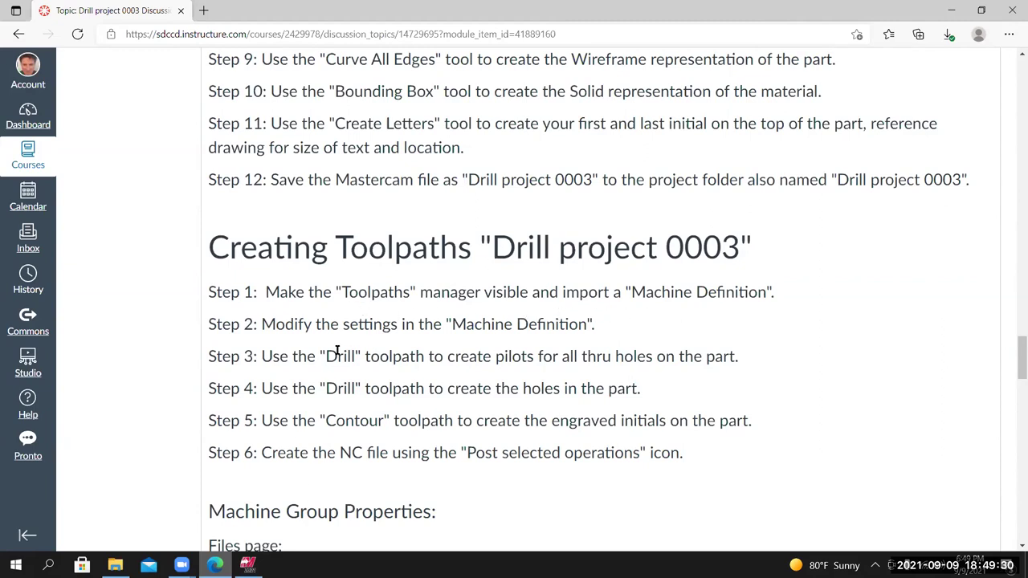
Switch to Mastercam, show the Toolpaths manager and change the construction mode to 3D.
left_click(247, 565)
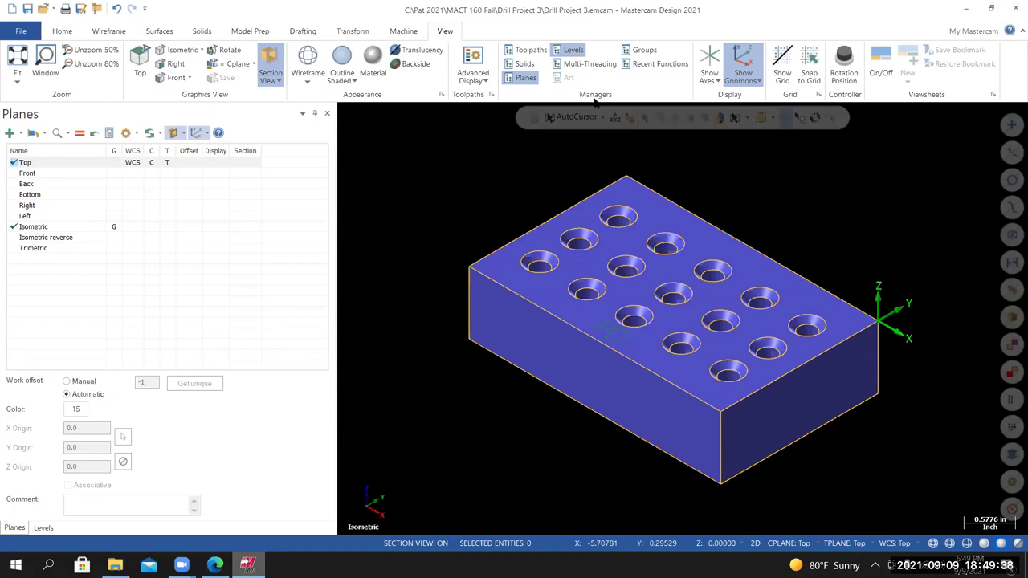
left_click(530, 50)
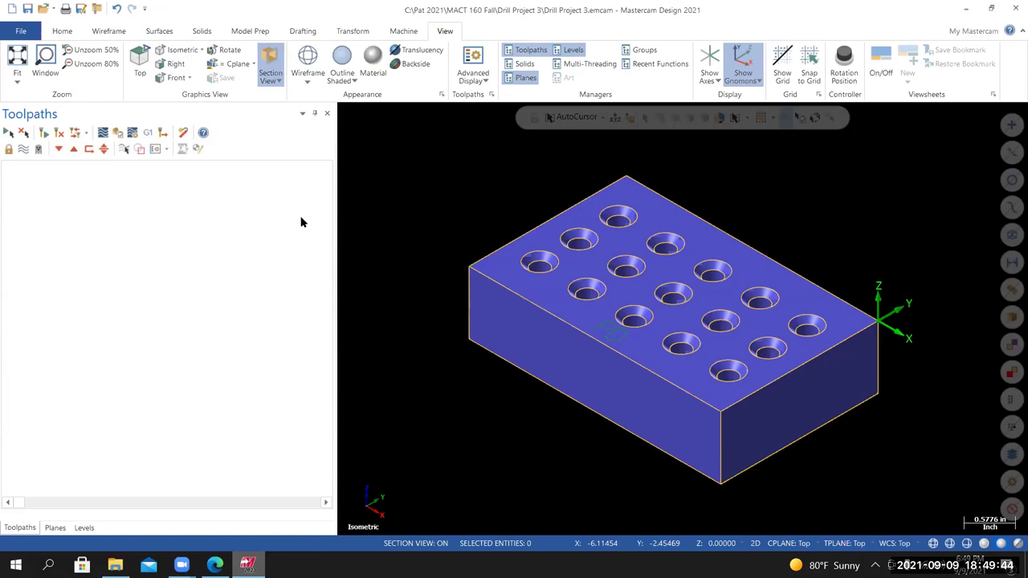
left_click(757, 544)
Add a machine group to the part using the default mill machine definition.
left_click(404, 30)
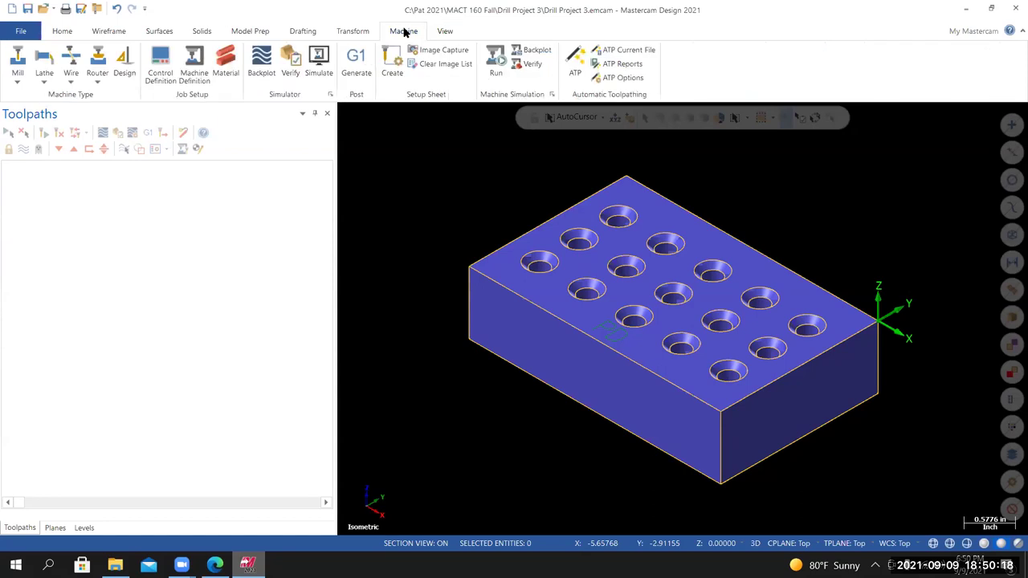
left_click(18, 82)
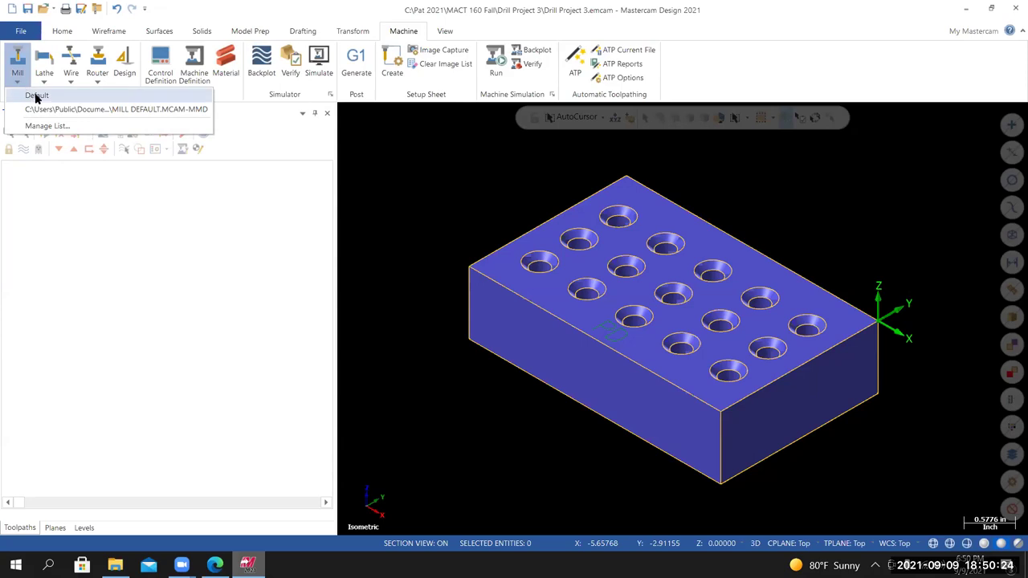
left_click(36, 95)
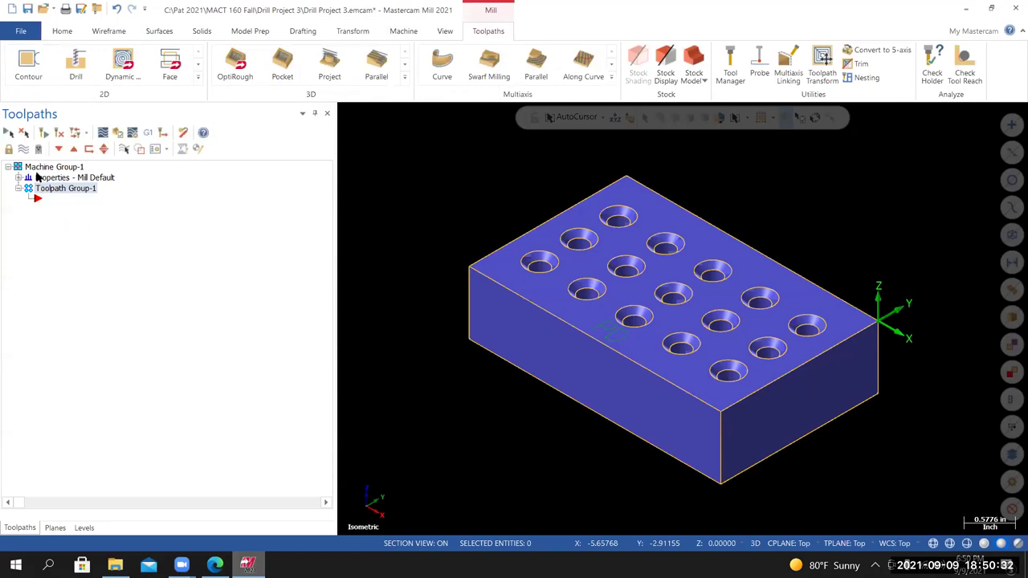
Configure the Project Manager to add NC files and NCI files to the project folder, and return to the model.
left_click(21, 33)
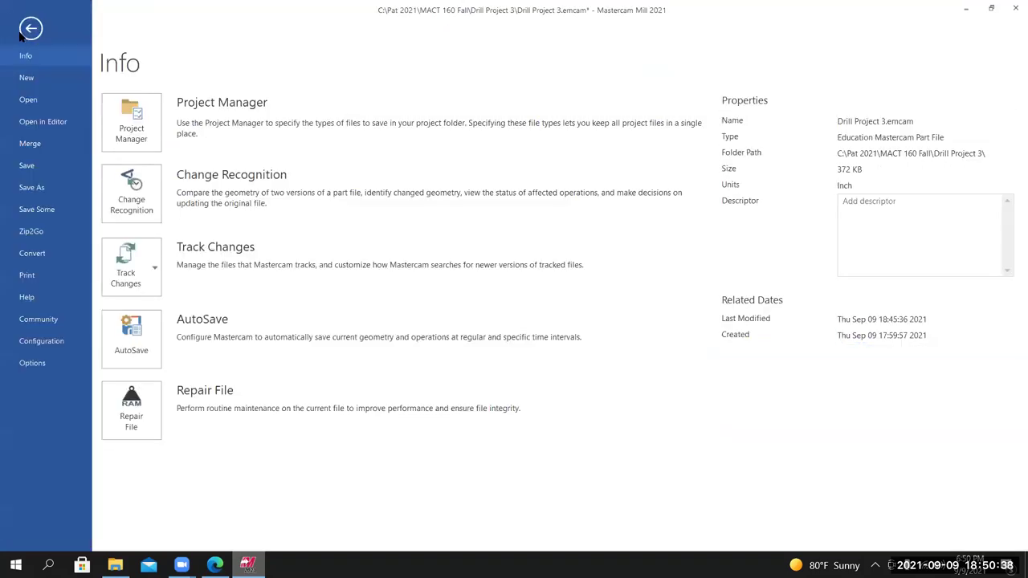
left_click(137, 133)
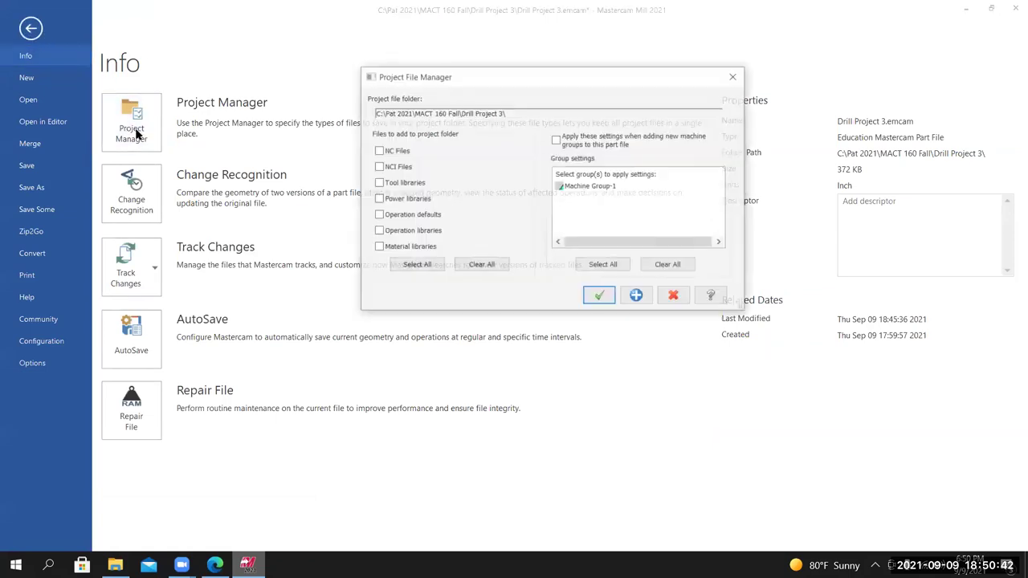
left_click_drag(392, 79, 304, 115)
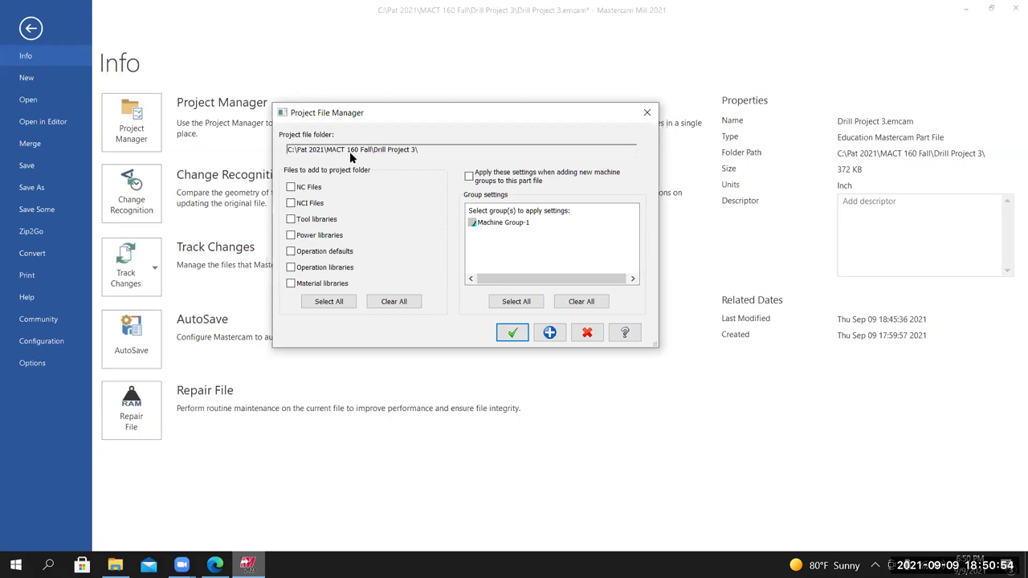
left_click(291, 187)
left_click(291, 204)
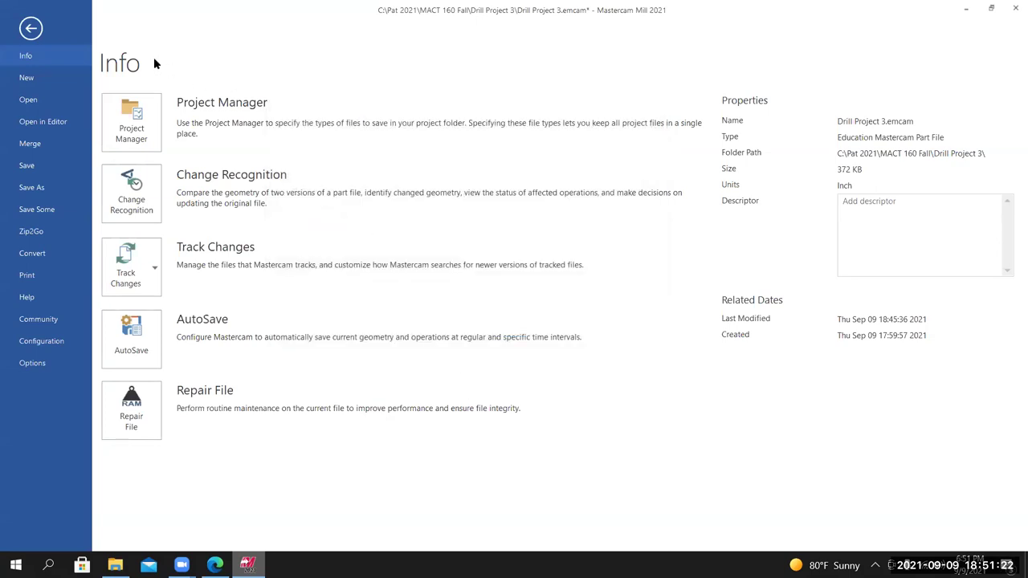
left_click(31, 29)
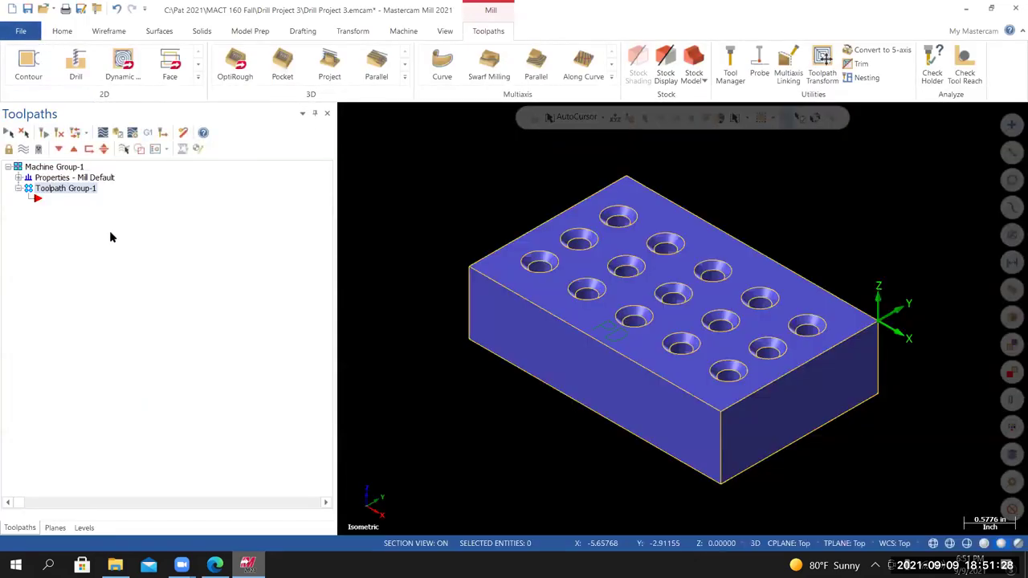
Open the Files properties of the mill machine group and name the group HAAS VF2.
left_click(19, 178)
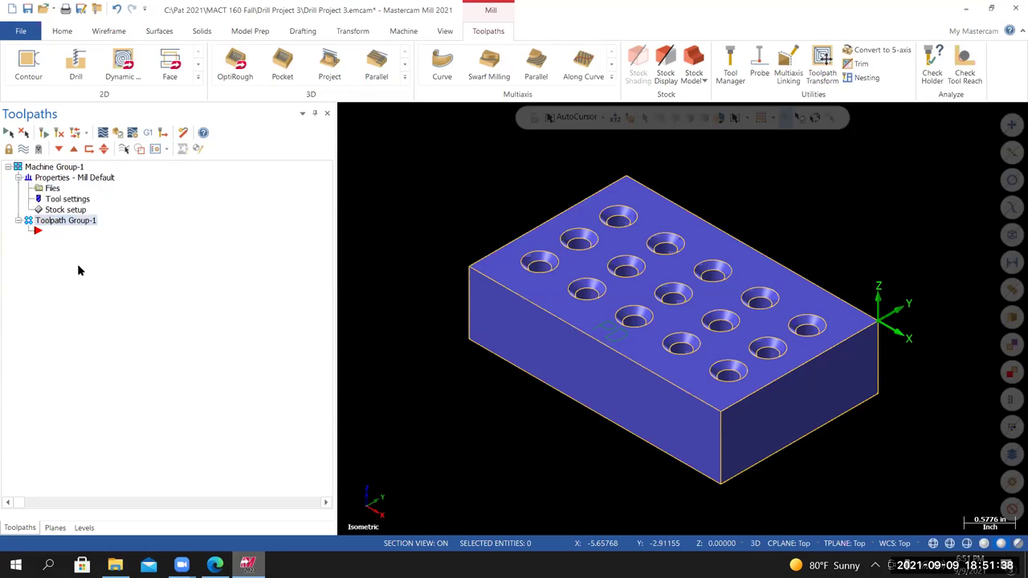
double_click(53, 190)
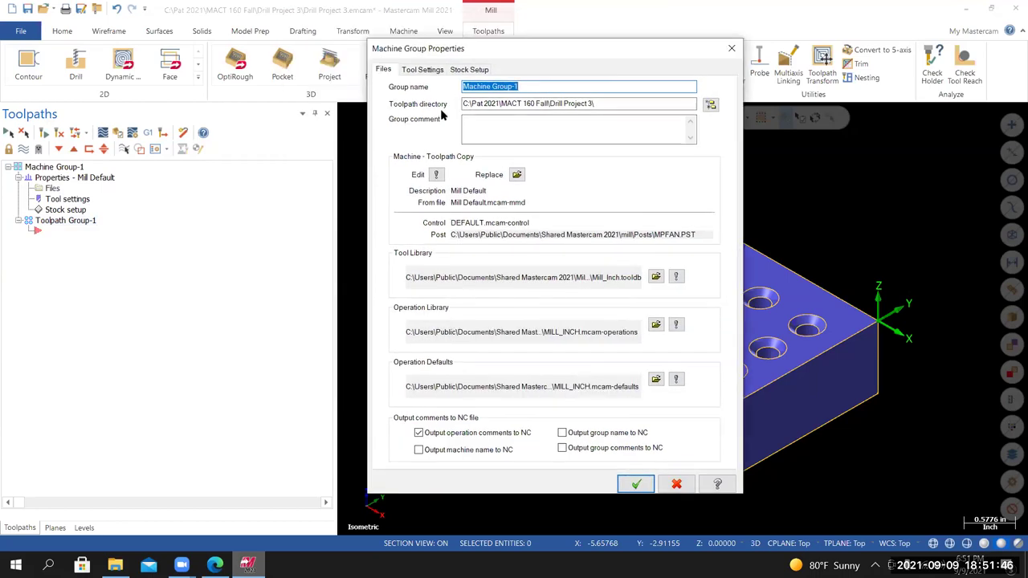
left_click_drag(535, 86, 457, 87)
type("HAAS VF2")
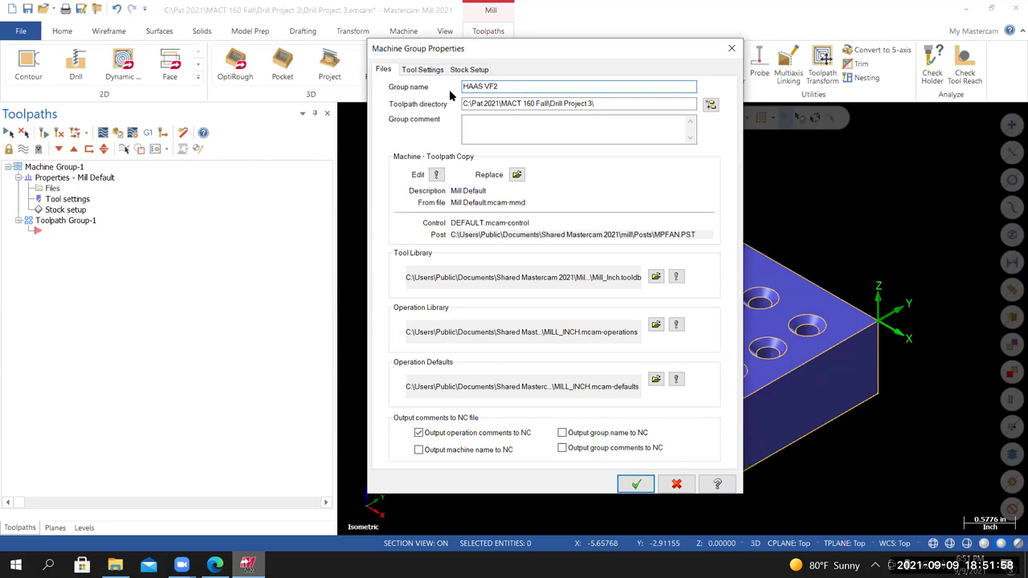
left_click_drag(501, 83, 440, 85)
Edit the machine definition's Tool Spindle component, changing its maximum spindle speed, and accept the machine definition.
left_click(437, 175)
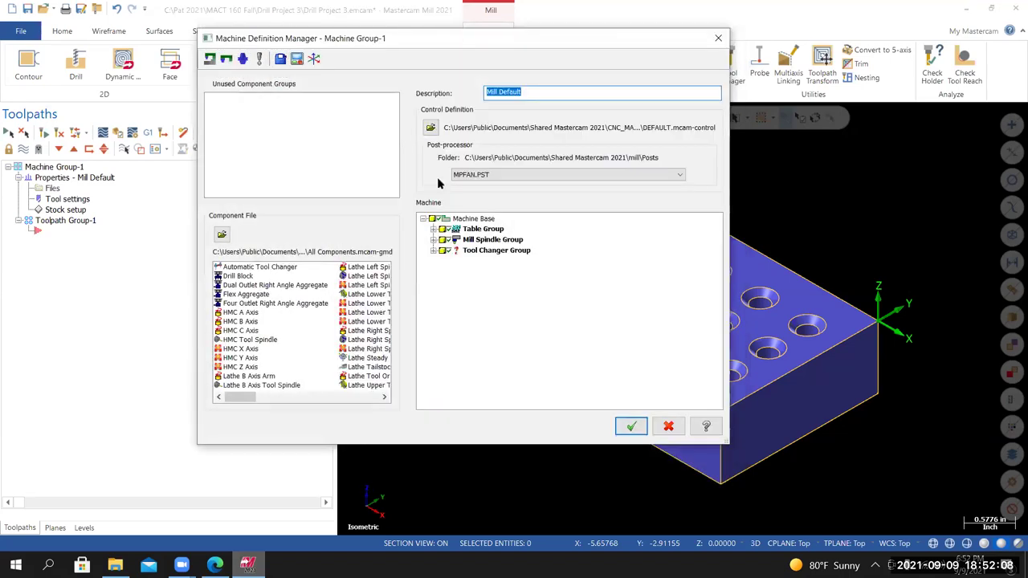
left_click(434, 240)
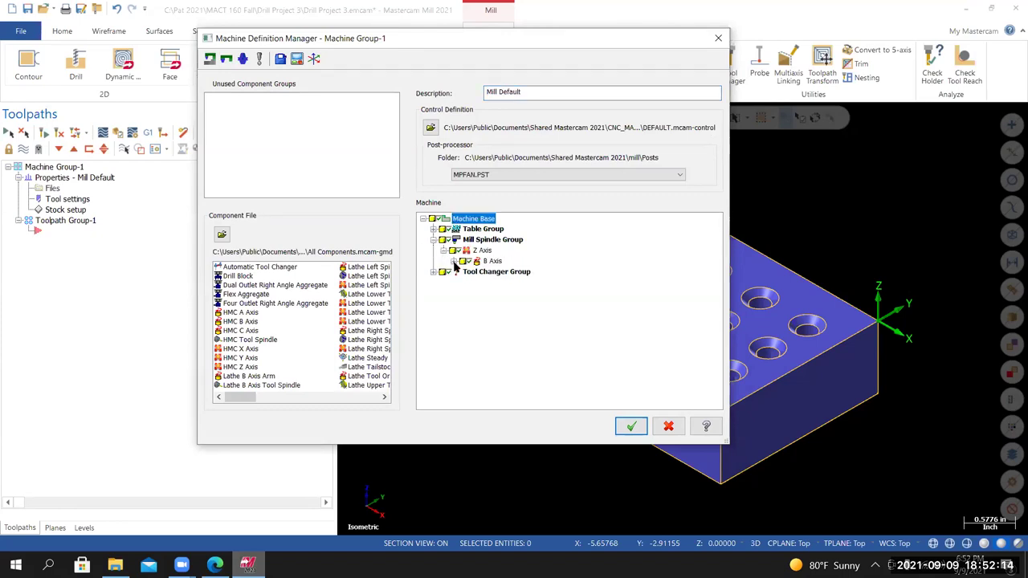
left_click(455, 261)
left_click(465, 271)
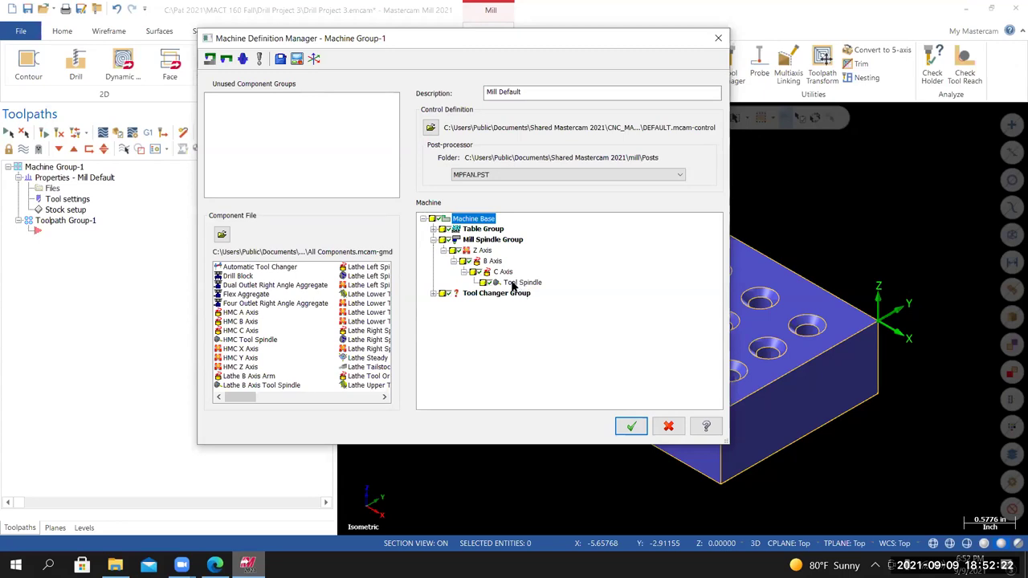
double_click(514, 283)
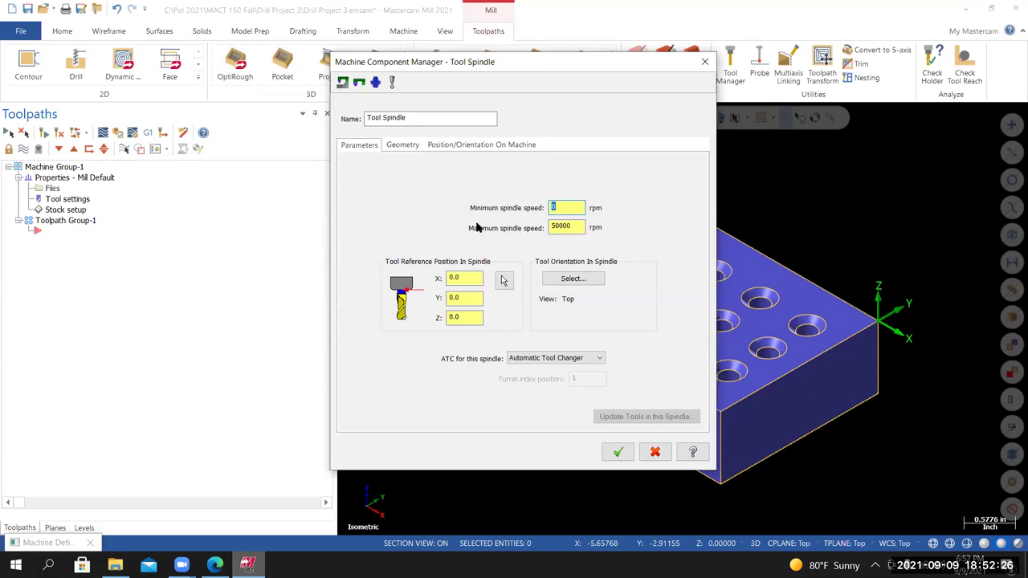
key("Tab")
type("1")
left_click(618, 453)
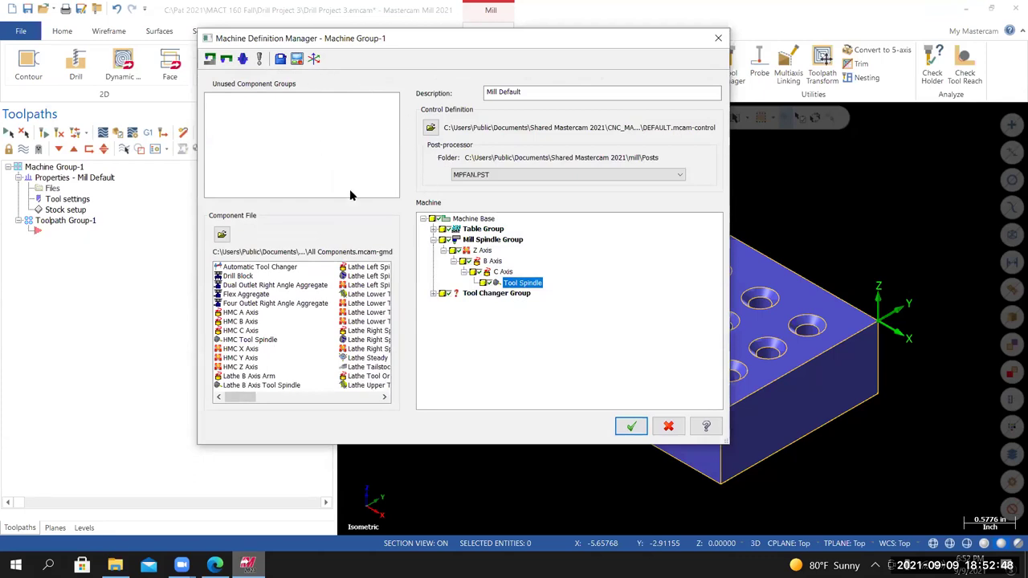
left_click(625, 426)
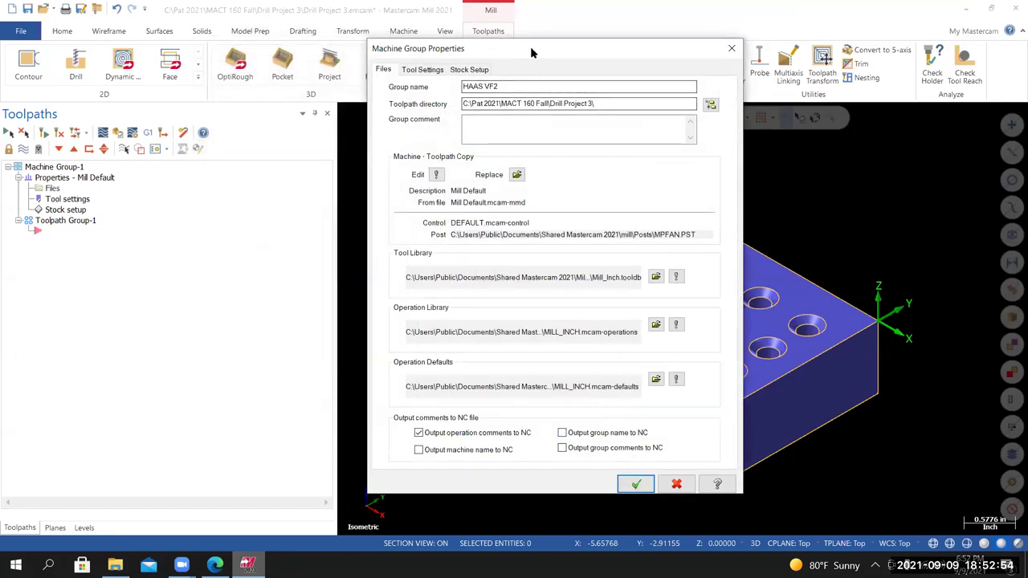
In the tool settings, set program number 7503, feed calculation from material, sequential tool numbers, duplicate tool number warnings, and the tool's step, peck and coolant.
left_click_drag(500, 50, 474, 36)
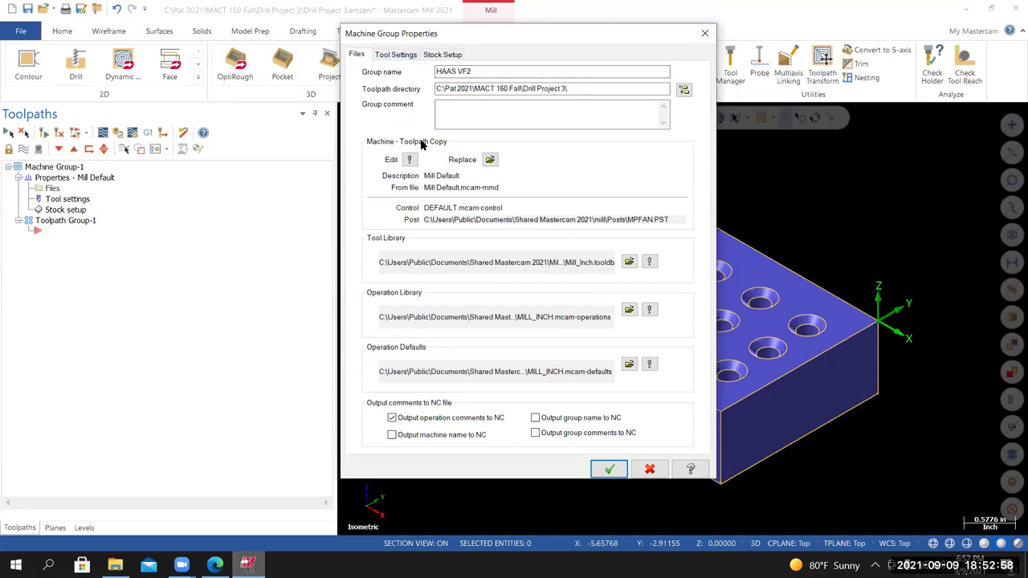
left_click(396, 55)
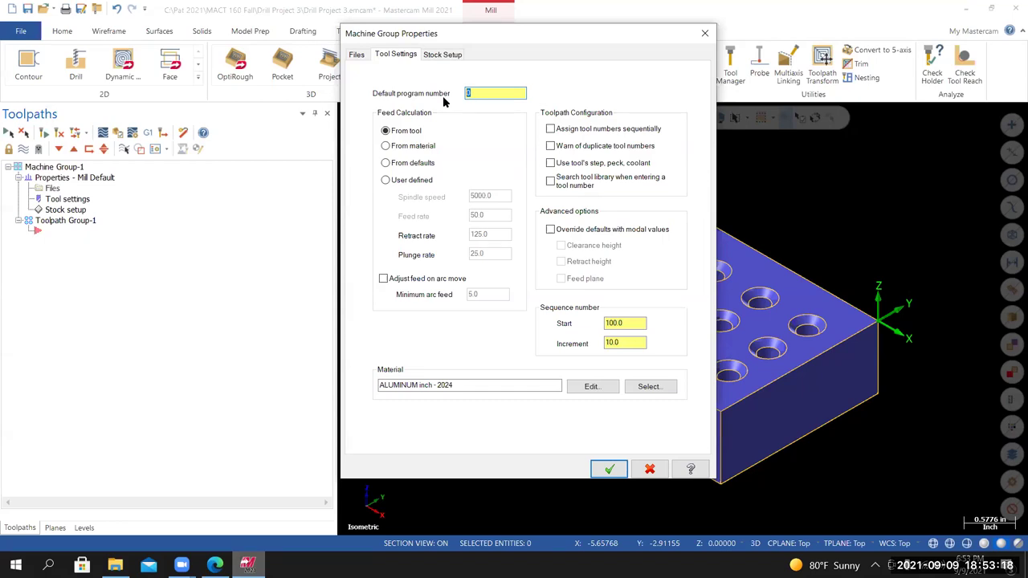
type("7502")
left_click(386, 147)
left_click(551, 129)
left_click(551, 147)
left_click(551, 163)
Set the sequence number start to 1 and the increment to 1.
left_click_drag(623, 323, 587, 323)
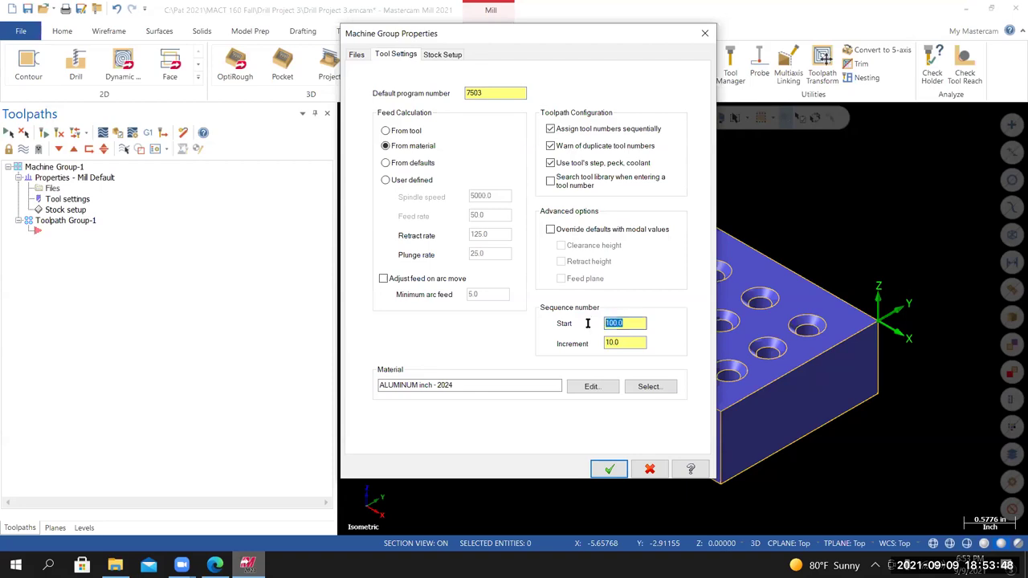
type("1")
left_click_drag(641, 344, 589, 343)
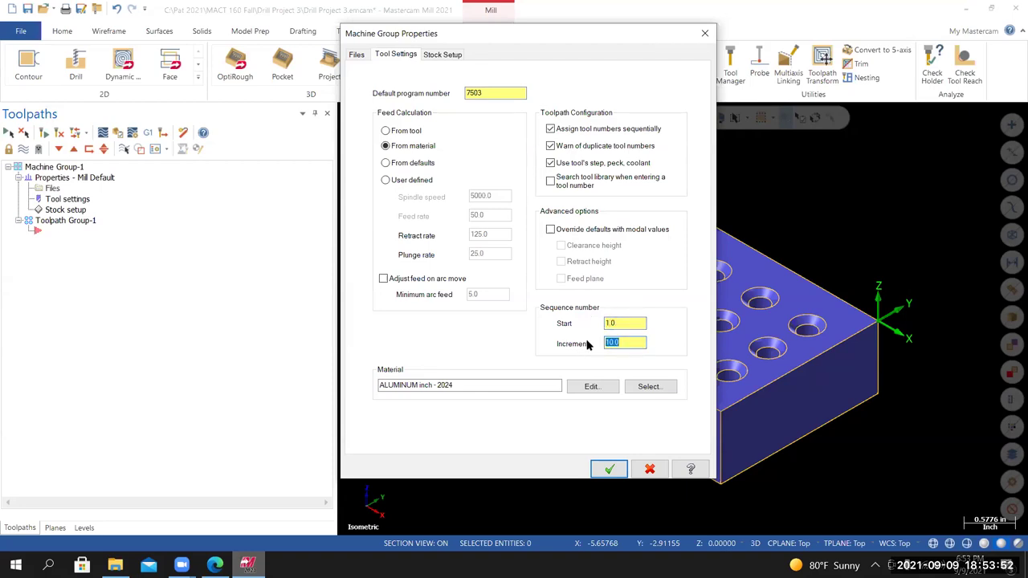
type("1")
left_click(617, 323)
left_click(617, 343)
left_click(618, 324)
left_click(628, 343)
Check the drawing and its notes on the discussion page in the browser, and return to Mastercam.
left_click(216, 565)
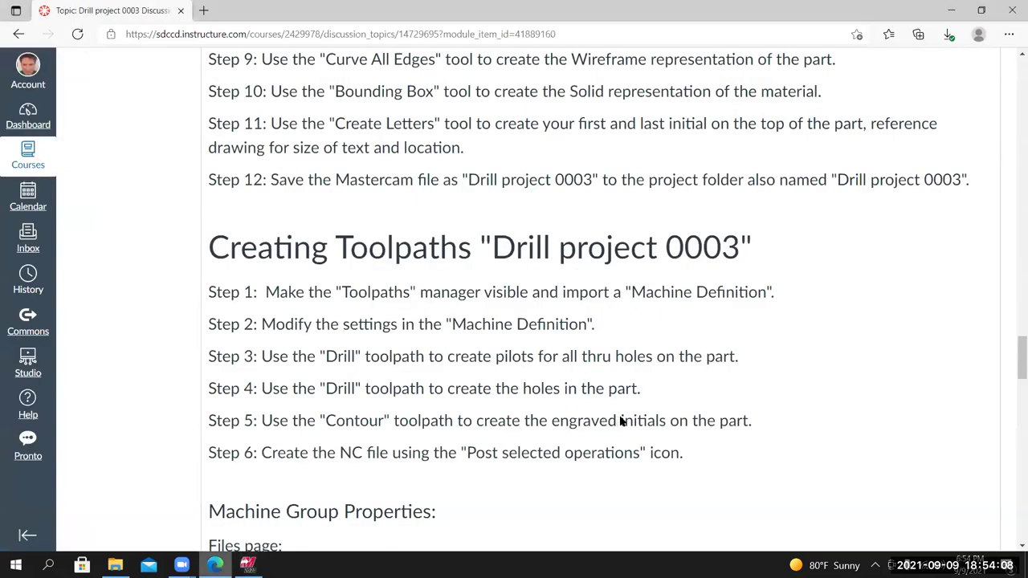
scroll(620, 417, "up", 10)
scroll(619, 415, "up", 15)
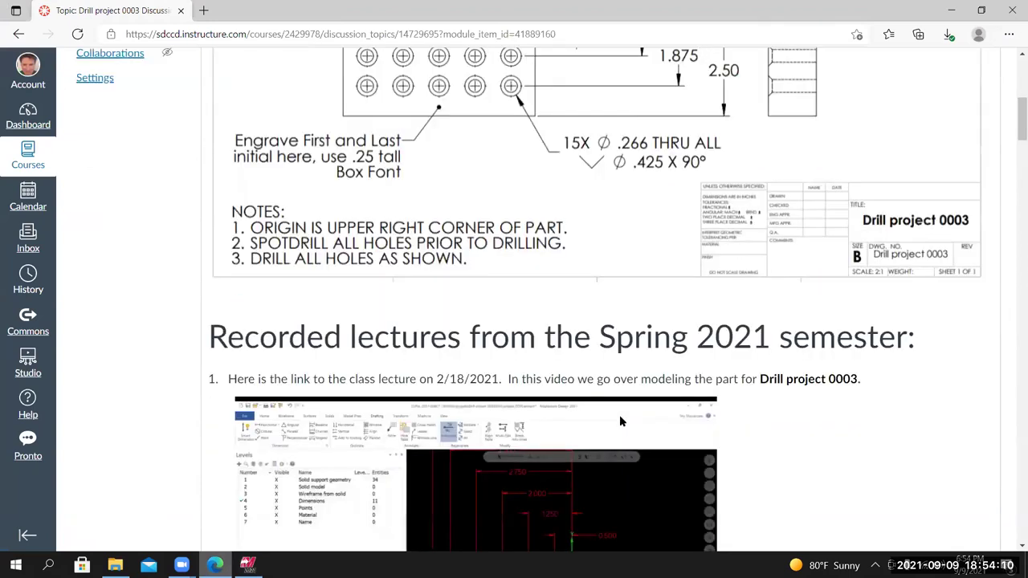
scroll(620, 415, "up", 1)
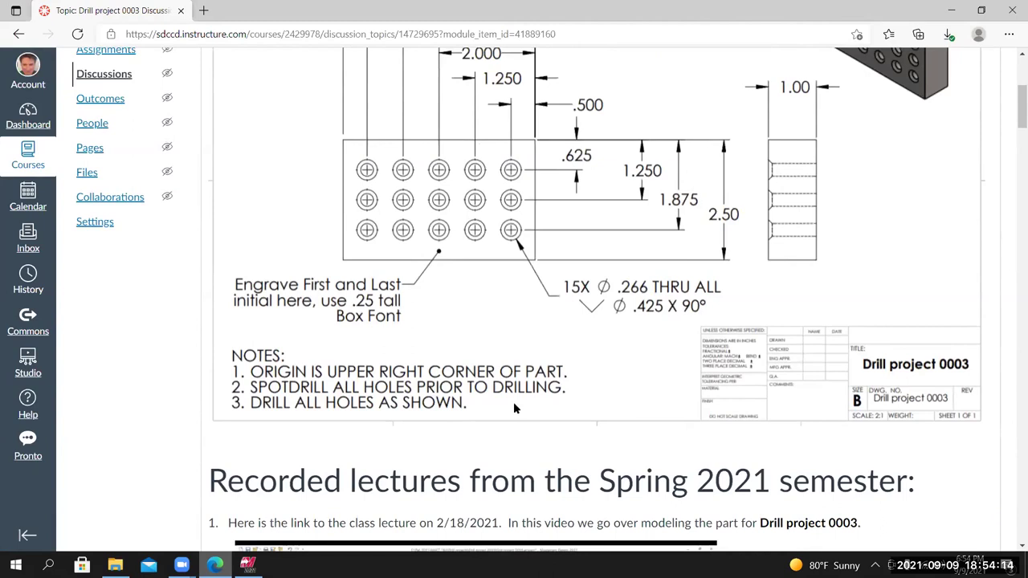
scroll(548, 406, "up", 2)
scroll(553, 388, "down", 2)
scroll(552, 388, "down", 1)
key("alt+Tab")
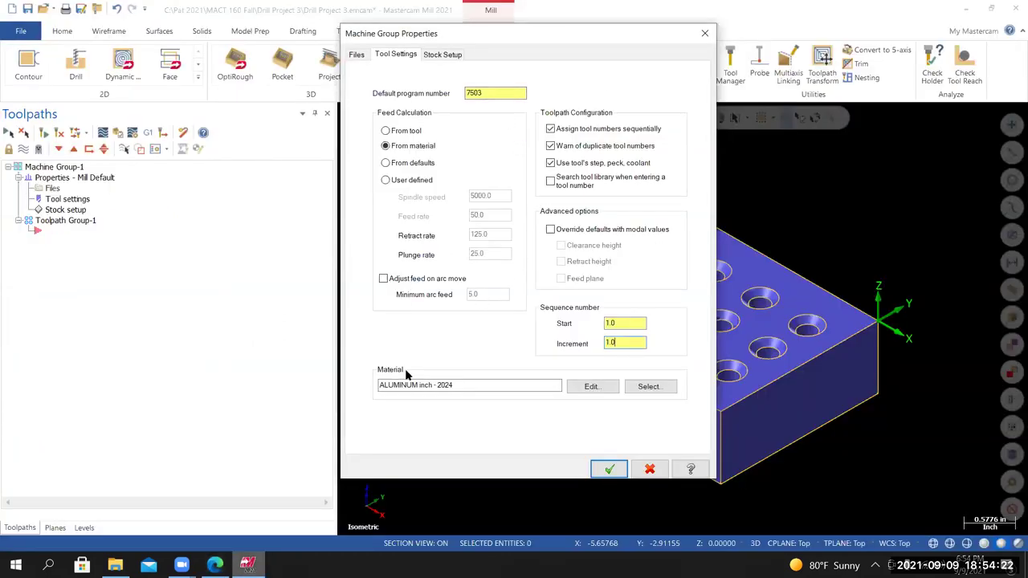
Get ALUMINUM inch - 6061 from the material library and select it as the machine group's material.
left_click(649, 387)
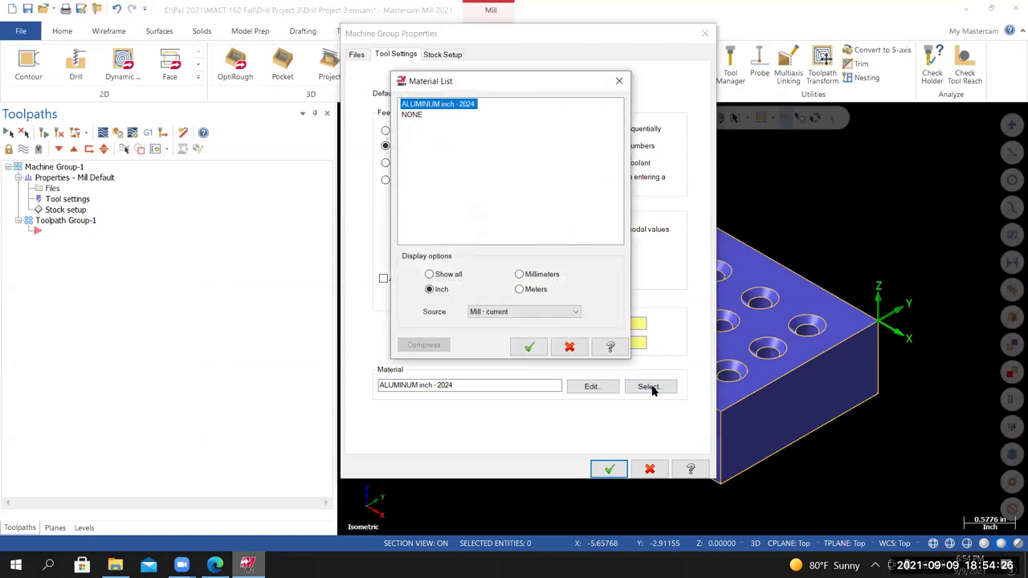
right_click(479, 150)
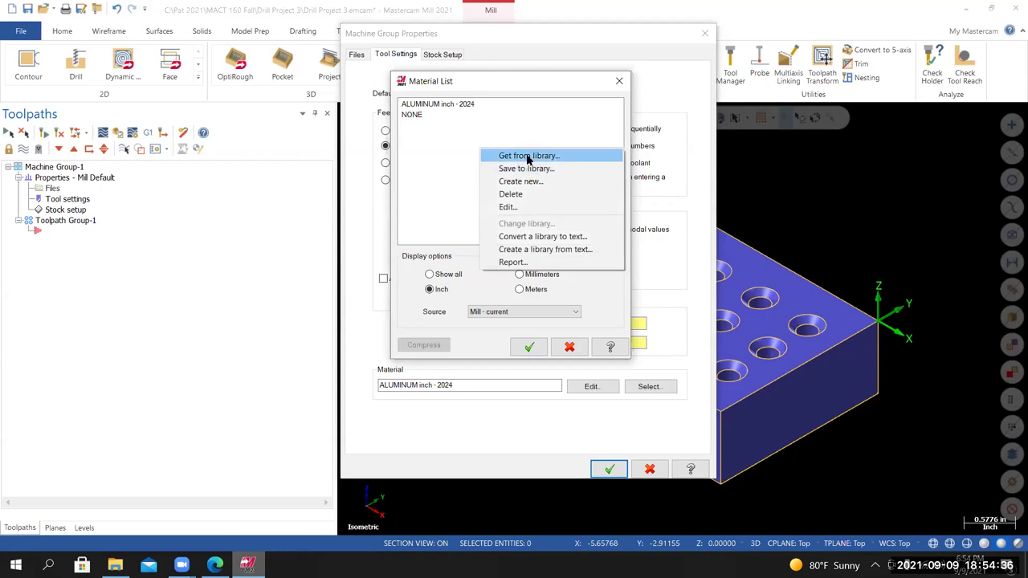
left_click(528, 158)
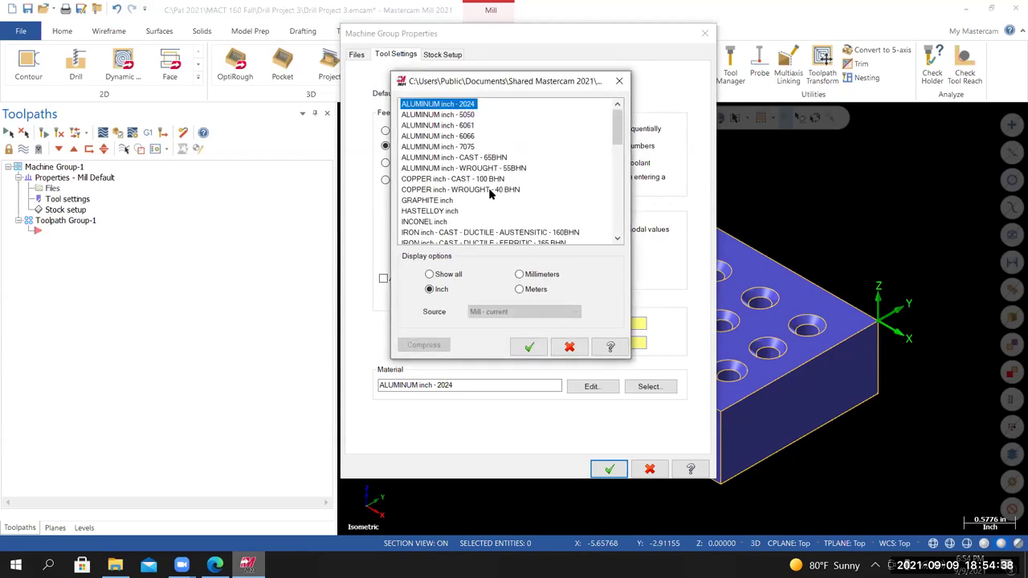
left_click(440, 127)
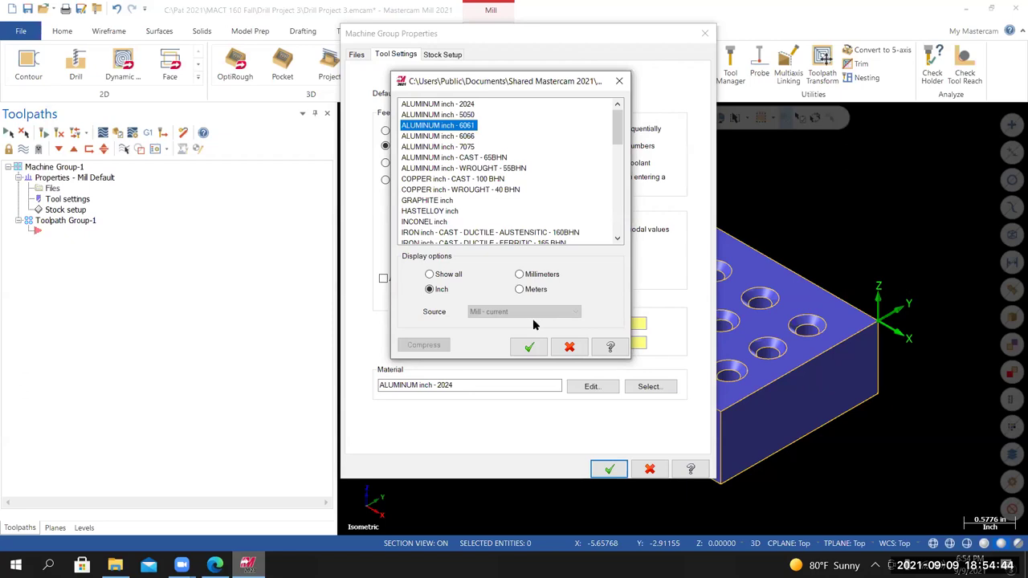
left_click(529, 347)
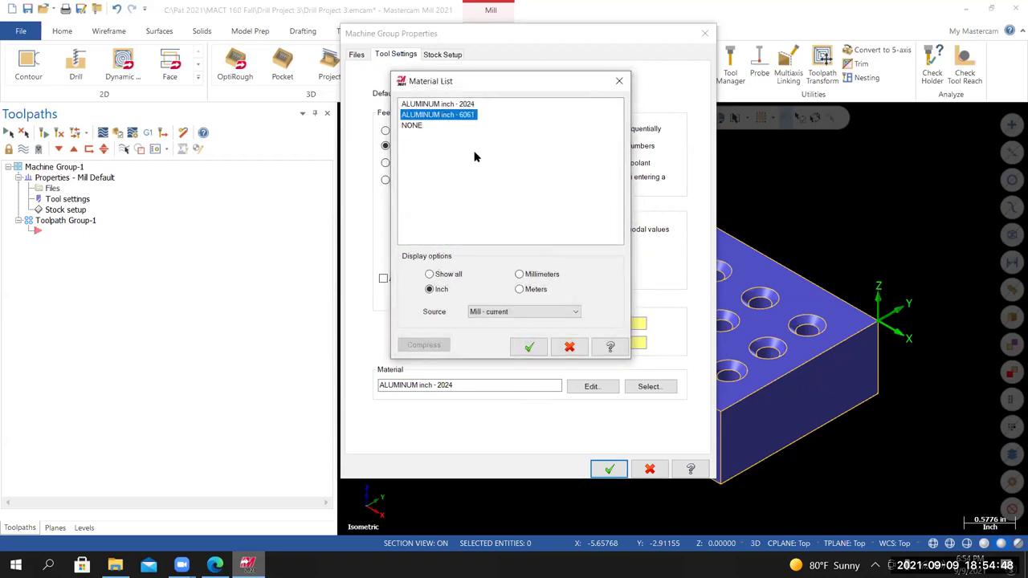
left_click(530, 347)
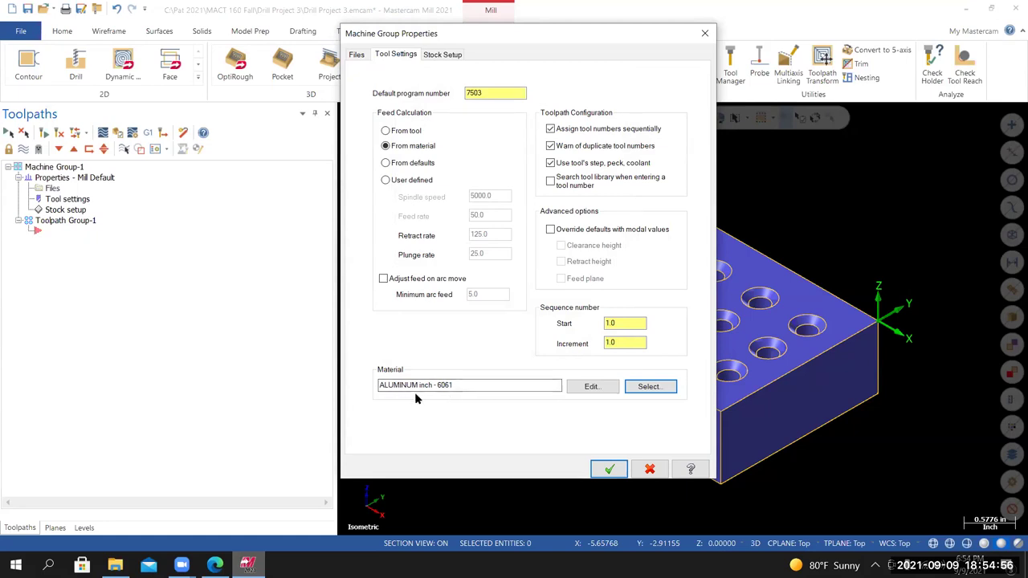
Edit the material definition, renaming it ALUMINUM 6061-T6 and setting the base cutting speed to 300 SFM.
left_click(586, 391)
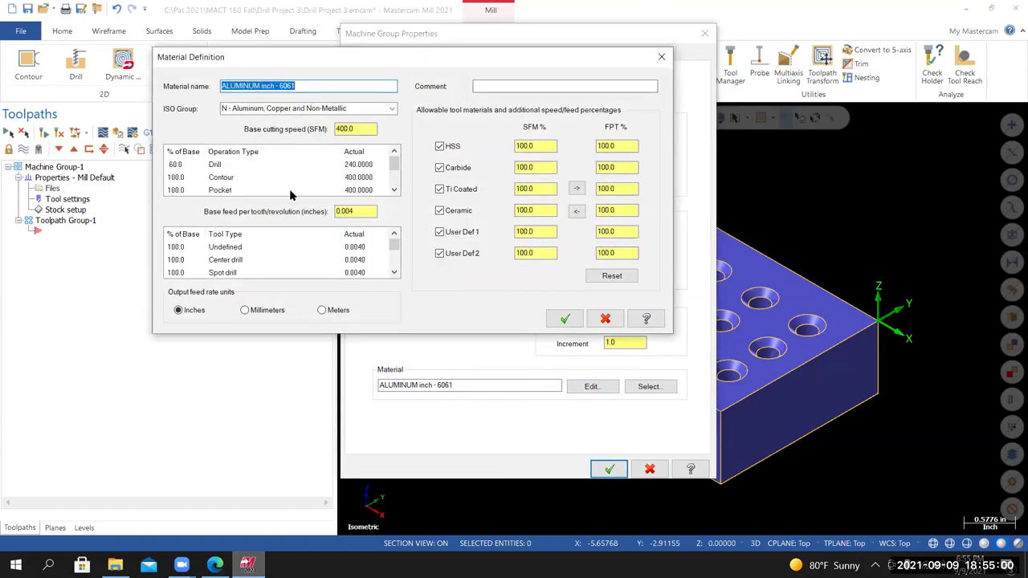
left_click(277, 85)
key("BackSpace")
key("BackSpace")
key("BackSpace")
key("BackSpace")
key("BackSpace")
key("BackSpace")
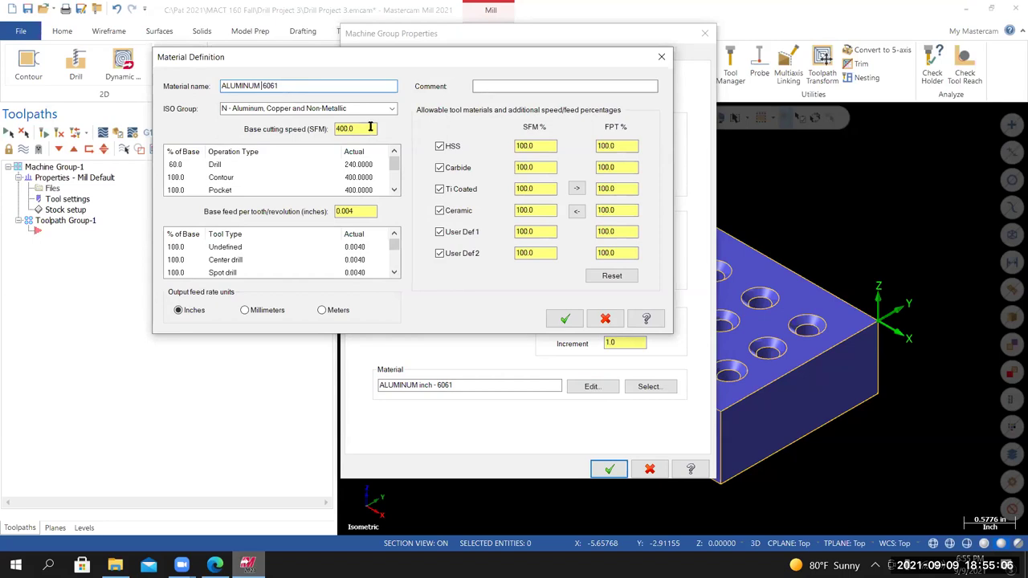
left_click(342, 84)
double_click(351, 128)
type("300.0")
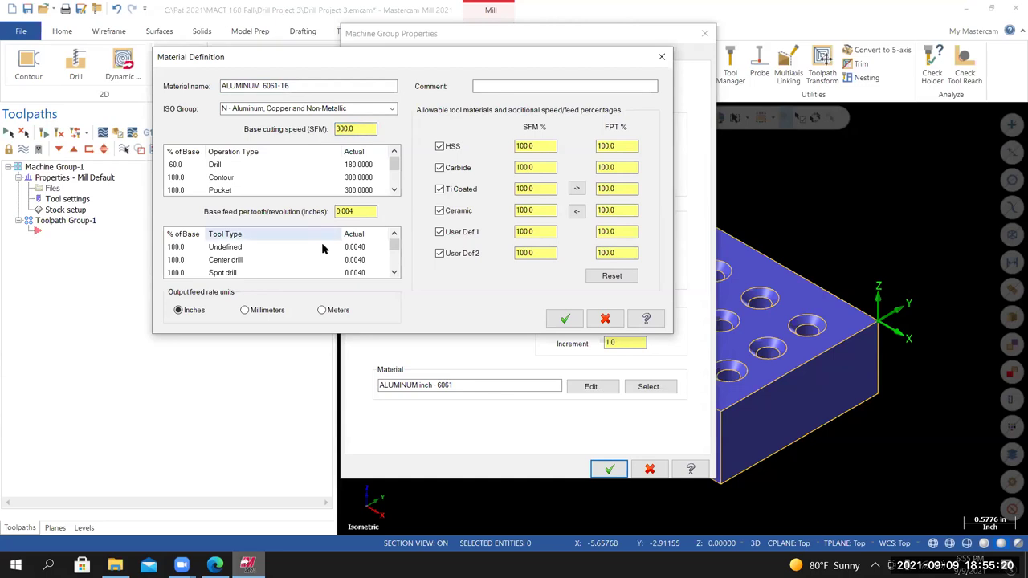
Set the Drill operation's percentage of base cutting speed to 50 and accept the material definition.
left_click(176, 165)
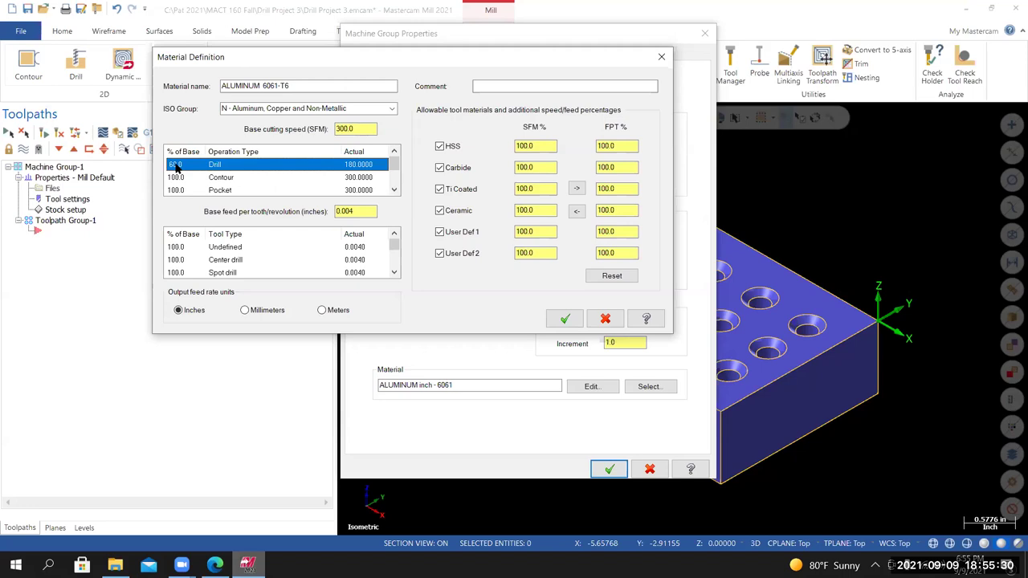
left_click(176, 165)
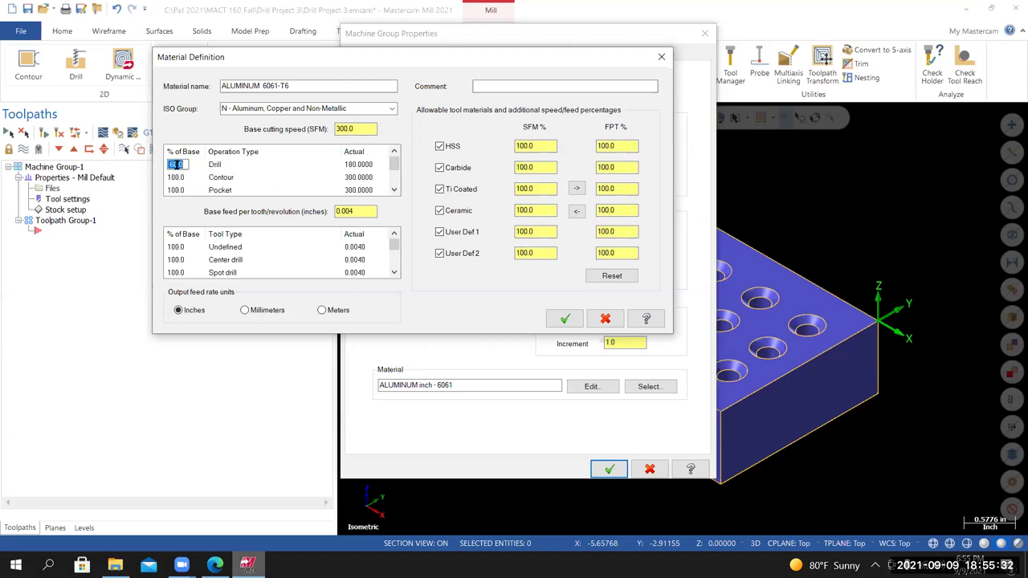
type("50")
key("Return")
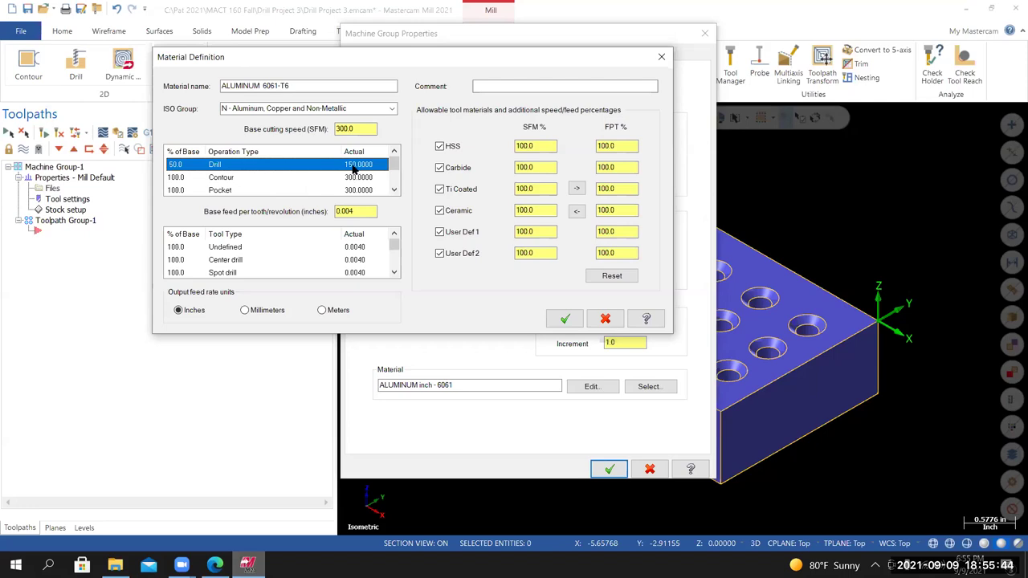
left_click(565, 320)
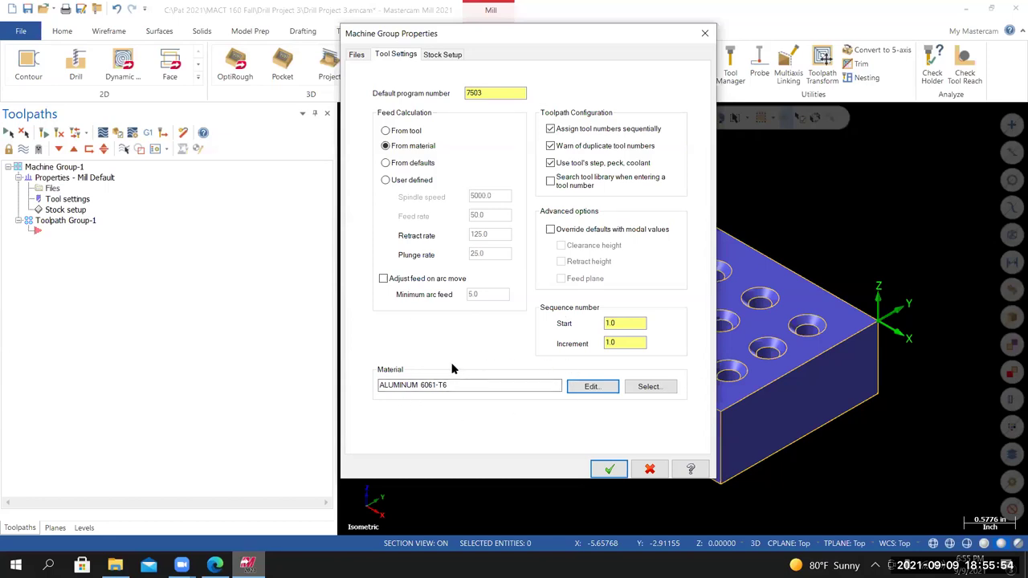
In the stock setup, set the shape to Solid/Mesh, make the Material level visible and pick its solid block as stock.
left_click(442, 54)
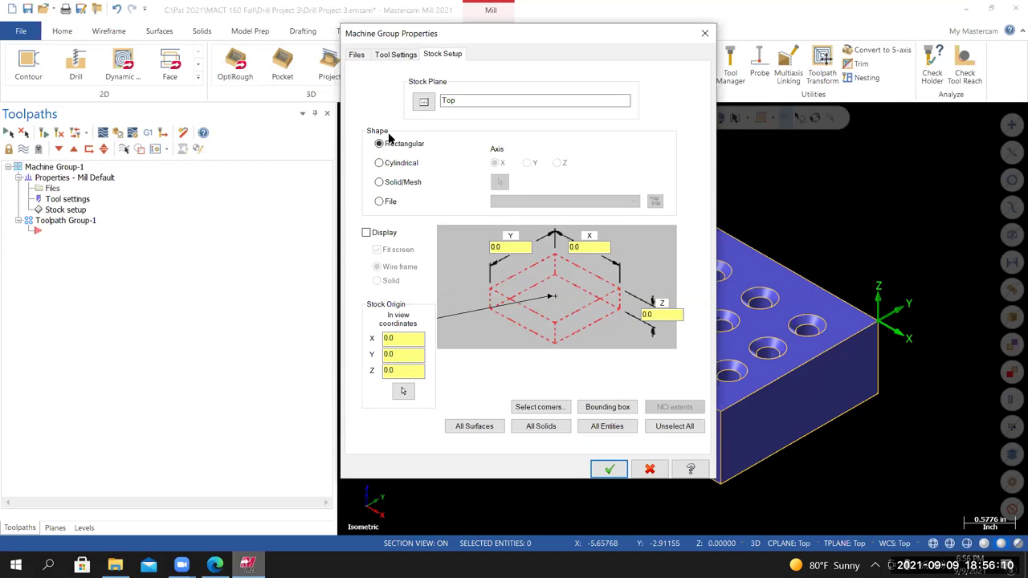
left_click(406, 183)
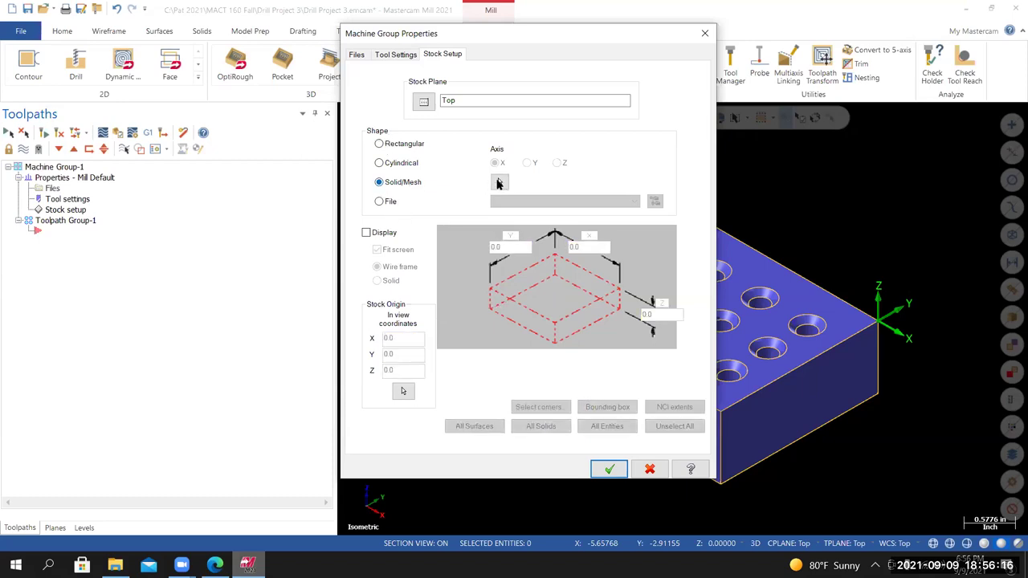
left_click(500, 183)
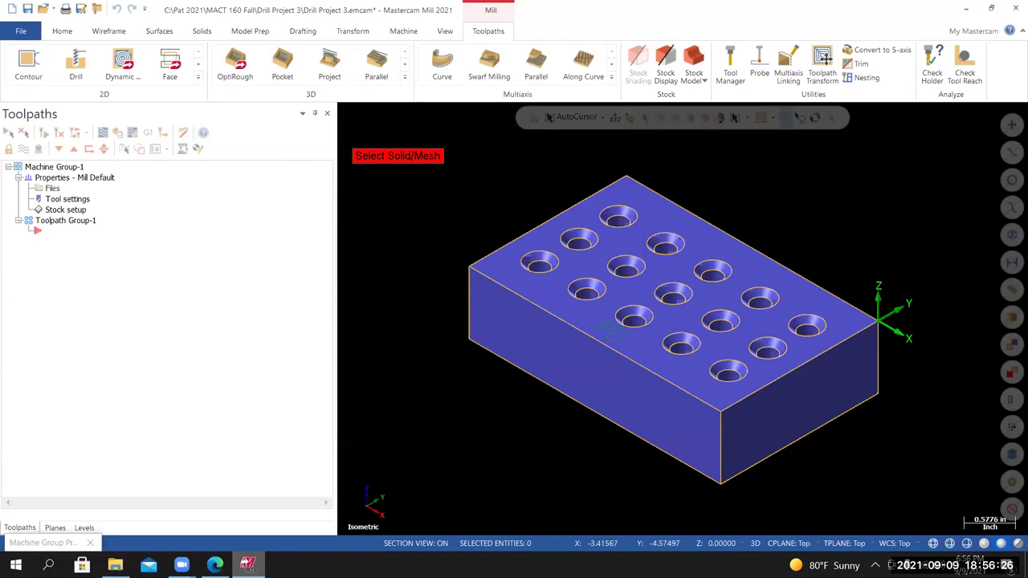
left_click(84, 528)
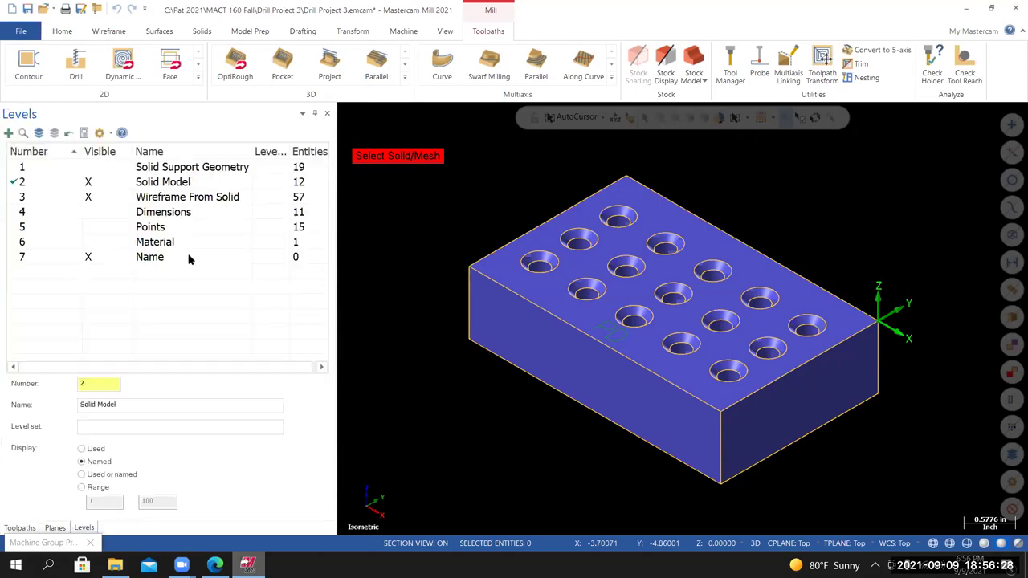
left_click(89, 242)
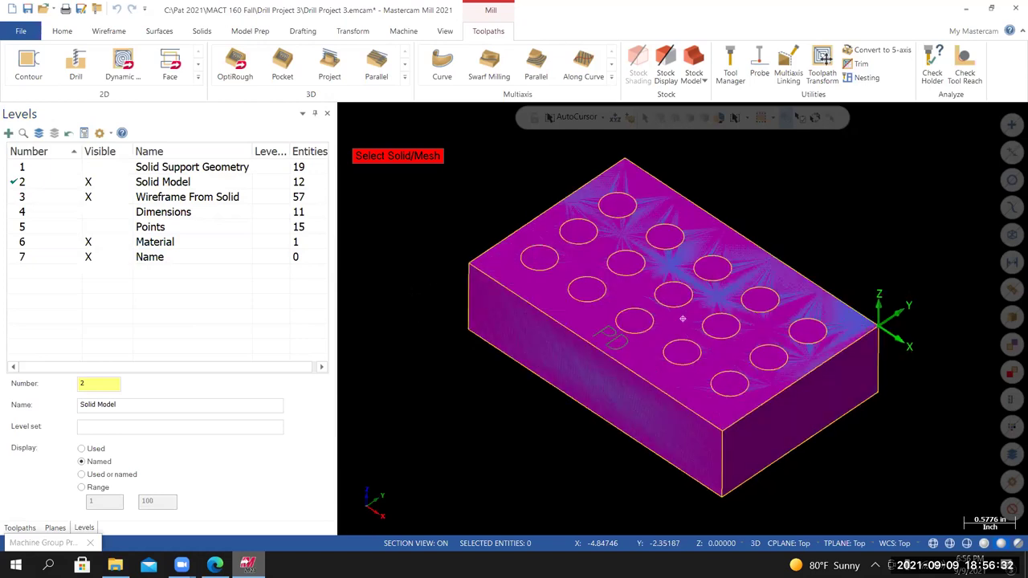
middle_click_drag(534, 247, 539, 255)
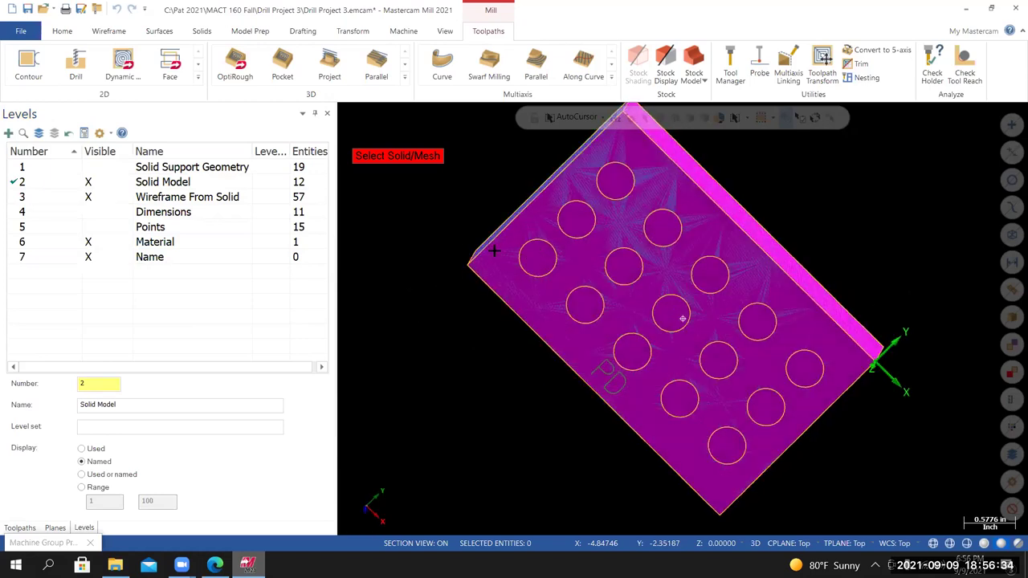
mouse_move(683, 319)
middle_mouse_down()
mouse_move(707, 309)
mouse_move(686, 317)
middle_mouse_up()
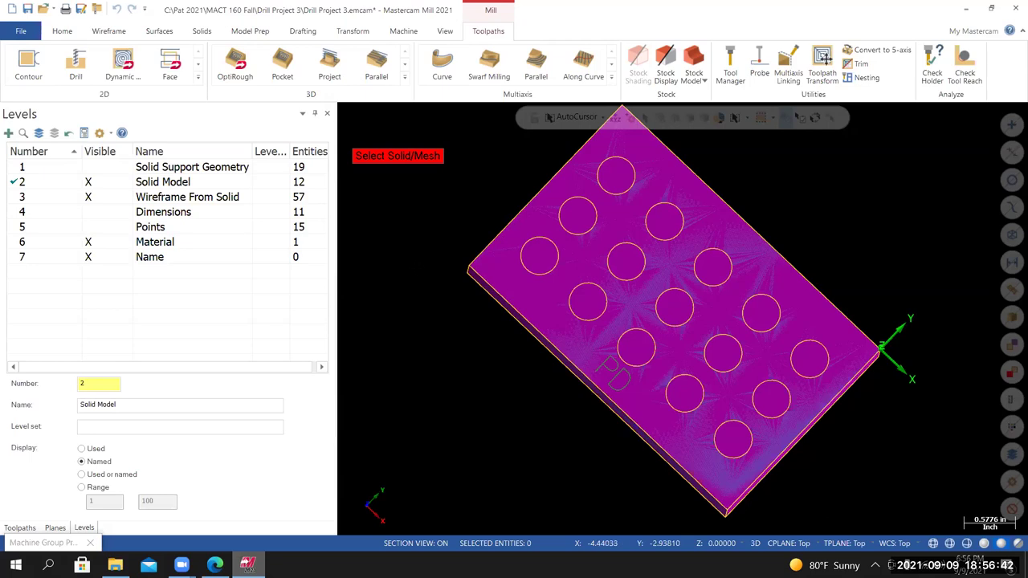
middle_click_drag(498, 270, 541, 264)
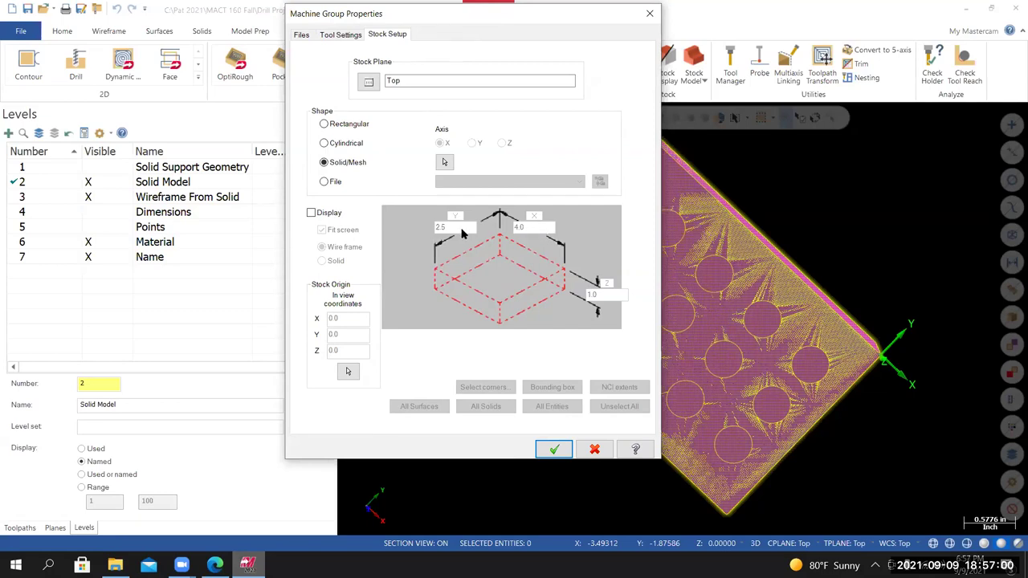
Turn on the stock display as a solid, accept the machine group properties and hide the Material level.
left_click(312, 213)
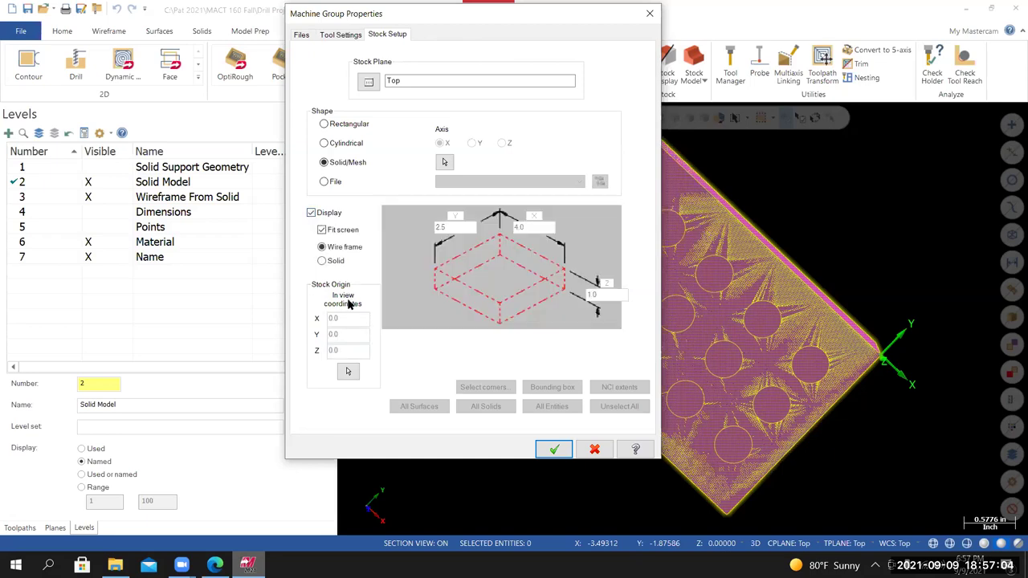
left_click(323, 262)
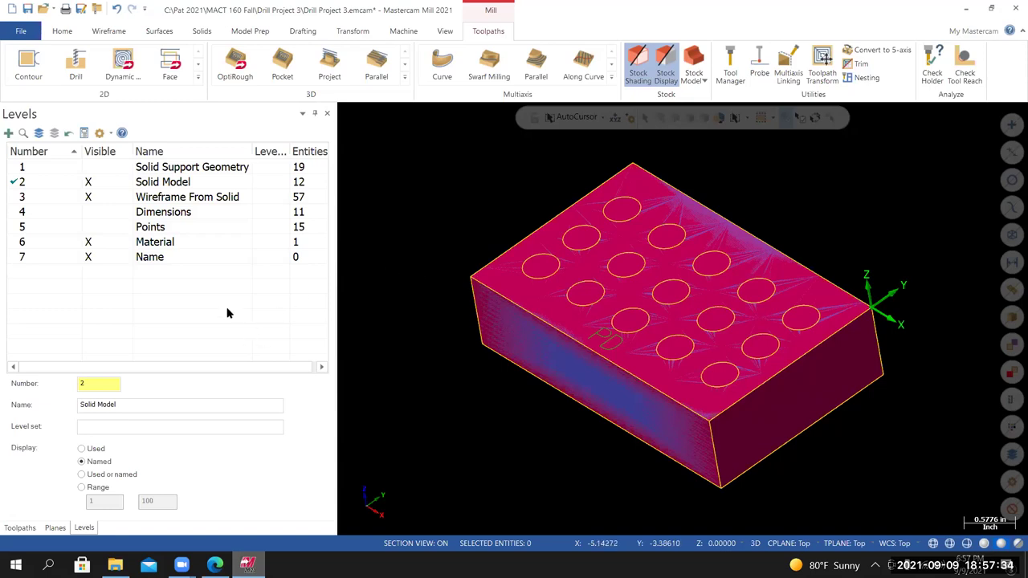
left_click(92, 244)
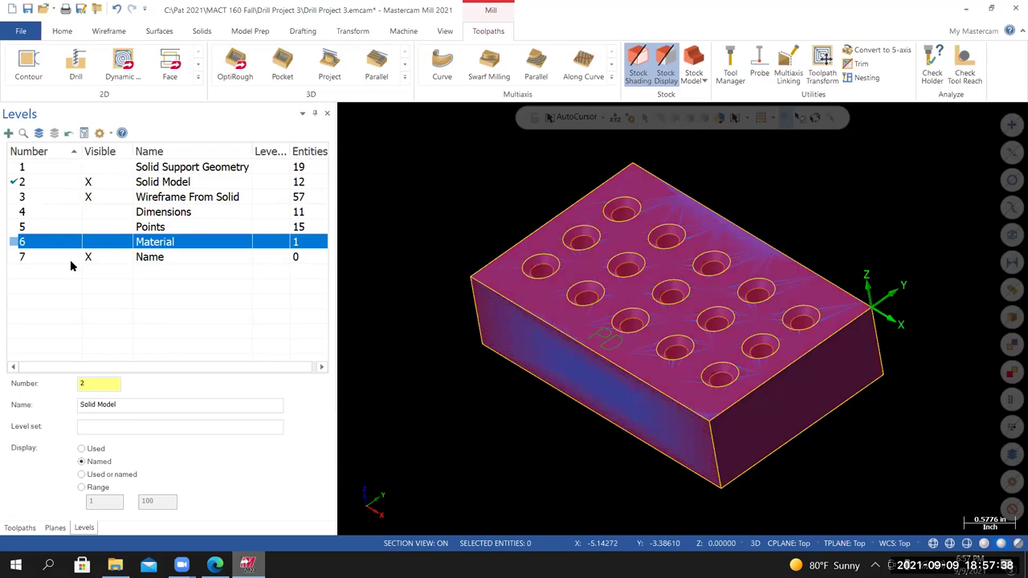
Make the Wireframe From Solid level active and hide the Solid Model level to inspect the stock around the wireframe.
left_click(13, 199)
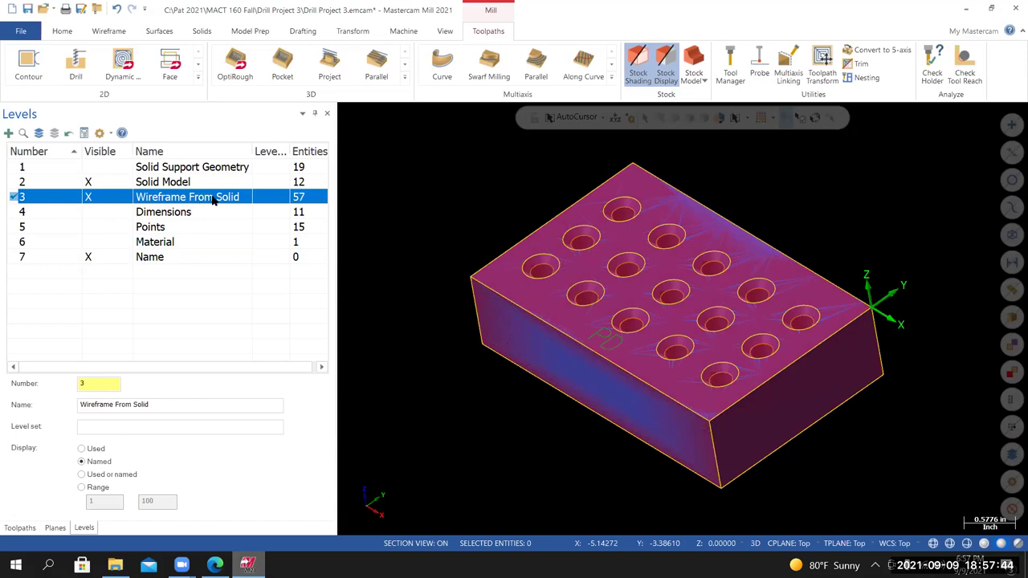
left_click(88, 181)
middle_click_drag(574, 383, 561, 366)
mouse_move(498, 332)
middle_mouse_down()
mouse_move(482, 249)
mouse_move(486, 173)
mouse_move(498, 321)
middle_mouse_up()
middle_click_drag(683, 319, 618, 161)
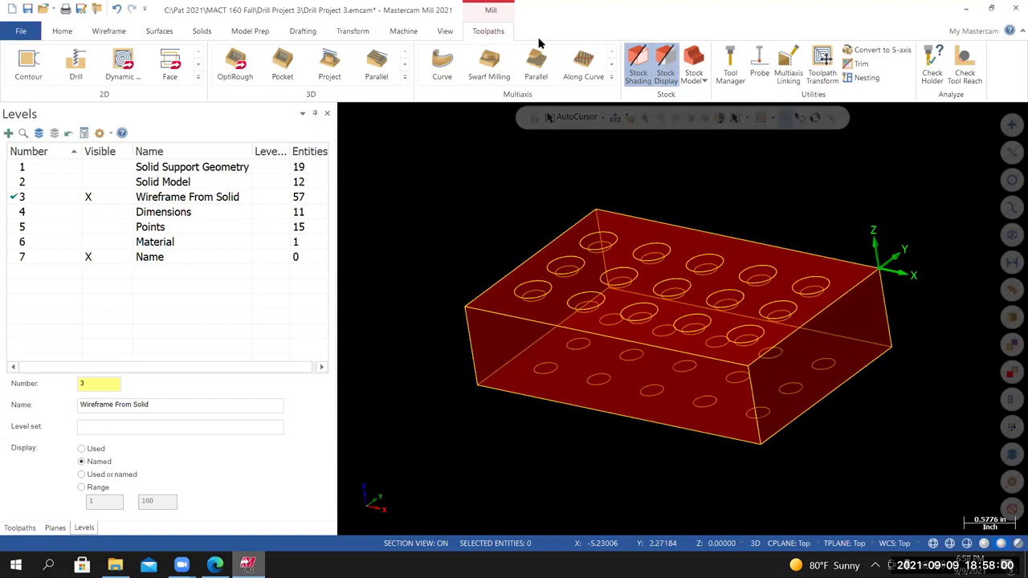
Toggle the stock display on and off to check it, and leave it switched off.
left_click(667, 60)
left_click(667, 64)
left_click(668, 63)
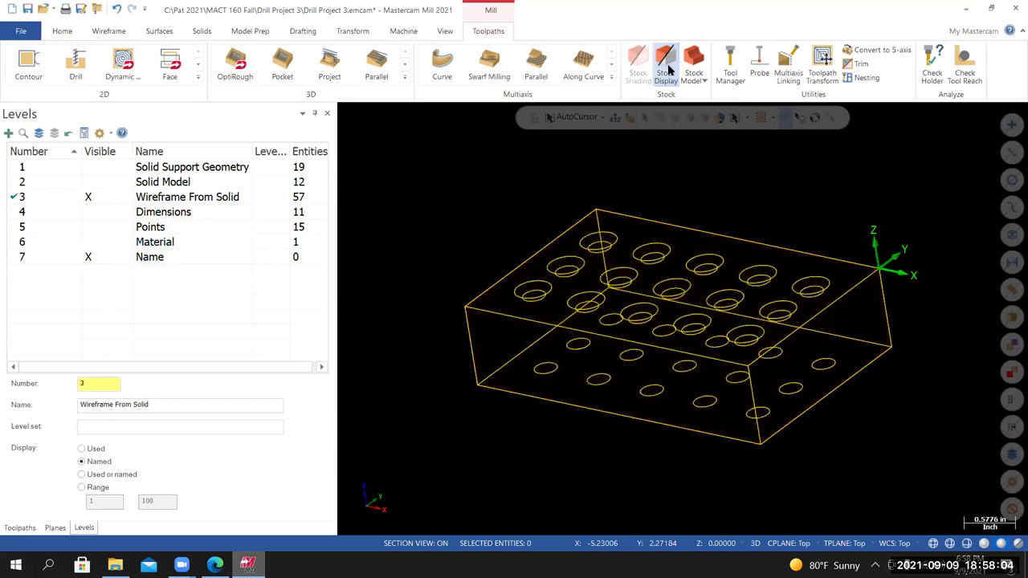
left_click(668, 63)
left_click(667, 63)
left_click(667, 64)
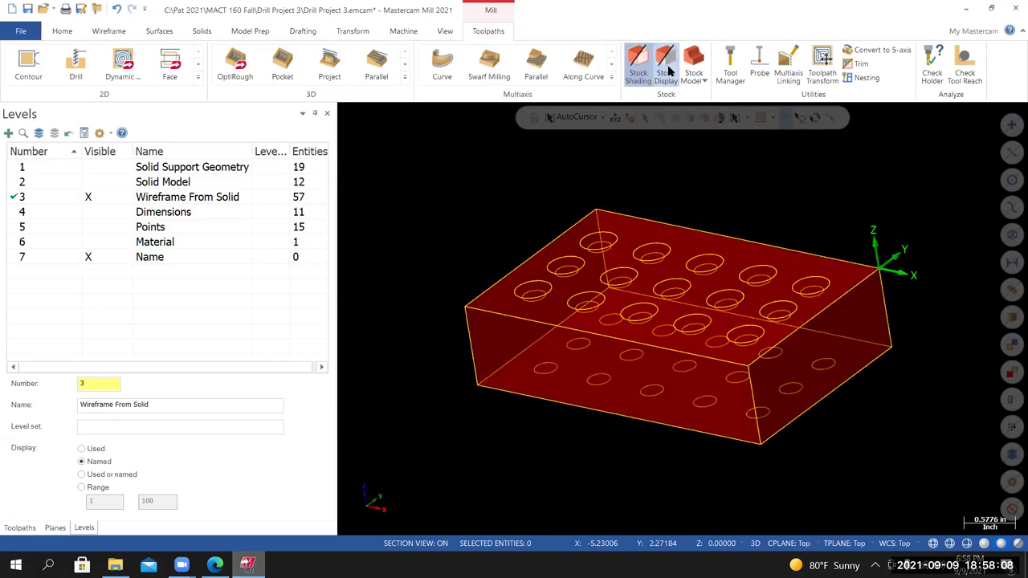
left_click(670, 71)
left_click(670, 71)
left_click(671, 72)
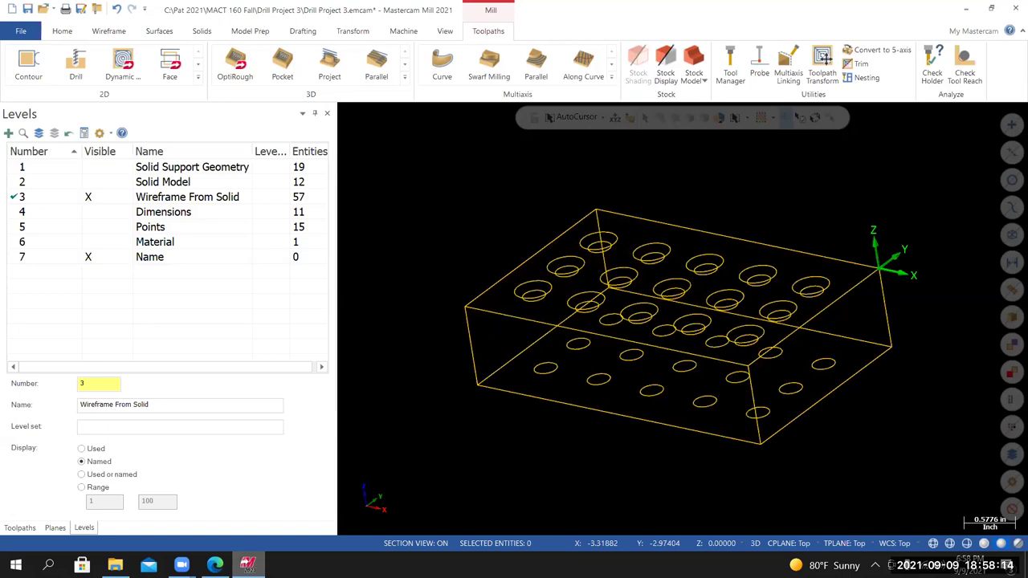
Make the Solid Model level visible and return the part to the isometric view.
left_click(90, 182)
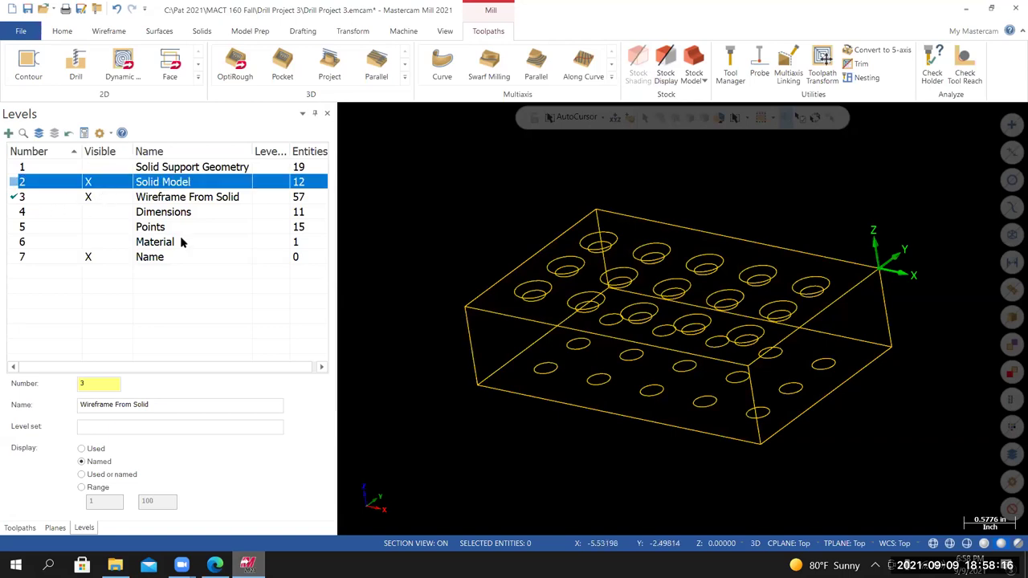
middle_click_drag(683, 297, 683, 319)
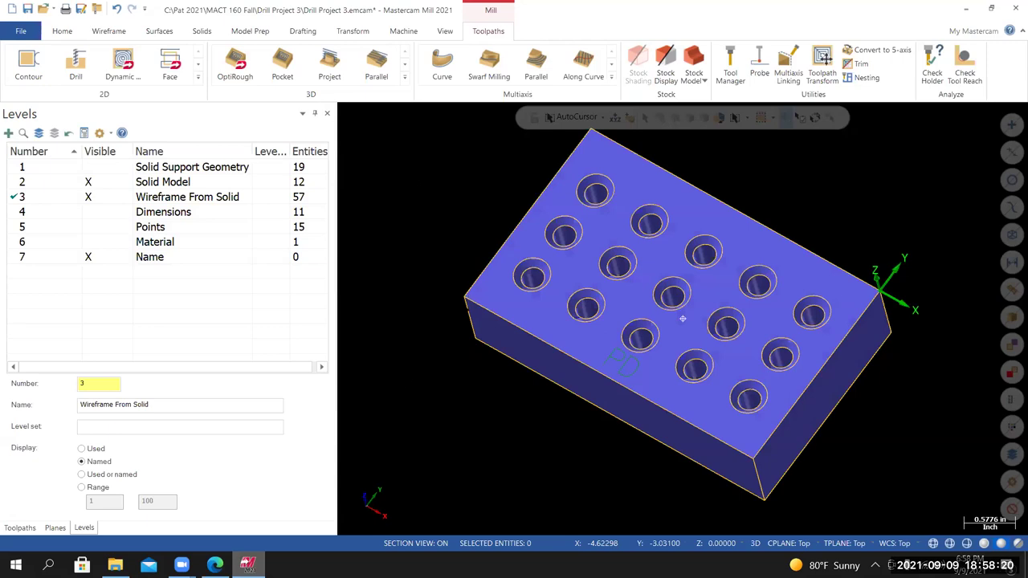
middle_click_drag(683, 319, 682, 326)
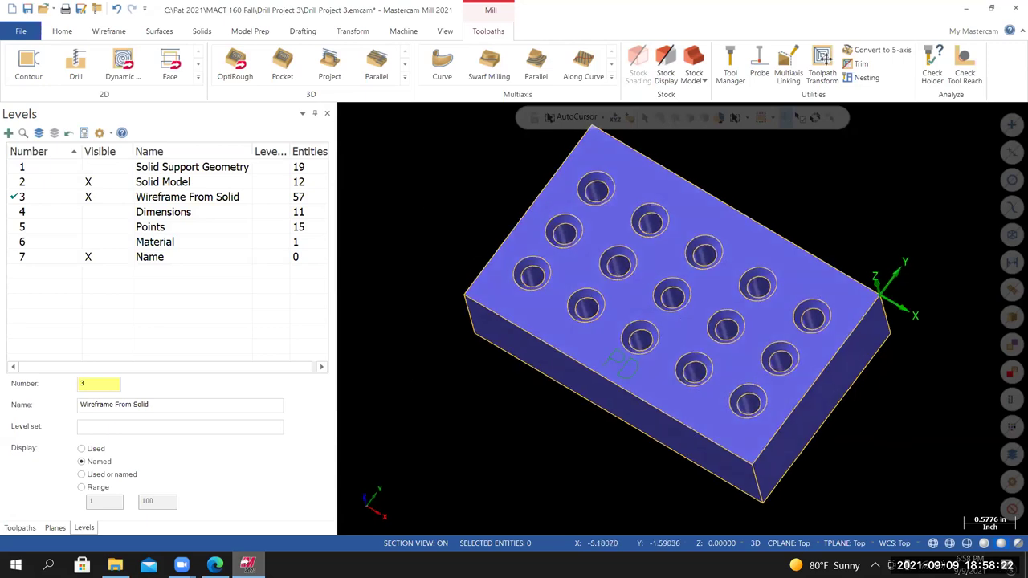
key("alt+7")
right_click(431, 189)
left_click(466, 258)
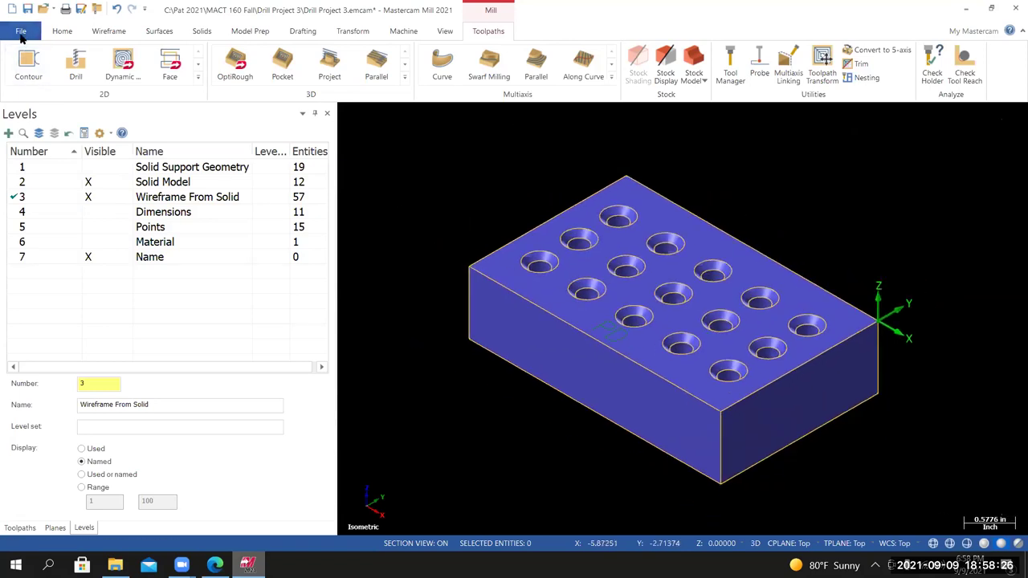
left_click(21, 30)
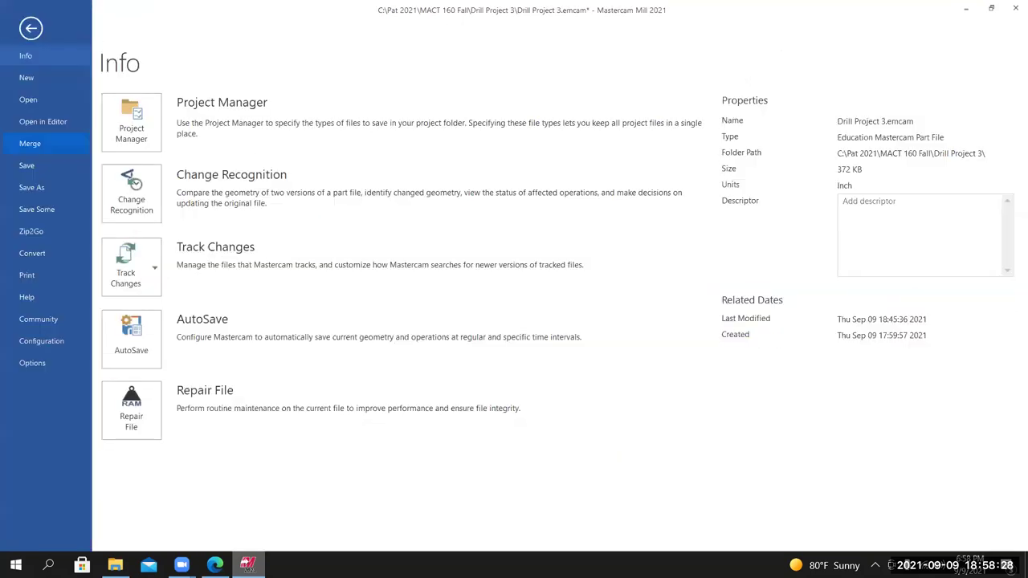
key("Escape")
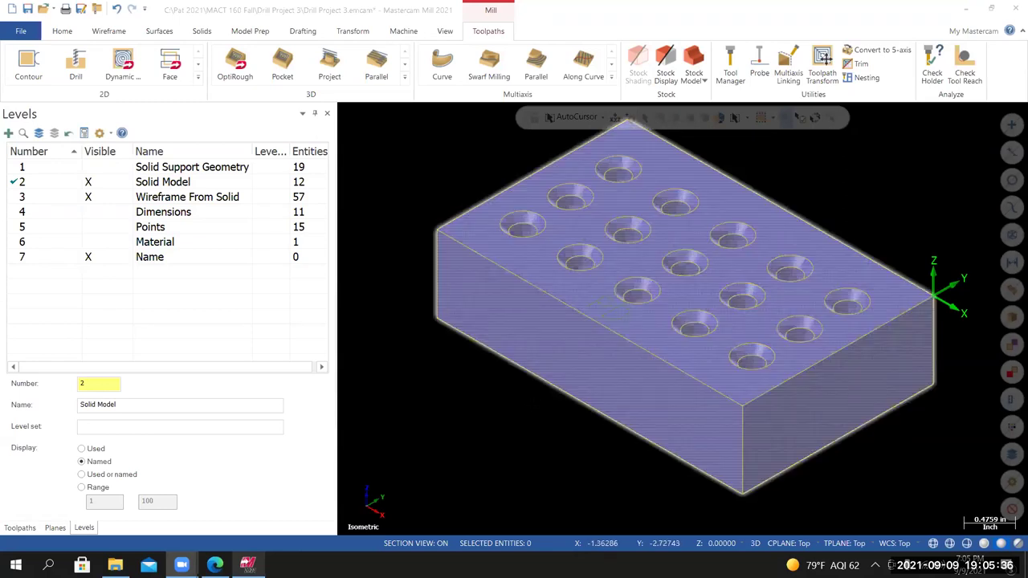
Select all entities by color 128 to pick the green initials on the part's top face.
scroll(631, 372, "down", 1)
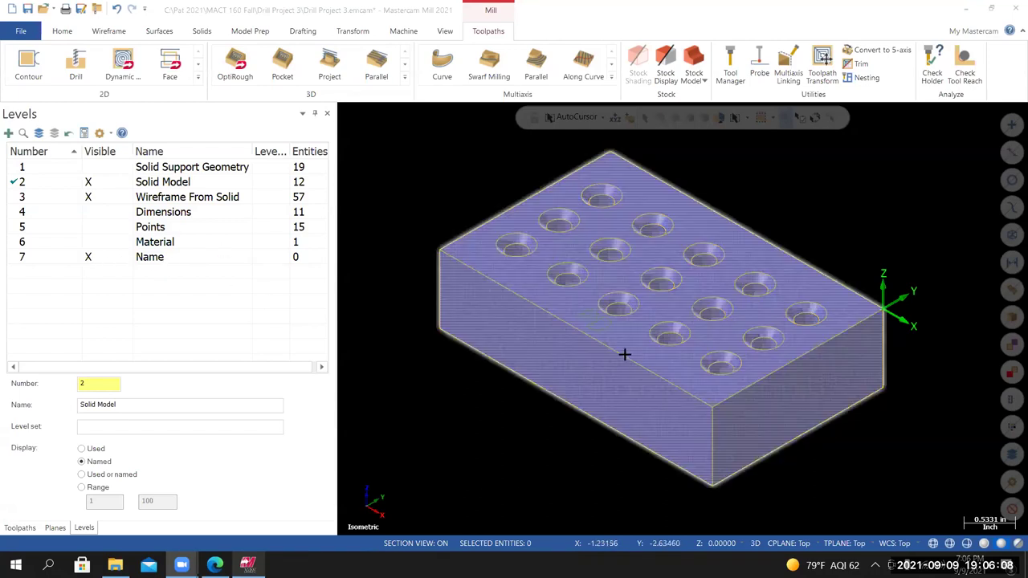
scroll(640, 342, "up", 2)
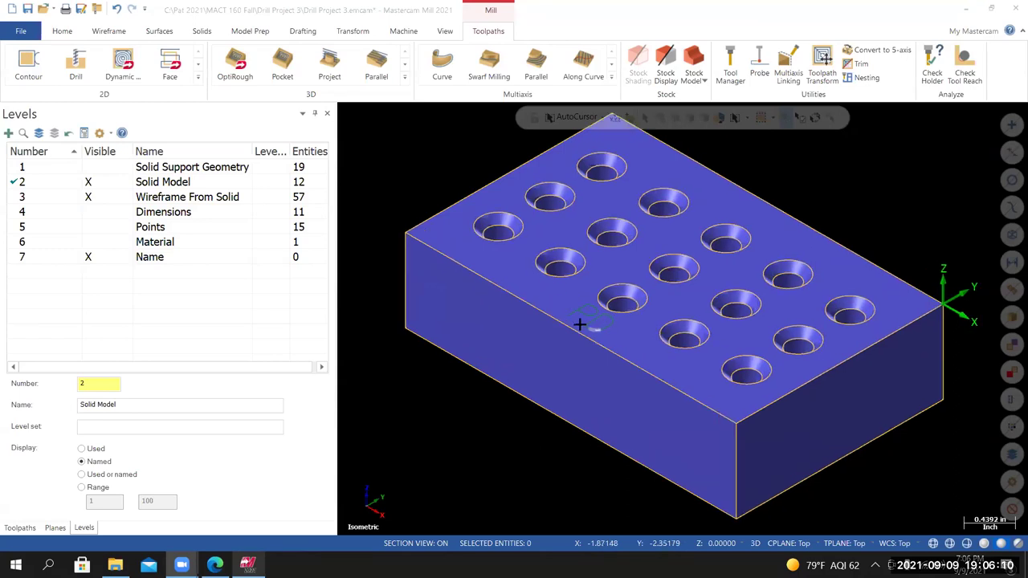
scroll(569, 301, "up", 3)
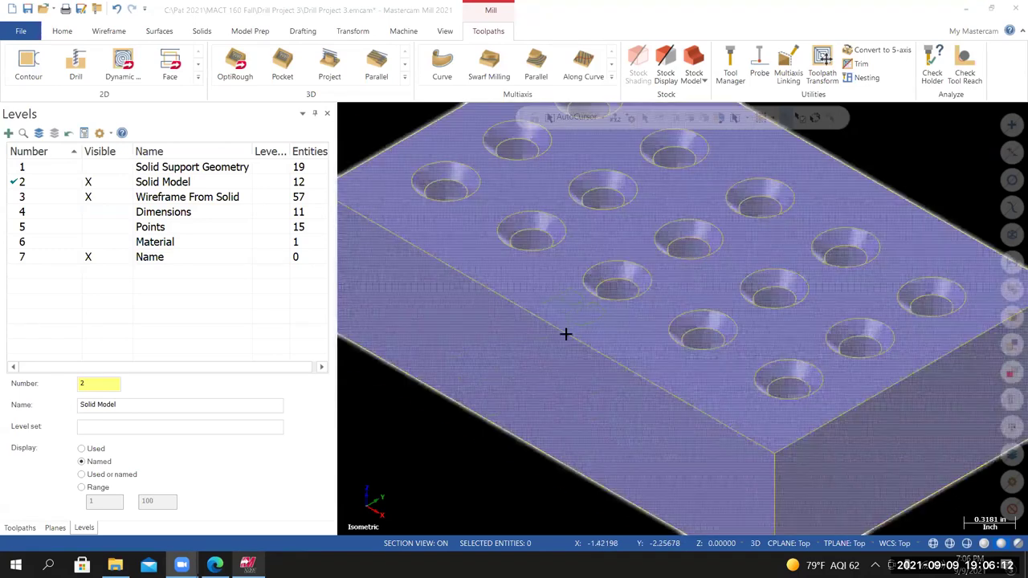
scroll(586, 349, "down", 2)
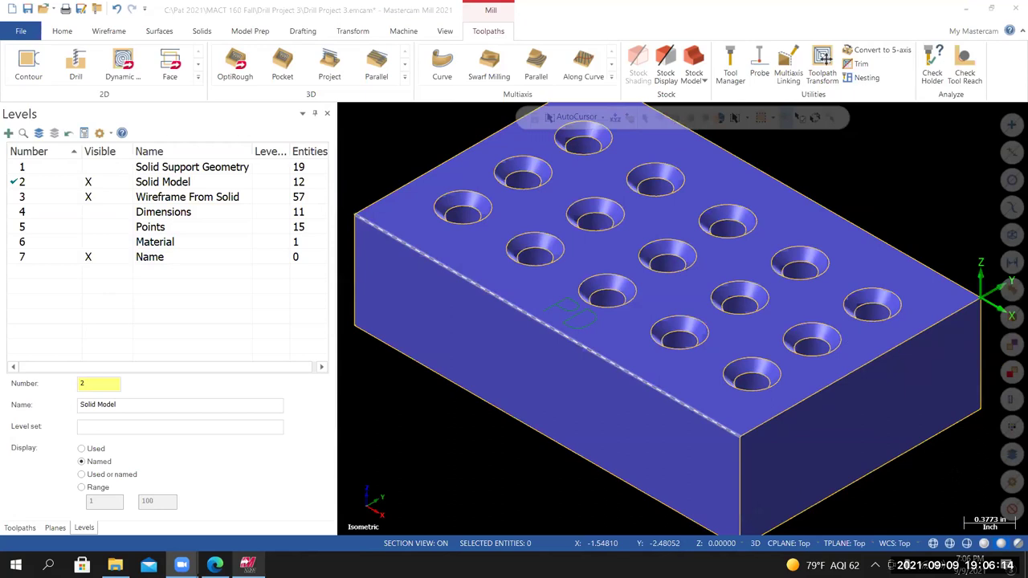
scroll(572, 315, "down", 3)
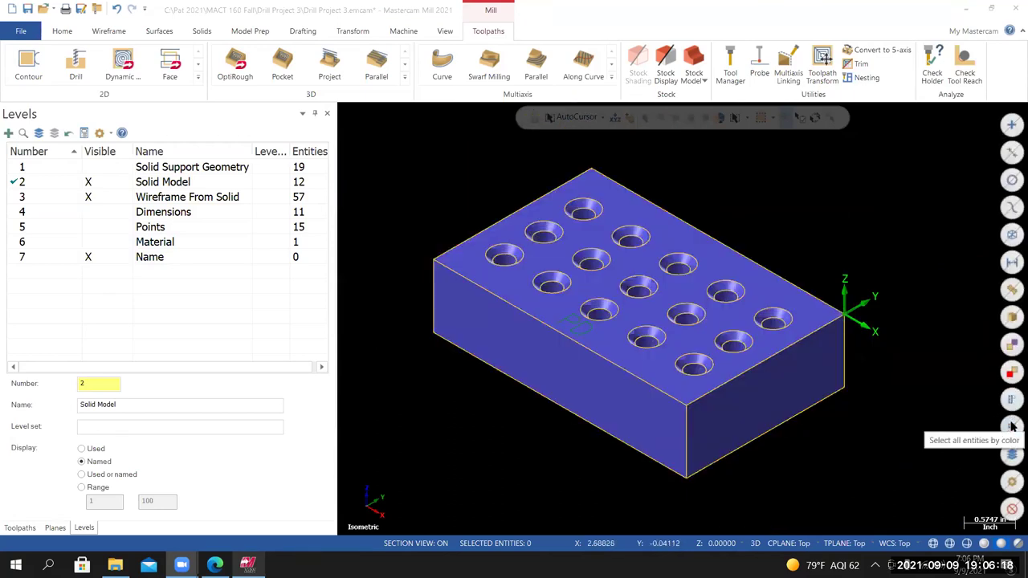
left_click(1011, 427)
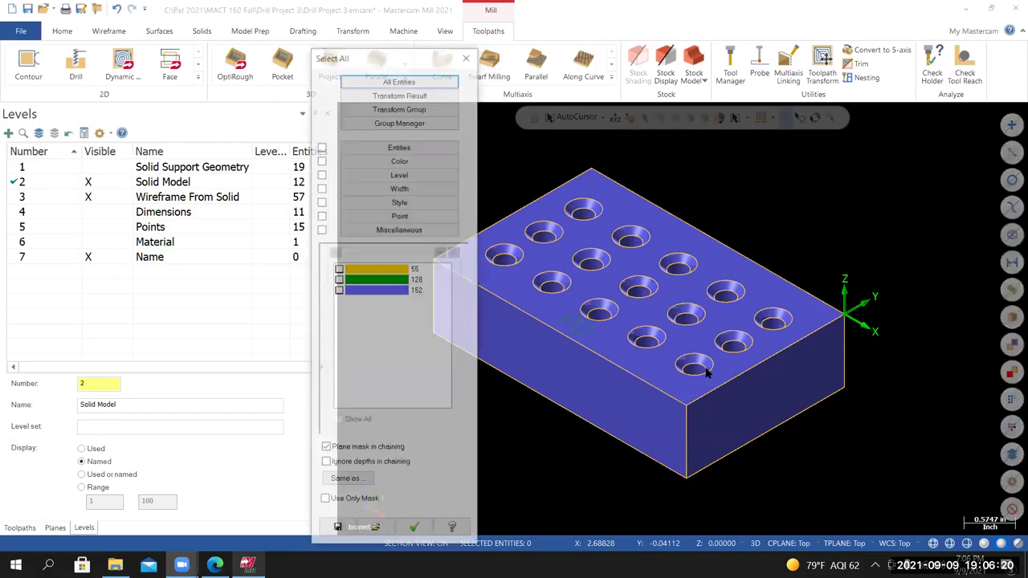
left_click_drag(372, 55, 211, 33)
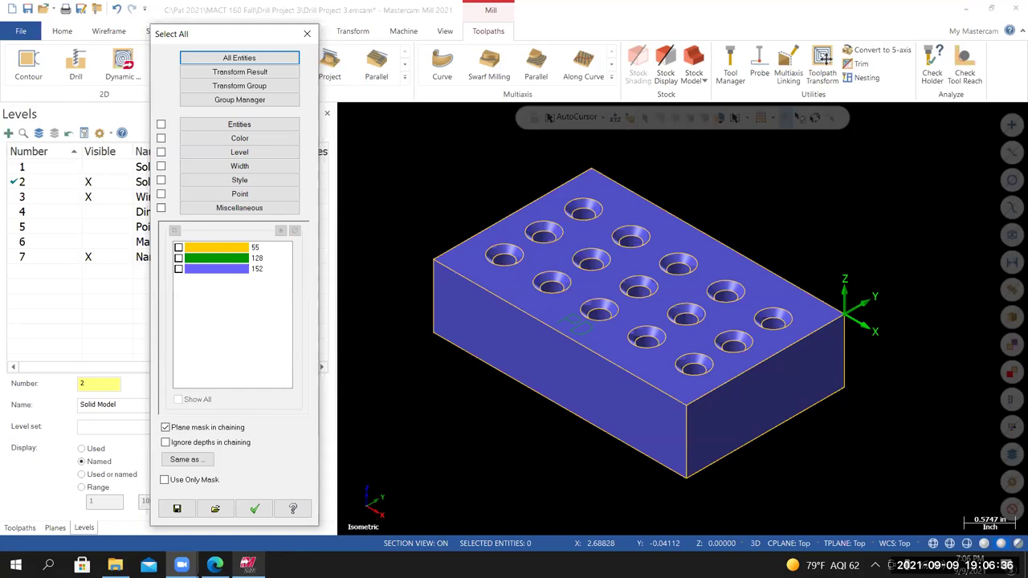
left_click(178, 259)
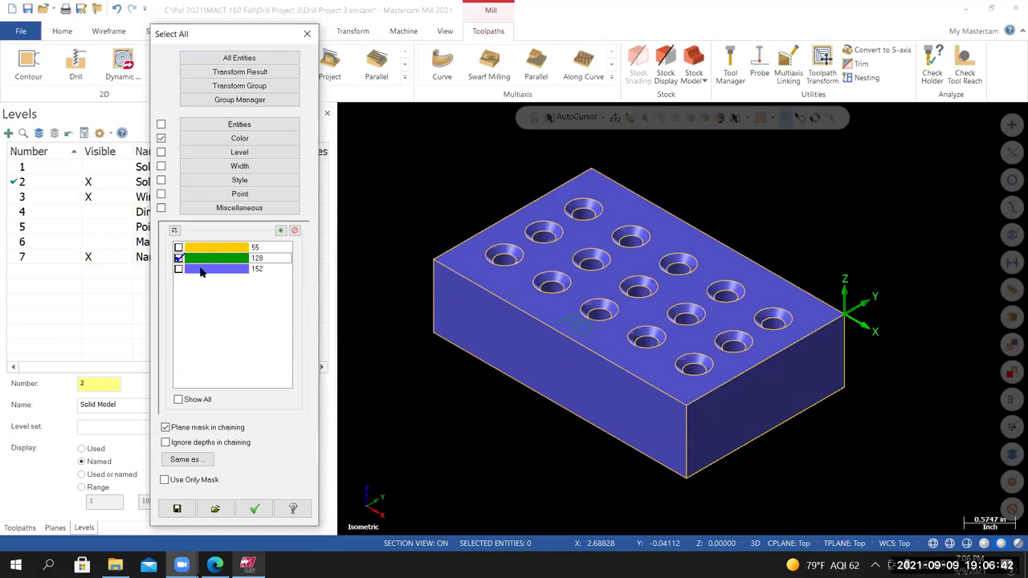
left_click(254, 508)
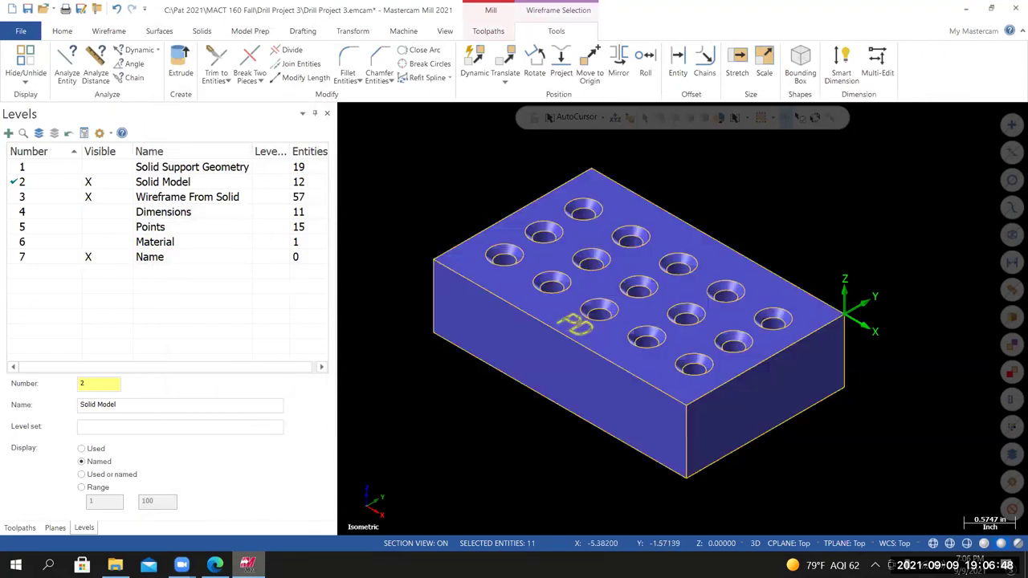
Move the selected initials to level 7 with Change Levels.
right_click(409, 178)
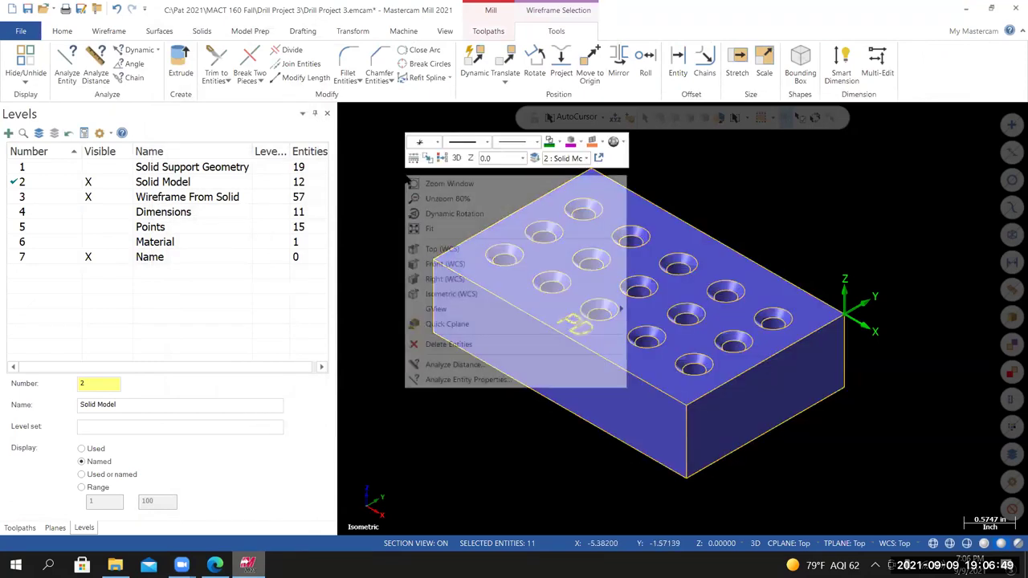
left_click(536, 160)
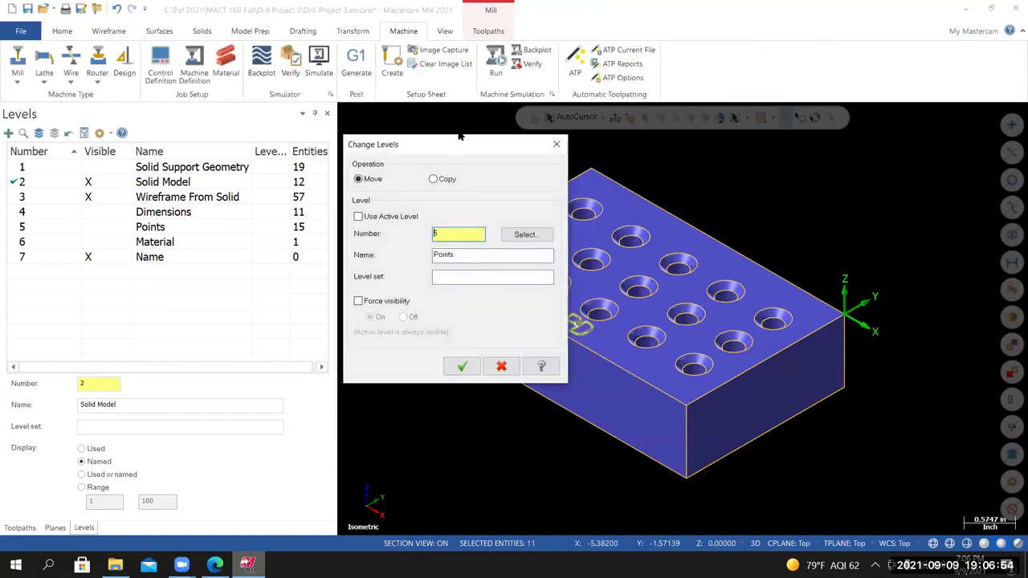
left_click_drag(441, 143, 347, 31)
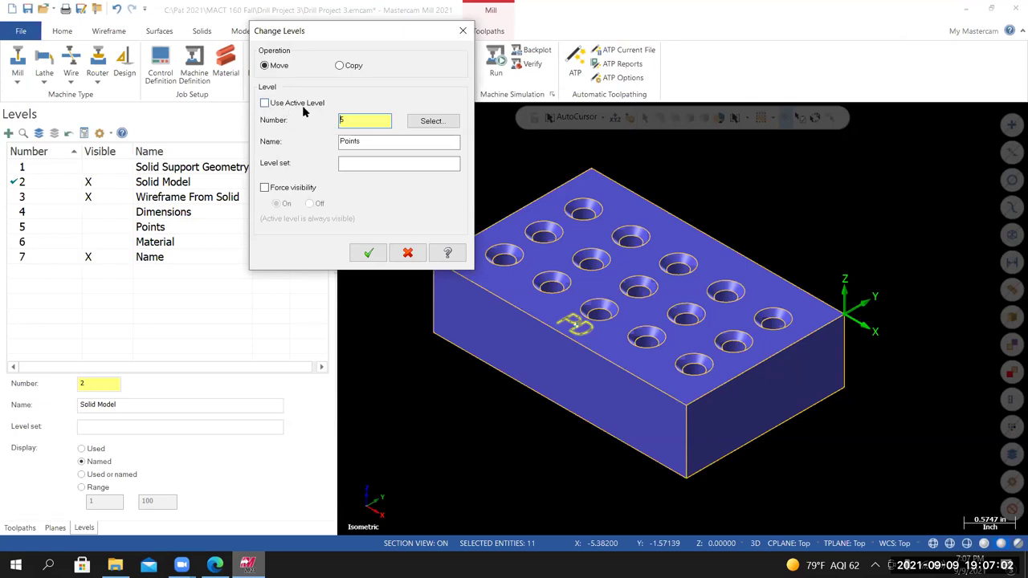
double_click(359, 122)
type("7")
key("Return")
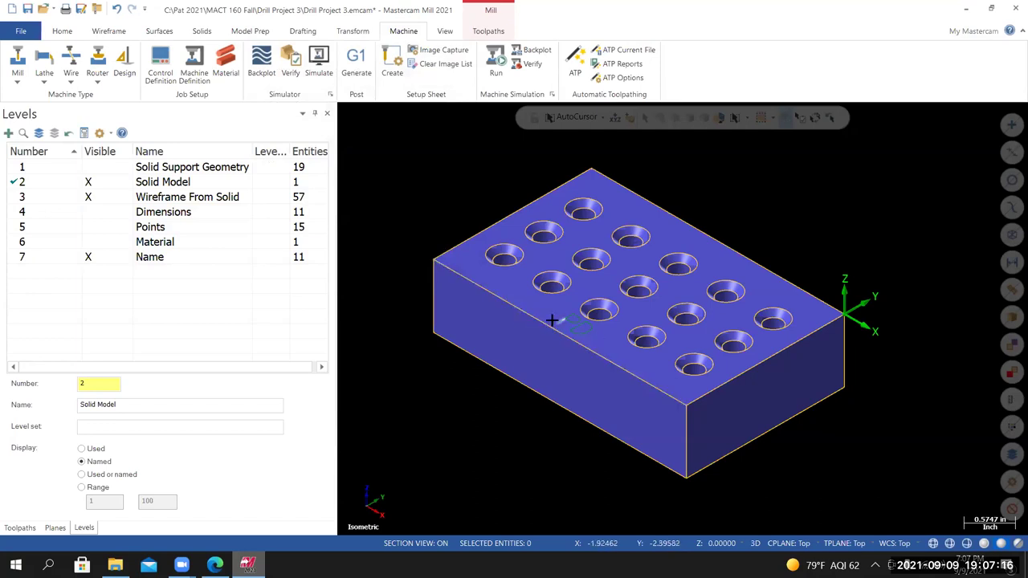
Zoom in on the initials, hide the Name level and set the part to the isometric view.
scroll(588, 338, "up", 1)
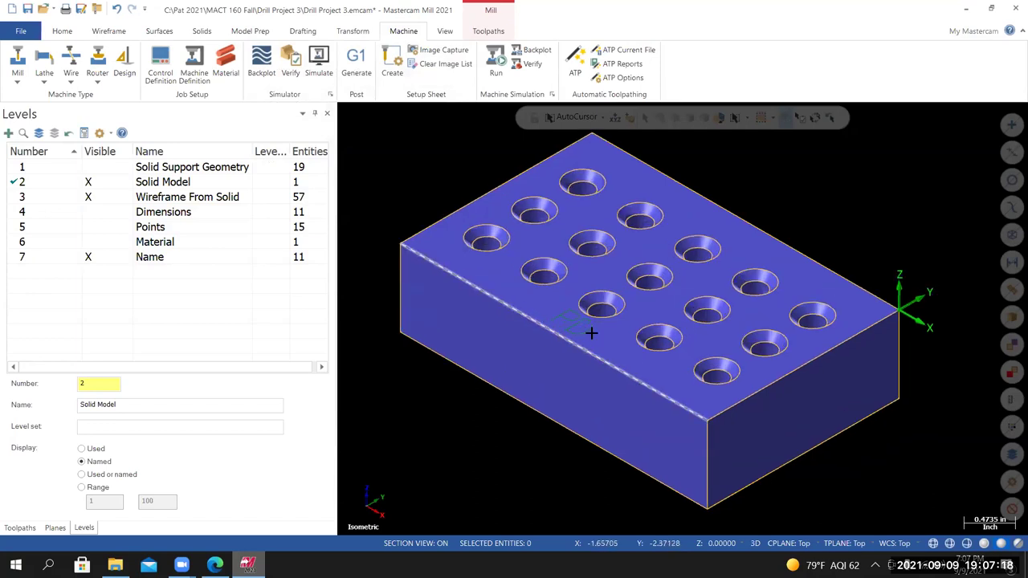
scroll(581, 325, "up", 1)
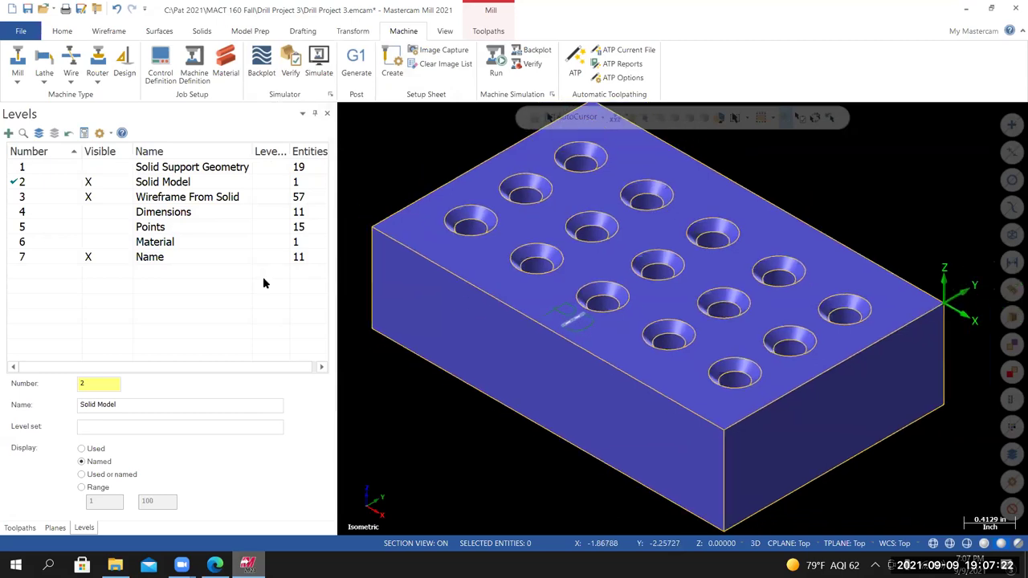
scroll(579, 321, "down", 1)
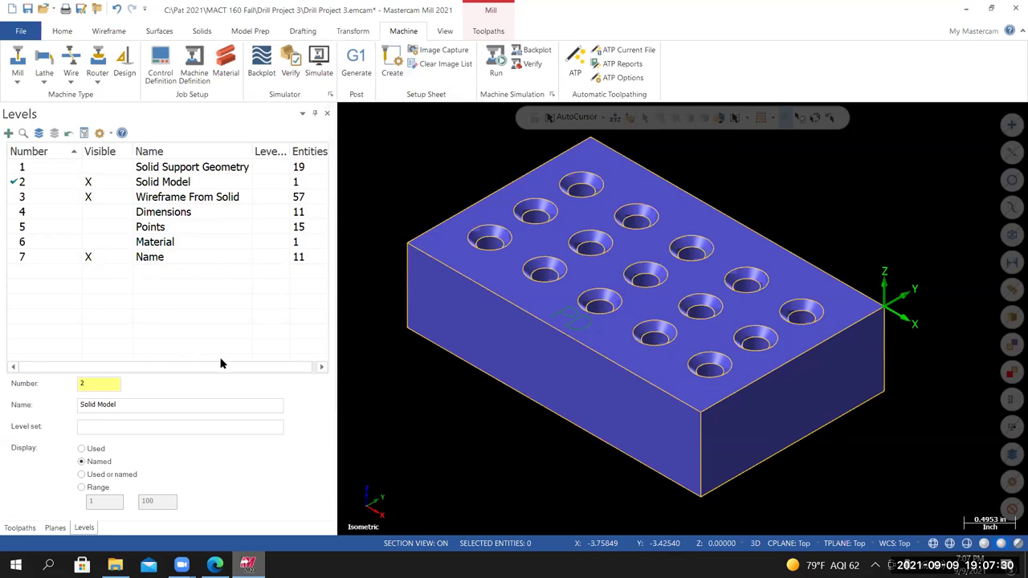
left_click(93, 258)
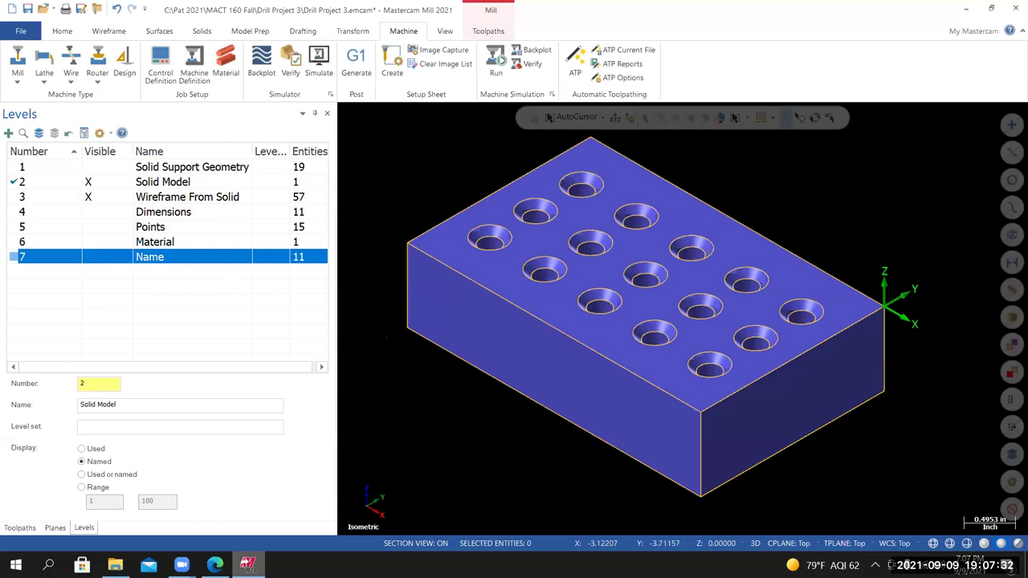
scroll(391, 336, "down", 2)
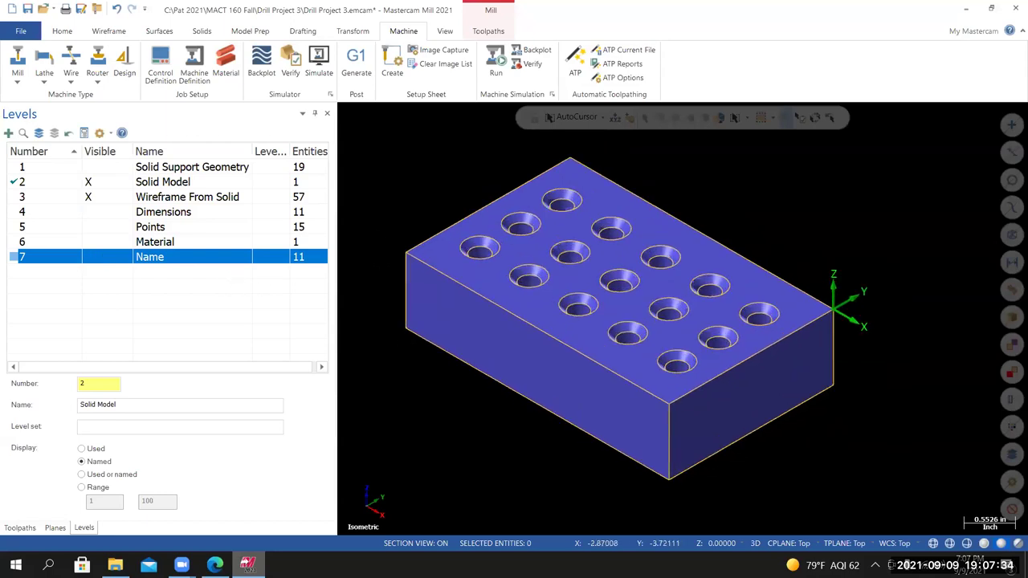
right_click(379, 207)
left_click(419, 329)
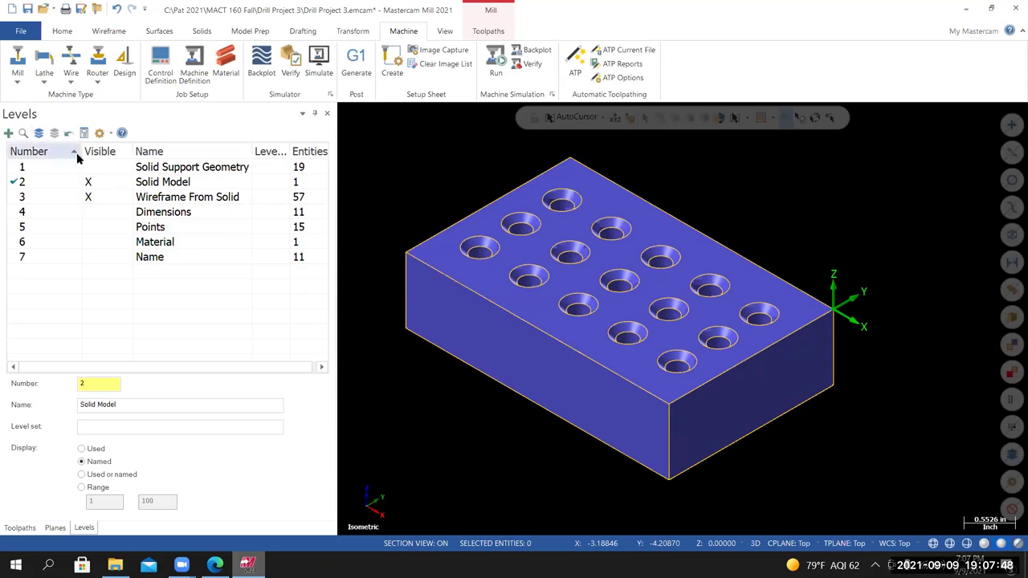
Delete duplicate entities from the part and accept the summary.
left_click(62, 32)
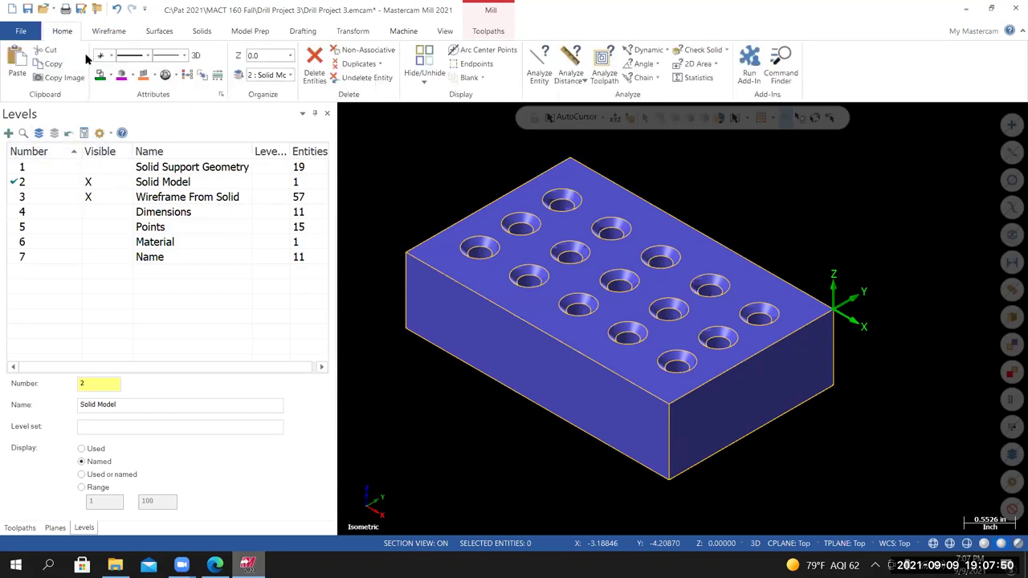
left_click(358, 65)
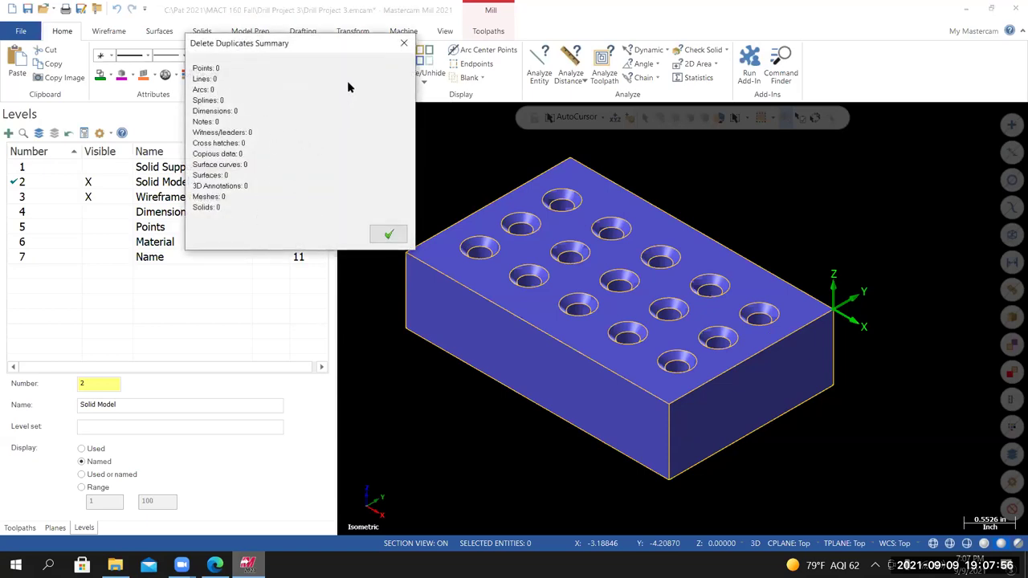
left_click(389, 234)
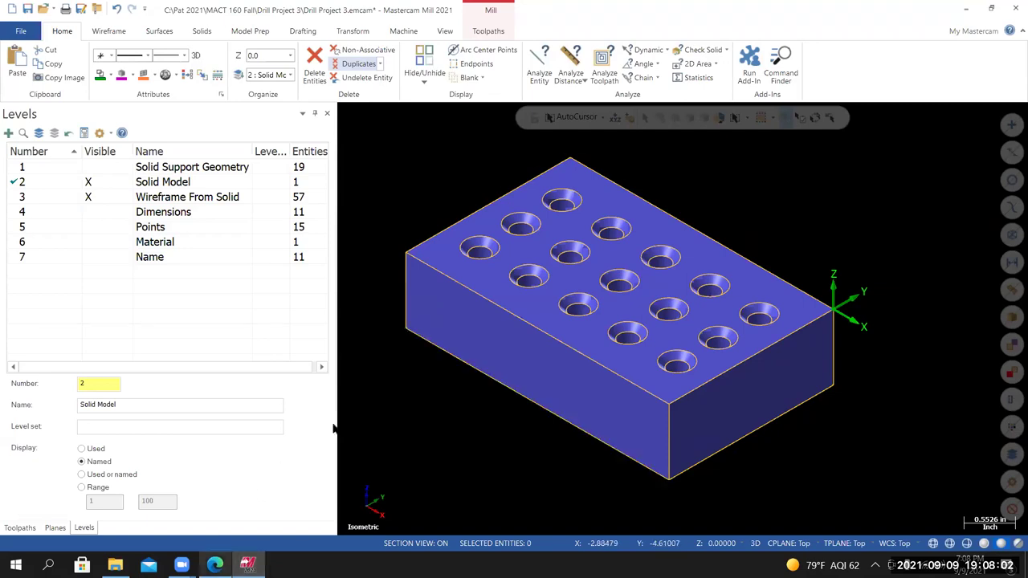
Switch to the Drill project 0003 course page in the browser, read the Creating Toolpaths steps and return to Mastercam.
left_click(216, 565)
scroll(451, 313, "down", 1)
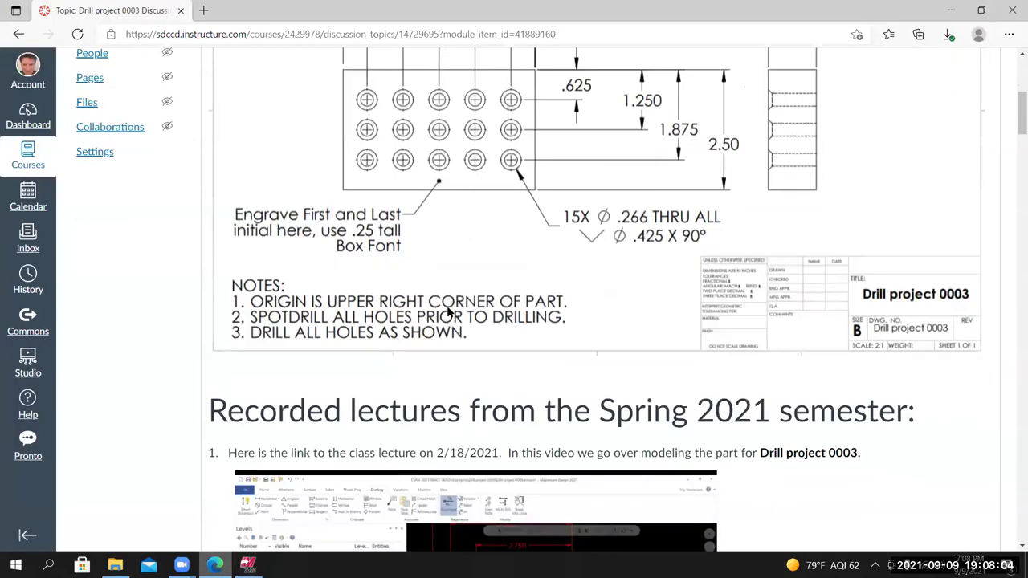
scroll(450, 312, "down", 15)
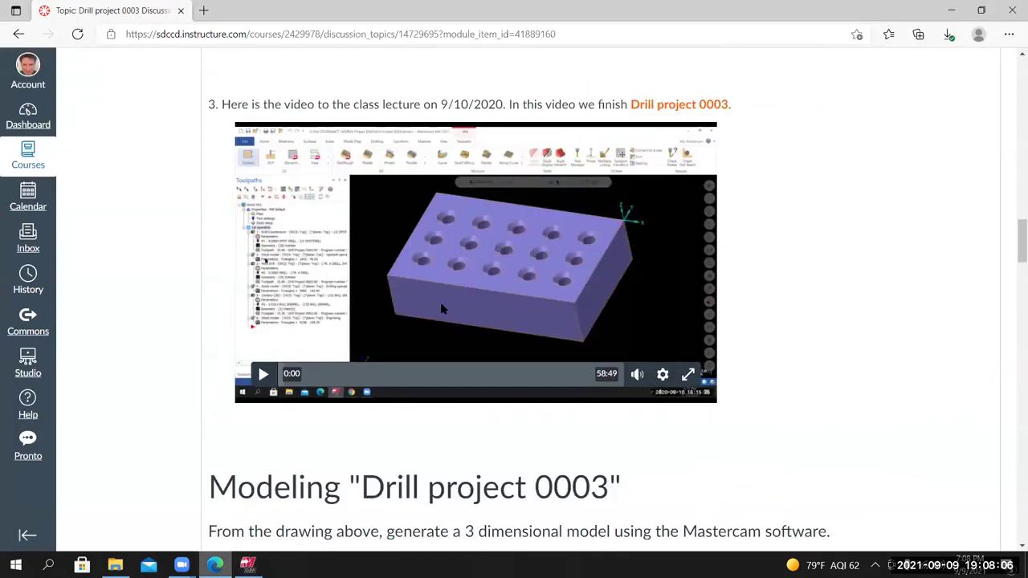
scroll(440, 308, "down", 15)
scroll(319, 324, "down", 1)
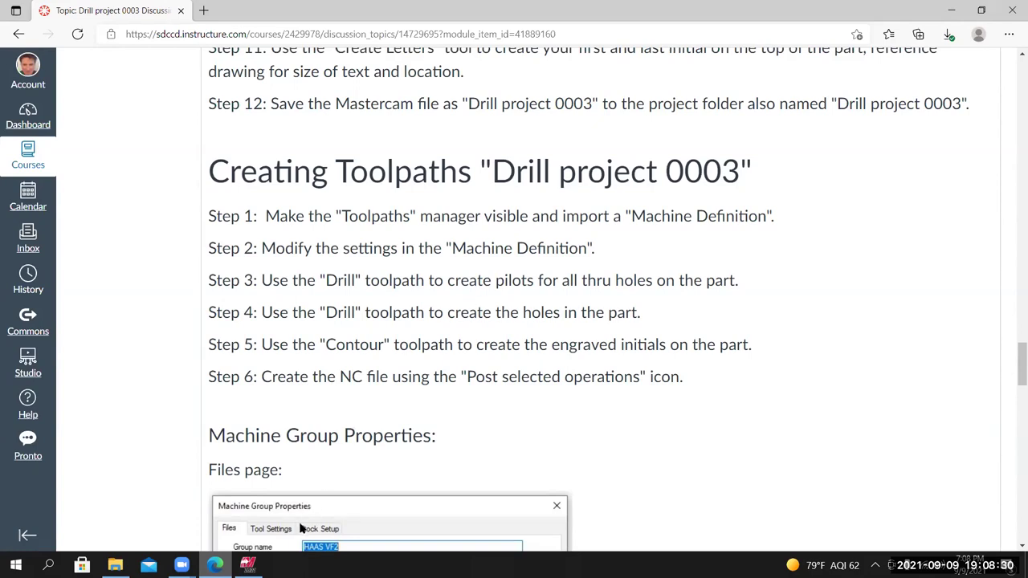
left_click(248, 565)
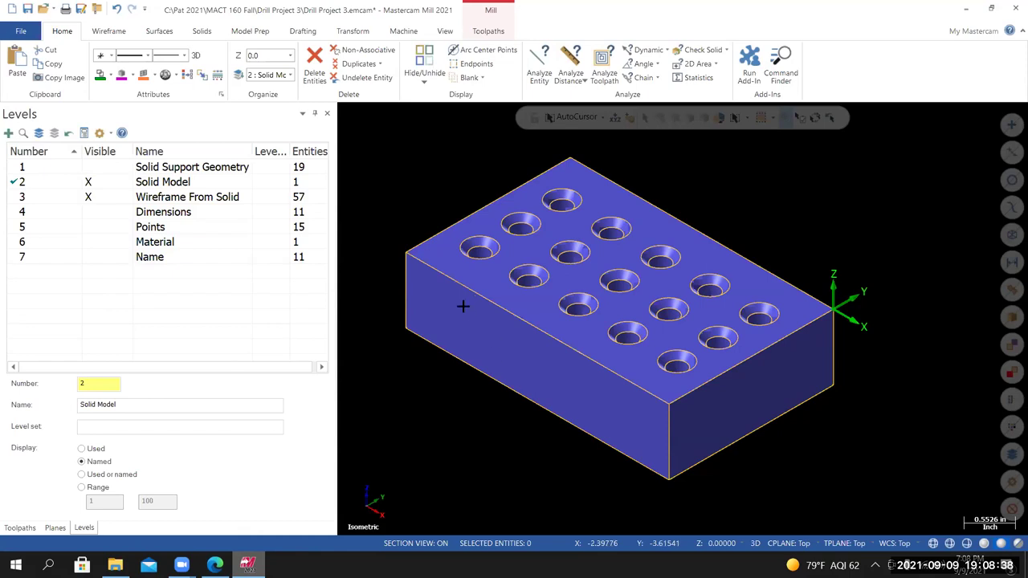
Make the Material level visible and rename Toolpath Group-1 under the HAAS VF2 machine group as "1st operatoin".
left_click(96, 244)
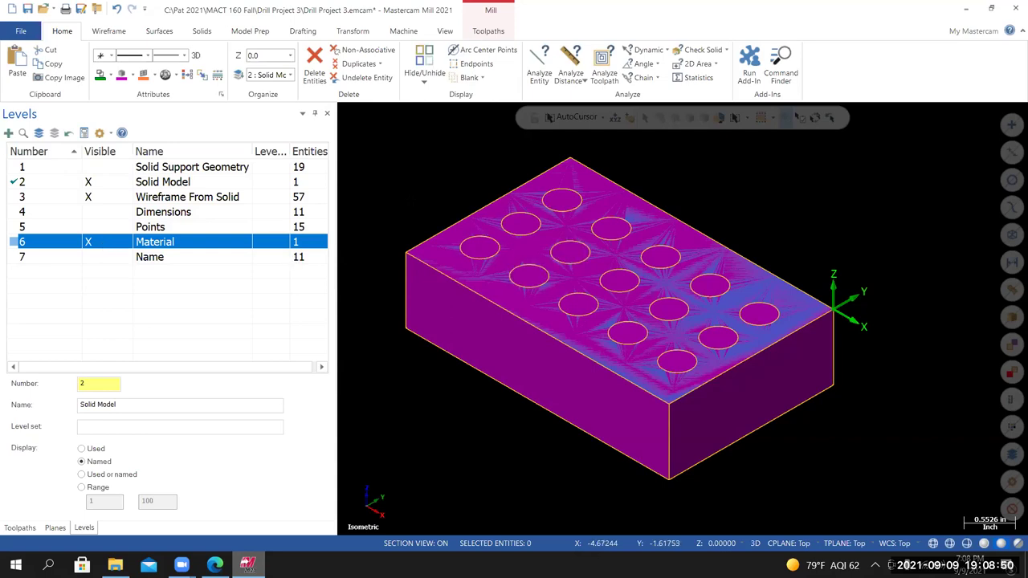
left_click(19, 527)
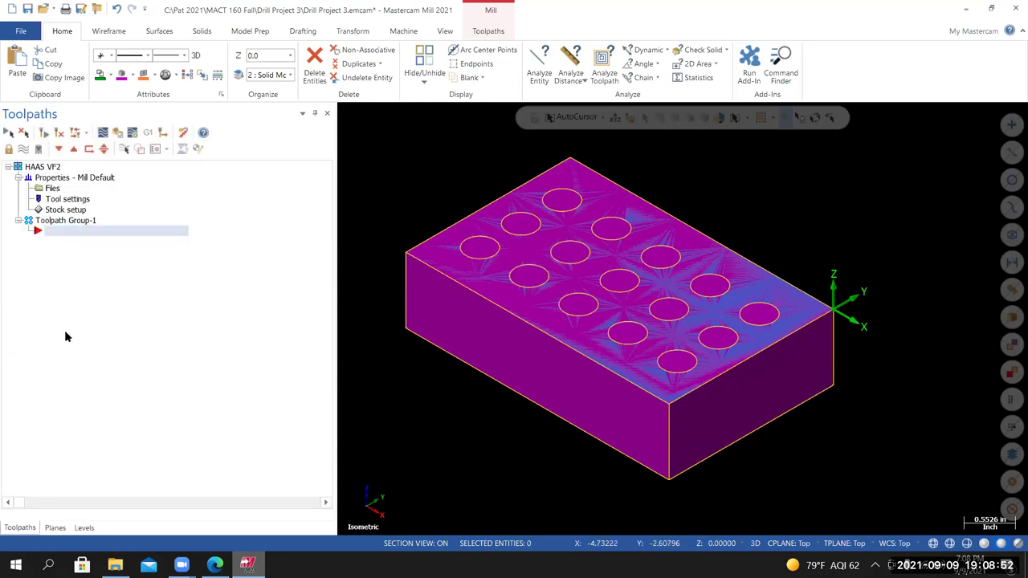
right_click(52, 217)
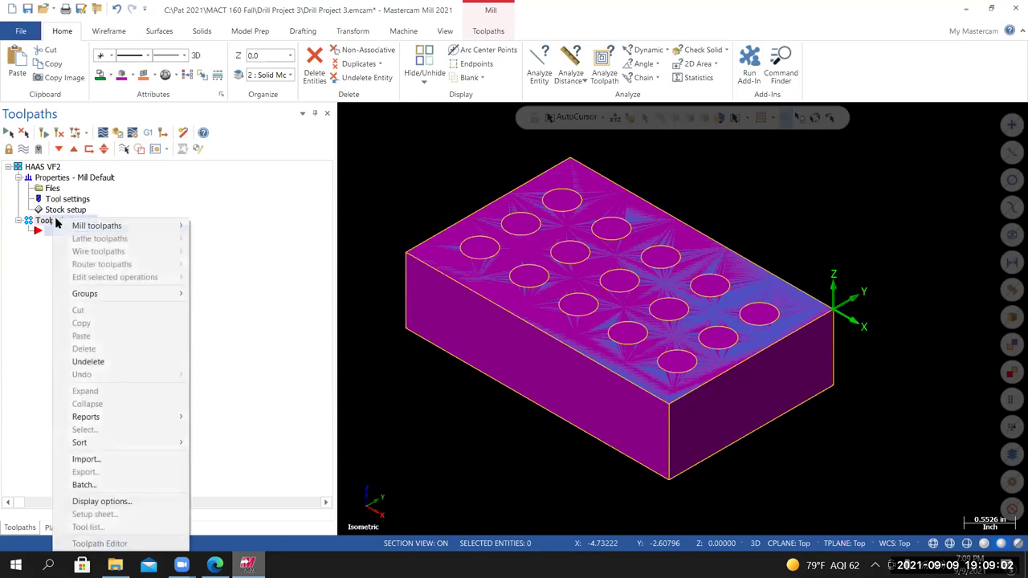
mouse_move(83, 296)
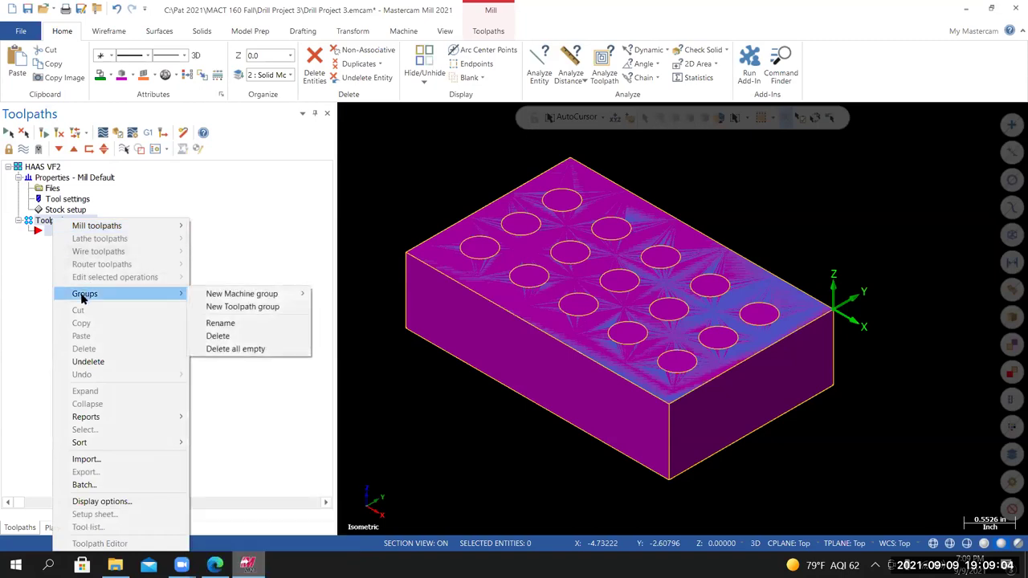
left_click(220, 324)
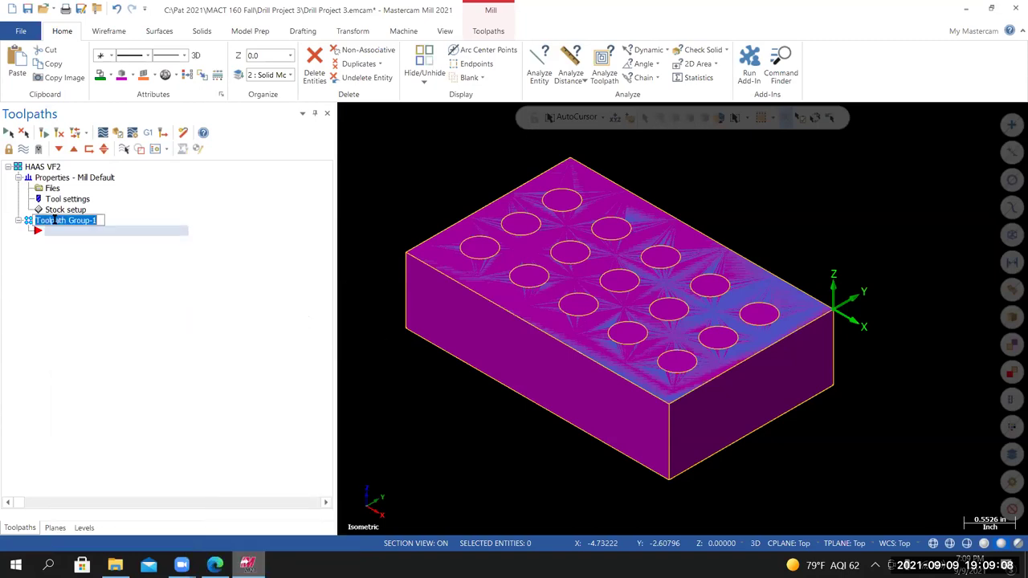
type("1")
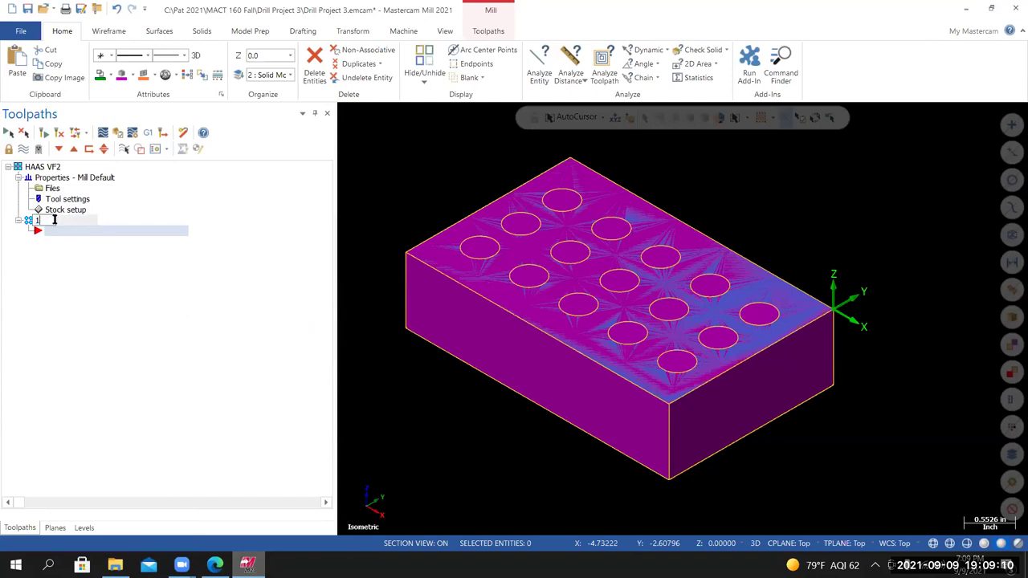
type("st operatoin")
key("Return")
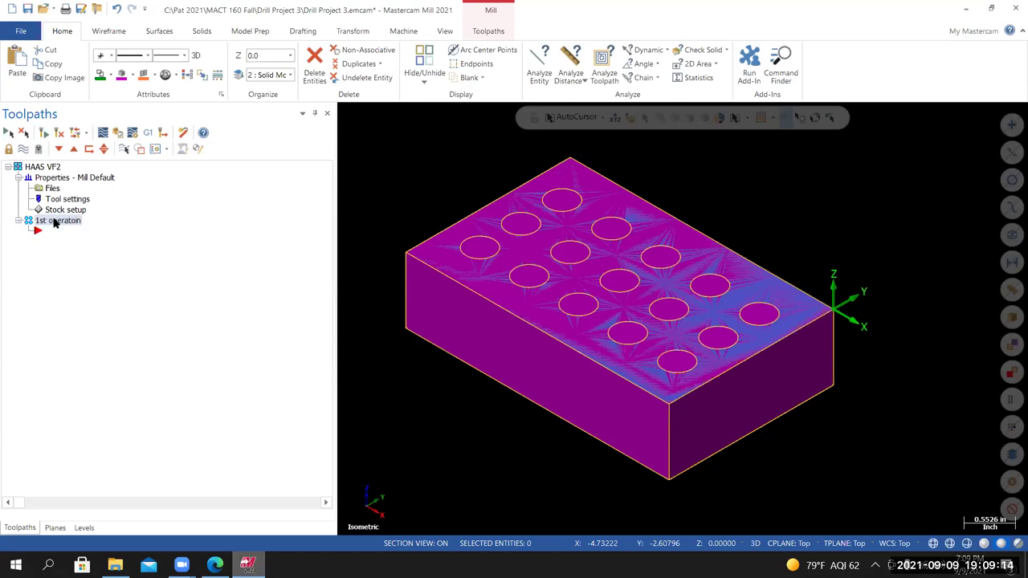
Correct the spelling of the toolpath group's name to "1st operation".
right_click(67, 223)
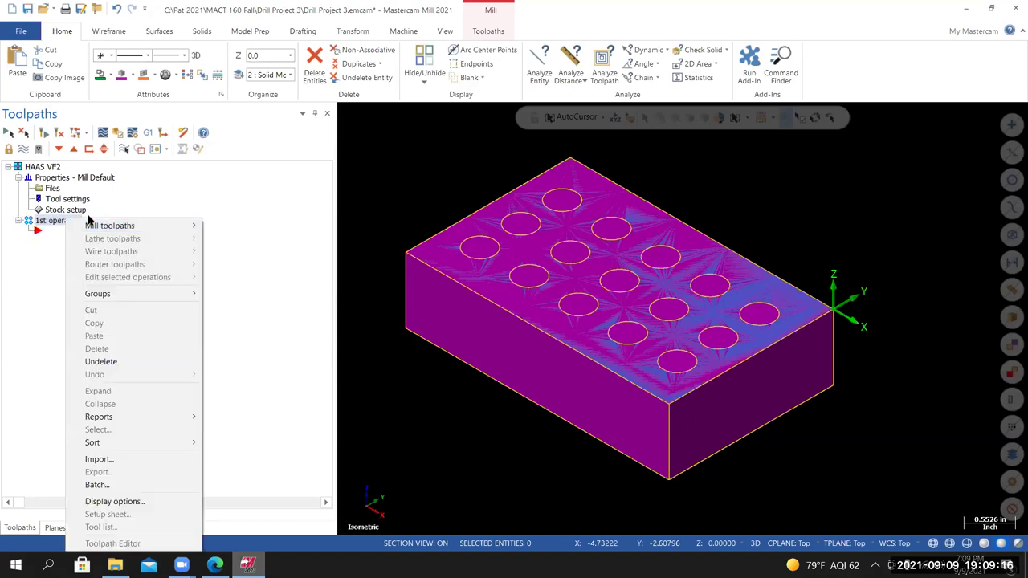
mouse_move(188, 293)
left_click(240, 325)
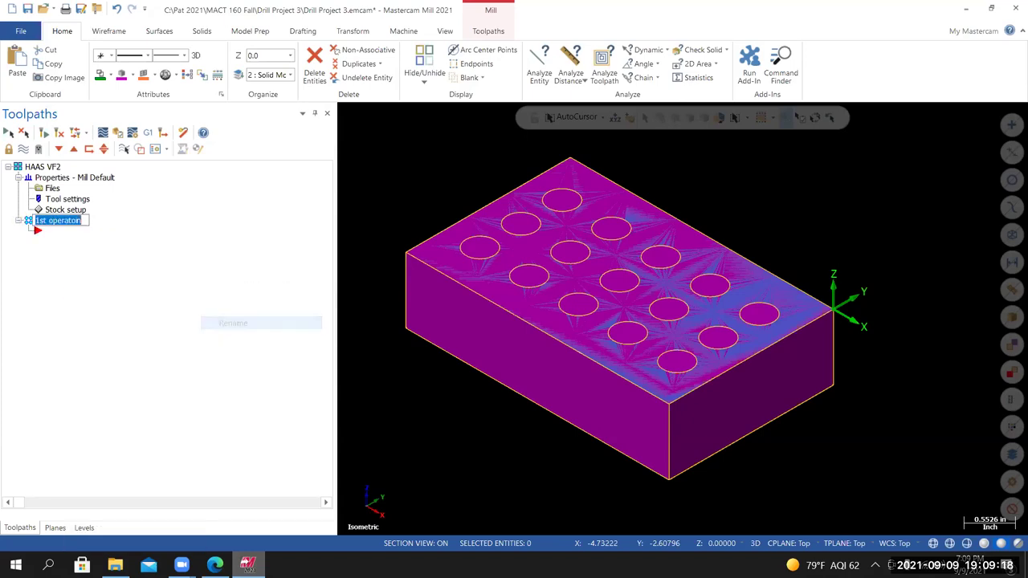
left_click(90, 223)
key("BackSpace")
type("io")
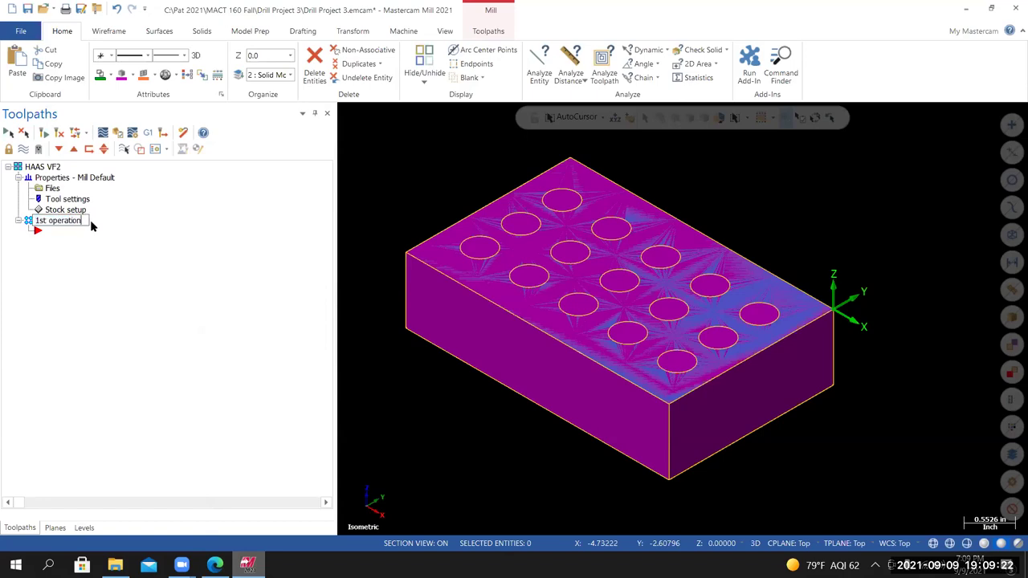
key("Return")
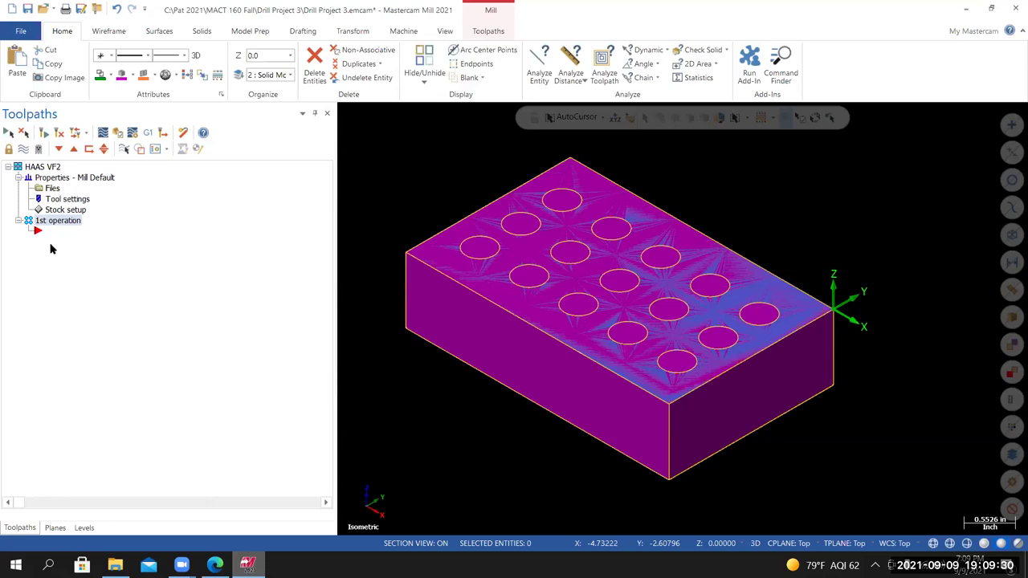
Start a stock model in the 1st operation group and name it "Raw Stock" in its stock definition.
left_click(486, 31)
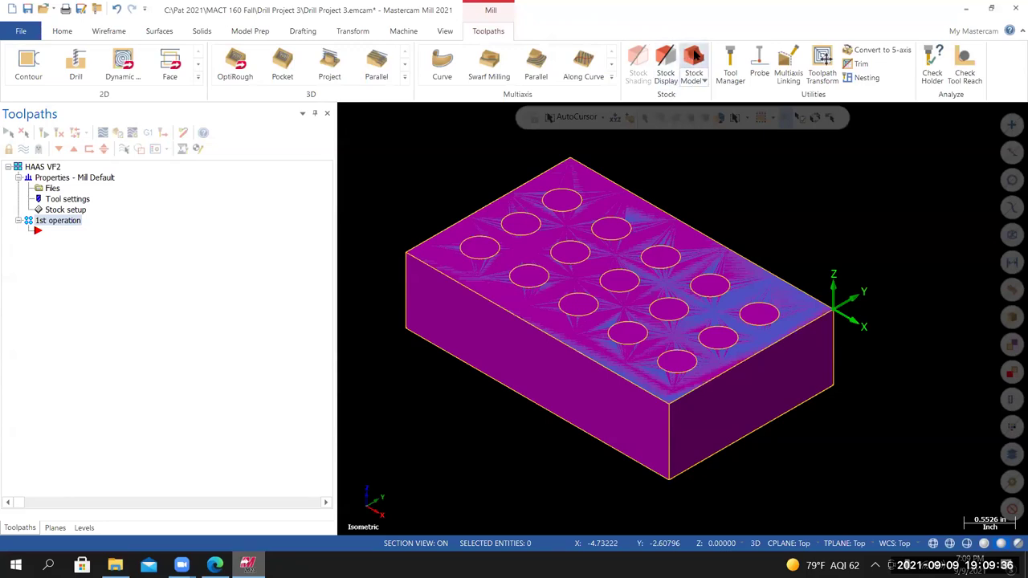
left_click(694, 62)
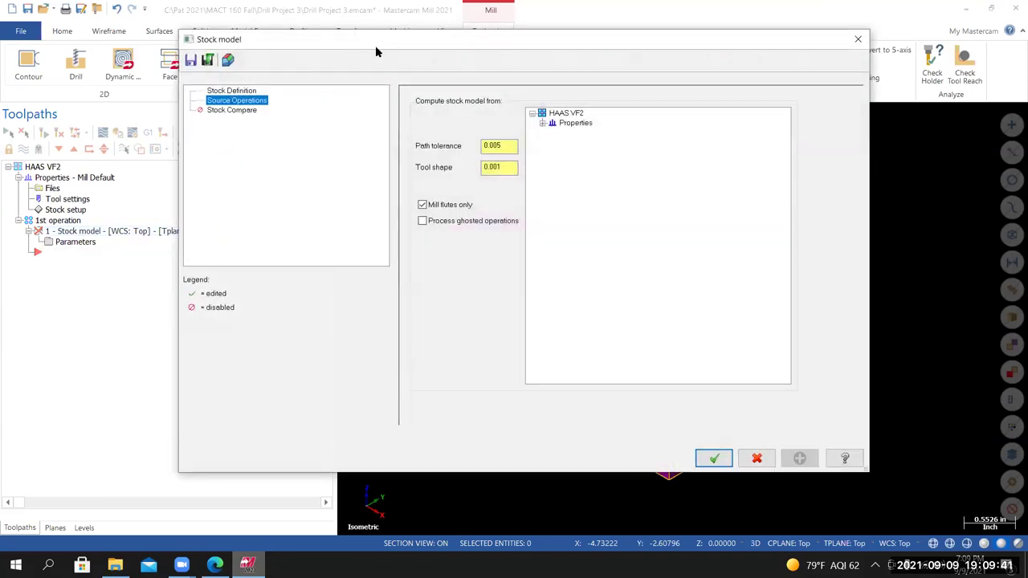
left_click_drag(376, 47, 304, 63)
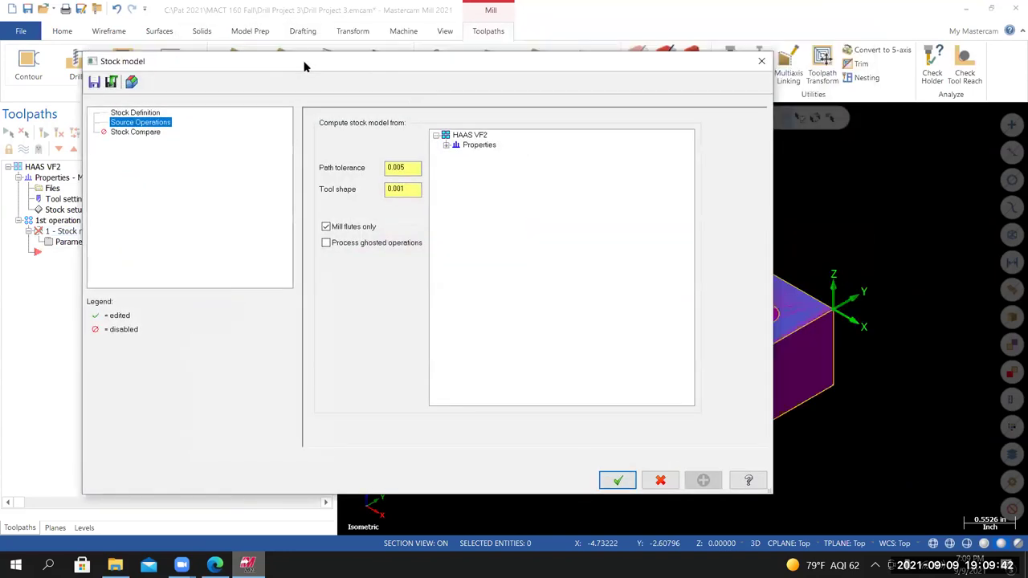
left_click(146, 114)
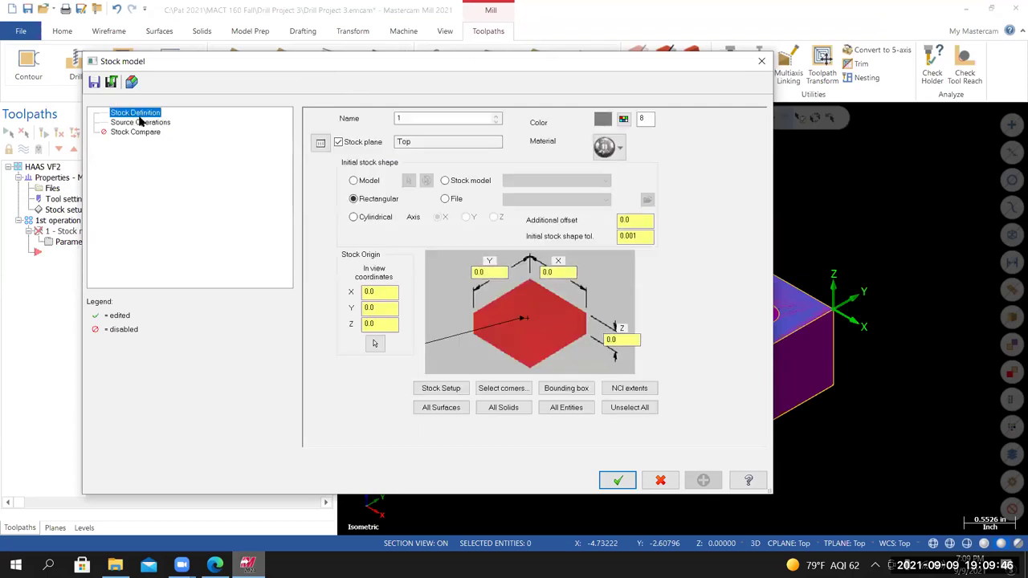
left_click(402, 119)
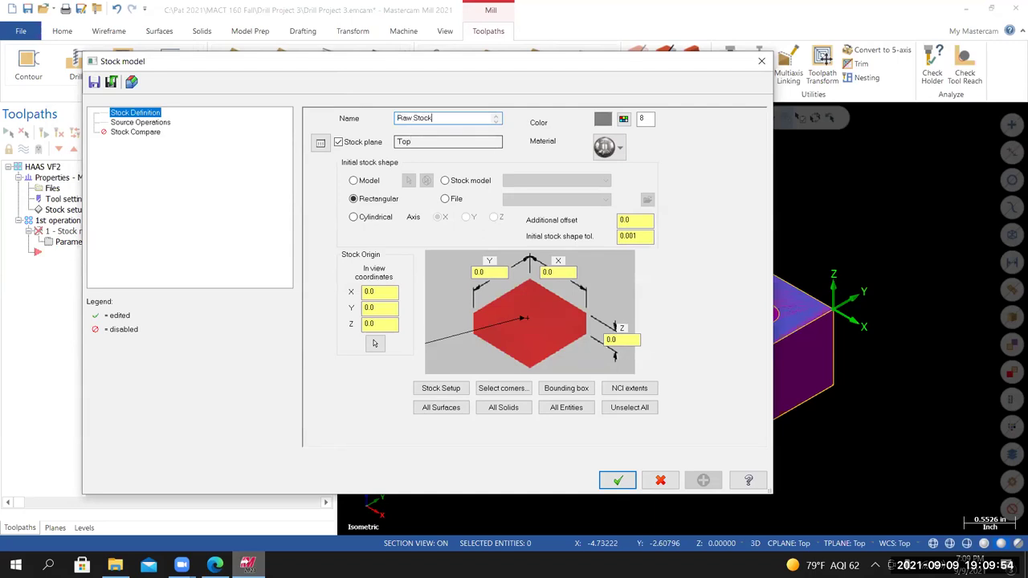
Define the initial stock shape from a model, using the solid material block, and accept the stock model.
left_click(353, 180)
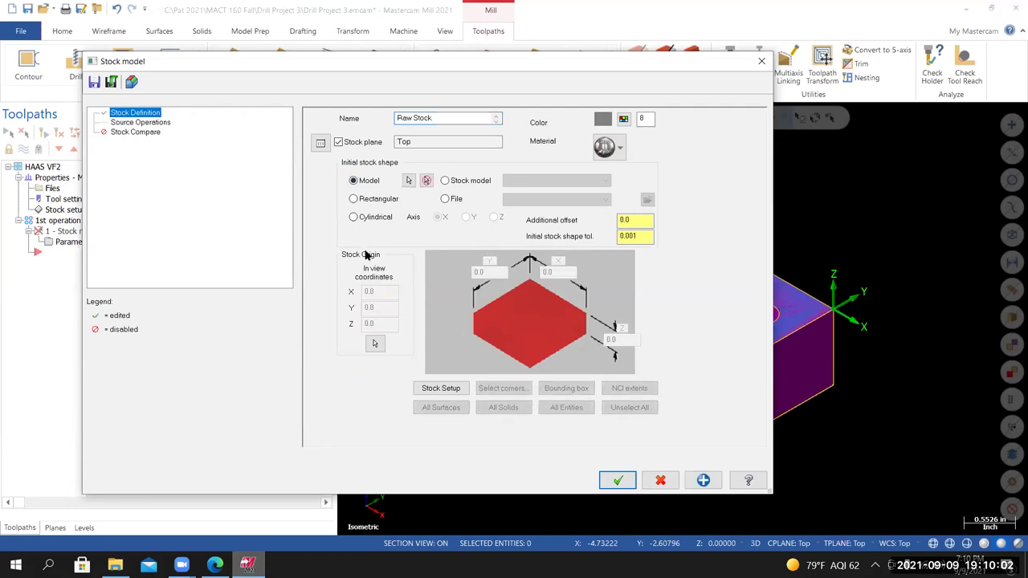
left_click(409, 180)
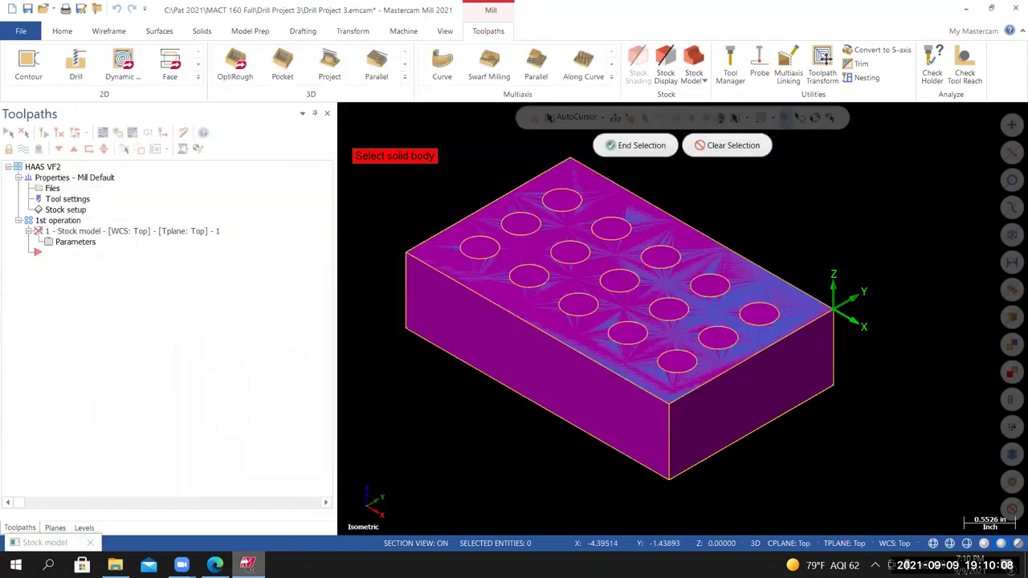
middle_click_drag(680, 315, 683, 319)
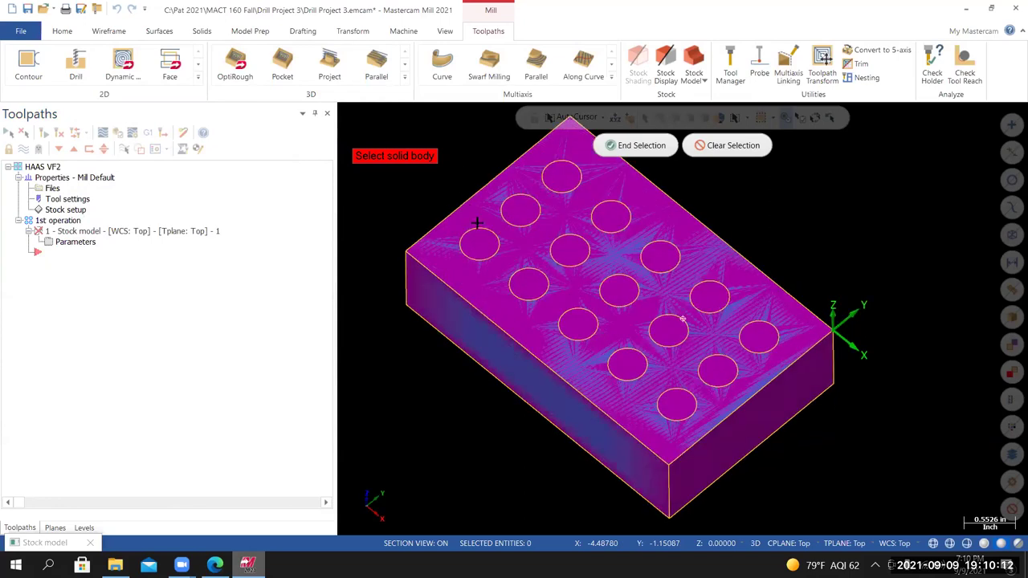
middle_click_drag(477, 223, 480, 243)
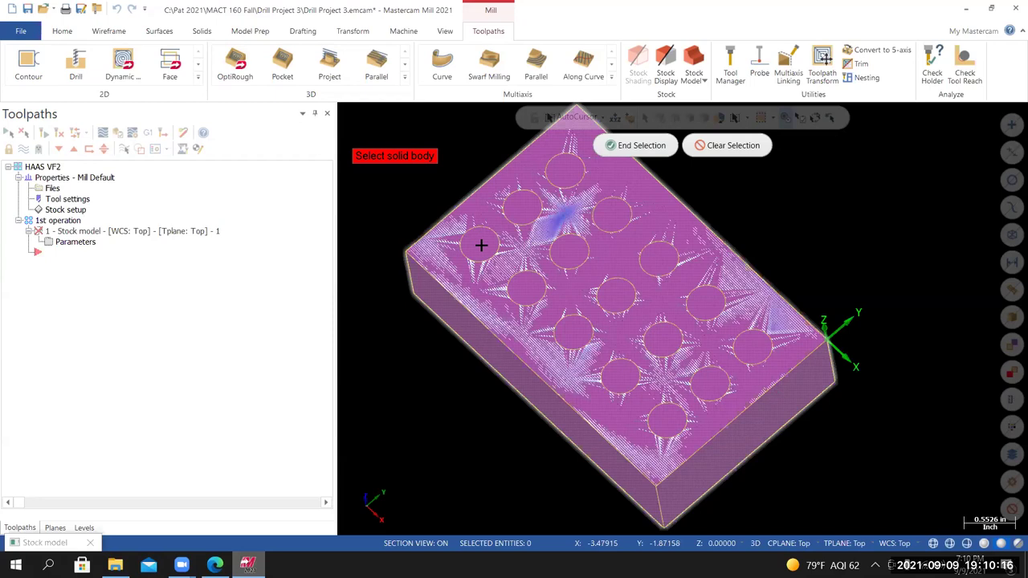
middle_click_drag(480, 243, 486, 248)
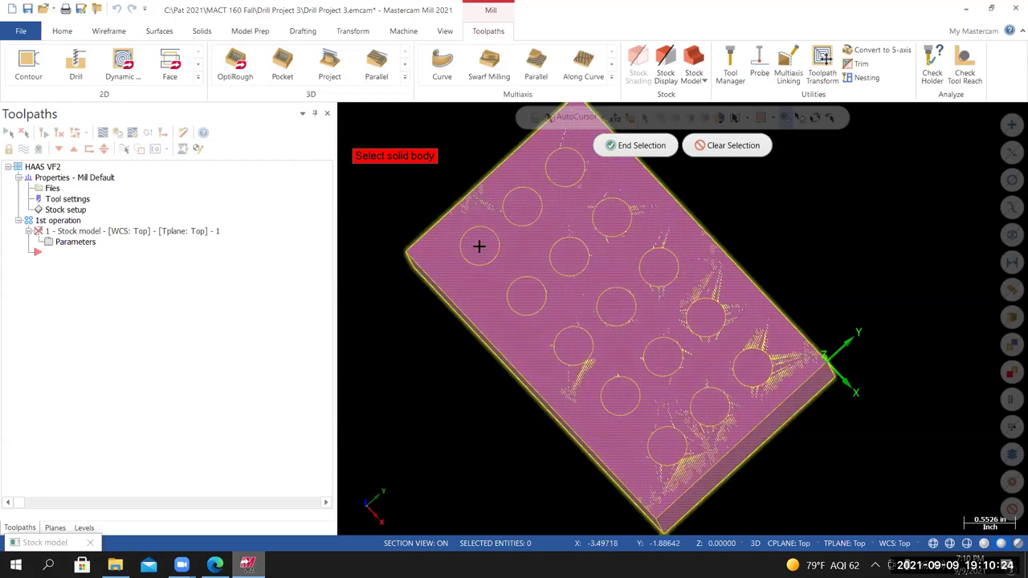
left_click(641, 145)
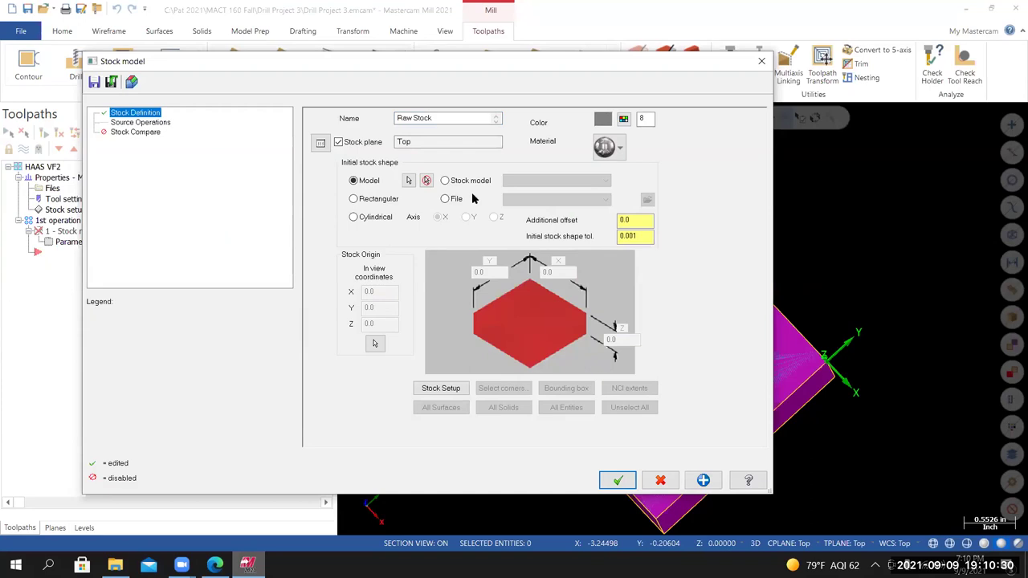
left_click(617, 482)
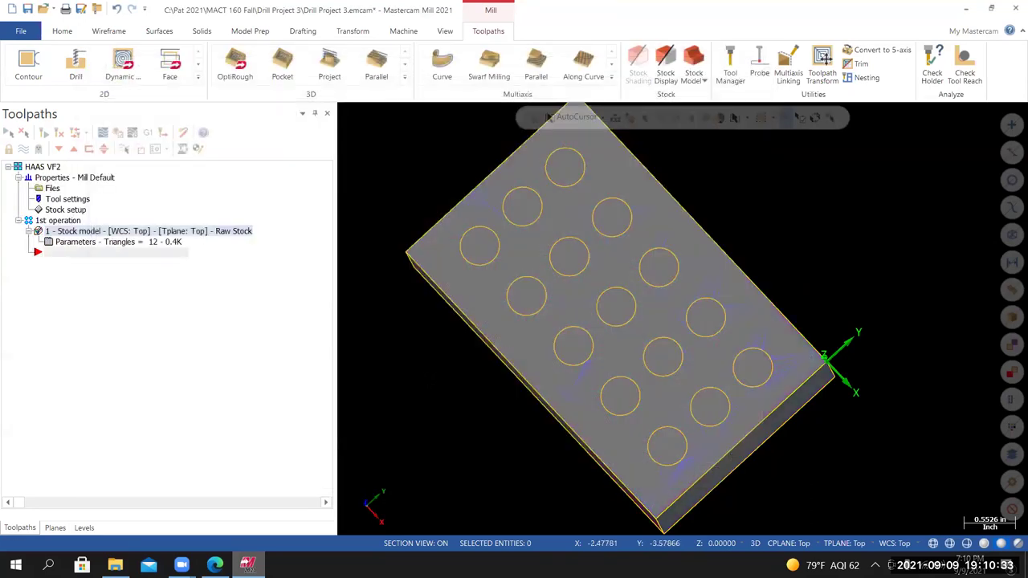
Hide the Material level and make level 3, Wireframe From Solid, the active level.
mouse_move(466, 345)
middle_mouse_down()
mouse_move(461, 305)
mouse_move(473, 270)
mouse_move(459, 374)
mouse_move(472, 363)
middle_mouse_up()
left_click(83, 527)
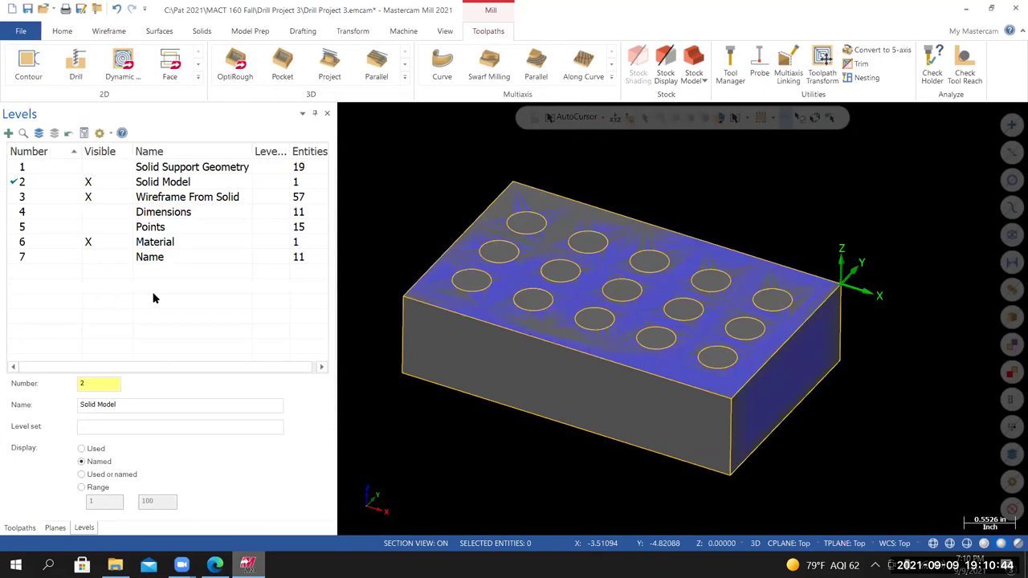
left_click(87, 242)
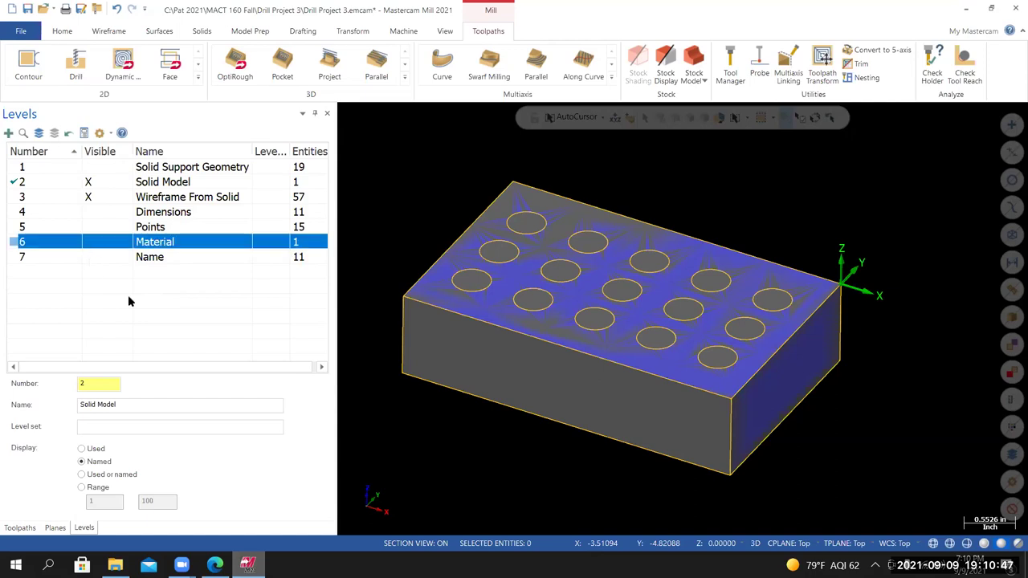
left_click(18, 197)
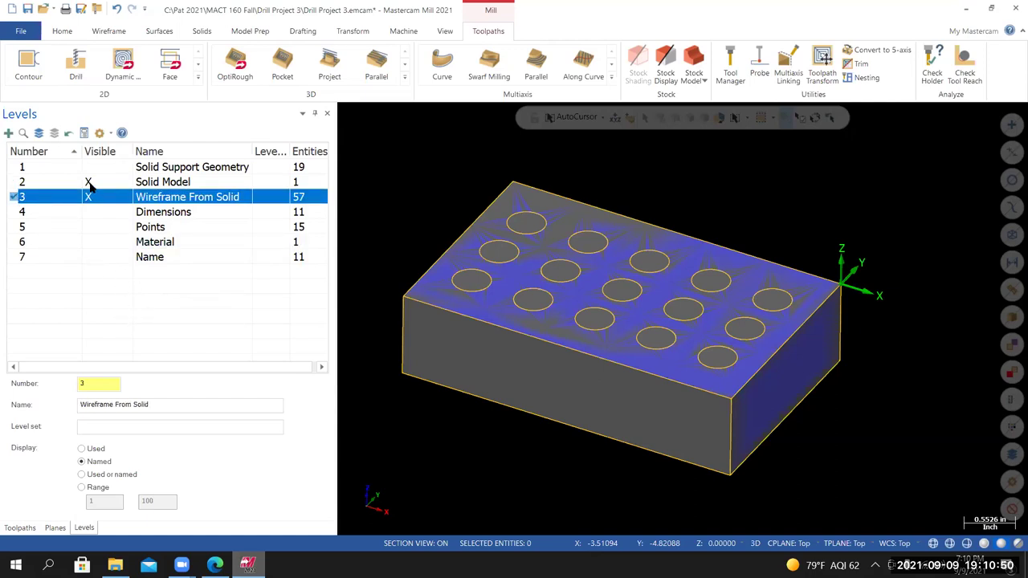
Hide the Solid Model level and turn off the display of the Raw Stock stock model.
left_click(90, 183)
mouse_move(683, 318)
middle_mouse_down()
mouse_move(491, 260)
mouse_move(676, 229)
mouse_move(638, 229)
mouse_move(635, 274)
mouse_move(658, 313)
mouse_move(683, 315)
mouse_move(682, 305)
mouse_move(684, 316)
middle_mouse_up()
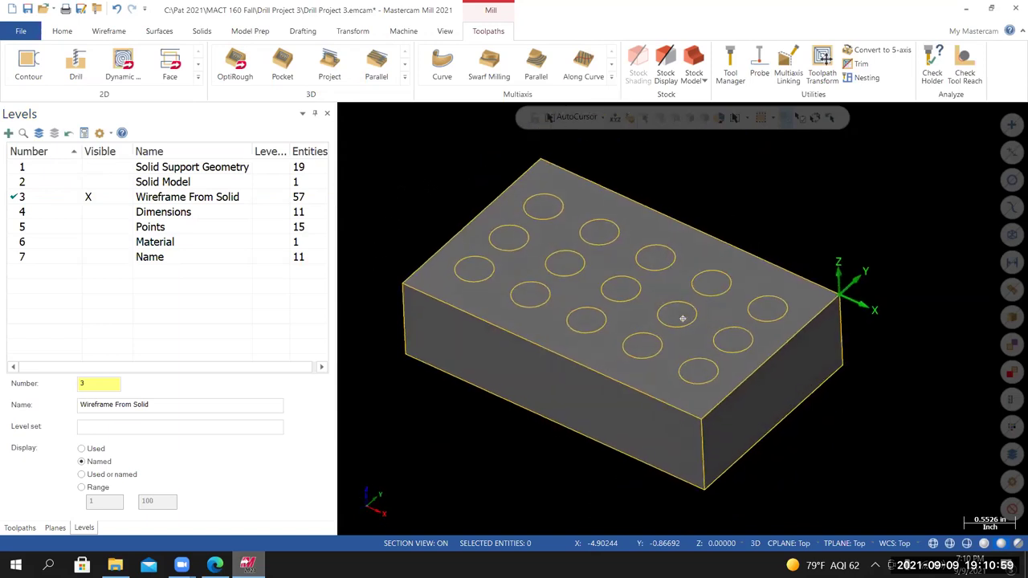
left_click(20, 529)
left_click(24, 150)
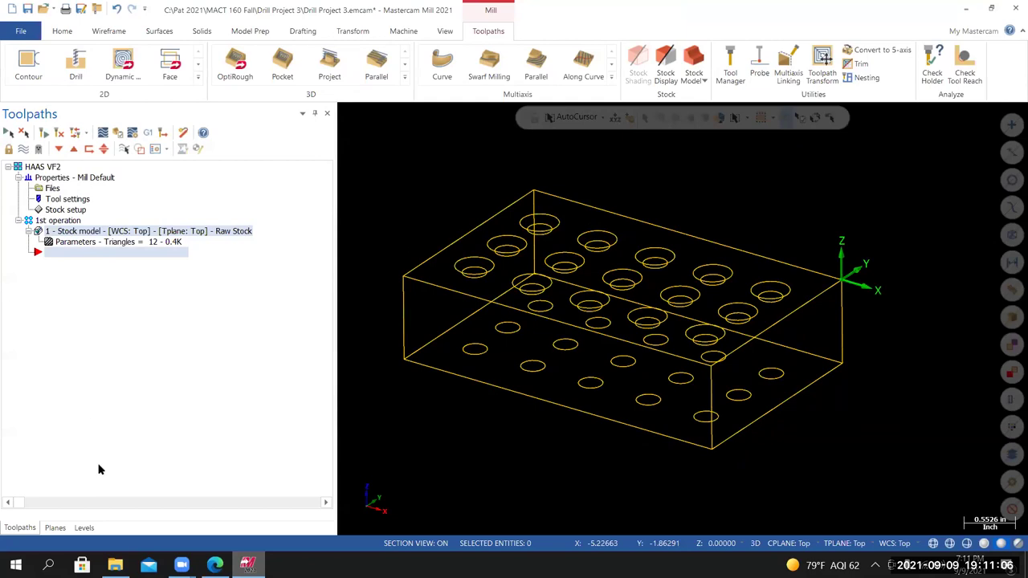
Make the Solid Model level visible again and set the part to the isometric view.
left_click(84, 528)
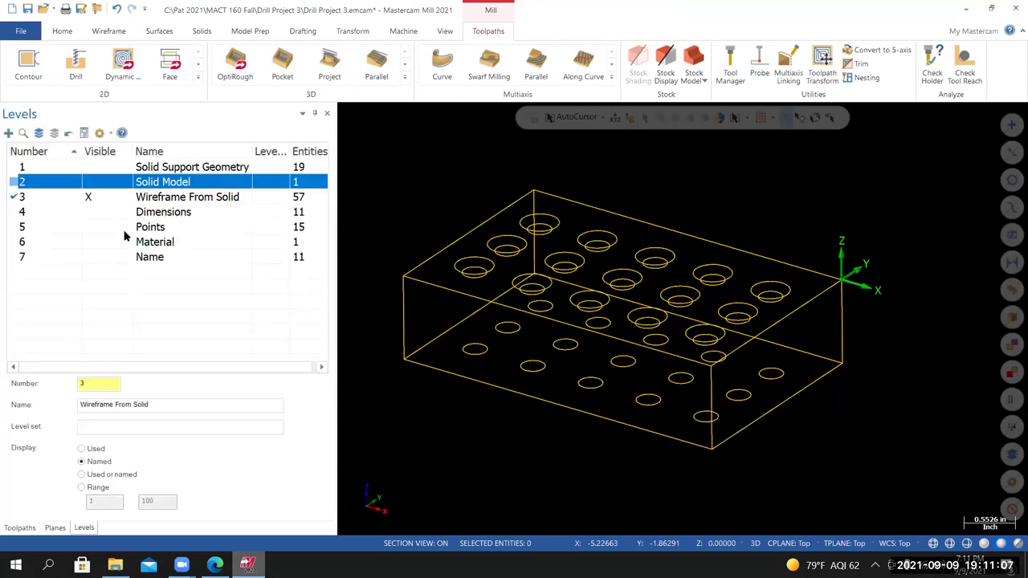
left_click(89, 182)
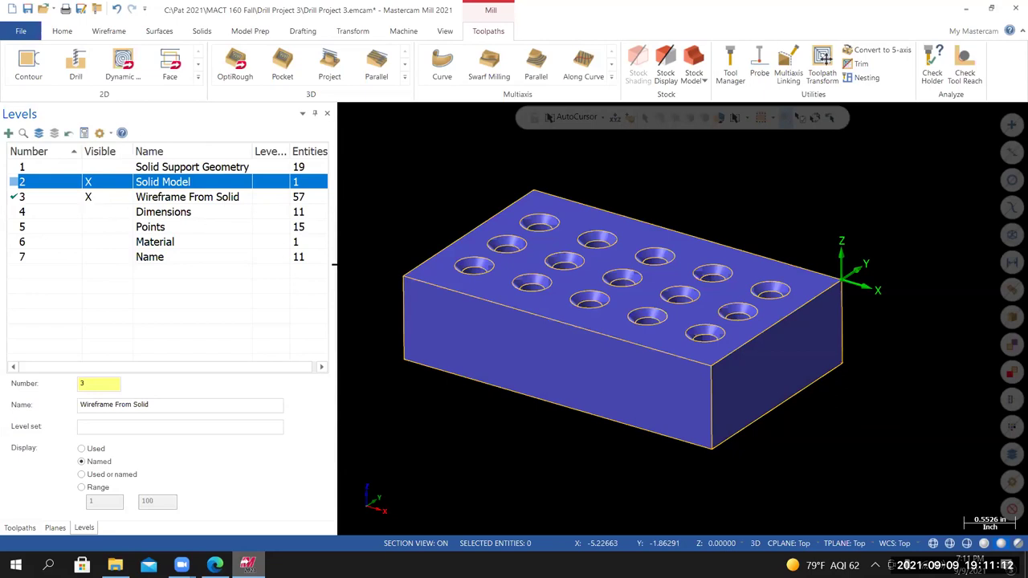
right_click(402, 202)
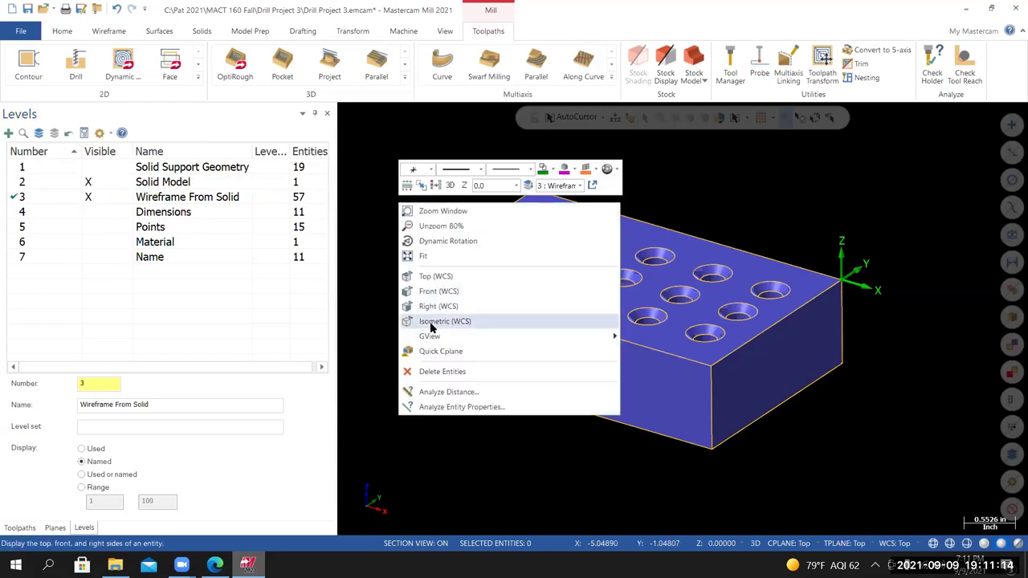
left_click(431, 323)
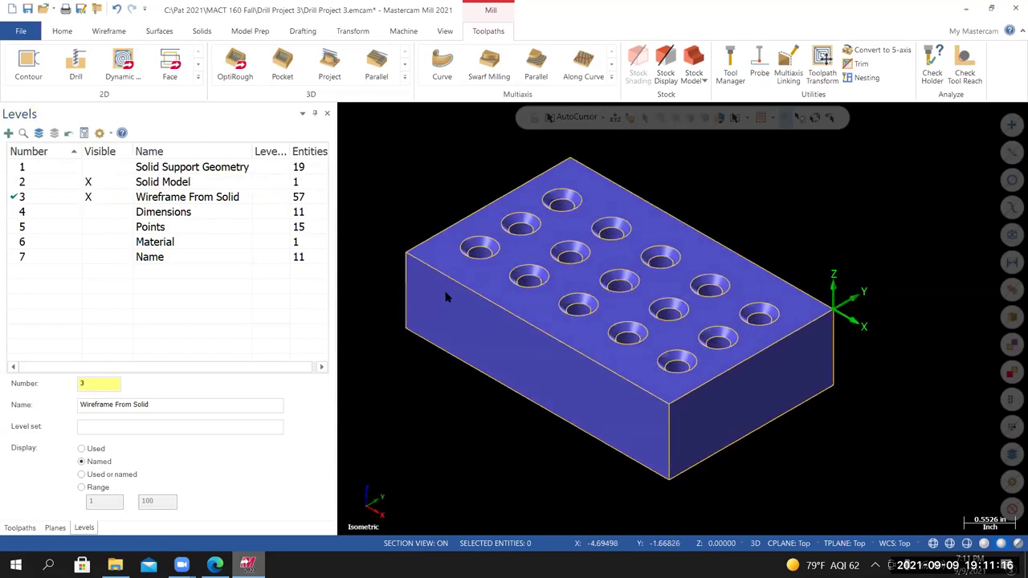
Fit the part in the graphics window and save the Drill Project 3 file.
right_click(446, 291)
left_click(452, 246)
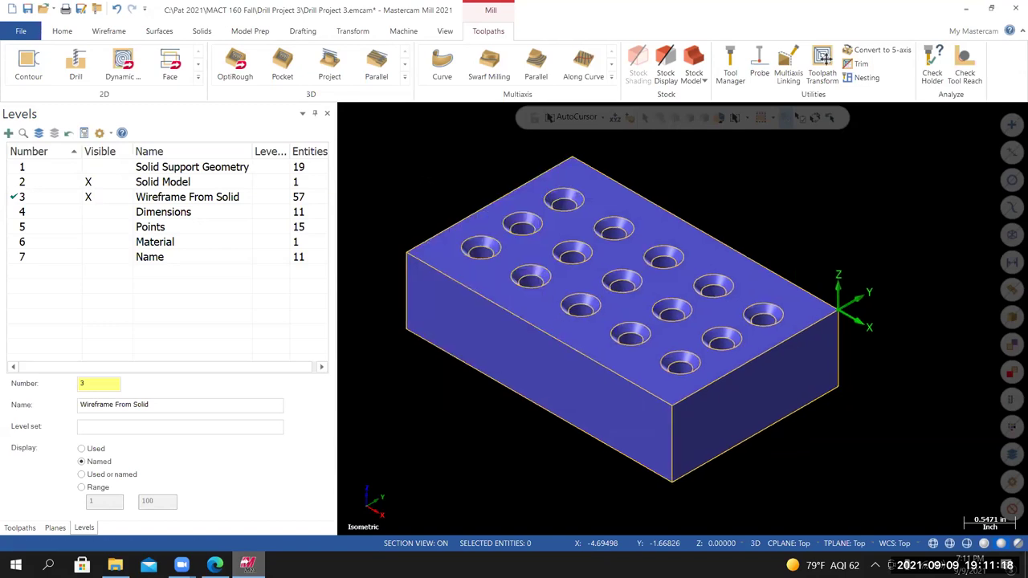
right_click(425, 178)
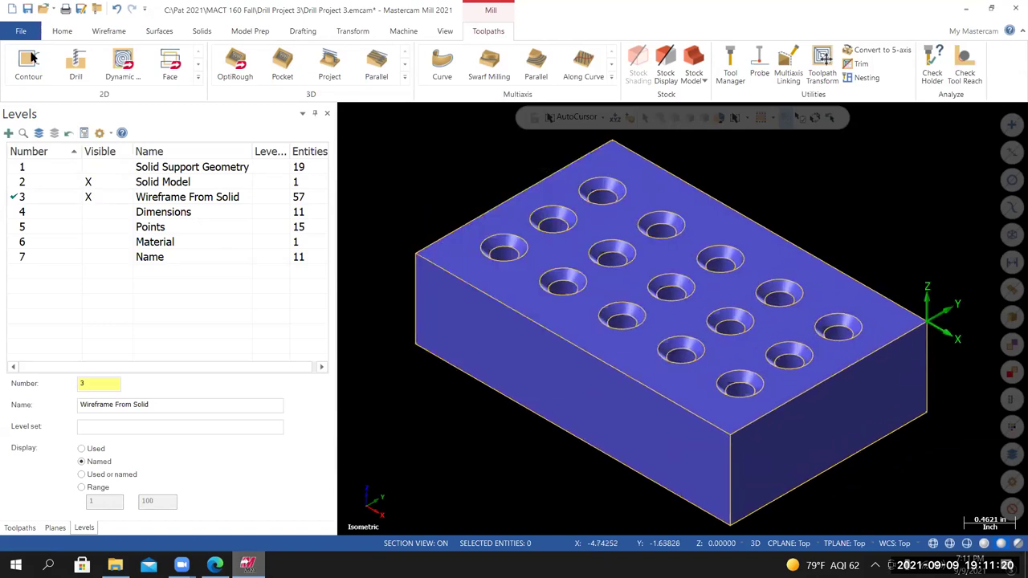
left_click(21, 31)
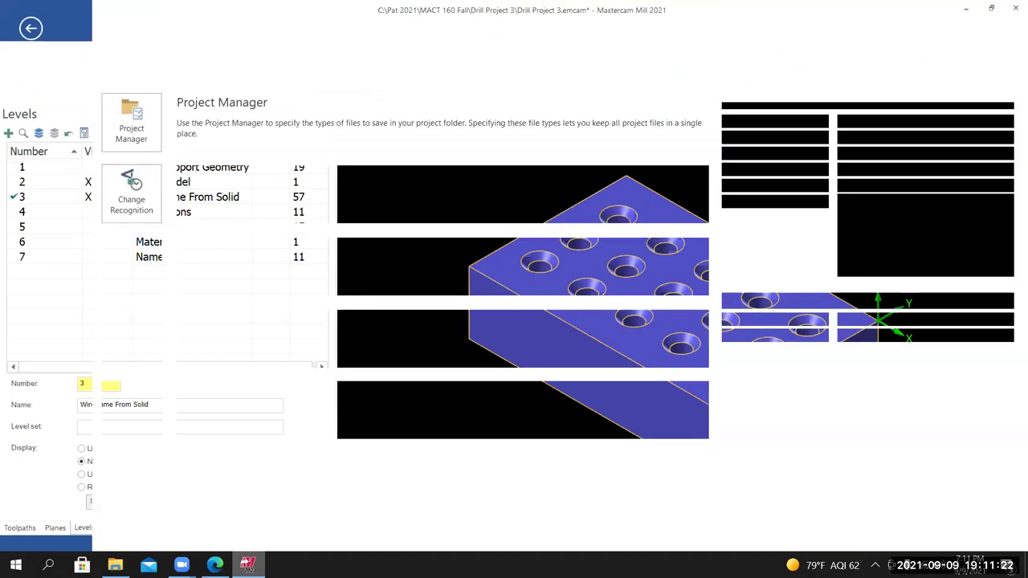
key("ctrl+s")
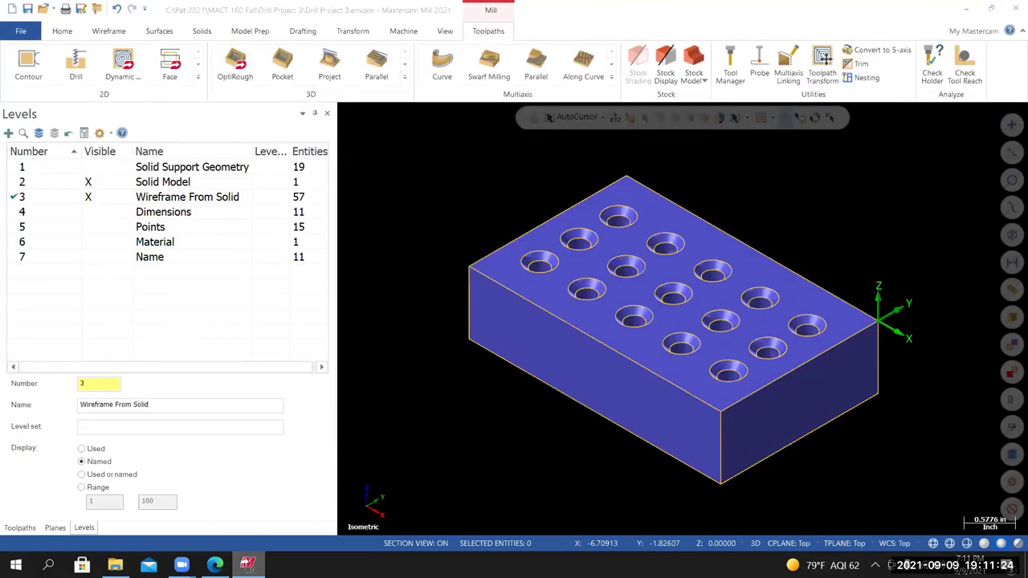